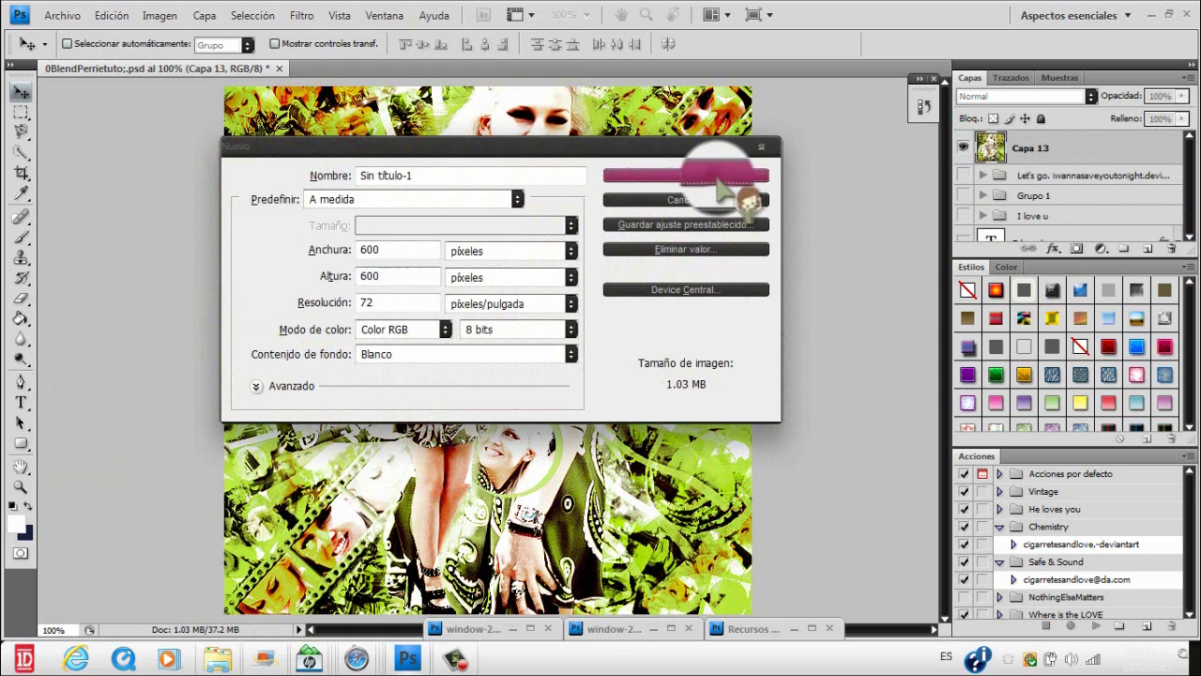
- Create a 600 × 600 px RGB document with a white background and set the Rectangular Marquee to add to the selection
{"action": "left_click", "coordinate": [680, 175]}
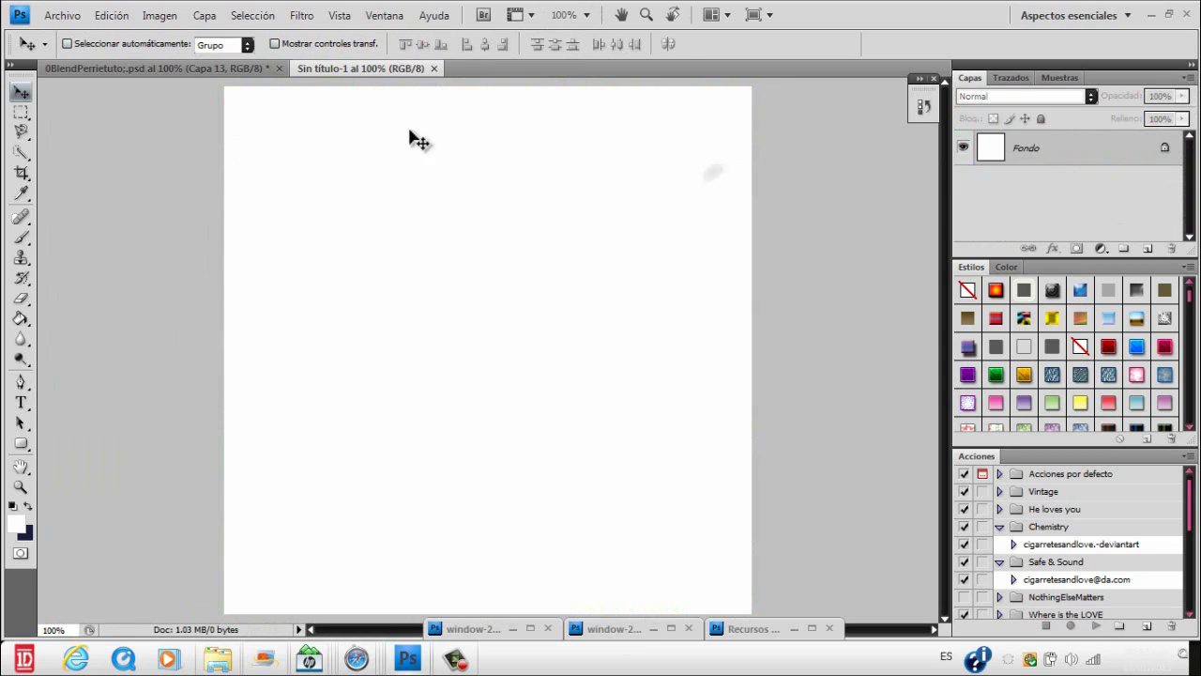
{"action": "left_click", "coordinate": [18, 111]}
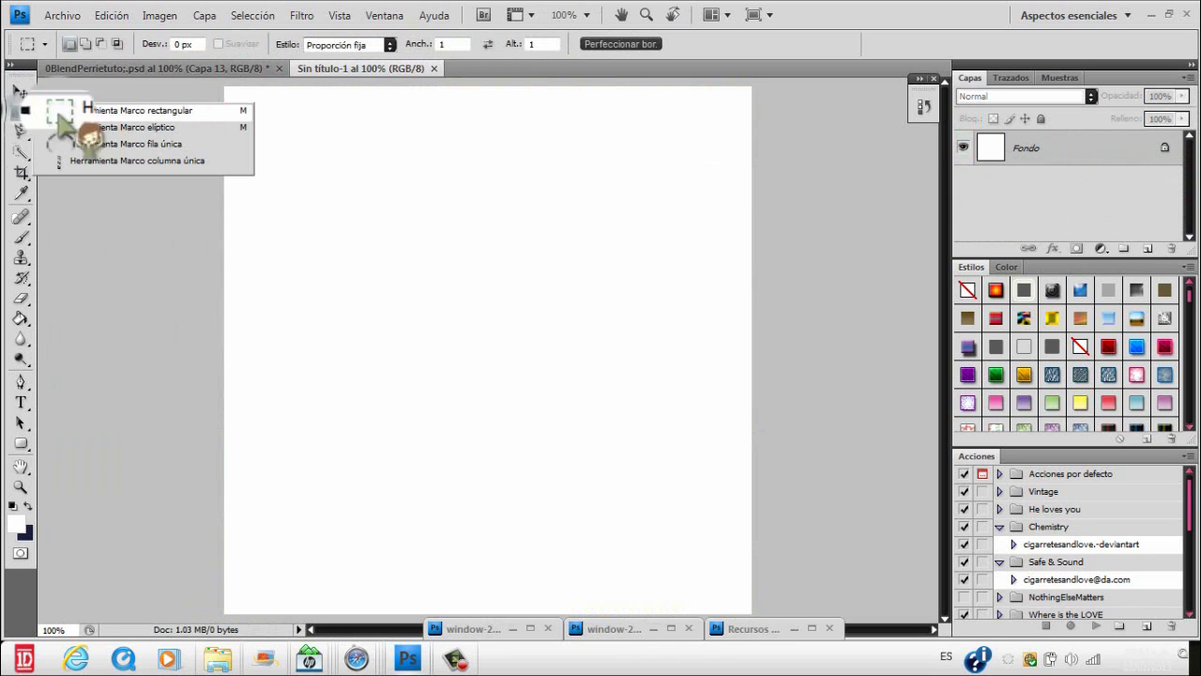
{"action": "left_click", "coordinate": [141, 107]}
{"action": "left_click", "coordinate": [328, 75]}
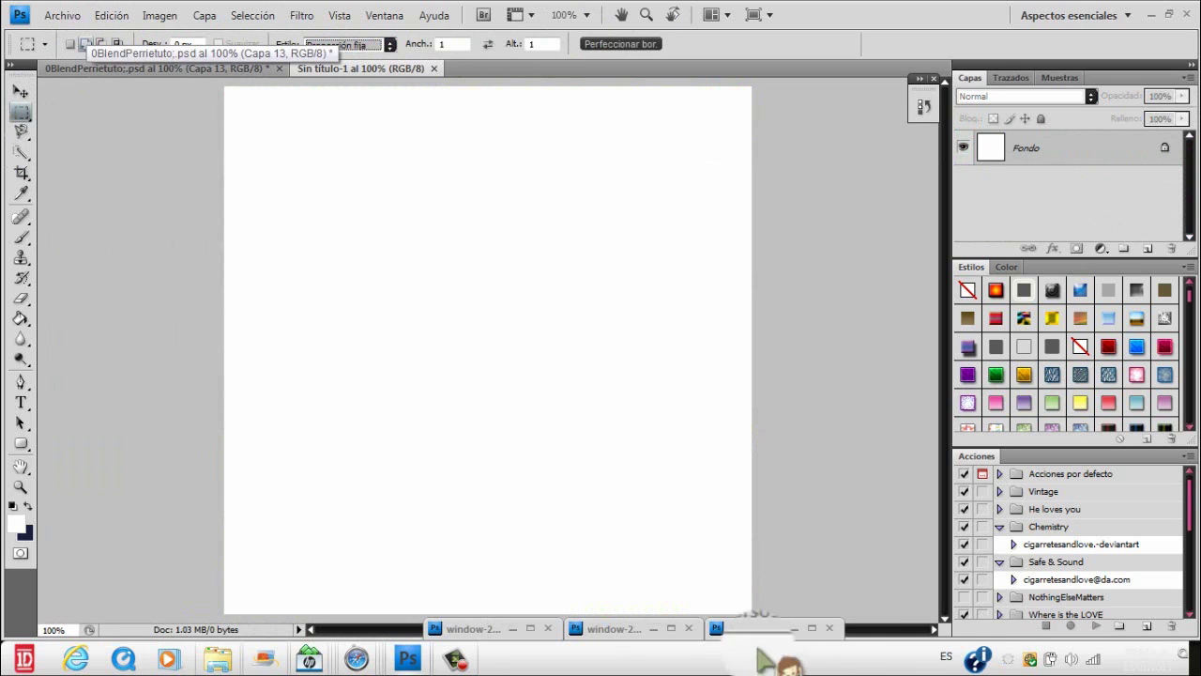
- Browse the open source photos, including window-24.jpeg, window-23.jpeg and the full-length photo seen from behind
{"action": "double_click", "coordinate": [620, 627]}
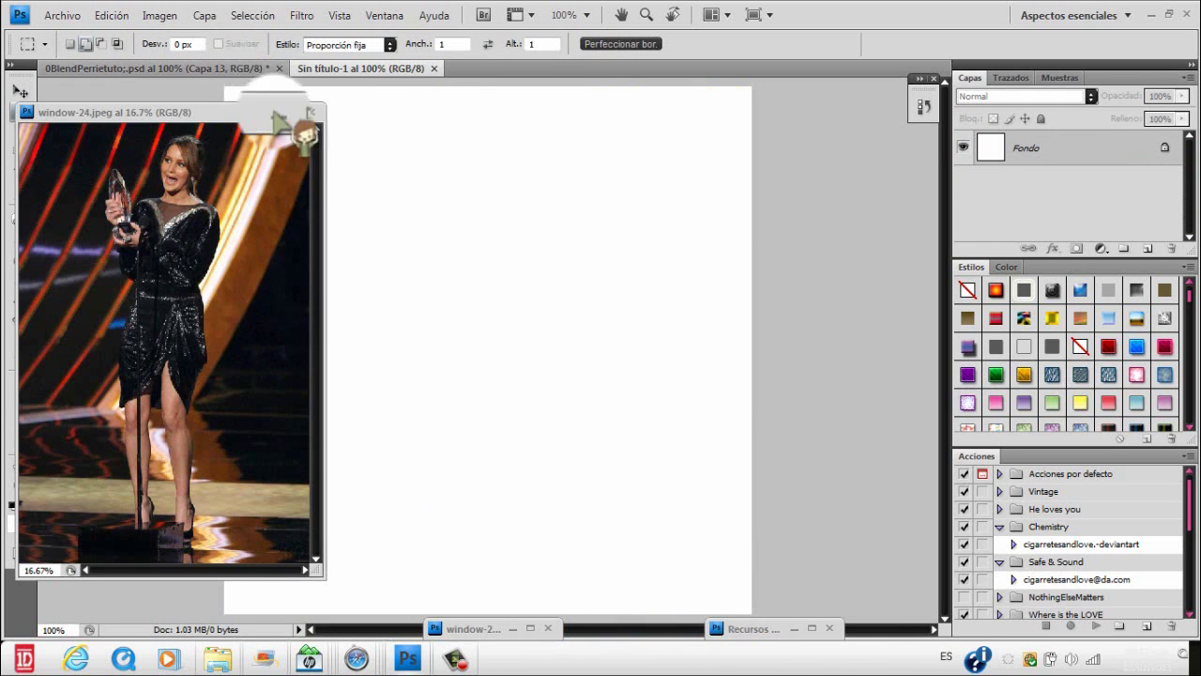
{"action": "left_click", "coordinate": [276, 113]}
{"action": "left_click", "coordinate": [512, 629]}
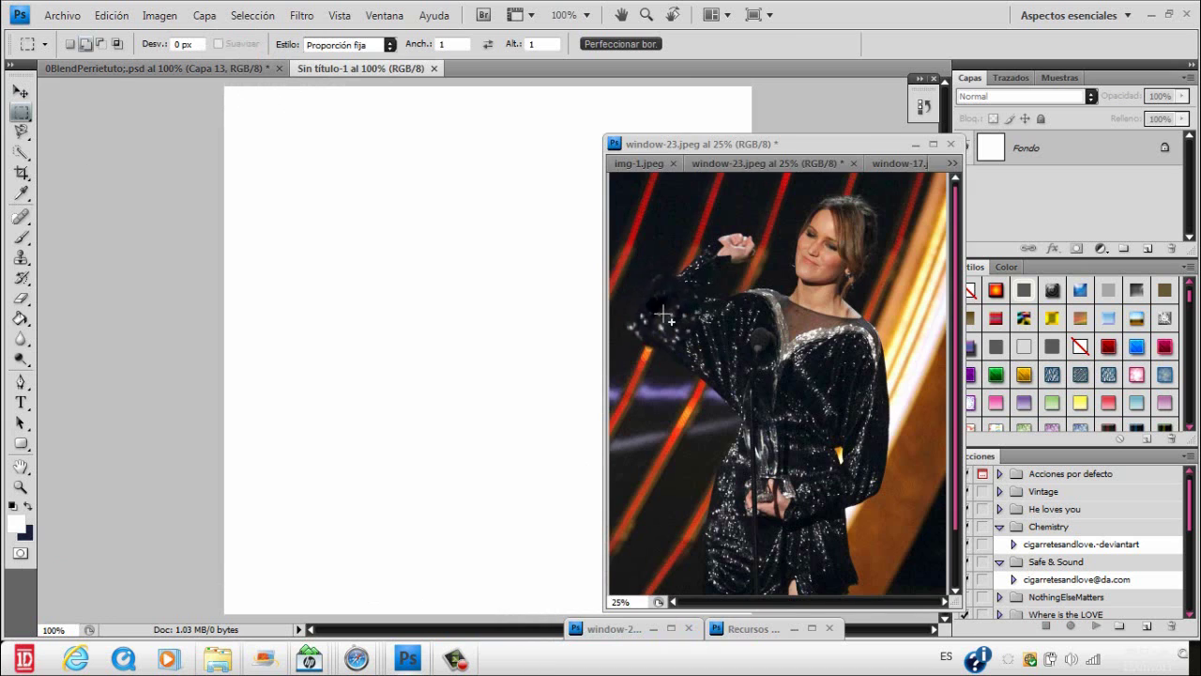
{"action": "left_click", "coordinate": [673, 314]}
{"action": "left_click", "coordinate": [952, 162]}
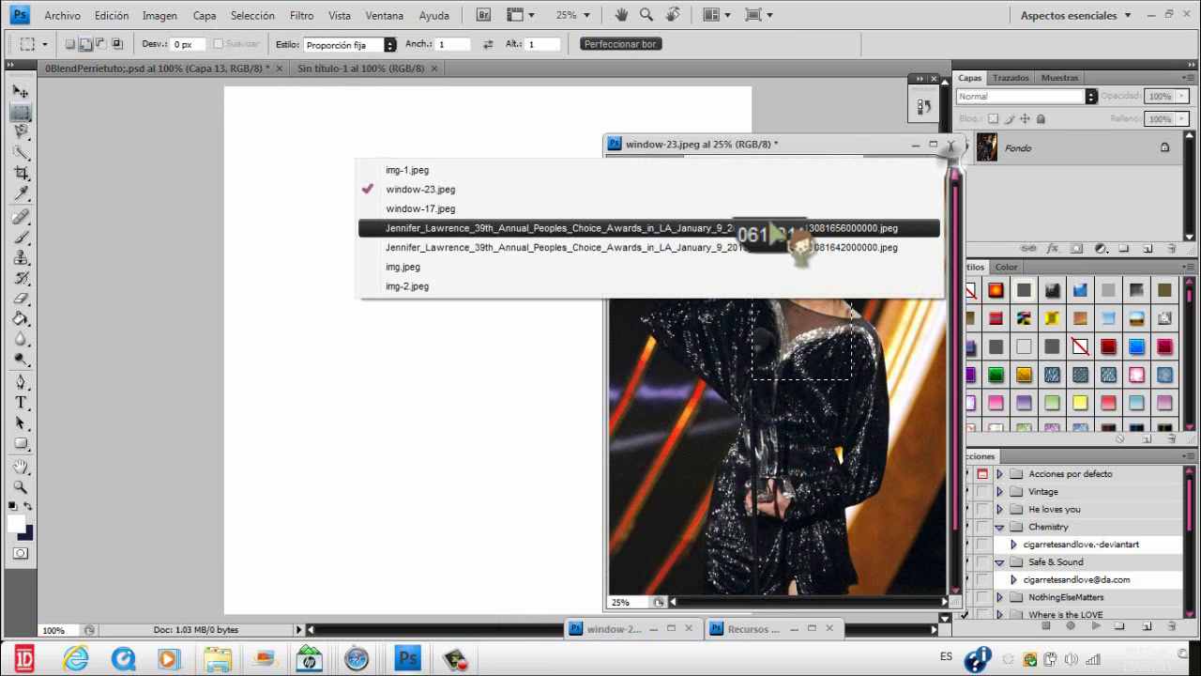
{"action": "left_click", "coordinate": [710, 235]}
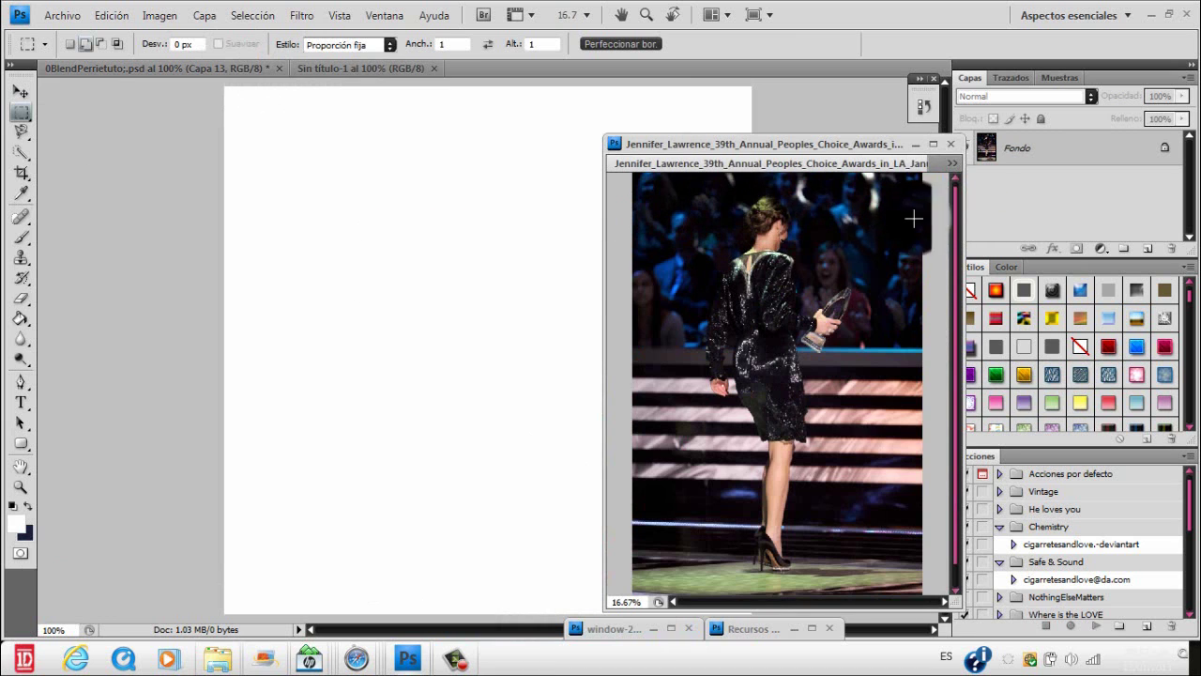
- Try outlining the head and chest in img.jpeg with two overlapping square selections, and clear the selection
{"action": "left_click", "coordinate": [953, 165]}
{"action": "left_click", "coordinate": [724, 267]}
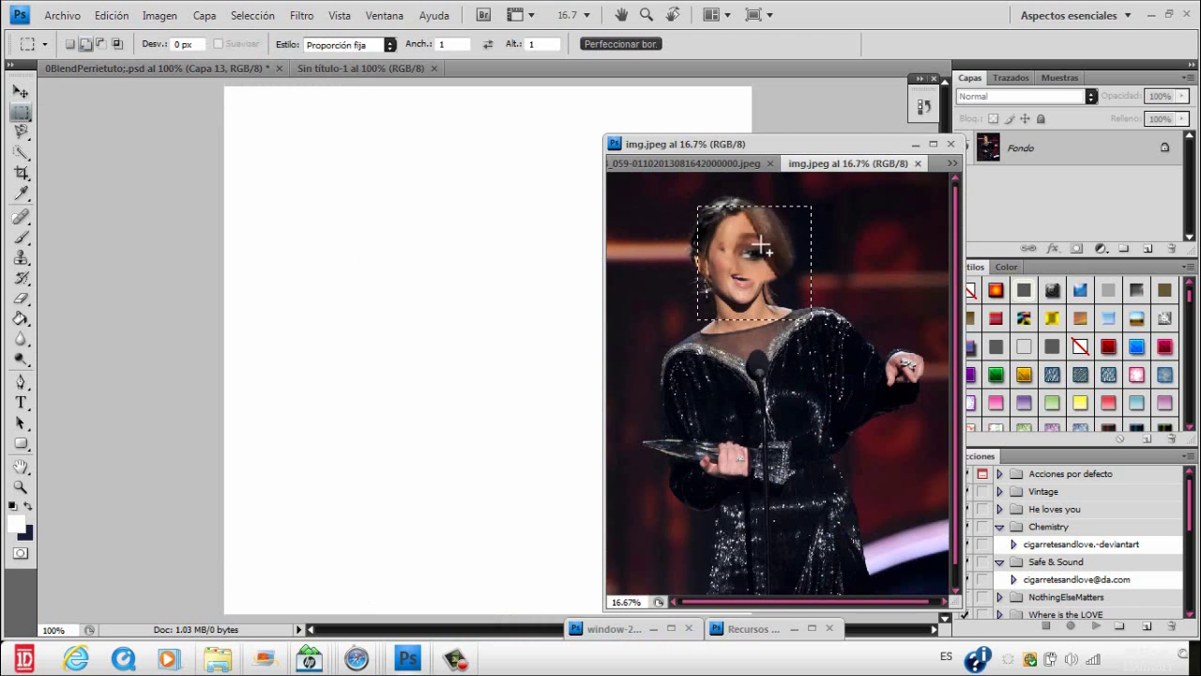
{"action": "left_click", "coordinate": [69, 46]}
{"action": "left_click_drag", "start_coordinate": [744, 243], "coordinate": [731, 244]}
{"action": "left_click", "coordinate": [85, 44]}
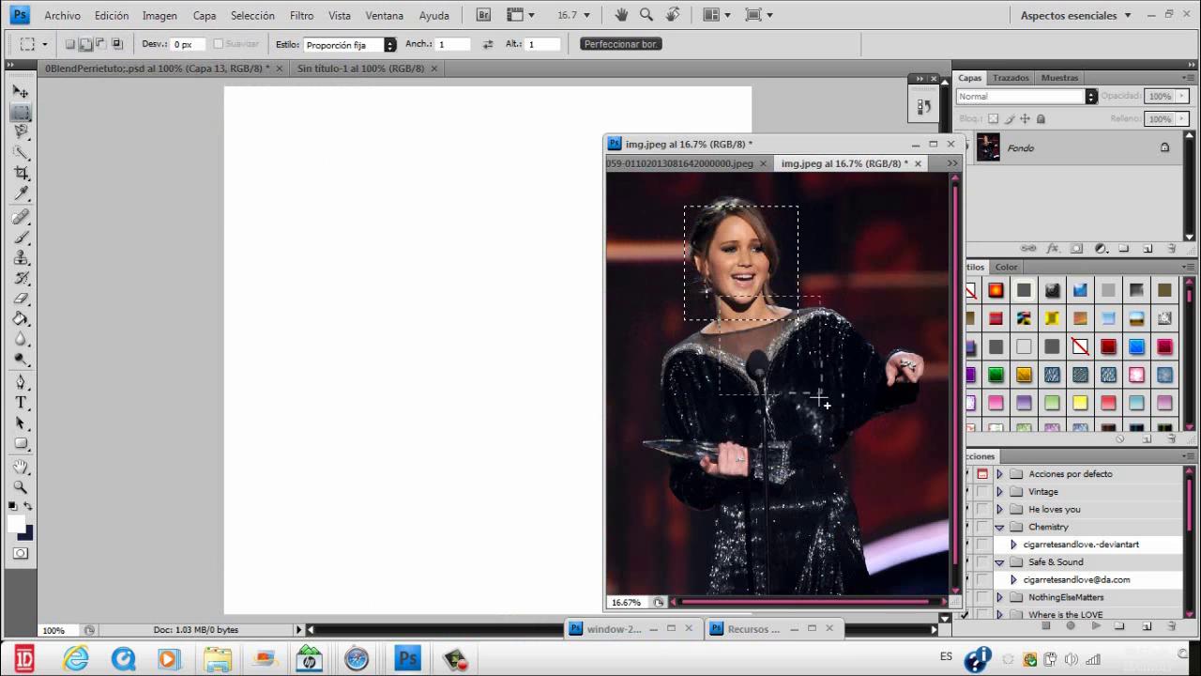
{"action": "left_click", "coordinate": [71, 44]}
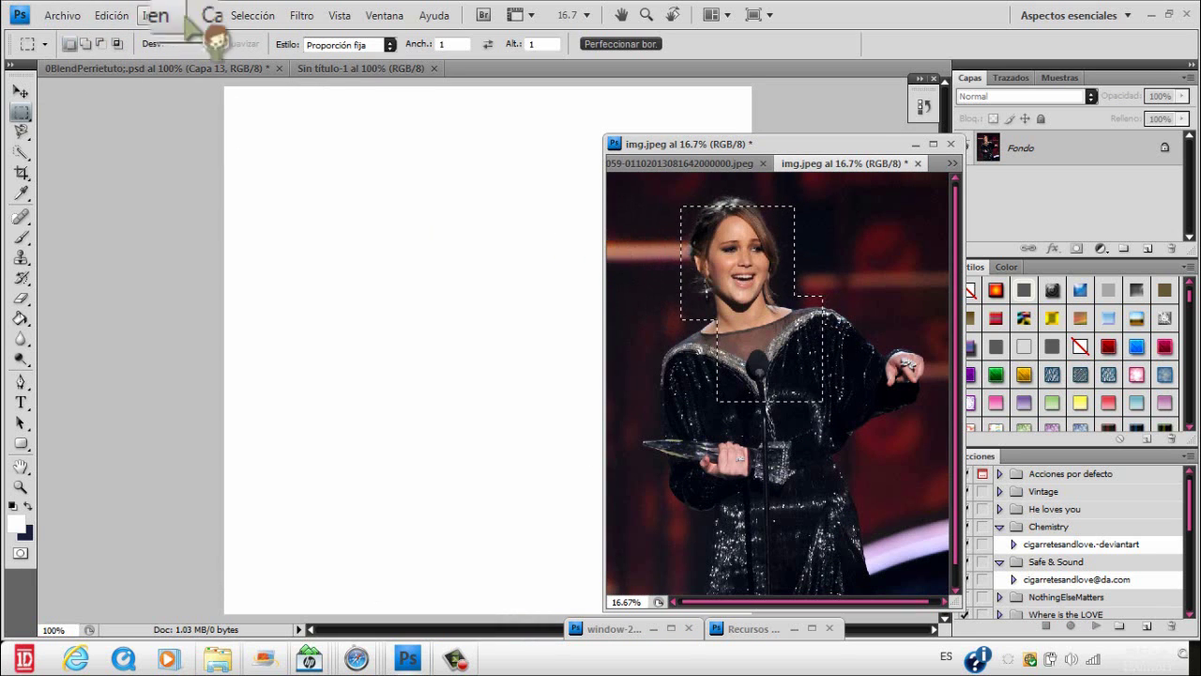
{"action": "left_click", "coordinate": [649, 213]}
- Copy the selected head and chest area of window-23.jpeg into the new blank document with the Move tool
{"action": "left_click", "coordinate": [948, 162]}
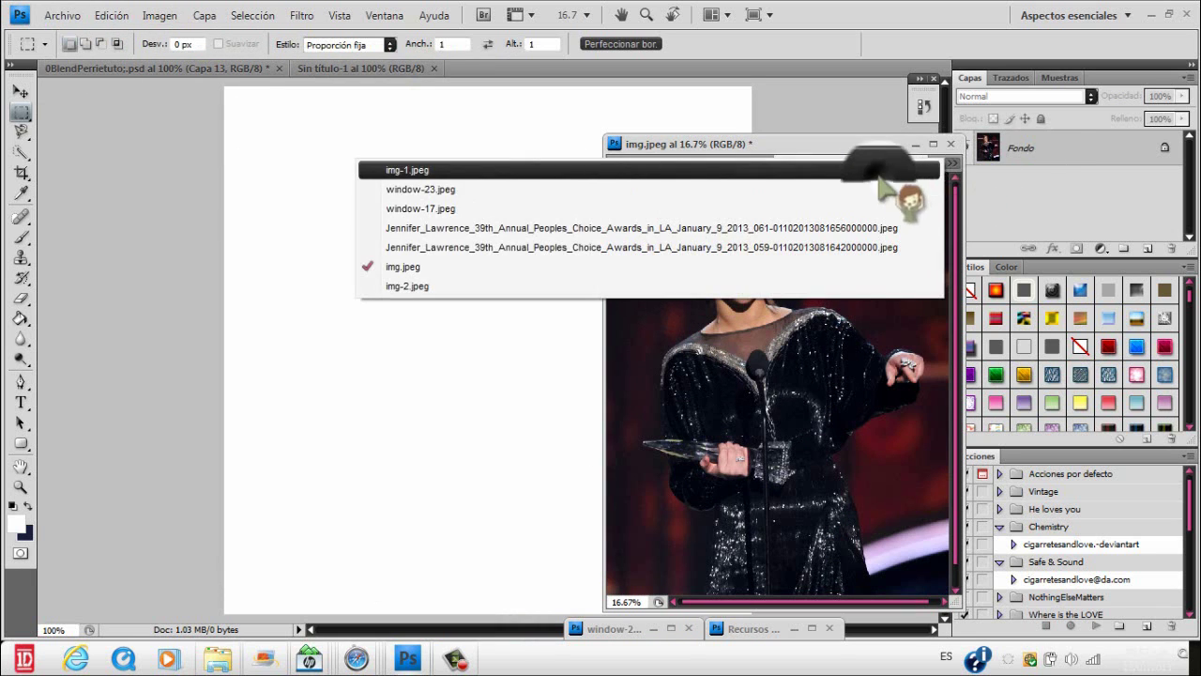
{"action": "left_click", "coordinate": [903, 166]}
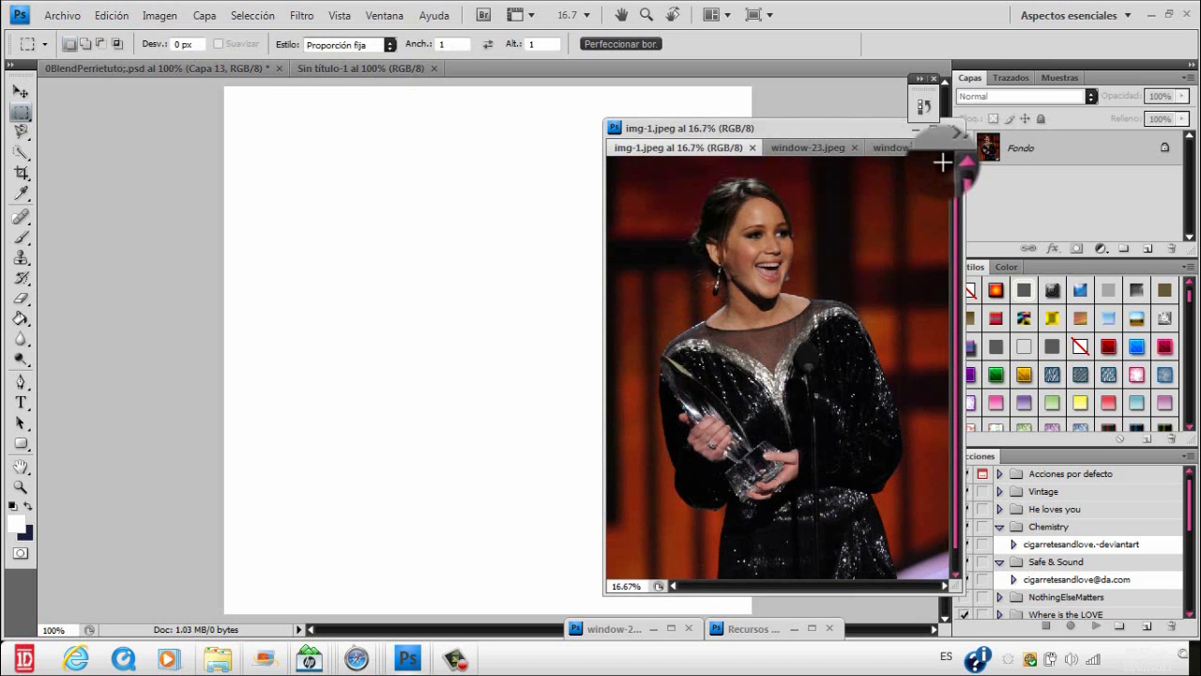
{"action": "left_click", "coordinate": [950, 151]}
{"action": "left_click", "coordinate": [900, 165]}
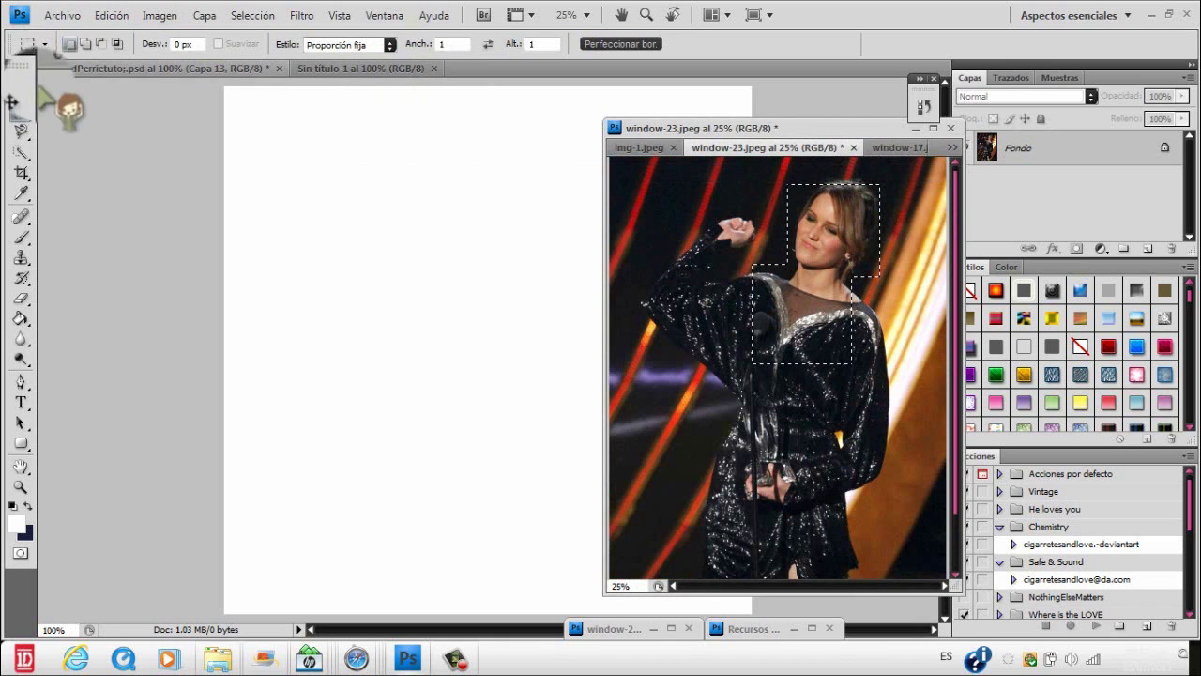
{"action": "left_click", "coordinate": [21, 91]}
{"action": "left_click_drag", "start_coordinate": [802, 239], "coordinate": [368, 227]}
- Copy the selected area of window-17.jpeg into the new document and minimize the source photo window
{"action": "left_click", "coordinate": [815, 221]}
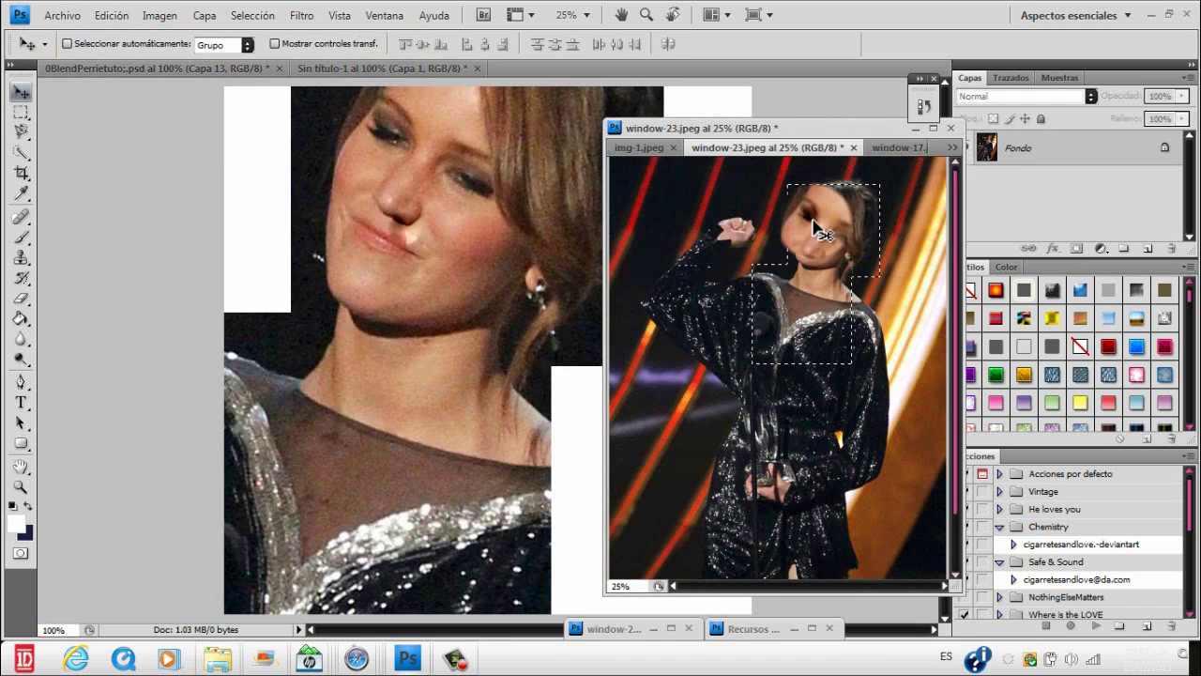
{"action": "left_click", "coordinate": [895, 152]}
{"action": "left_click_drag", "start_coordinate": [840, 332], "coordinate": [467, 227]}
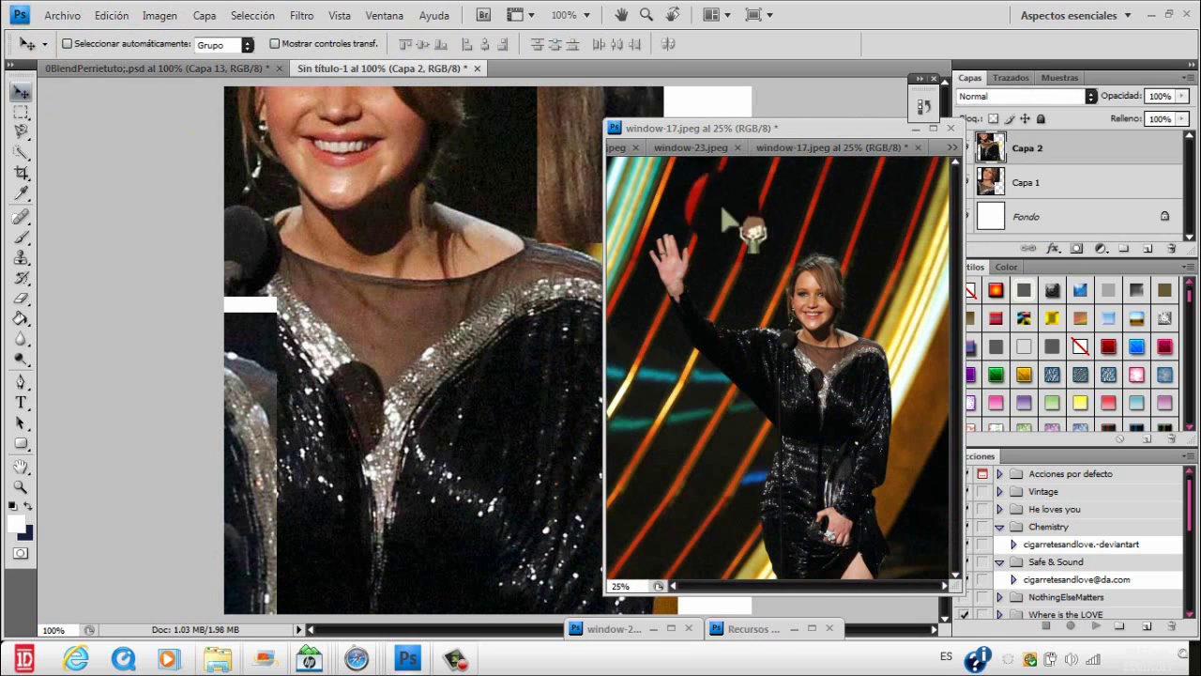
{"action": "left_click", "coordinate": [917, 128]}
- Hide Capa 2 and shrink Capa 1 proportionally to a small thumbnail with Free Transform
{"action": "left_click", "coordinate": [964, 149]}
{"action": "left_click", "coordinate": [1013, 190]}
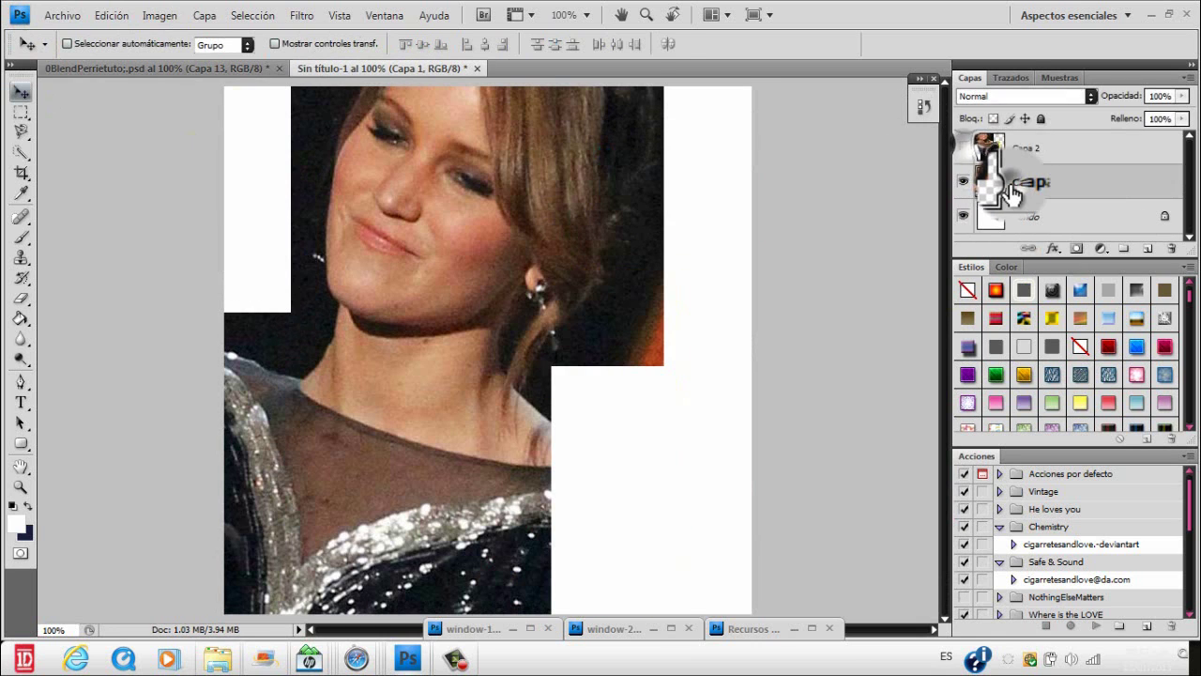
{"action": "key", "text": "ctrl+t"}
{"action": "left_click_drag", "start_coordinate": [418, 176], "coordinate": [420, 103]}
{"action": "left_click", "coordinate": [325, 44]}
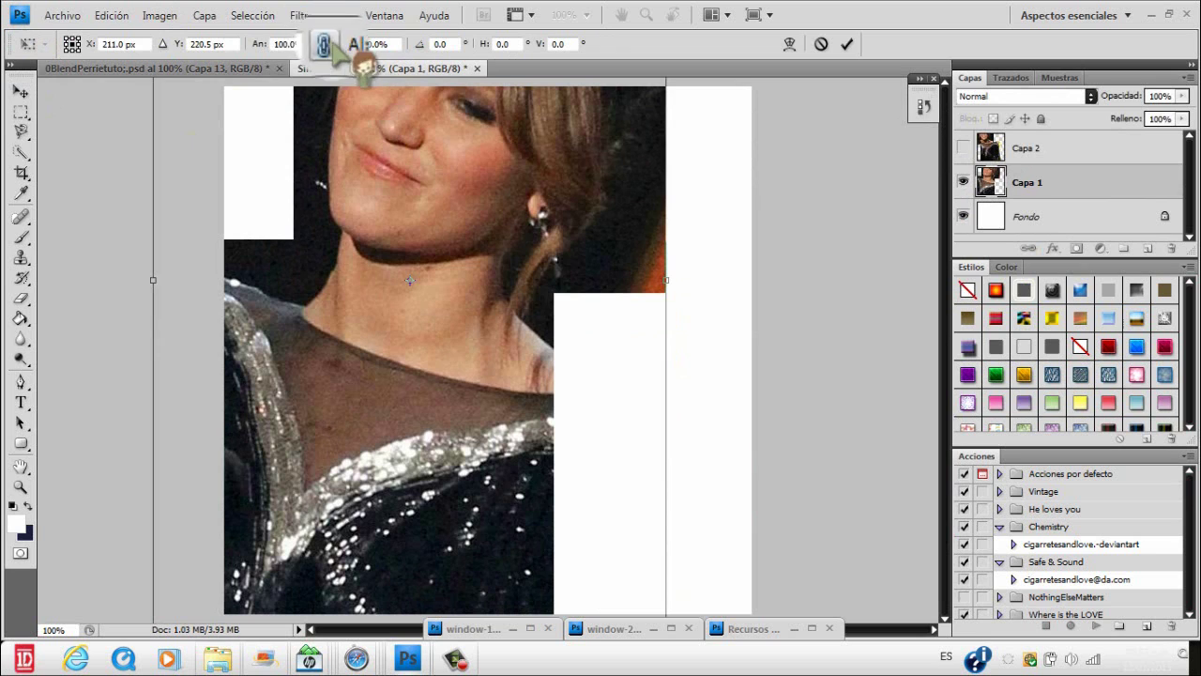
{"action": "left_click_drag", "start_coordinate": [348, 46], "coordinate": [277, 50]}
{"action": "key", "text": "Return"}
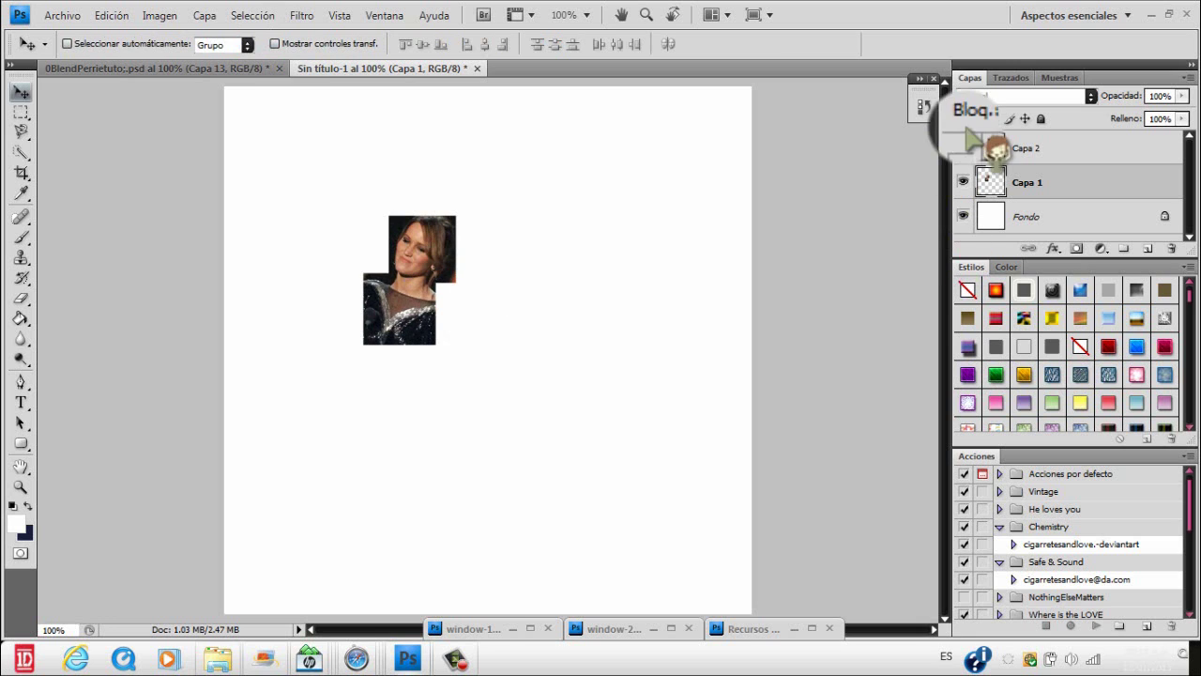
- Show Capa 2 again and scale it proportionally to 20%
{"action": "left_click", "coordinate": [963, 147]}
{"action": "left_click", "coordinate": [1023, 152]}
{"action": "key", "text": "ctrl+t"}
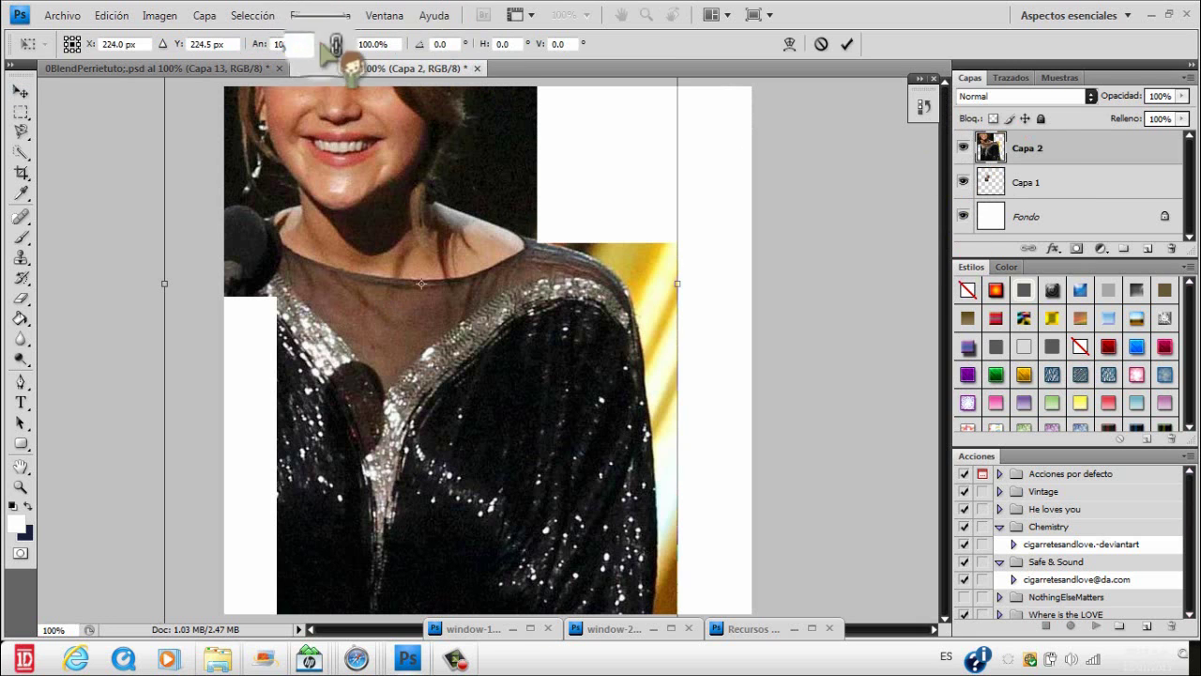
{"action": "left_click_drag", "start_coordinate": [337, 54], "coordinate": [271, 55]}
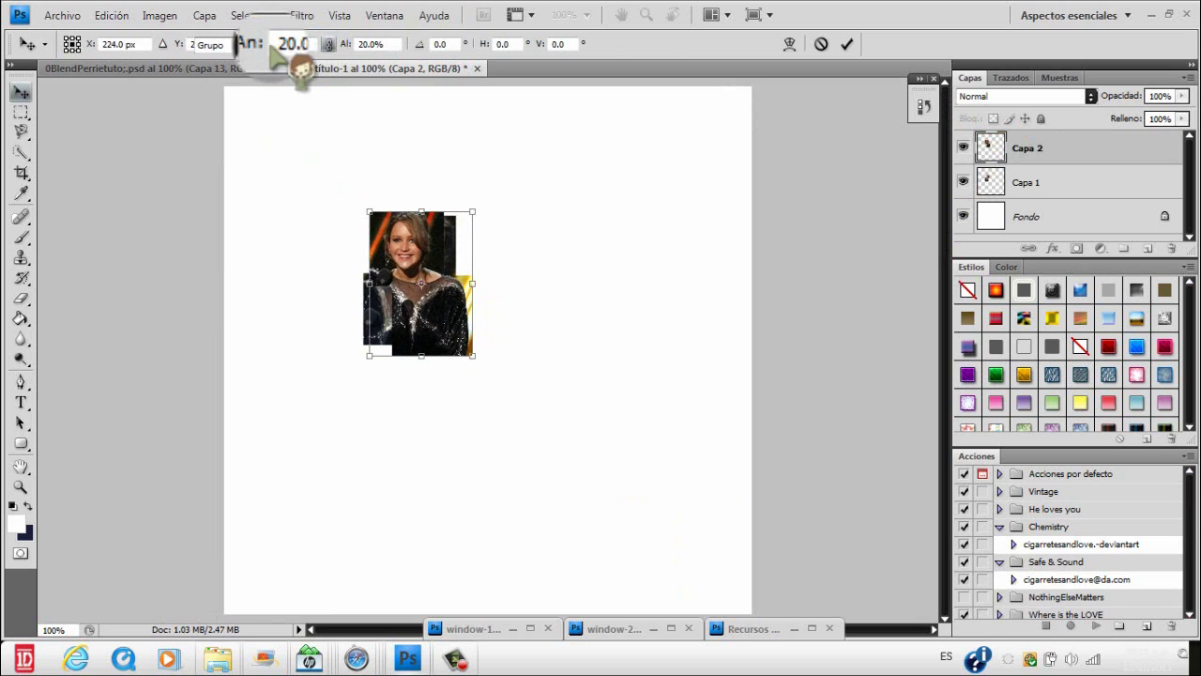
{"action": "key", "text": "Return"}
- Move Capa 2 so it partly overlaps the left side of Capa 1 and rotate it about -30°
{"action": "left_click_drag", "start_coordinate": [447, 236], "coordinate": [404, 247]}
{"action": "key", "text": "ctrl+t"}
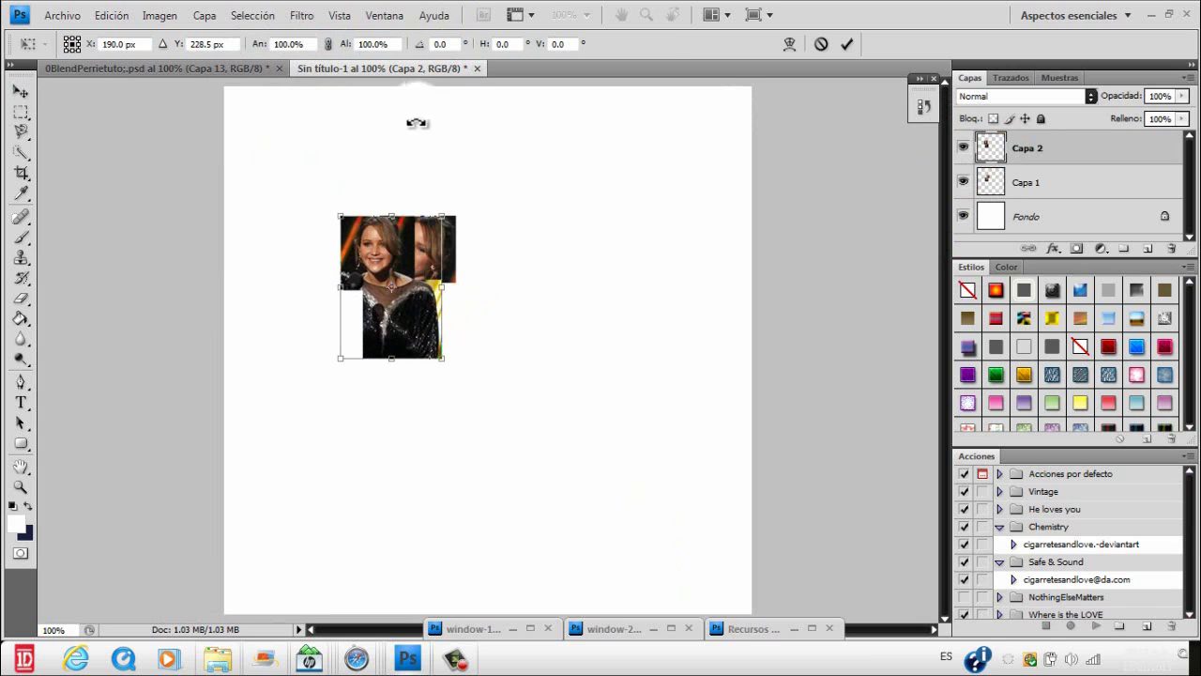
{"action": "left_click_drag", "start_coordinate": [416, 121], "coordinate": [328, 176]}
{"action": "left_click_drag", "start_coordinate": [365, 129], "coordinate": [402, 136]}
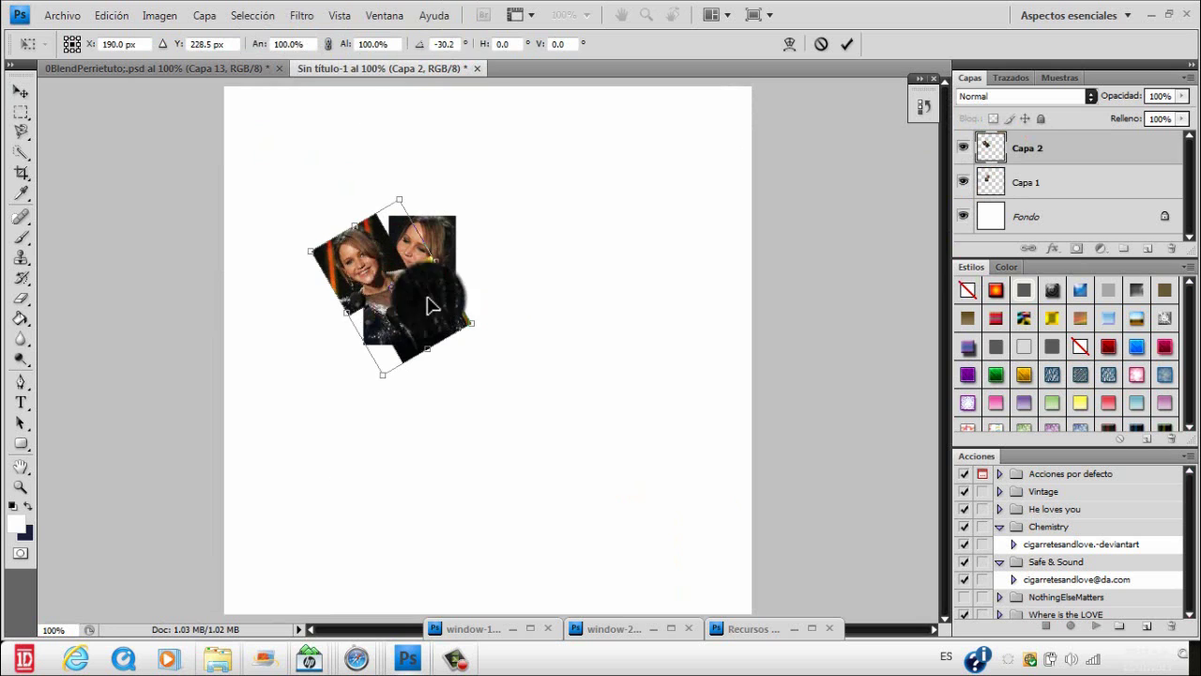
{"action": "key", "text": "Return"}
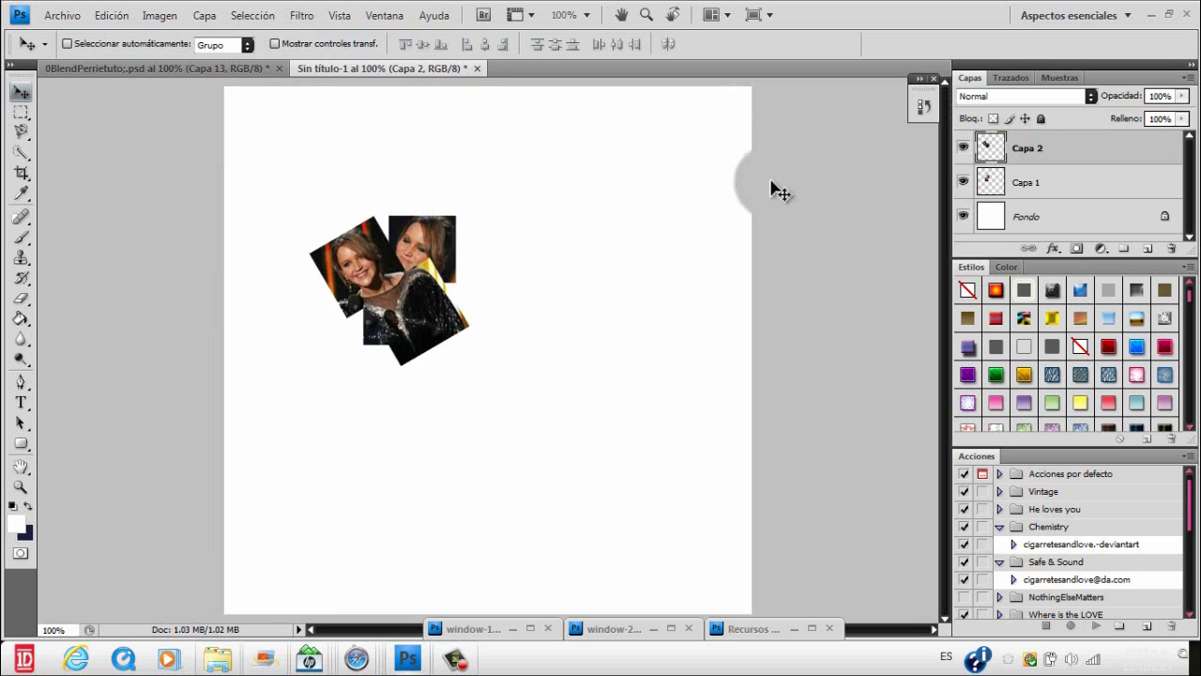
- Adjust the position of Capa 1 behind Capa 2 and enlarge it proportionally to about 104%
{"action": "key", "text": "alt+bracketleft"}
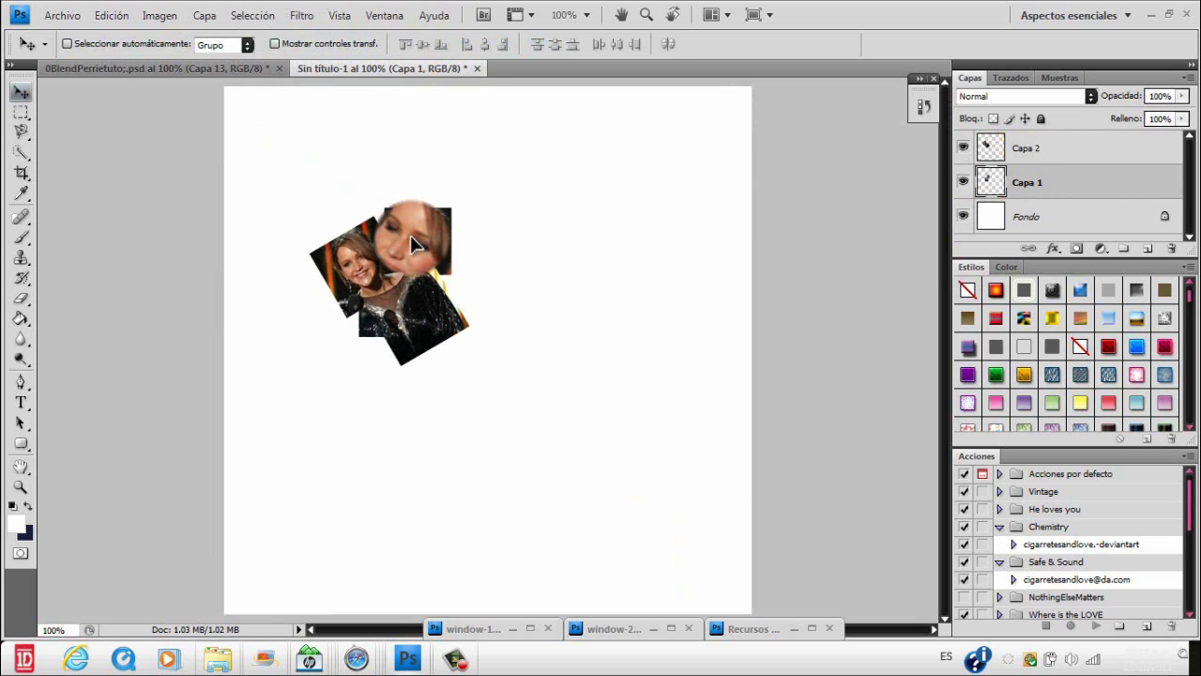
{"action": "left_click_drag", "start_coordinate": [411, 235], "coordinate": [412, 239]}
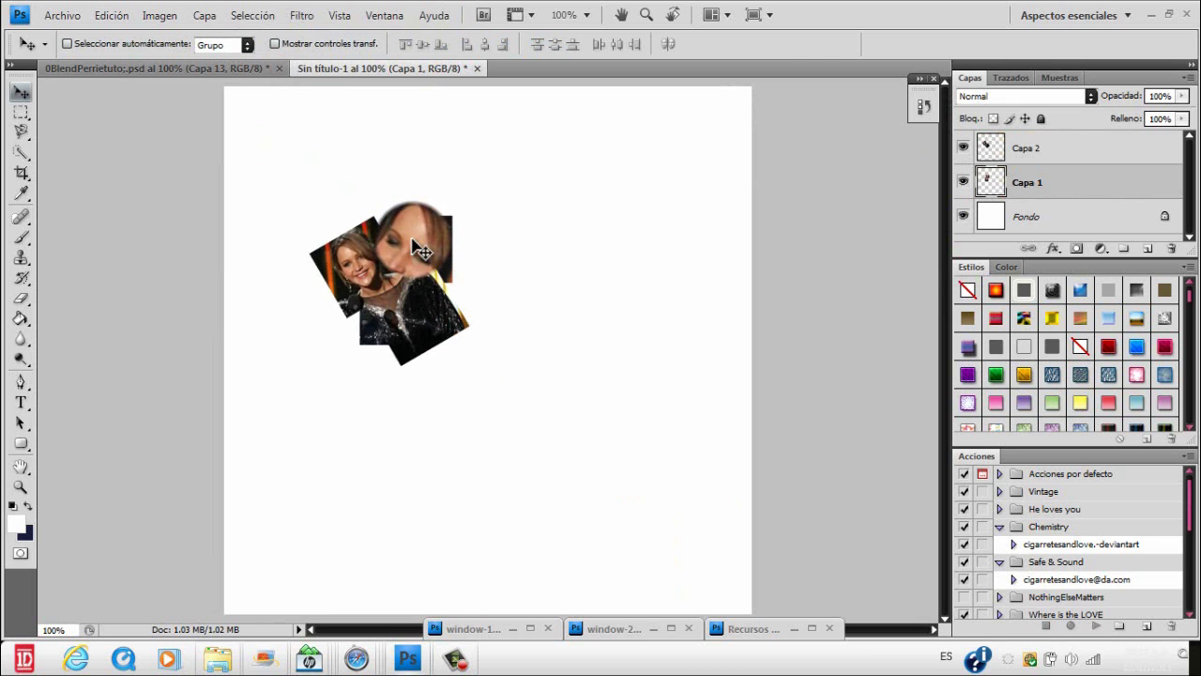
{"action": "key", "text": "ctrl+t"}
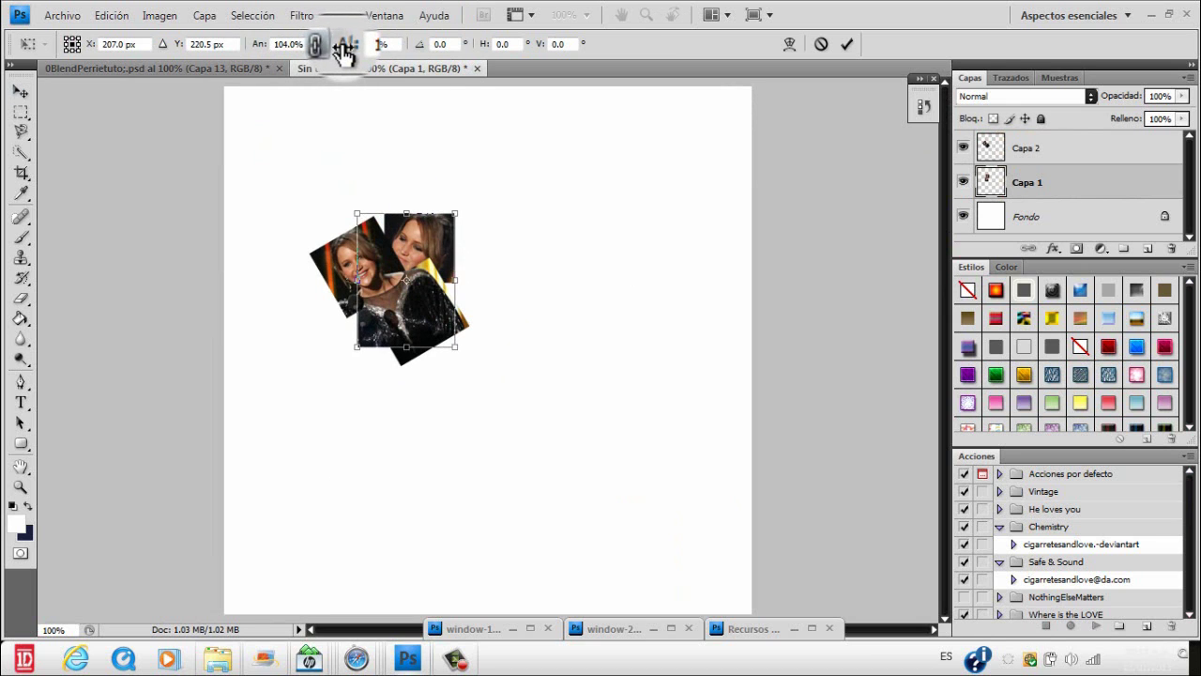
{"action": "key", "text": "Return"}
- Rotate Capa 1 about 7° clockwise and shift it slightly to fit against Capa 2
{"action": "key", "text": "ctrl+t"}
{"action": "mouse_move", "coordinate": [436, 183]}
{"action": "left_mouse_down"}
{"action": "mouse_move", "coordinate": [416, 153]}
{"action": "mouse_move", "coordinate": [435, 166]}
{"action": "mouse_move", "coordinate": [441, 200]}
{"action": "left_mouse_up"}
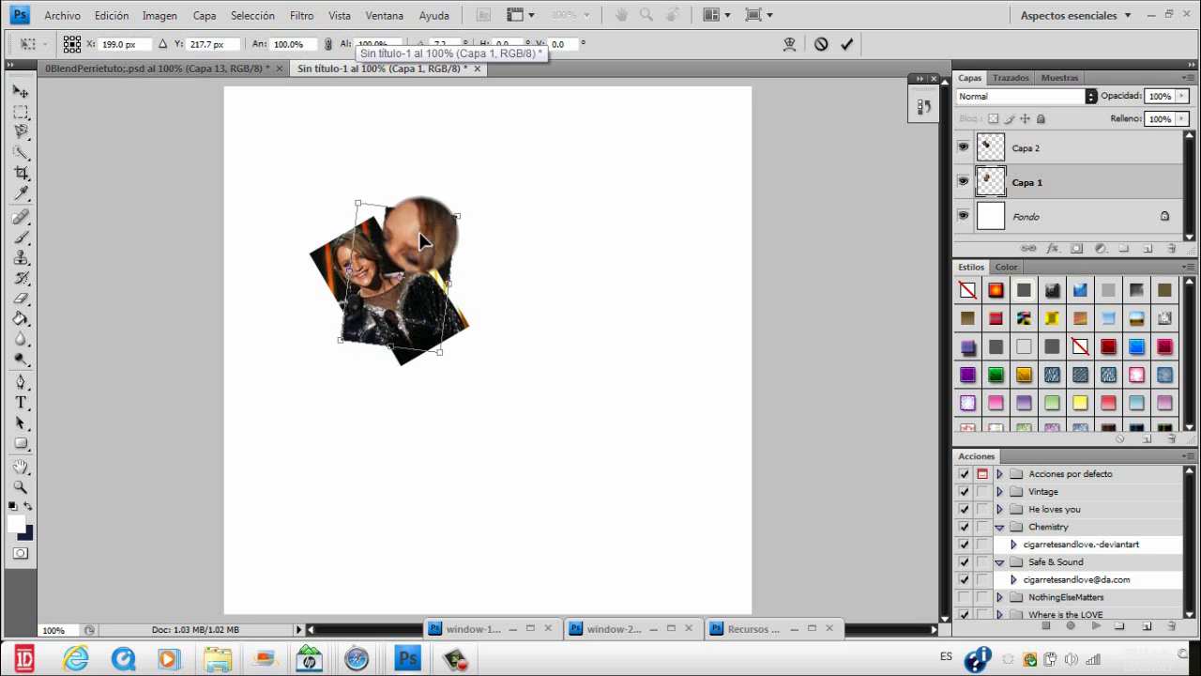
{"action": "left_click_drag", "start_coordinate": [421, 242], "coordinate": [423, 247]}
{"action": "key", "text": "Return"}
- Move both photo layers together into the canvas's upper-left corner and merge them into one layer
{"action": "left_click_drag", "start_coordinate": [1056, 150], "coordinate": [1065, 161]}
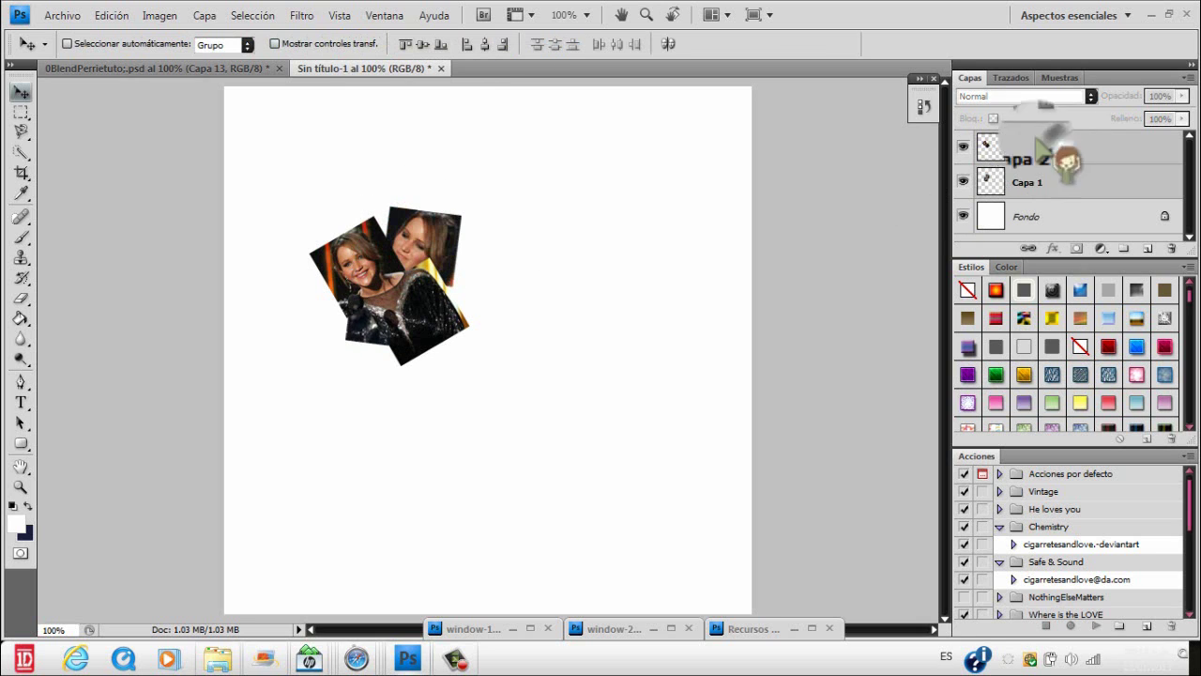
{"action": "left_click_drag", "start_coordinate": [402, 252], "coordinate": [263, 113]}
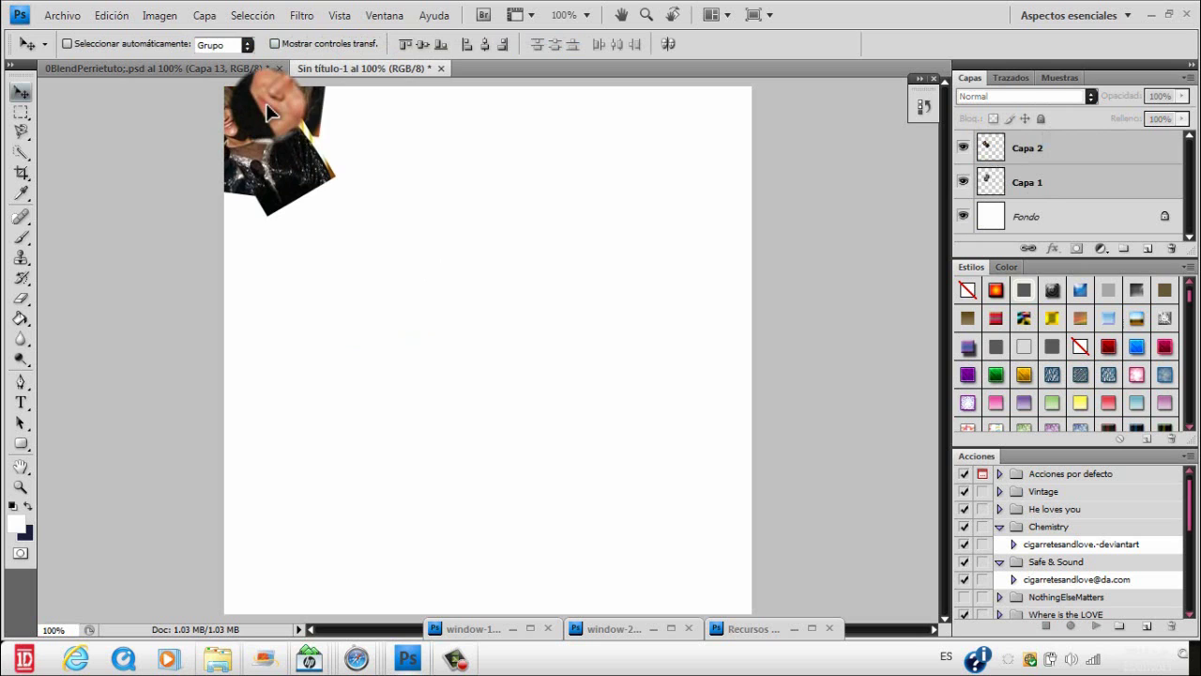
{"action": "left_click_drag", "start_coordinate": [1069, 193], "coordinate": [1046, 182]}
- Duplicate the merged photo layer, place the copy just right of the original, and stack it beneath Capa 2
{"action": "key", "text": "ctrl+t"}
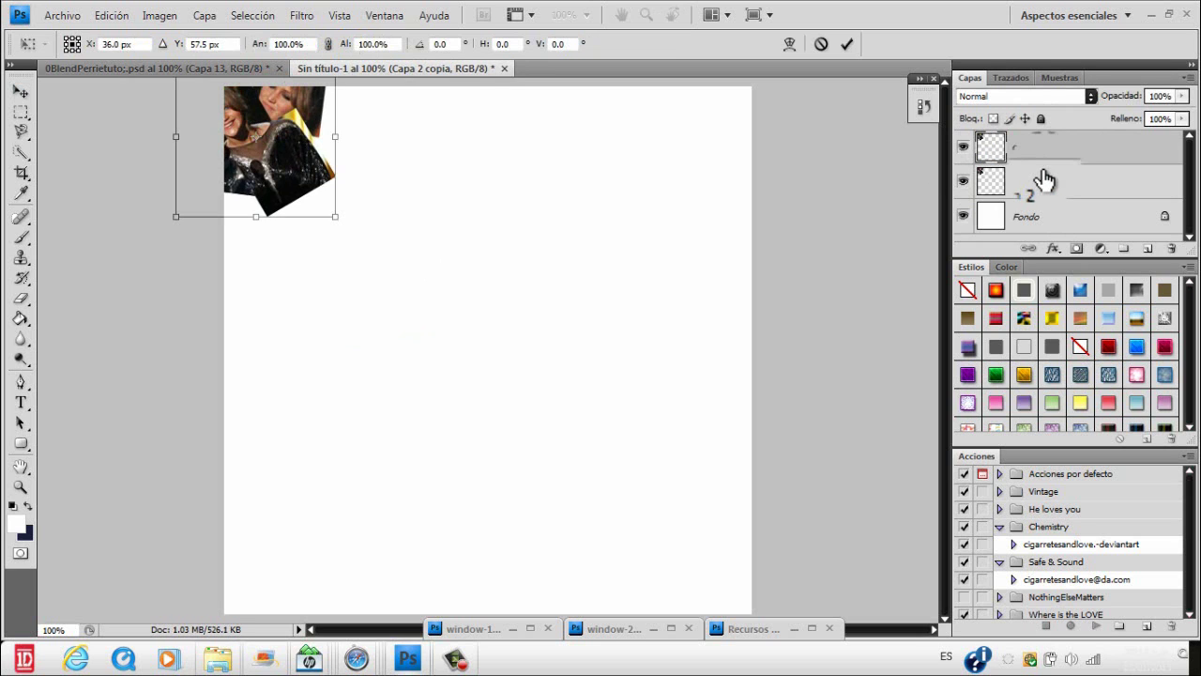
{"action": "left_click_drag", "start_coordinate": [278, 134], "coordinate": [389, 127]}
{"action": "key", "text": "Return"}
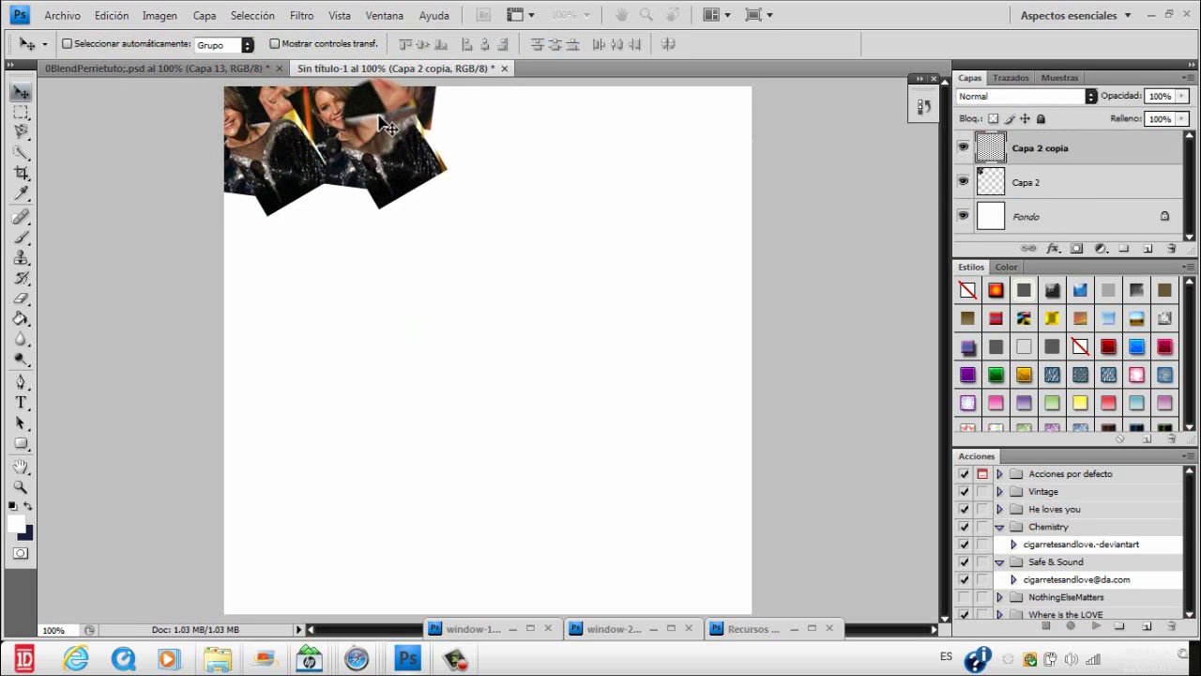
{"action": "left_click_drag", "start_coordinate": [1032, 149], "coordinate": [1070, 193]}
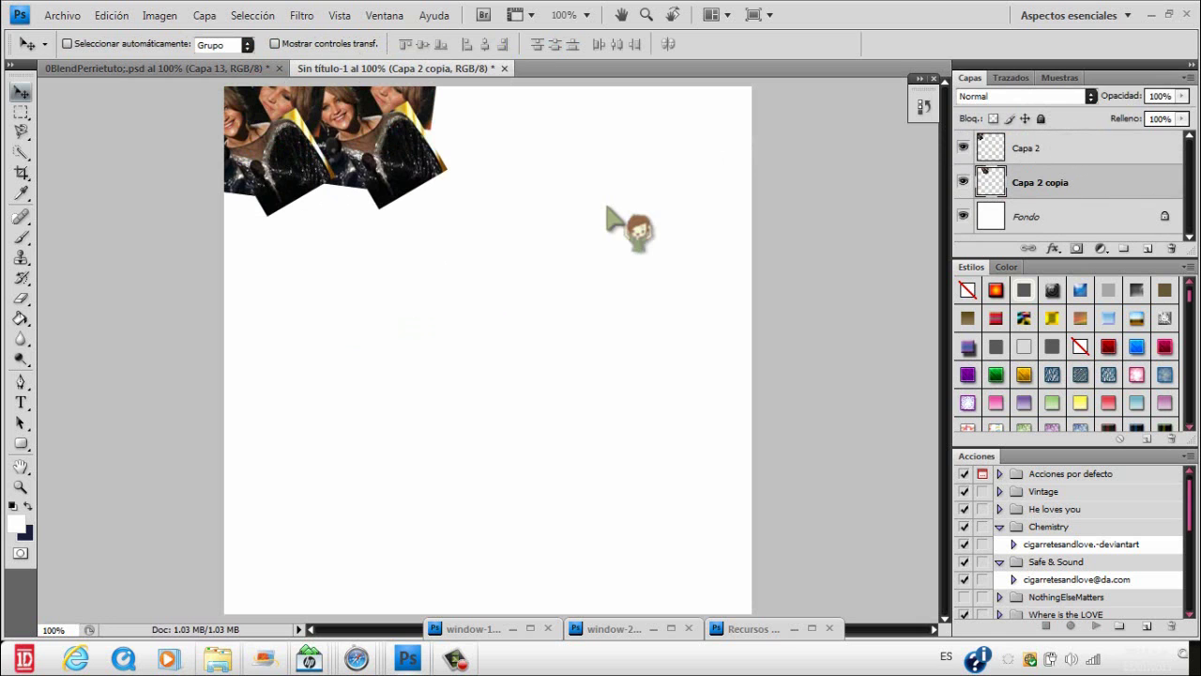
- Examine how repeated photo pairs fill the whole canvas in the example 0BlendPerrietuto;.psd, and return to the new document
{"action": "left_click_drag", "start_coordinate": [208, 88], "coordinate": [737, 568]}
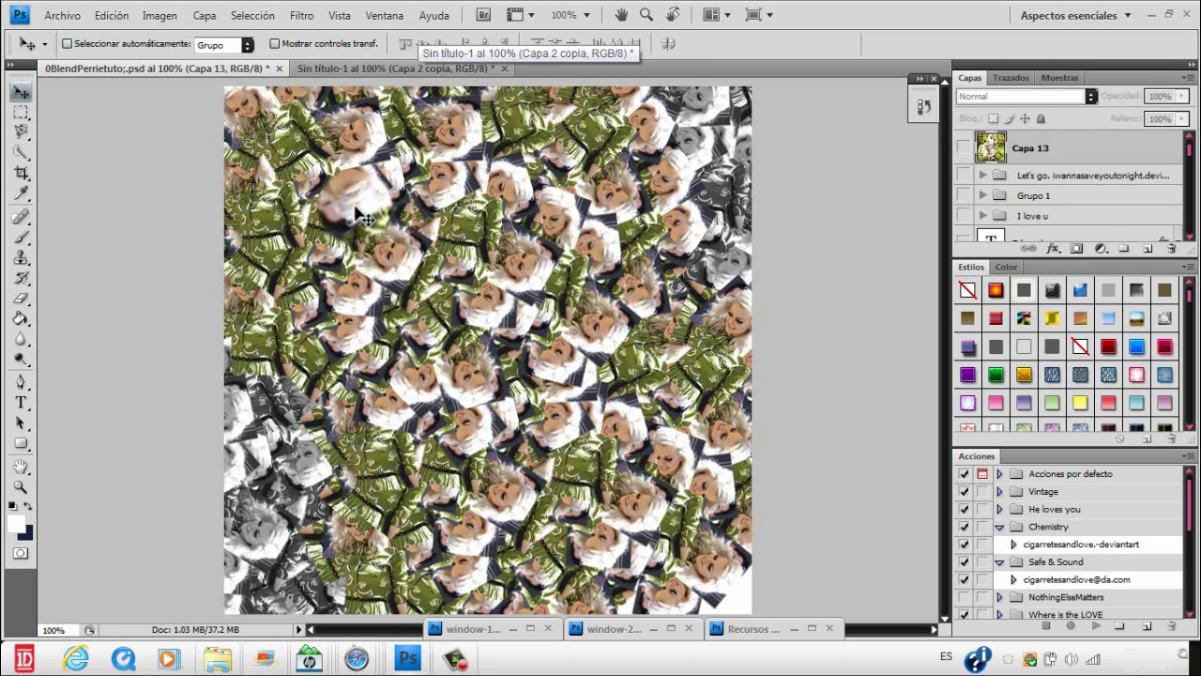
{"action": "left_click_drag", "start_coordinate": [360, 216], "coordinate": [335, 360]}
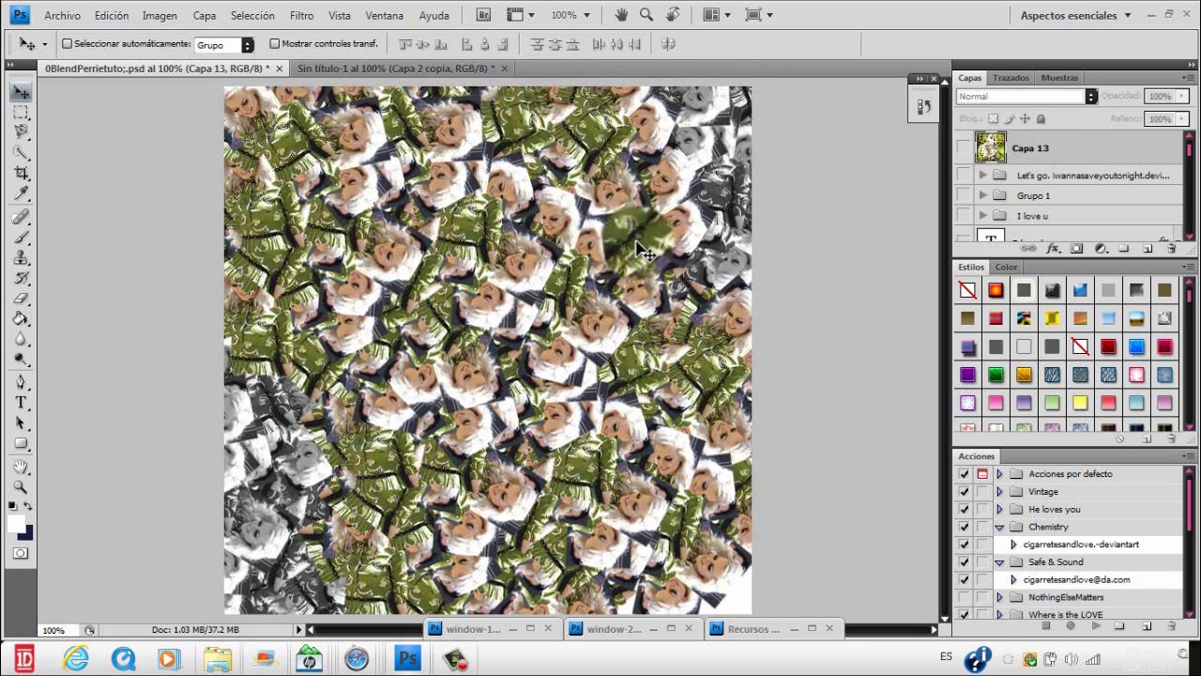
{"action": "left_click_drag", "start_coordinate": [424, 73], "coordinate": [426, 75]}
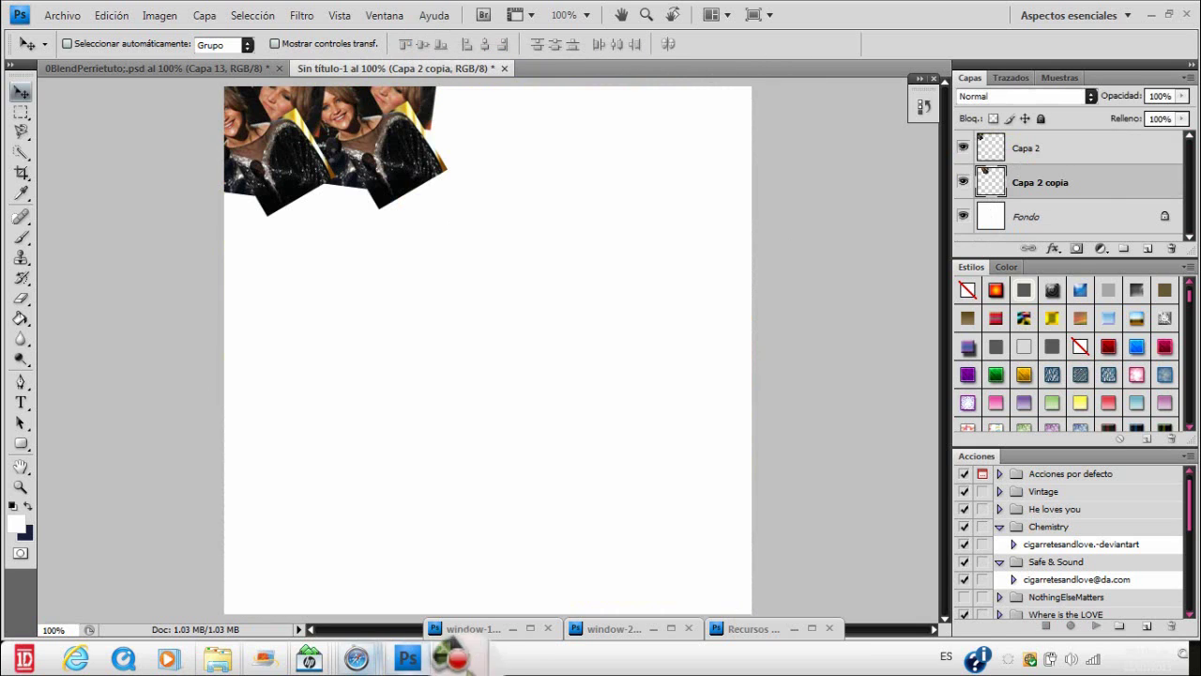
{"action": "left_click", "coordinate": [455, 656]}
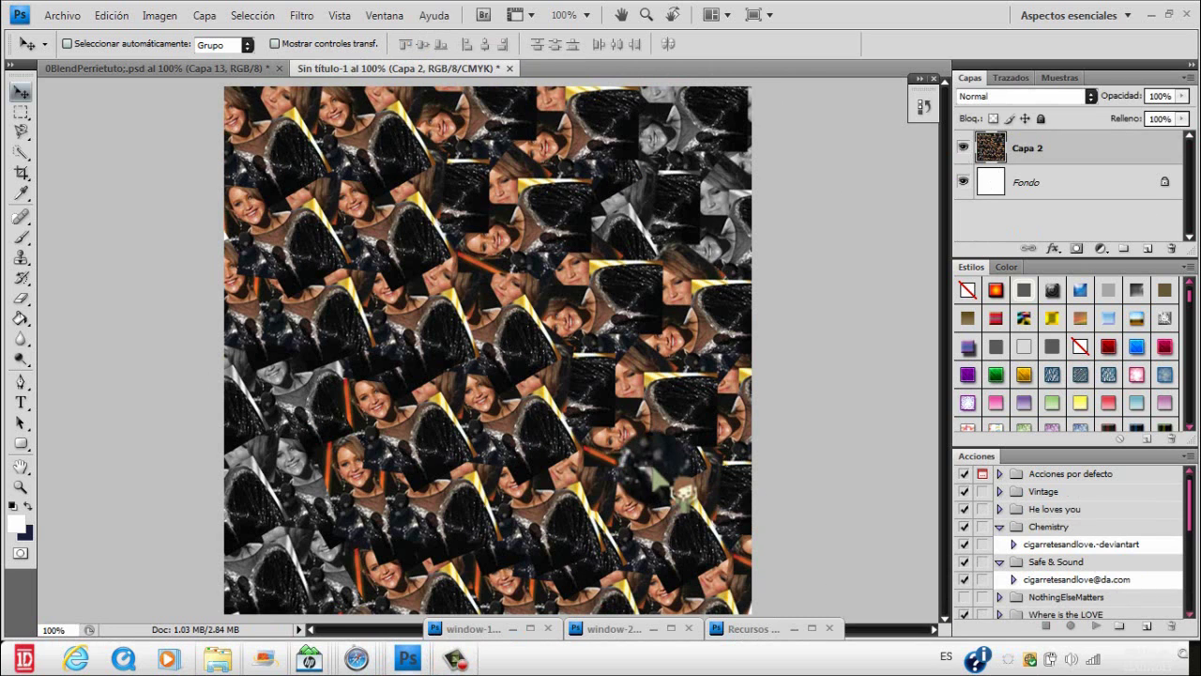
{"action": "left_click_drag", "start_coordinate": [619, 235], "coordinate": [242, 518]}
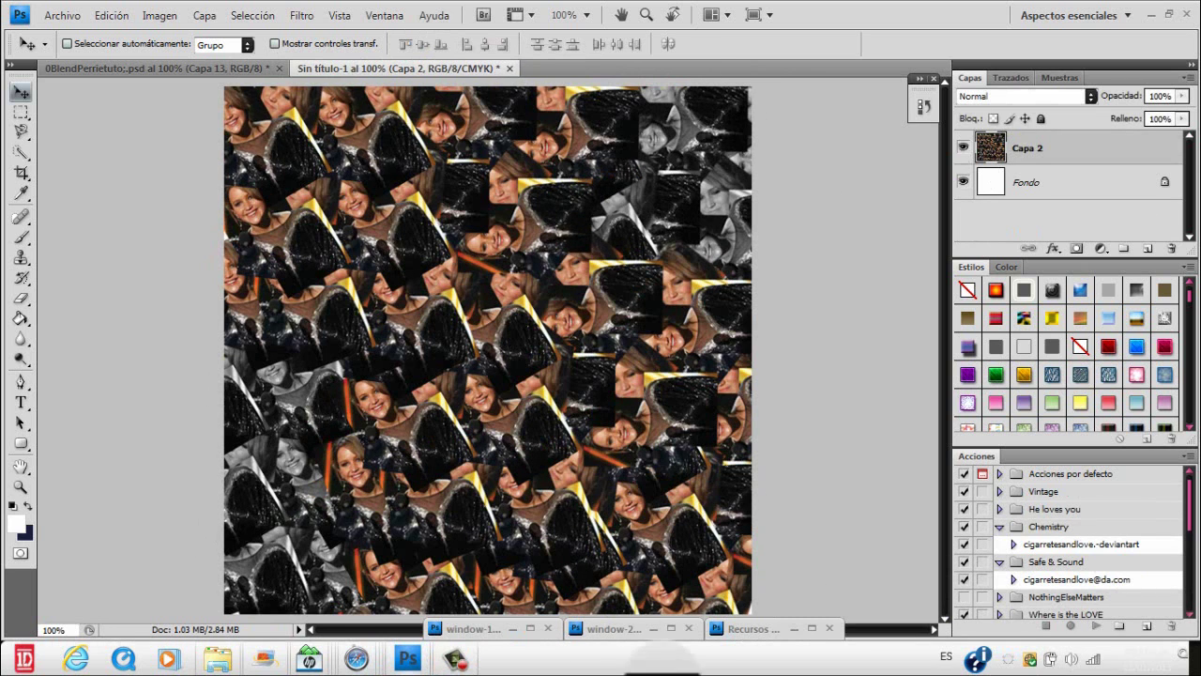
- Copy the Degradado1 layer from Recursos Tutorial;PerrieEdwards.psd into the new document and align it over the whole canvas
{"action": "left_click_drag", "start_coordinate": [760, 636], "coordinate": [479, 343]}
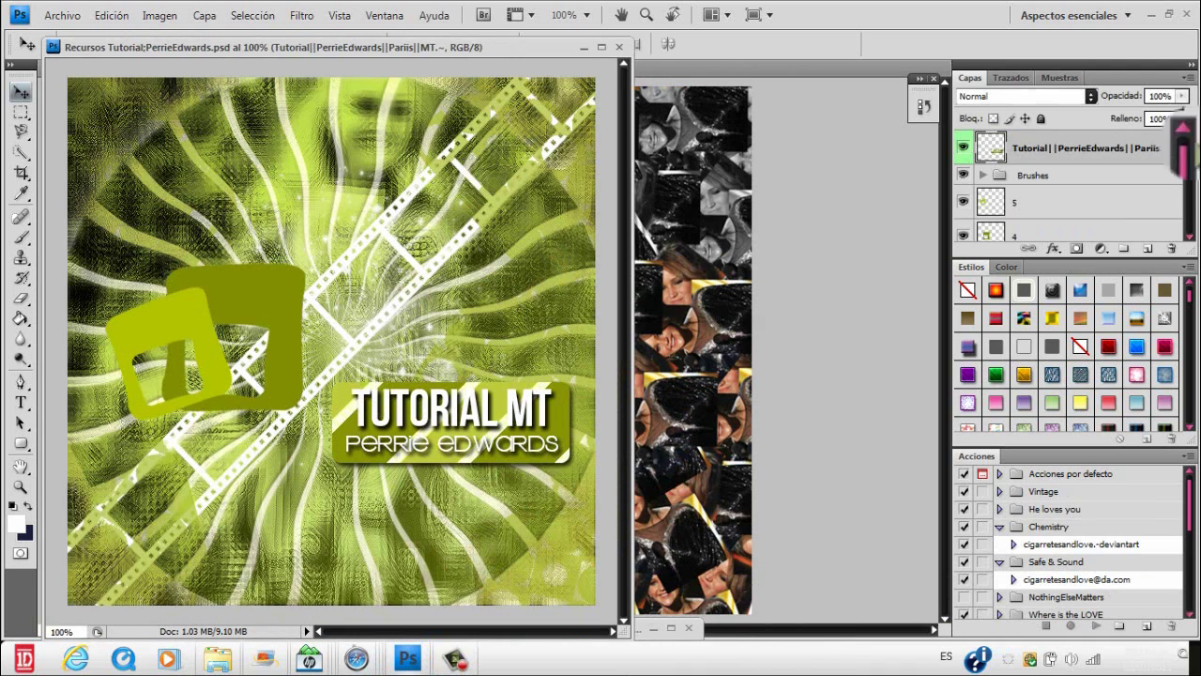
{"action": "left_click_drag", "start_coordinate": [1189, 156], "coordinate": [1189, 218]}
{"action": "left_click_drag", "start_coordinate": [1077, 181], "coordinate": [1112, 160]}
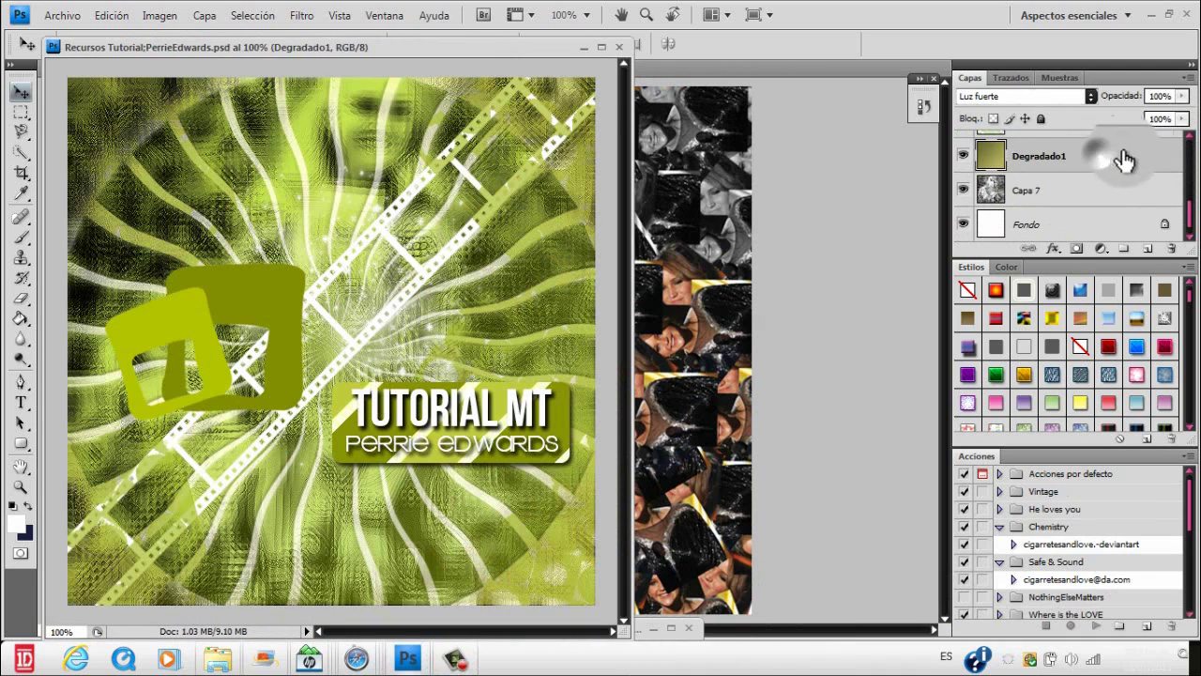
{"action": "left_click", "coordinate": [583, 46]}
{"action": "left_click_drag", "start_coordinate": [696, 145], "coordinate": [316, 397]}
{"action": "key", "text": "ctrl+t"}
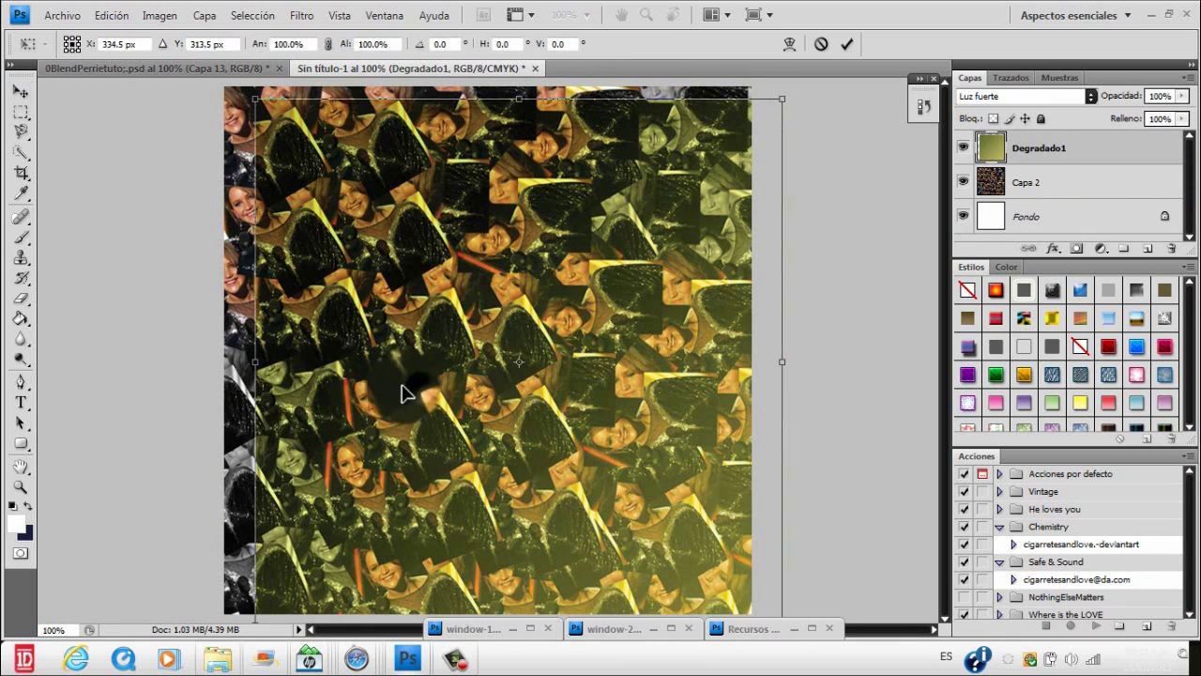
{"action": "left_click_drag", "start_coordinate": [402, 392], "coordinate": [389, 385]}
{"action": "key", "text": "Return"}
- Give the Degradado1 layer a black-to-white gradient overlay in its layer style, leaving the pattern overlay off
{"action": "left_click_drag", "start_coordinate": [991, 149], "coordinate": [985, 164]}
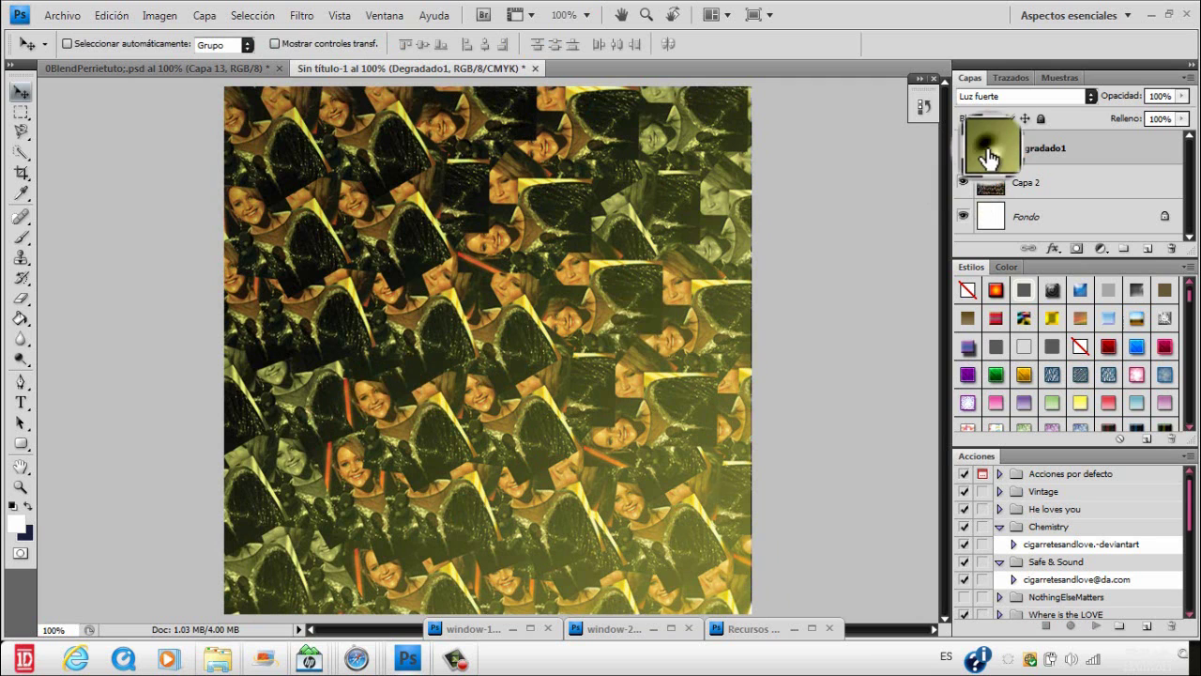
{"action": "double_click", "coordinate": [988, 157]}
{"action": "left_click_drag", "start_coordinate": [1058, 72], "coordinate": [852, 122]}
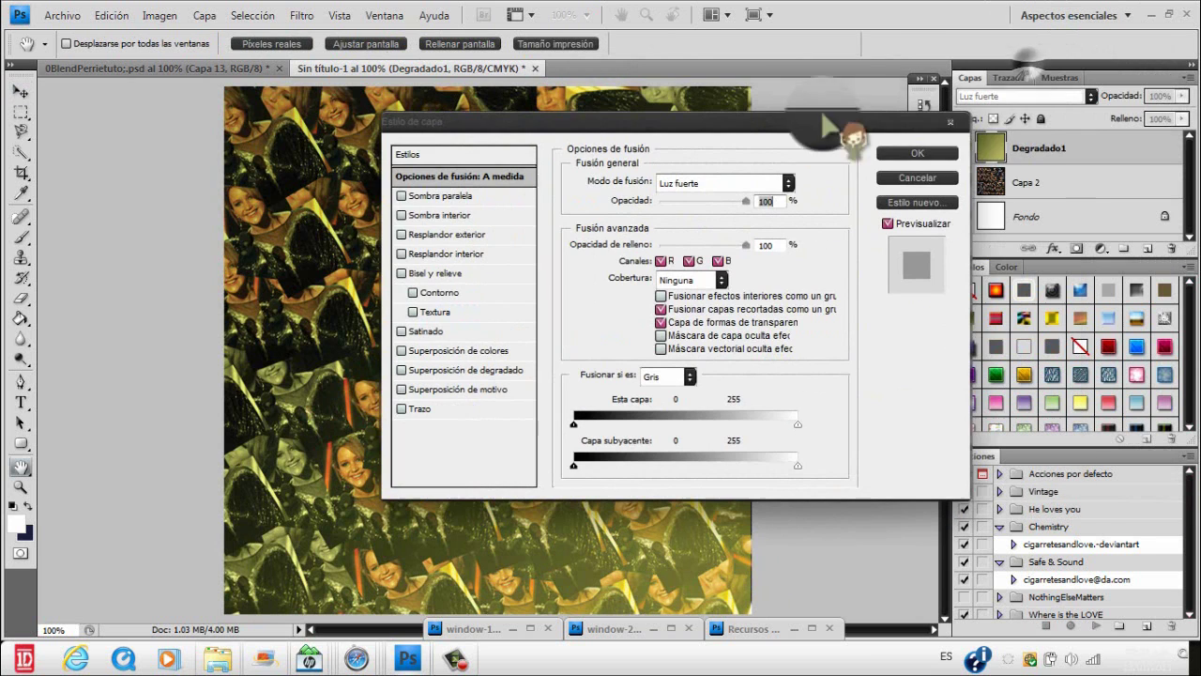
{"action": "left_click", "coordinate": [474, 390]}
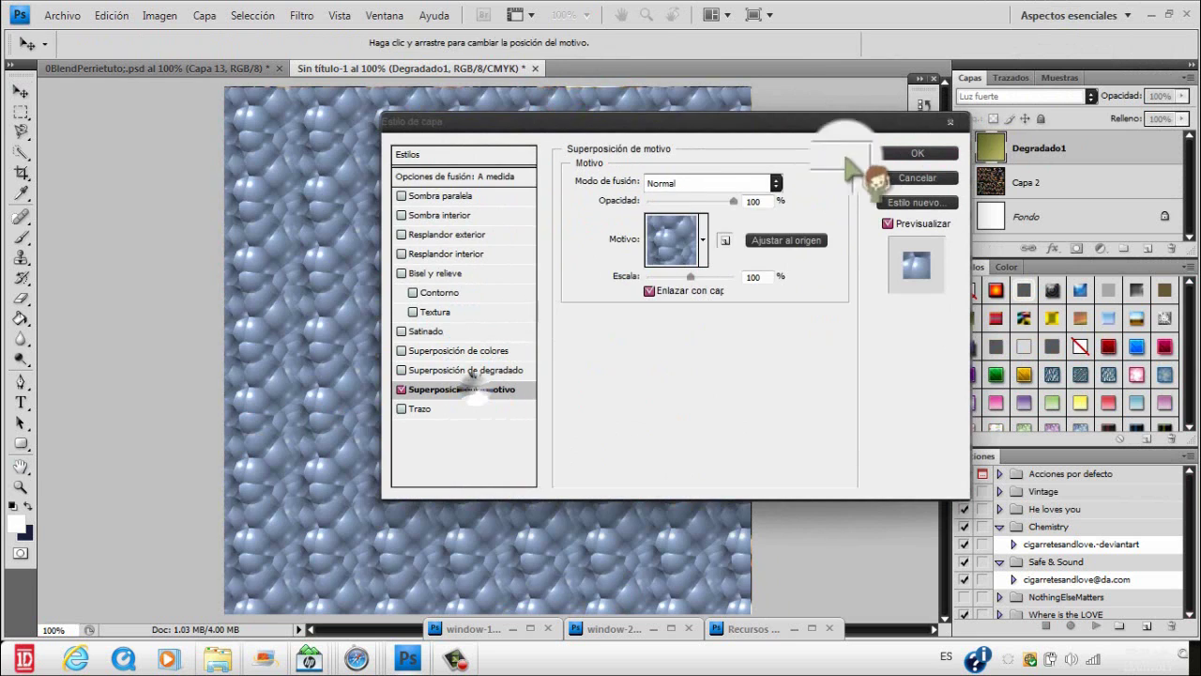
{"action": "left_click", "coordinate": [410, 388]}
{"action": "left_click", "coordinate": [469, 370]}
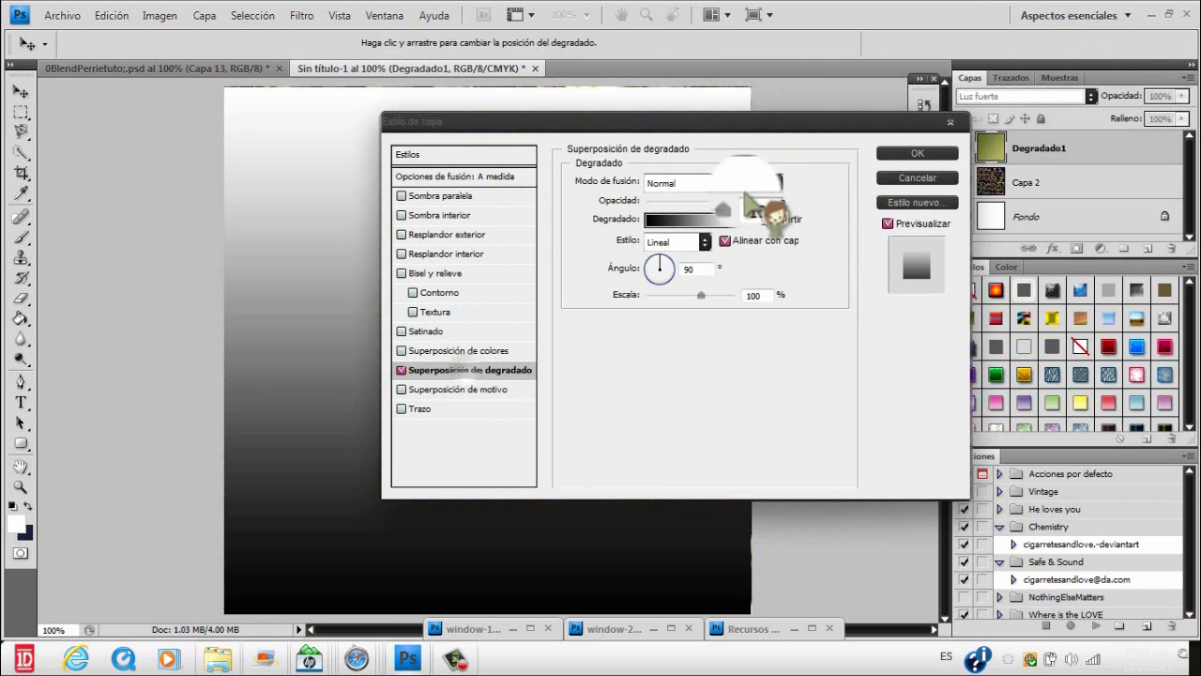
{"action": "left_click", "coordinate": [718, 219]}
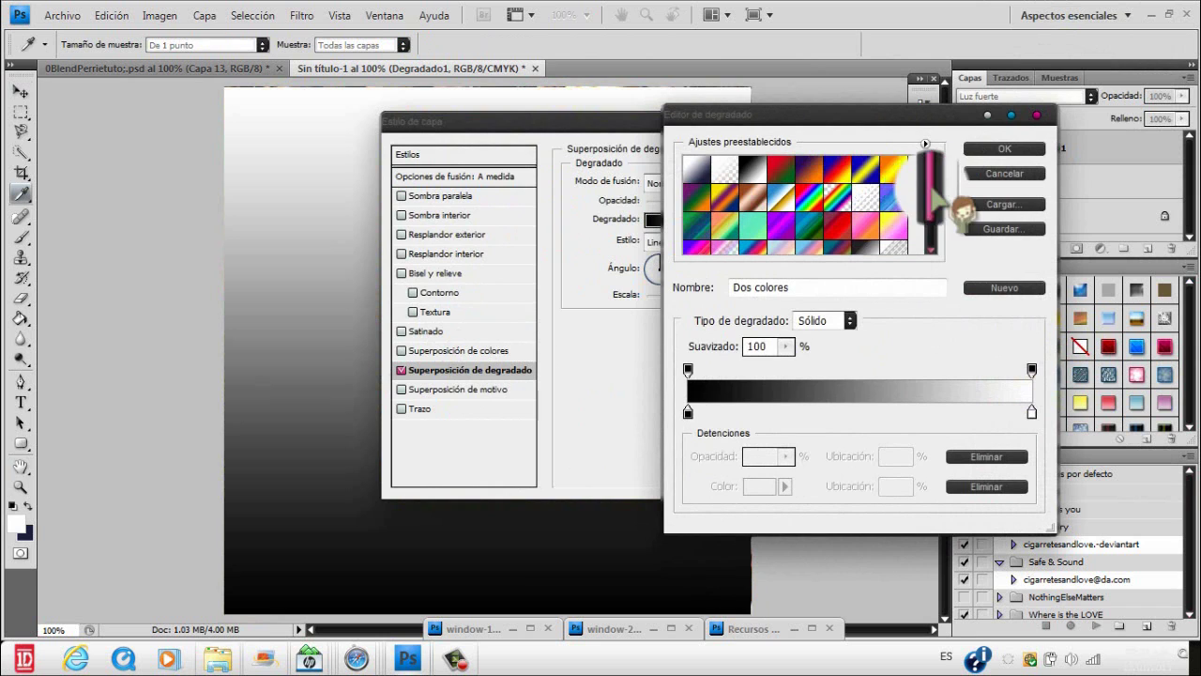
{"action": "left_click_drag", "start_coordinate": [930, 187], "coordinate": [926, 212]}
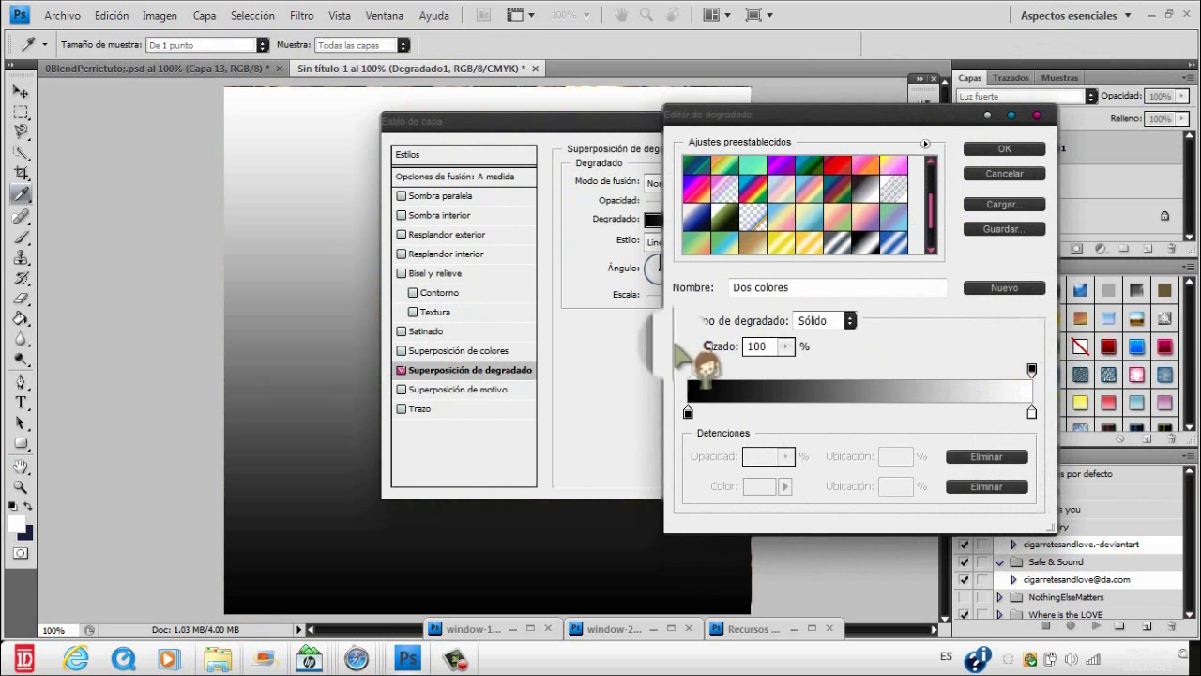
{"action": "left_click", "coordinate": [1004, 148]}
- Try the Radial, Diamante and Reflejado gradient styles, settle on Ángulo for the overlay, and apply the layer style
{"action": "left_click", "coordinate": [676, 242]}
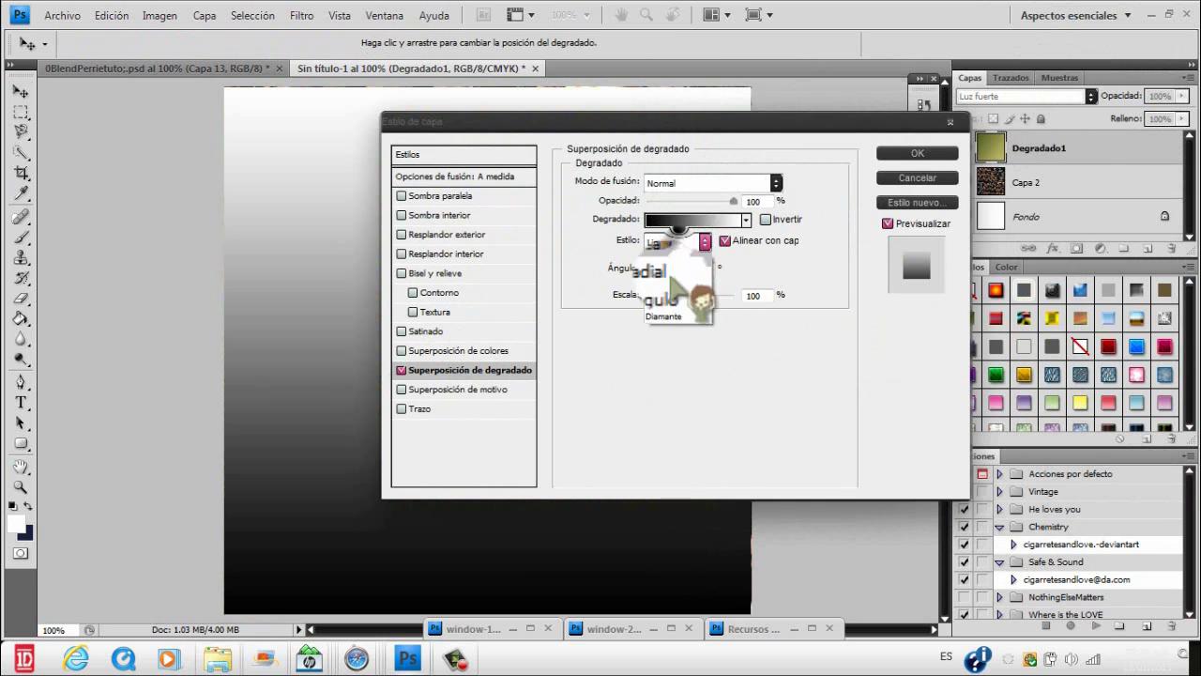
{"action": "left_click", "coordinate": [657, 272]}
{"action": "left_click", "coordinate": [680, 242]}
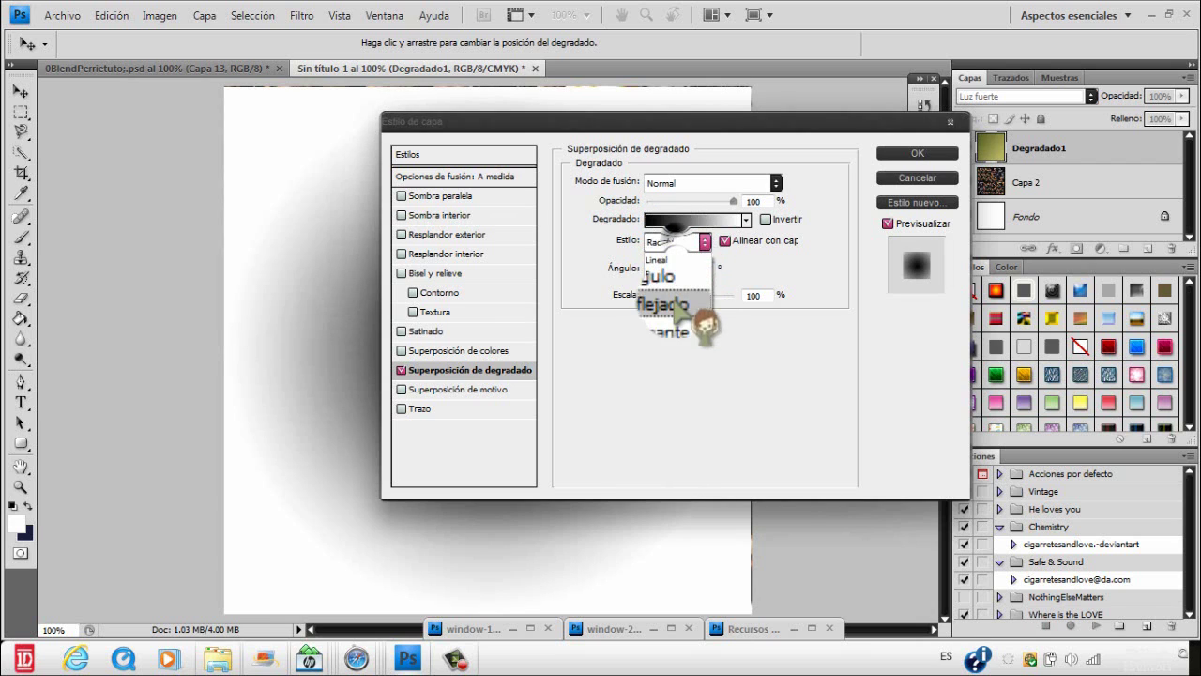
{"action": "left_click", "coordinate": [676, 319]}
{"action": "left_click", "coordinate": [681, 242]}
{"action": "left_click", "coordinate": [667, 292]}
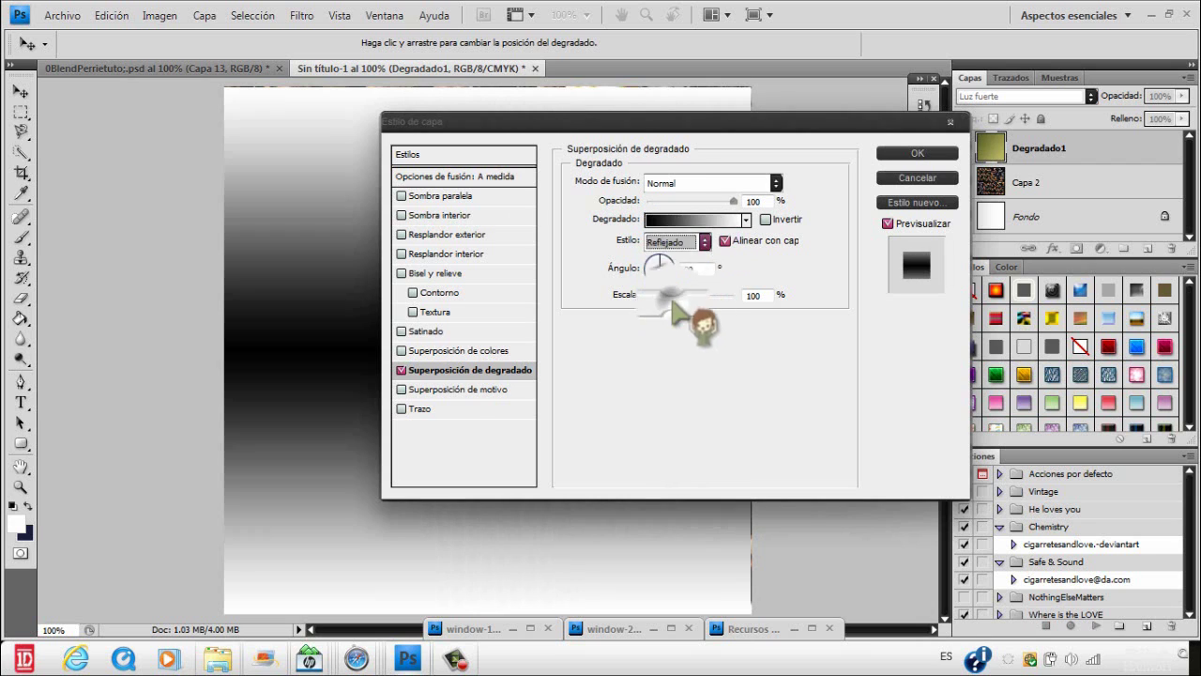
{"action": "left_click", "coordinate": [680, 242]}
{"action": "left_click", "coordinate": [680, 267]}
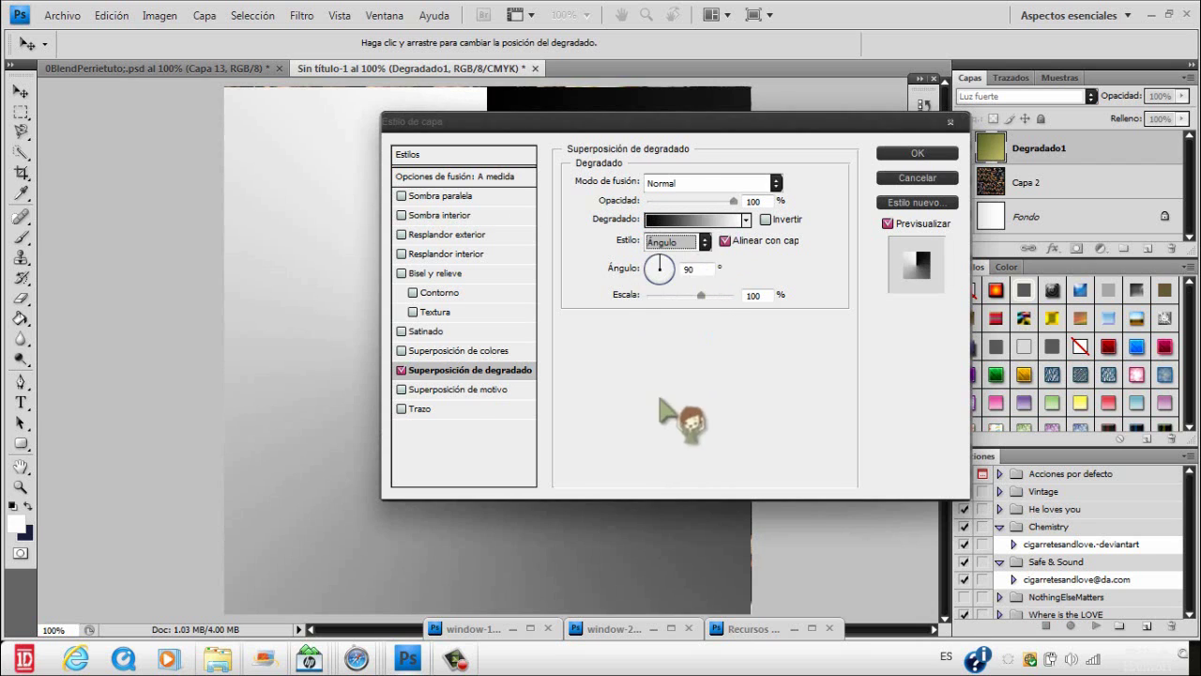
{"action": "left_click", "coordinate": [694, 219]}
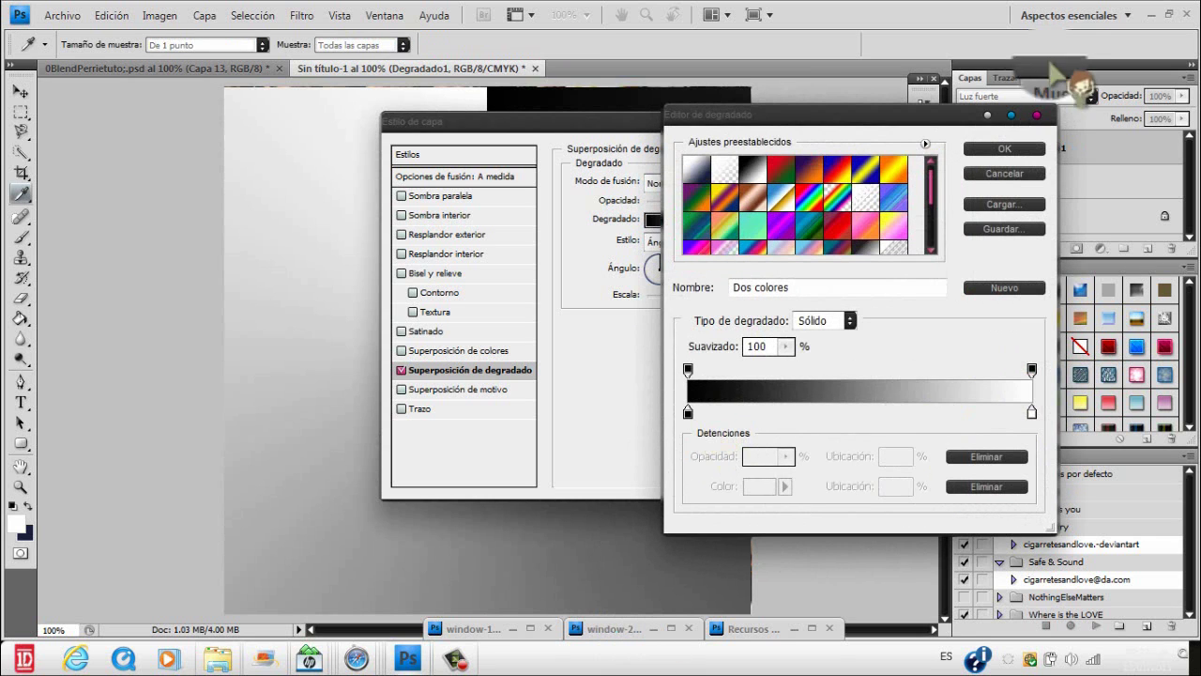
{"action": "left_click", "coordinate": [1004, 148]}
{"action": "left_click", "coordinate": [916, 156]}
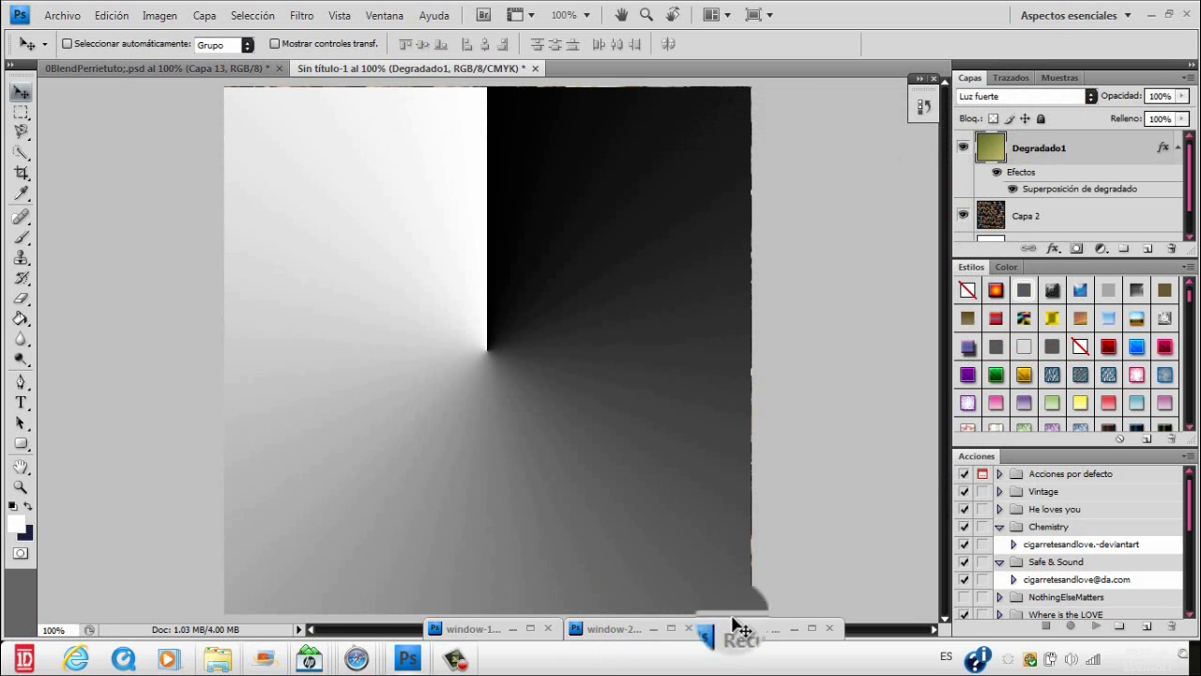
- Open window-24.jpeg and sample a dark colour from the woman's dress as the foreground colour
{"action": "double_click", "coordinate": [624, 627]}
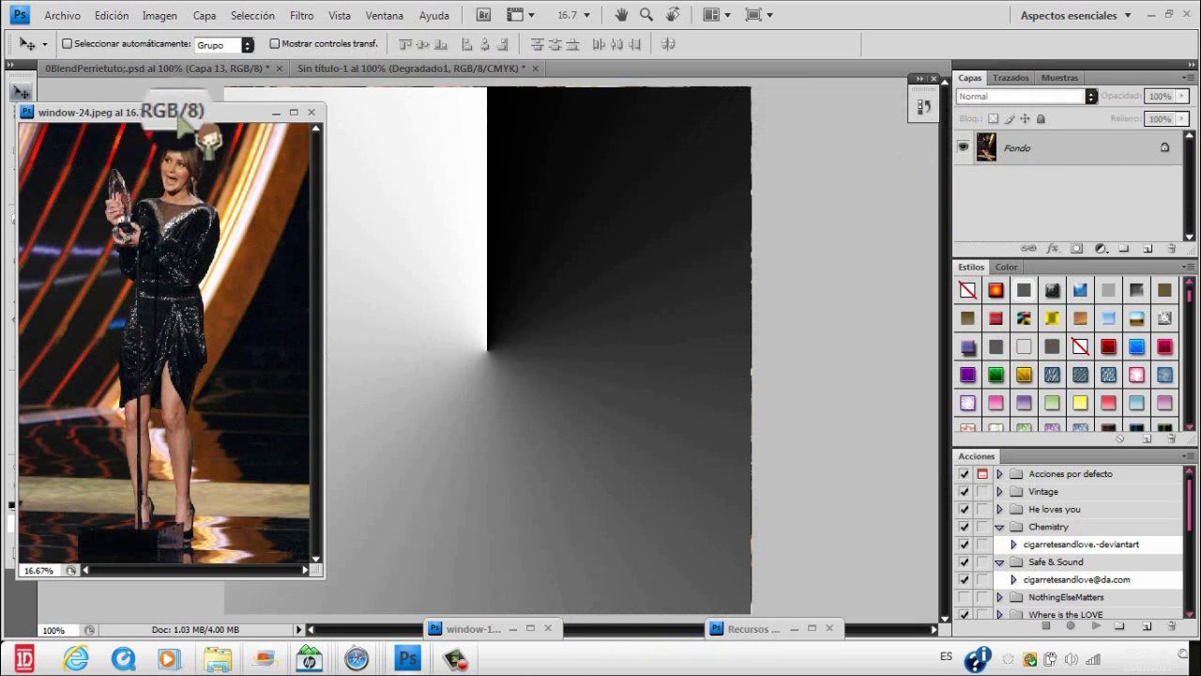
{"action": "left_click_drag", "start_coordinate": [188, 106], "coordinate": [267, 51]}
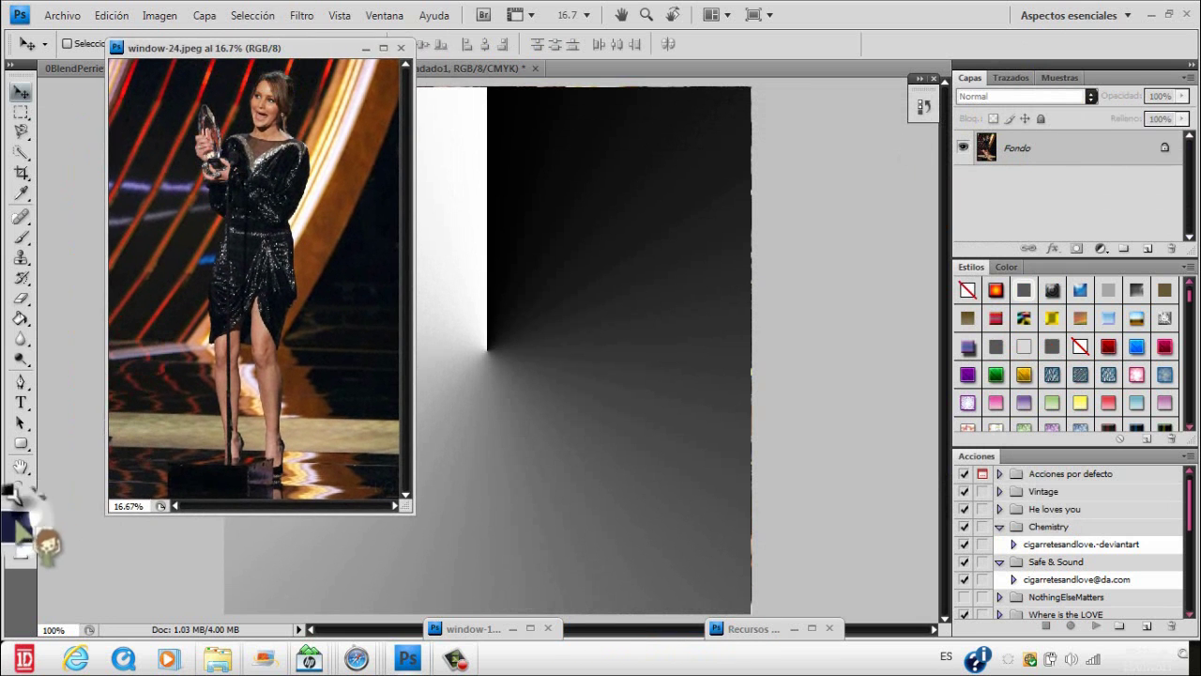
{"action": "left_click", "coordinate": [15, 499]}
{"action": "left_click", "coordinate": [297, 193]}
{"action": "left_click", "coordinate": [726, 143]}
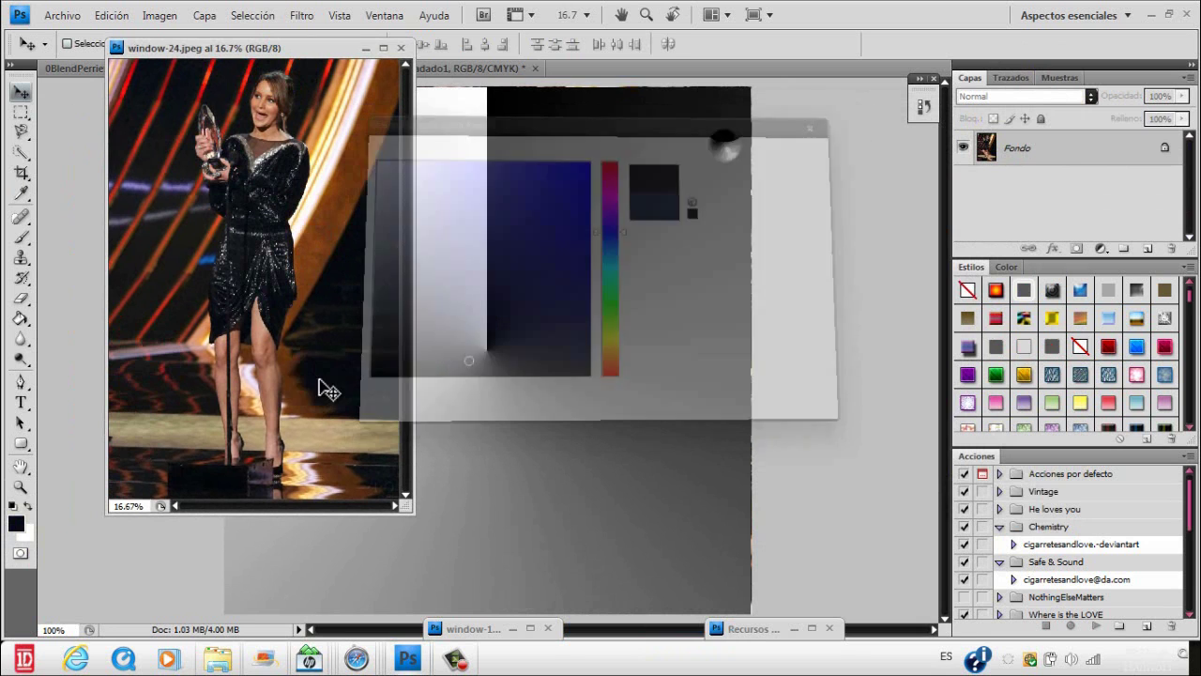
- Swap the two colours, set the foreground to a grey-brown sampled from the dress neckline, and minimize the photo
{"action": "left_click", "coordinate": [15, 522]}
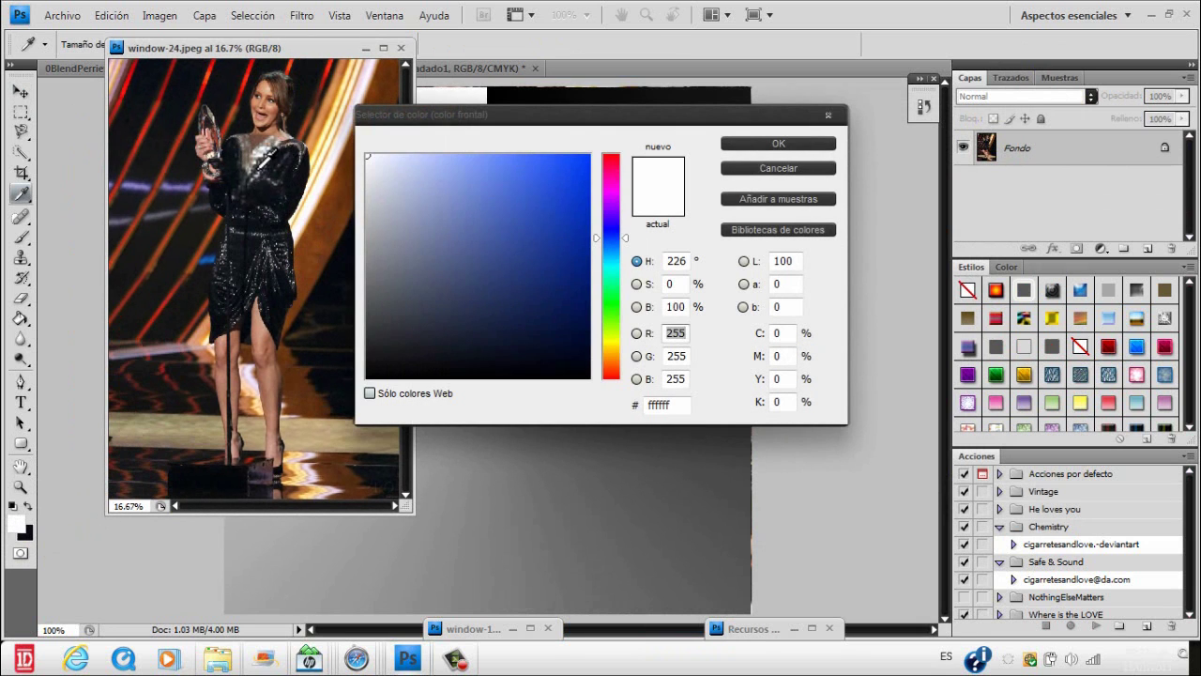
{"action": "left_click", "coordinate": [266, 150]}
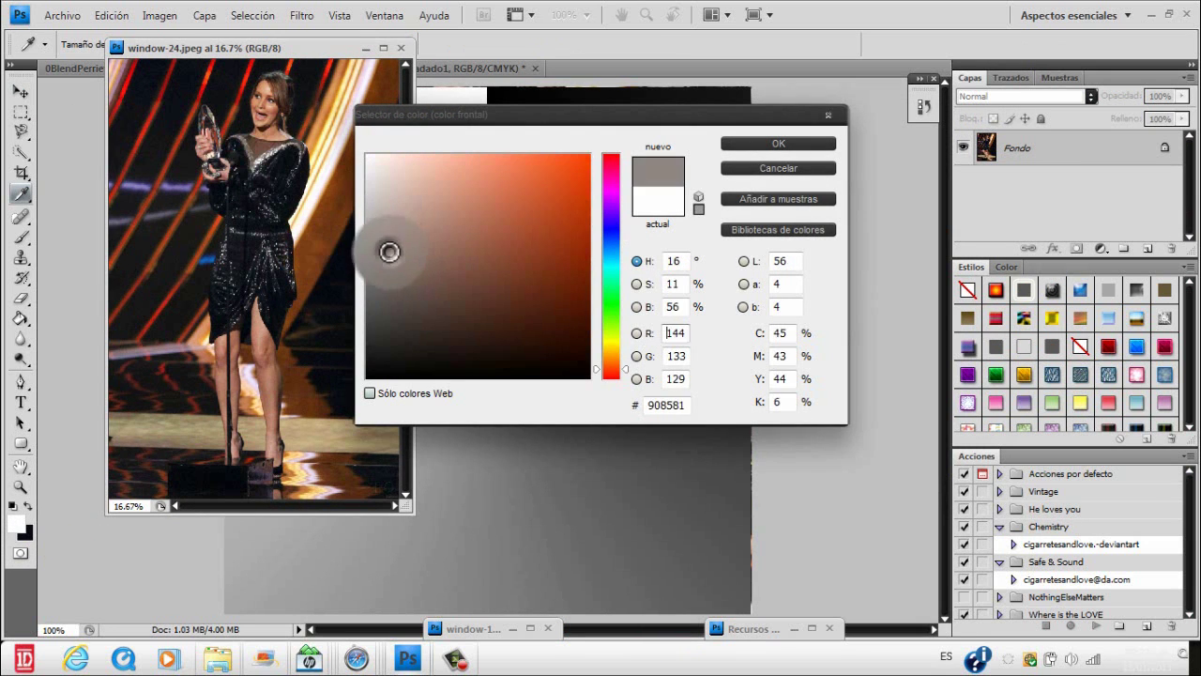
{"action": "left_click", "coordinate": [388, 244]}
{"action": "left_click", "coordinate": [778, 143]}
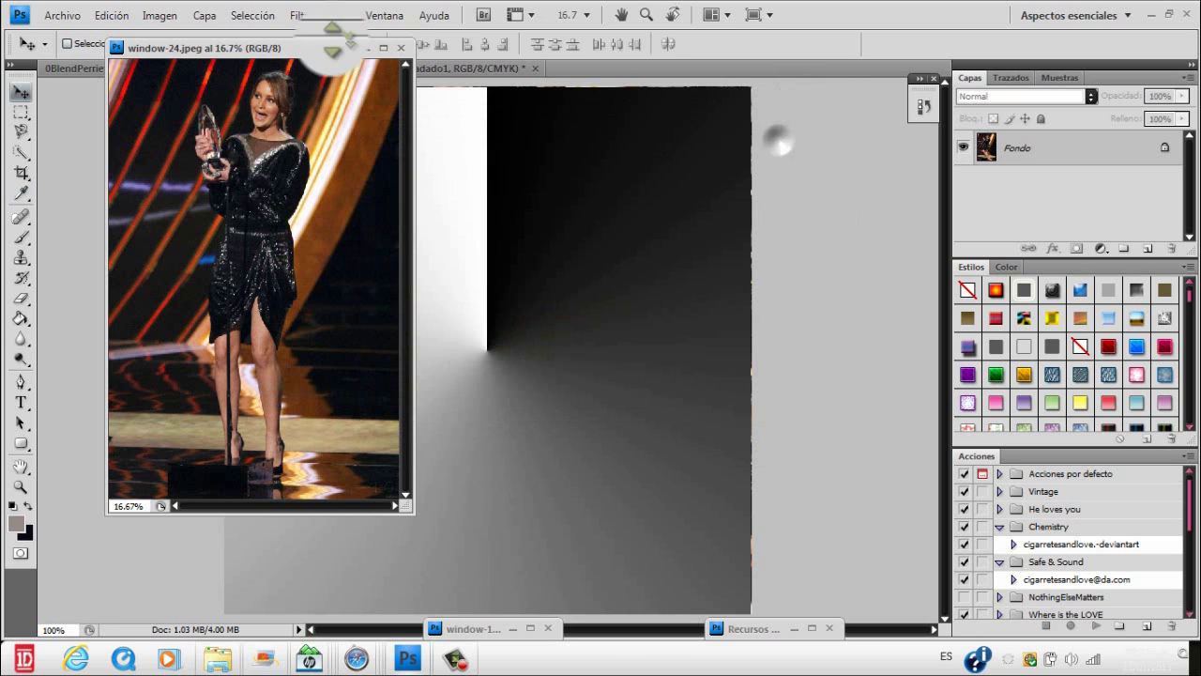
{"action": "left_click", "coordinate": [365, 48]}
- Change Degradado1's gradient overlay to the foreground-to-background preset made of the two sampled colours and apply the layer style
{"action": "double_click", "coordinate": [1094, 153]}
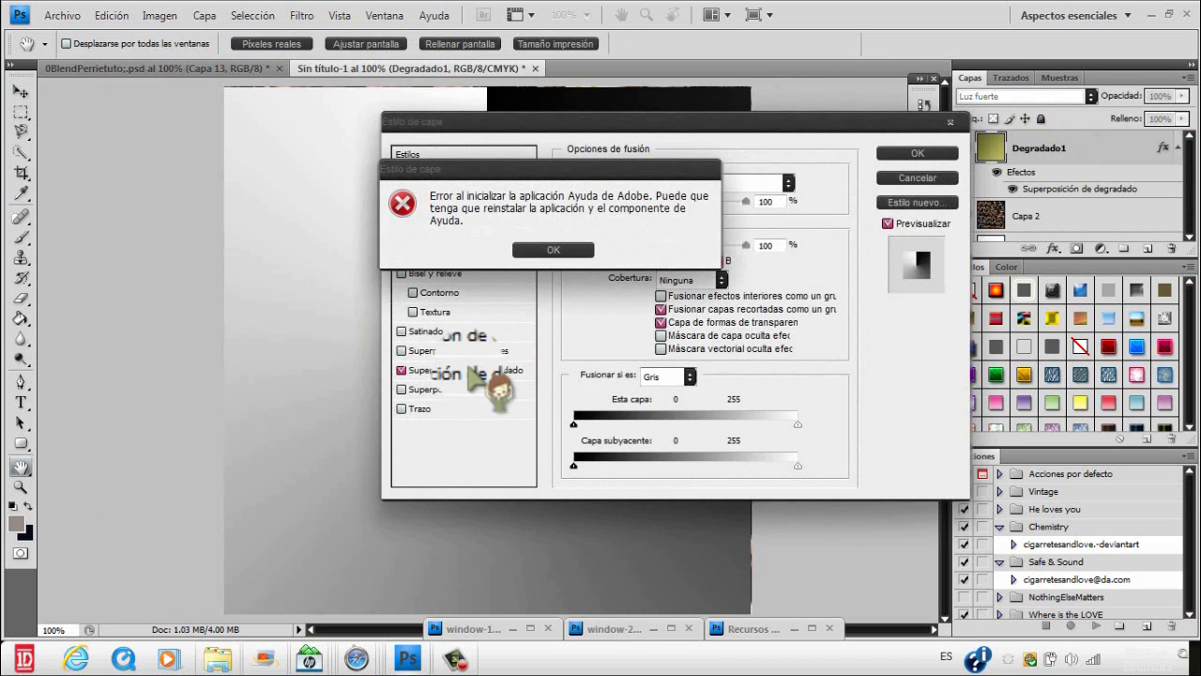
{"action": "left_click", "coordinate": [561, 249]}
{"action": "left_click", "coordinate": [469, 370]}
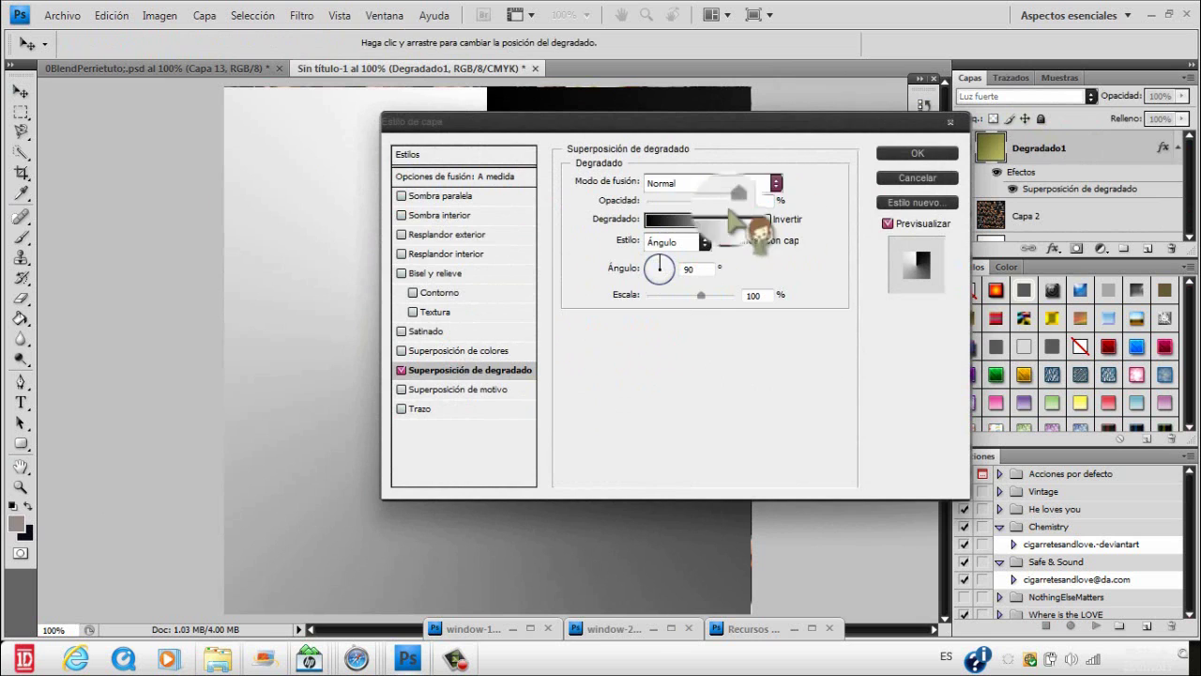
{"action": "left_click", "coordinate": [713, 219]}
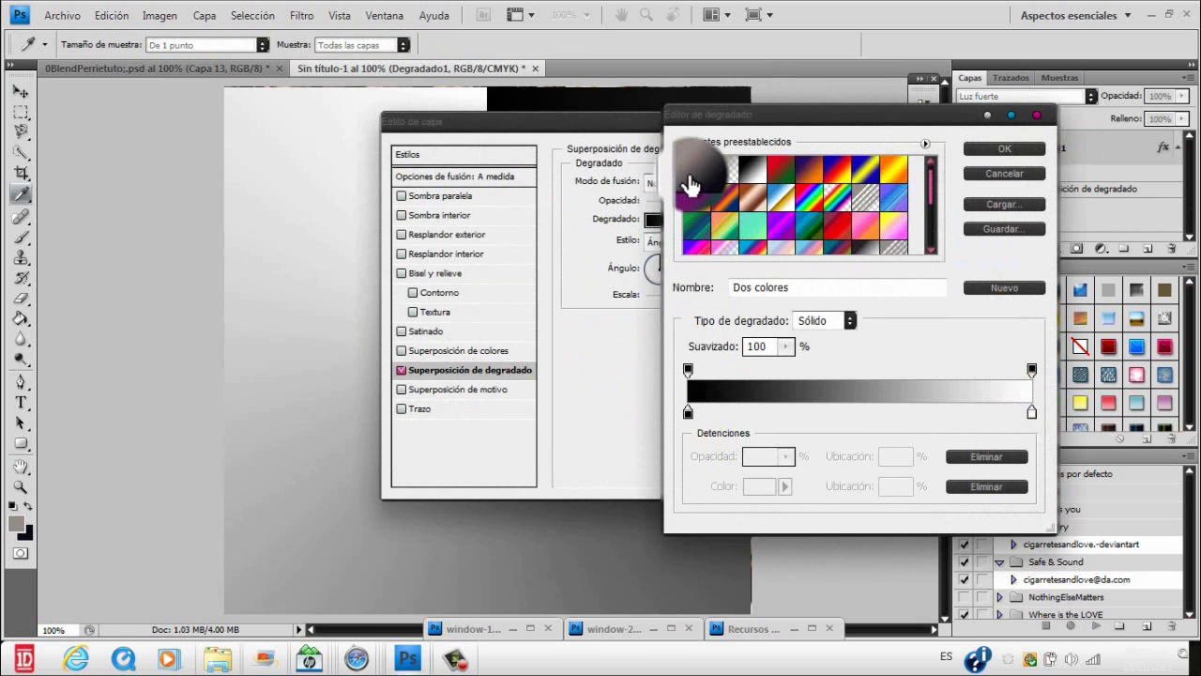
{"action": "left_click", "coordinate": [694, 172]}
{"action": "left_click", "coordinate": [1004, 148]}
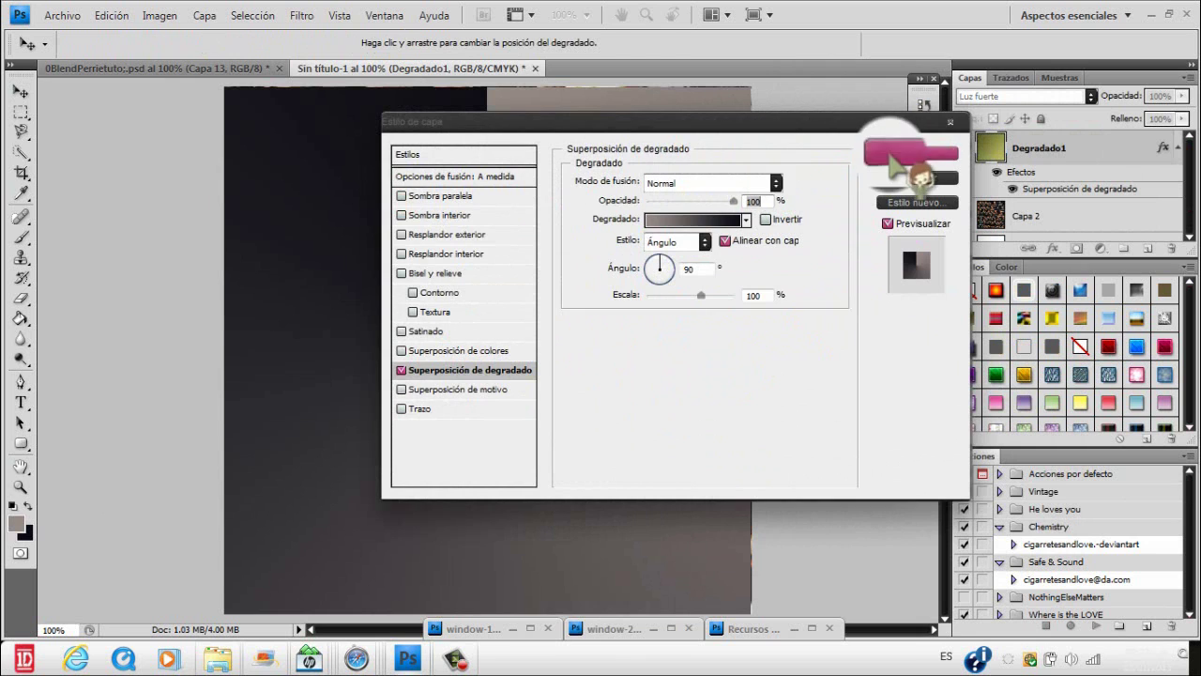
{"action": "left_click", "coordinate": [916, 153]}
- Set the blend mode of Degradado1's gradient overlay to Luz fuerte and apply the layer style
{"action": "double_click", "coordinate": [1028, 161]}
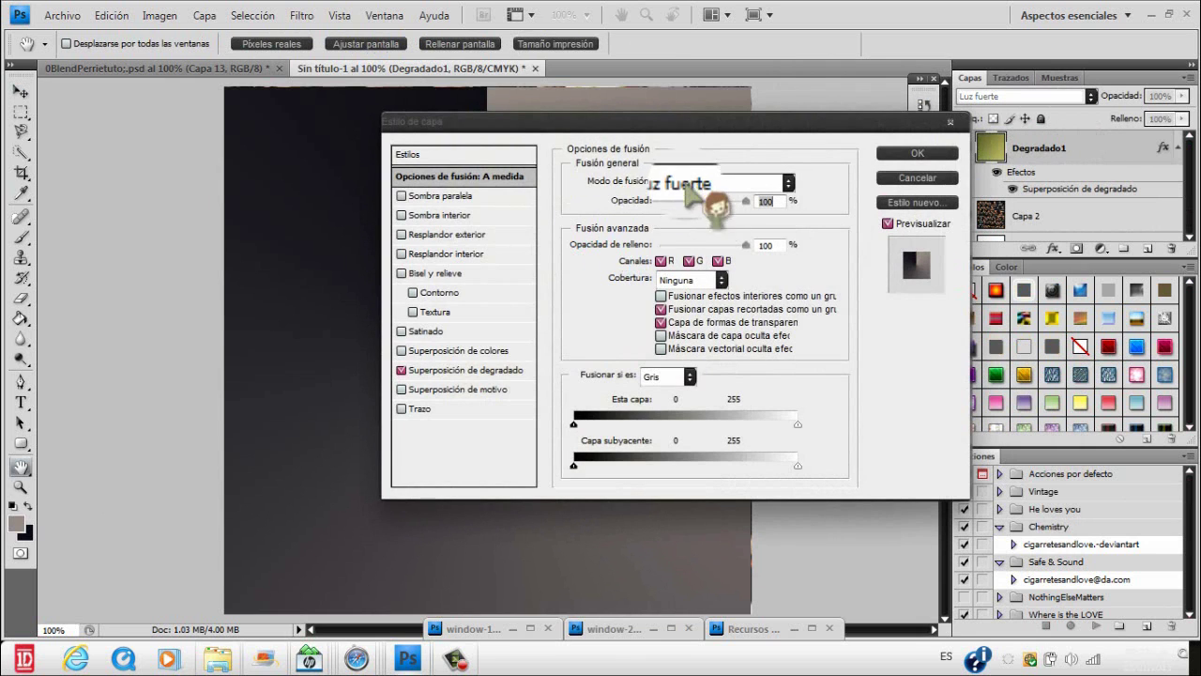
{"action": "left_click", "coordinate": [464, 369]}
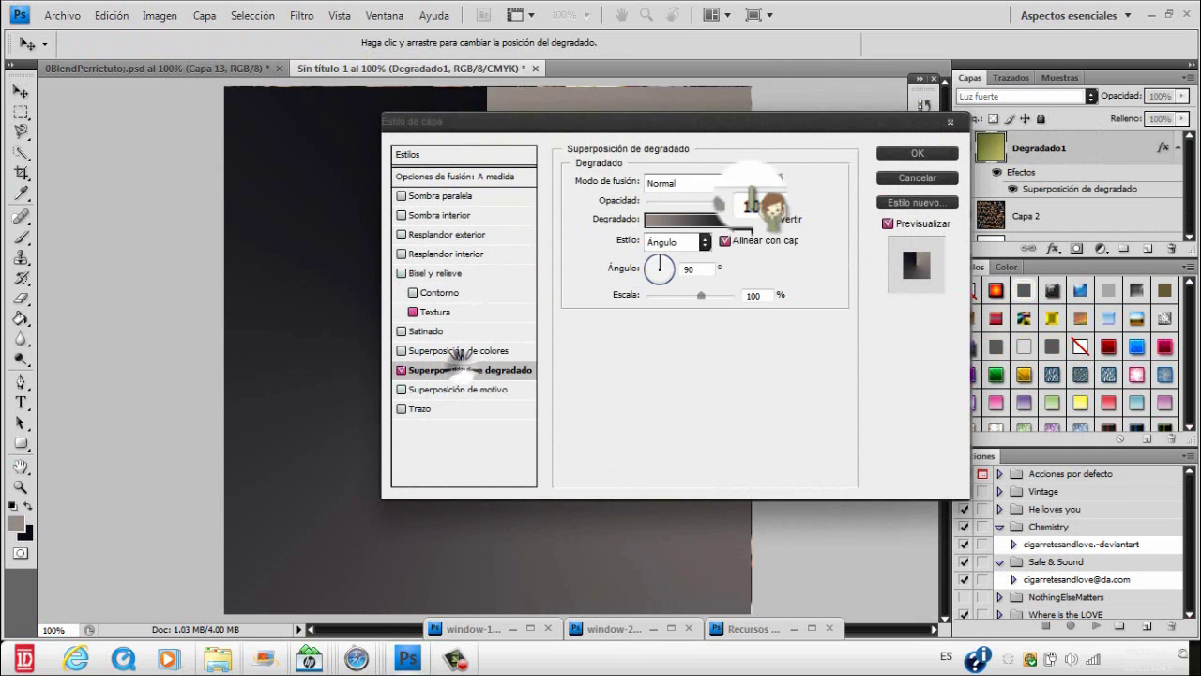
{"action": "left_click", "coordinate": [694, 181]}
{"action": "left_click", "coordinate": [710, 396]}
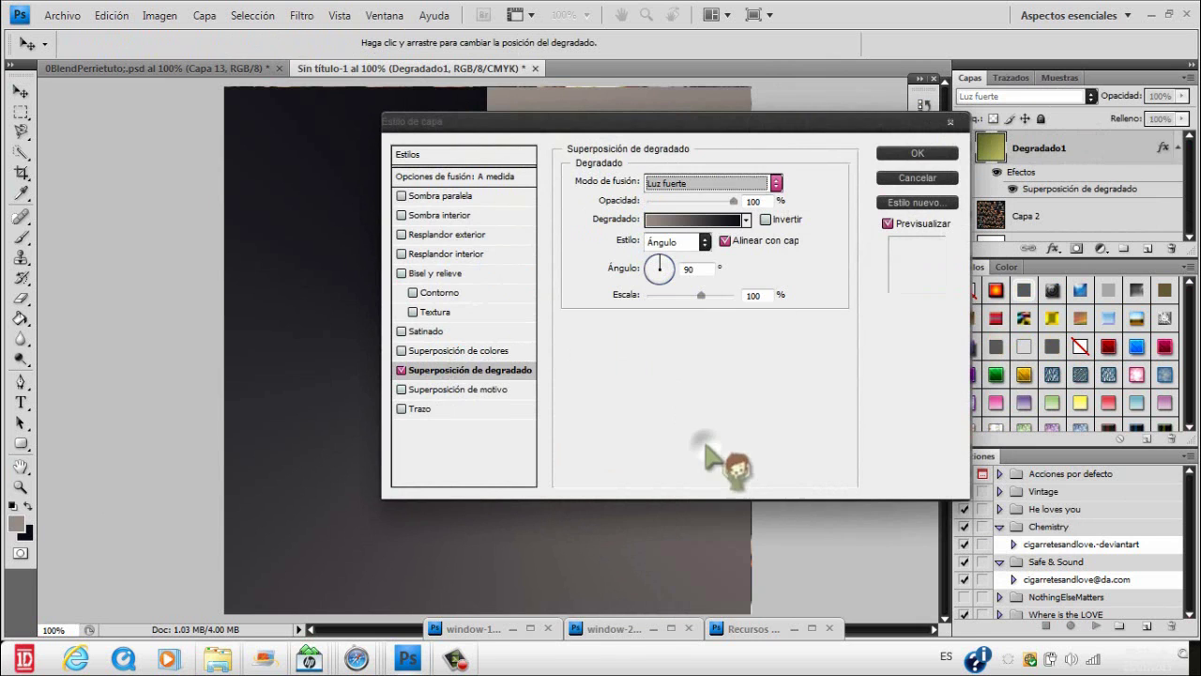
{"action": "left_click", "coordinate": [915, 153]}
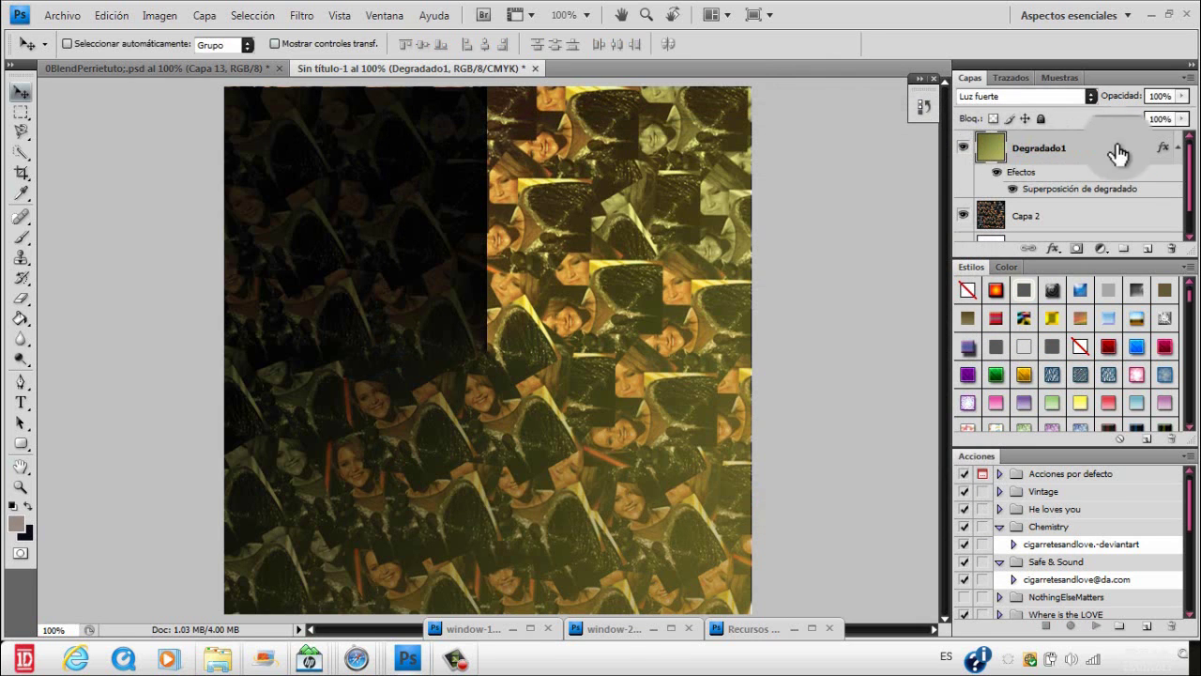
- Add a new empty layer on top of the stack and delete the Degradado1 layer
{"action": "left_click", "coordinate": [1178, 150]}
{"action": "left_click", "coordinate": [1146, 250]}
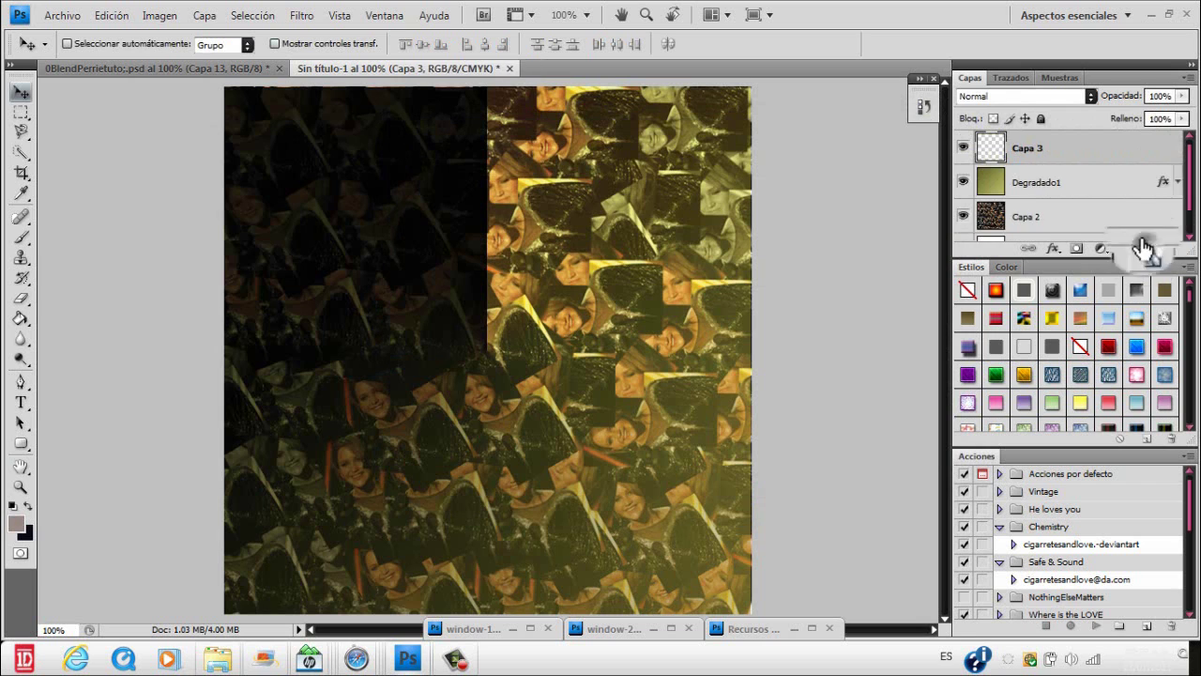
{"action": "left_click_drag", "start_coordinate": [1084, 178], "coordinate": [1171, 249]}
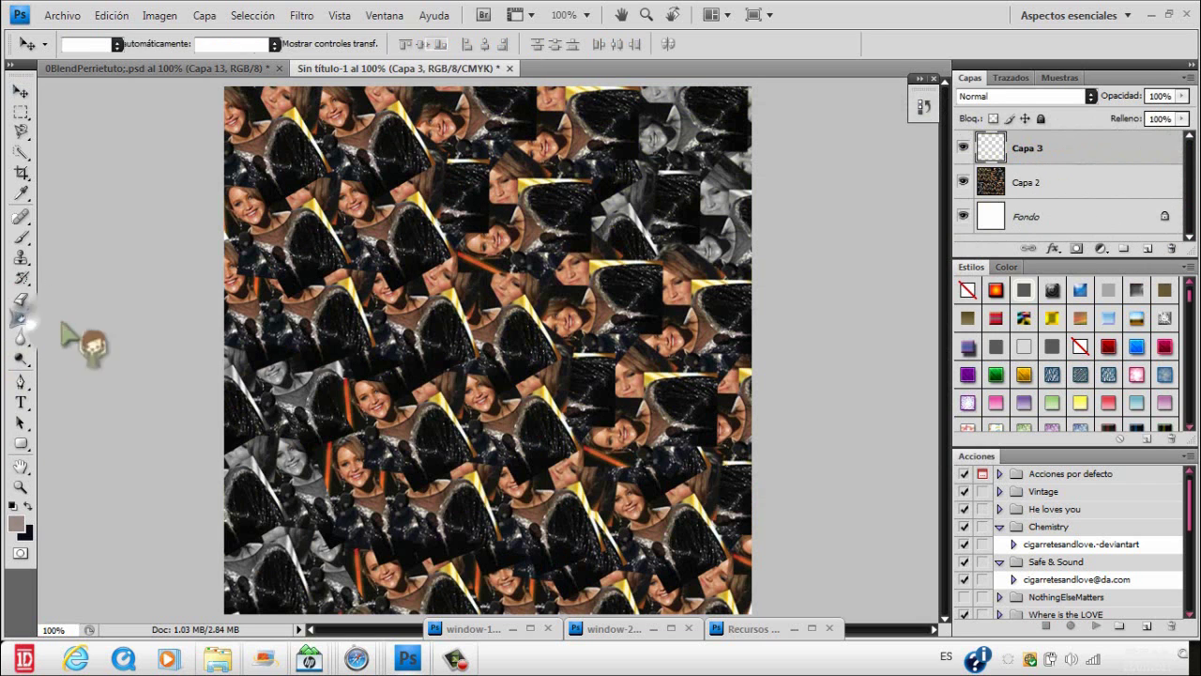
- Fill the new layer with an angle gradient in the sampled colours, drawn diagonally from the canvas's upper-left to lower-right corner
{"action": "right_click", "coordinate": [30, 321]}
{"action": "left_click", "coordinate": [112, 314]}
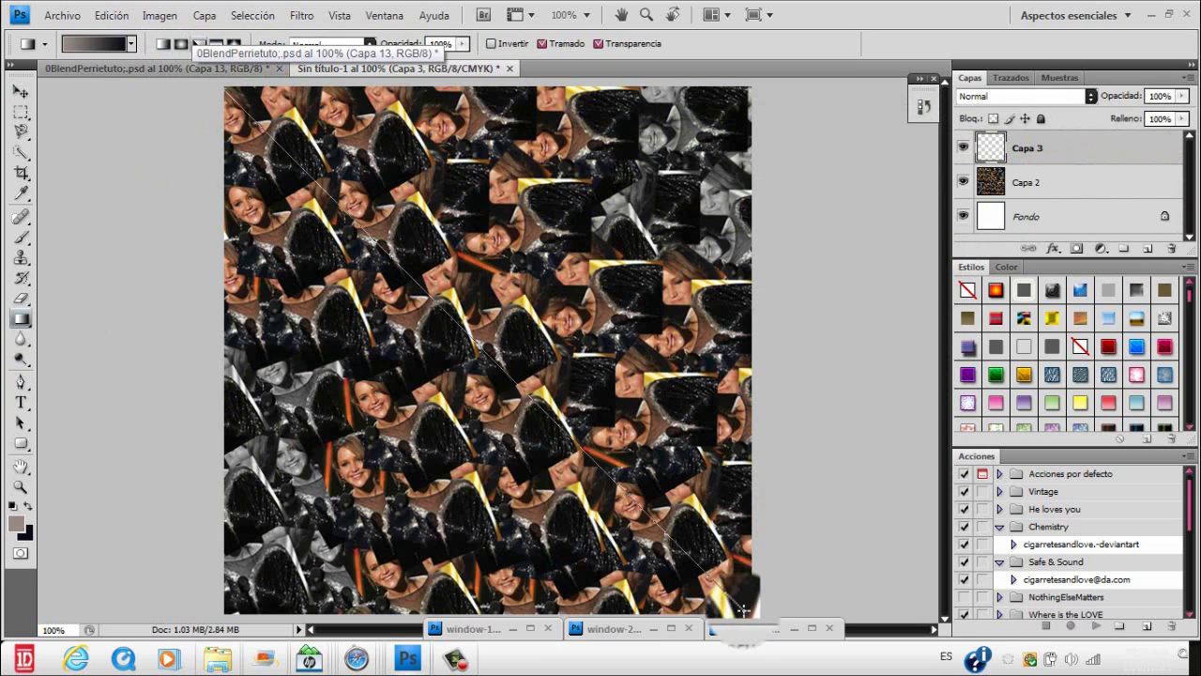
{"action": "left_click_drag", "start_coordinate": [742, 610], "coordinate": [742, 610]}
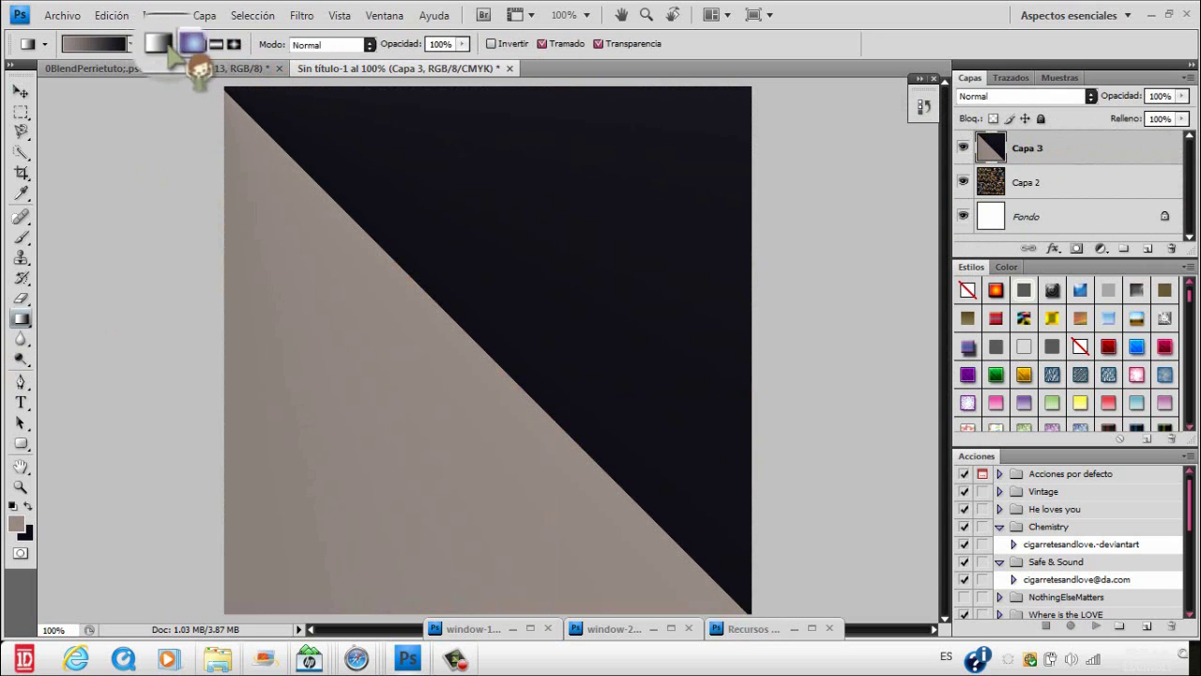
- Redraw Capa 3's fill as a linear gradient from the canvas's upper-left to lower-right corner and set its blend mode to Luz fuerte
{"action": "left_click_drag", "start_coordinate": [225, 87], "coordinate": [758, 612]}
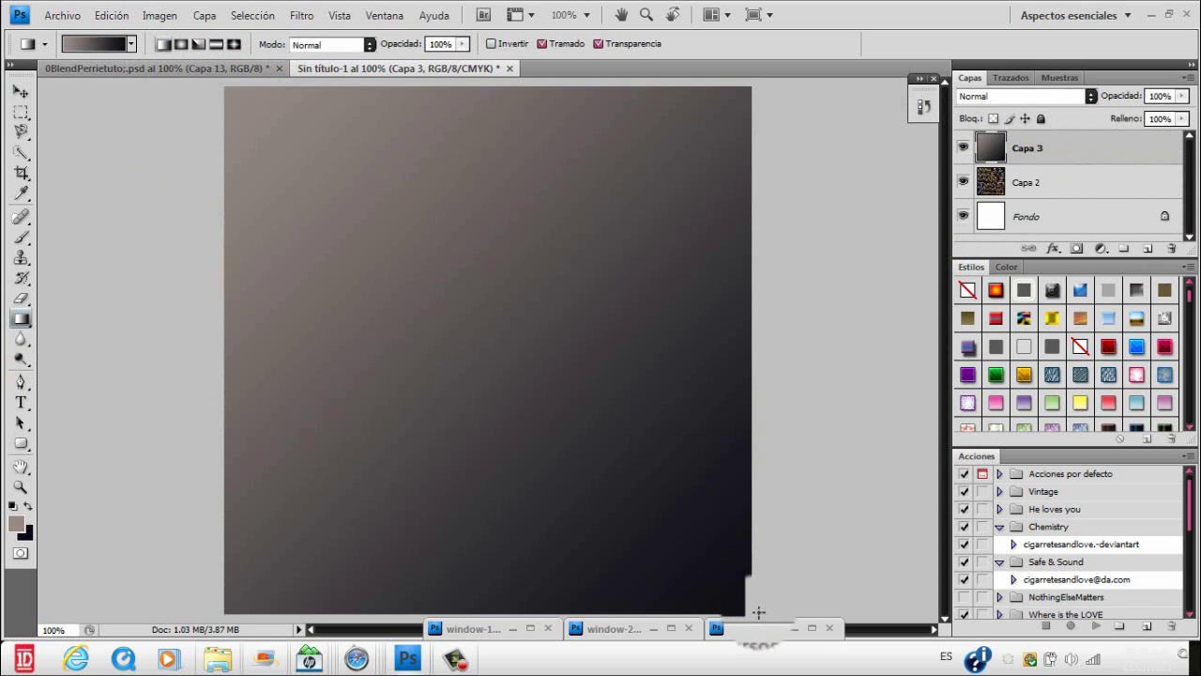
{"action": "left_click", "coordinate": [1023, 96]}
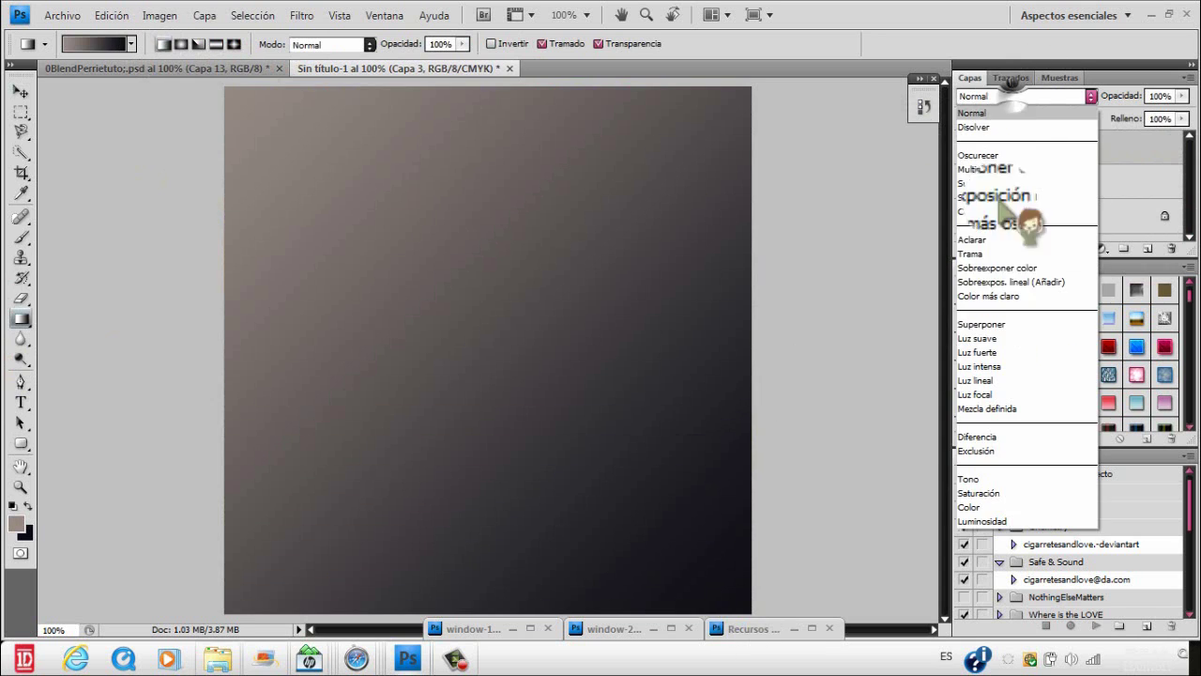
{"action": "left_click", "coordinate": [1006, 355]}
- Copy the ray texture layer 1 from the Recursos Tutorial file above Capa 3 and colorize it with hue 16 and saturation 25
{"action": "left_click", "coordinate": [19, 91]}
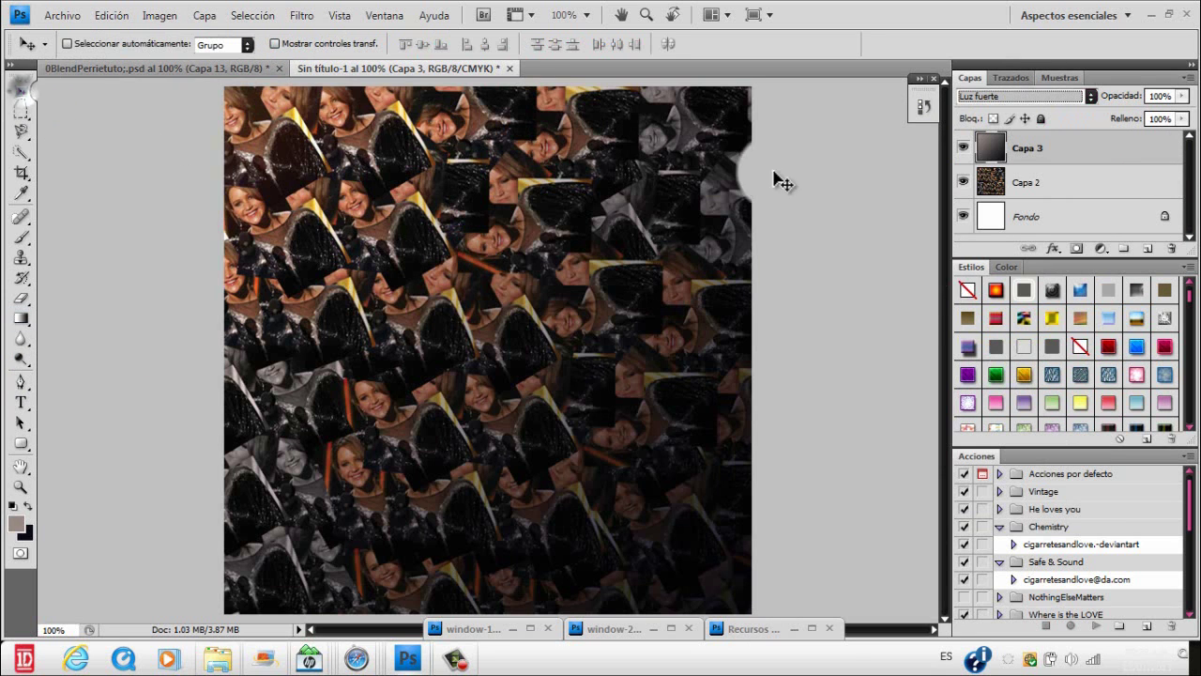
{"action": "left_click", "coordinate": [803, 630]}
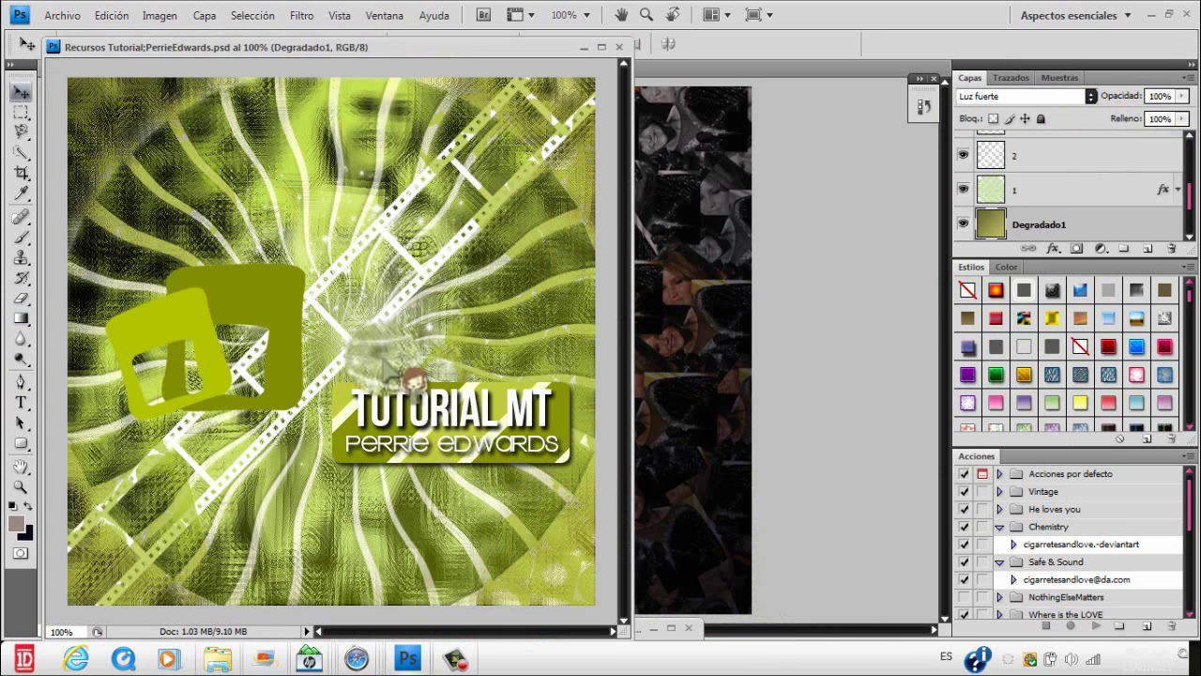
{"action": "left_click_drag", "start_coordinate": [922, 203], "coordinate": [699, 111]}
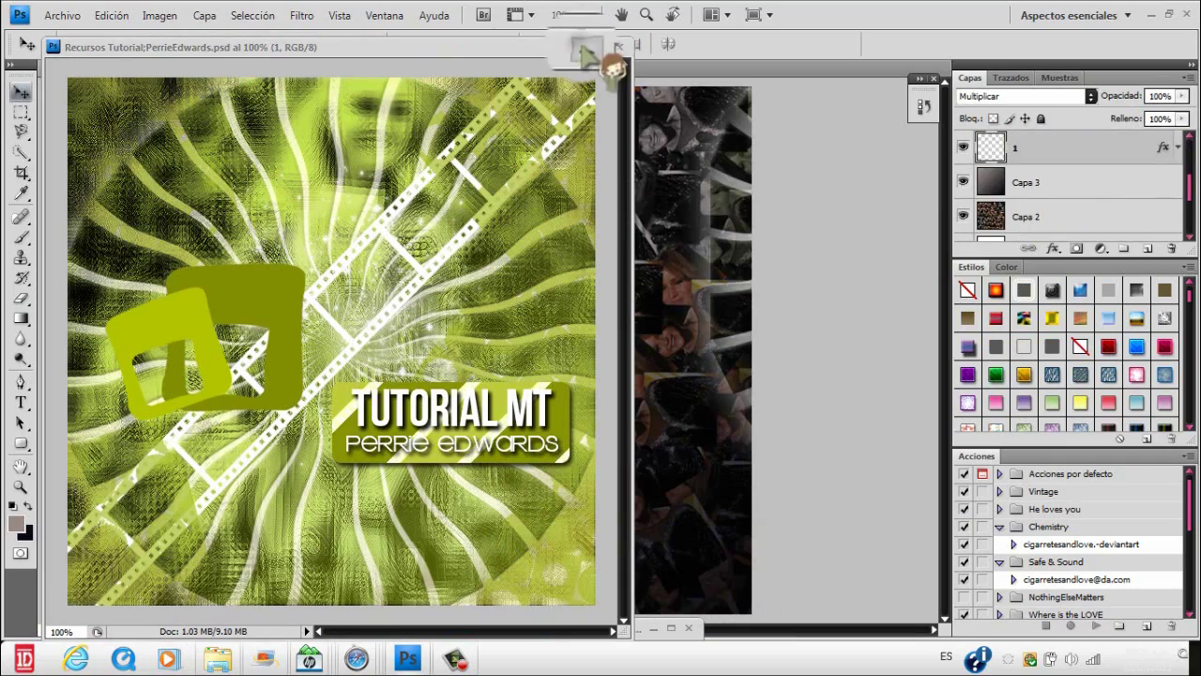
{"action": "left_click", "coordinate": [587, 56]}
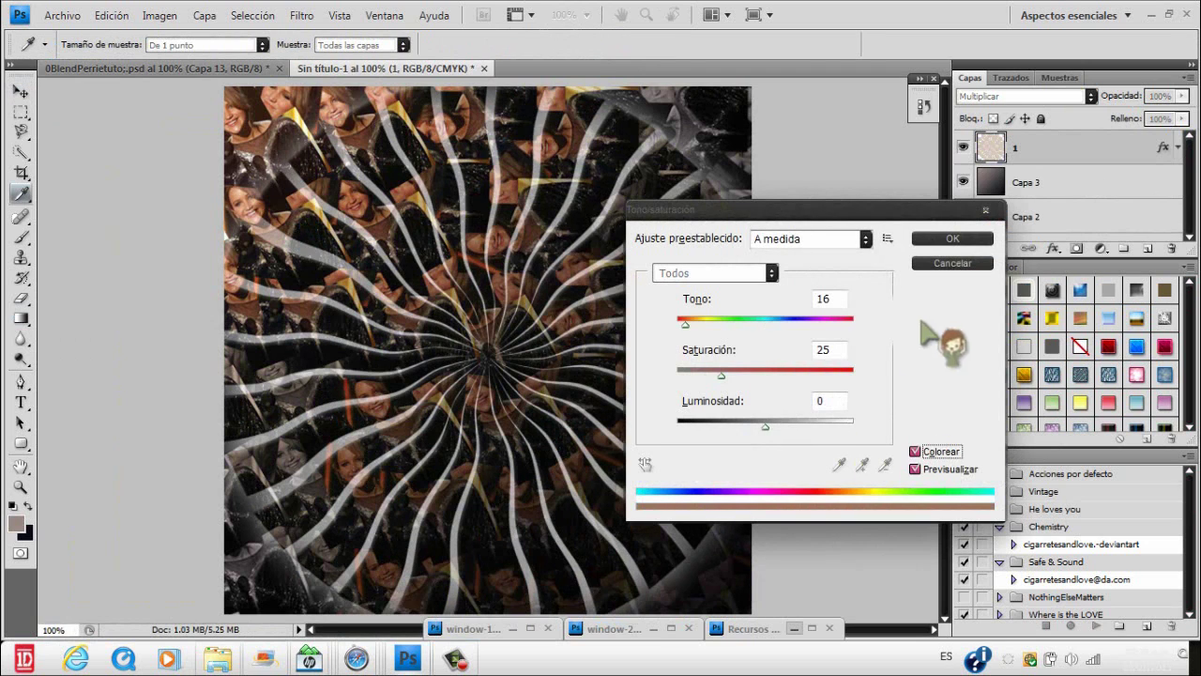
{"action": "left_click", "coordinate": [952, 239]}
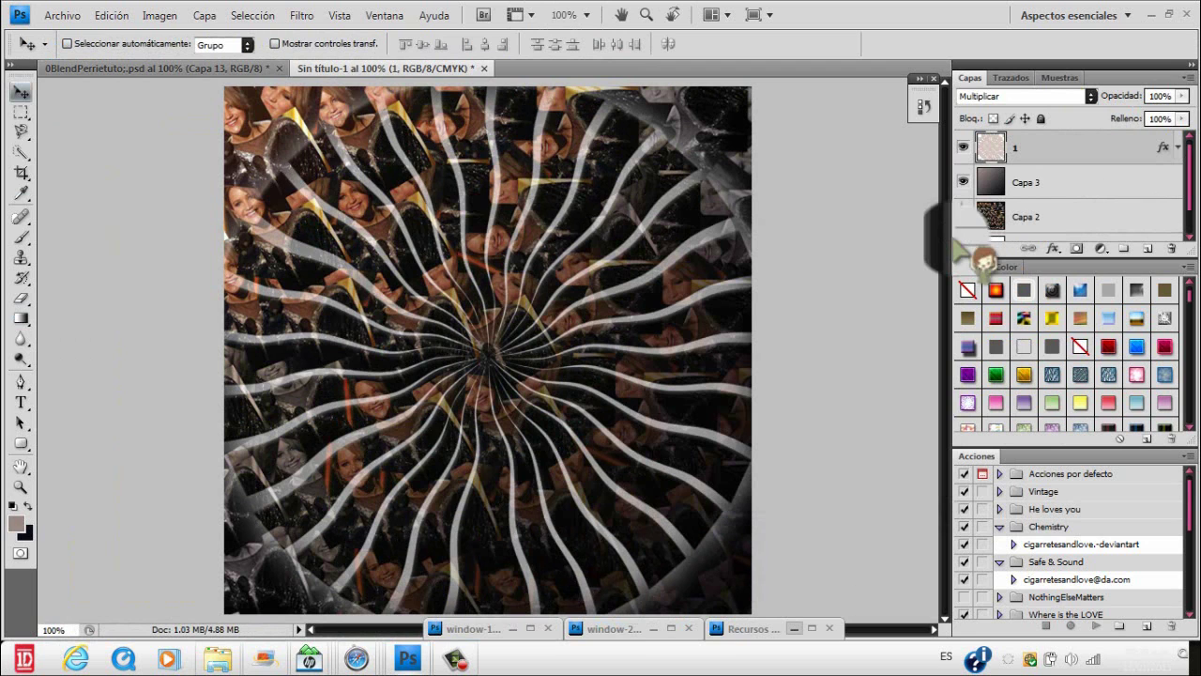
- Examine the photo layers Capa 3 and Capa 3 copia in the 0BlendPerrietuto example by toggling their visibility, and return to Sin título-1
{"action": "left_click", "coordinate": [214, 68]}
{"action": "left_click_drag", "start_coordinate": [1188, 146], "coordinate": [1188, 224]}
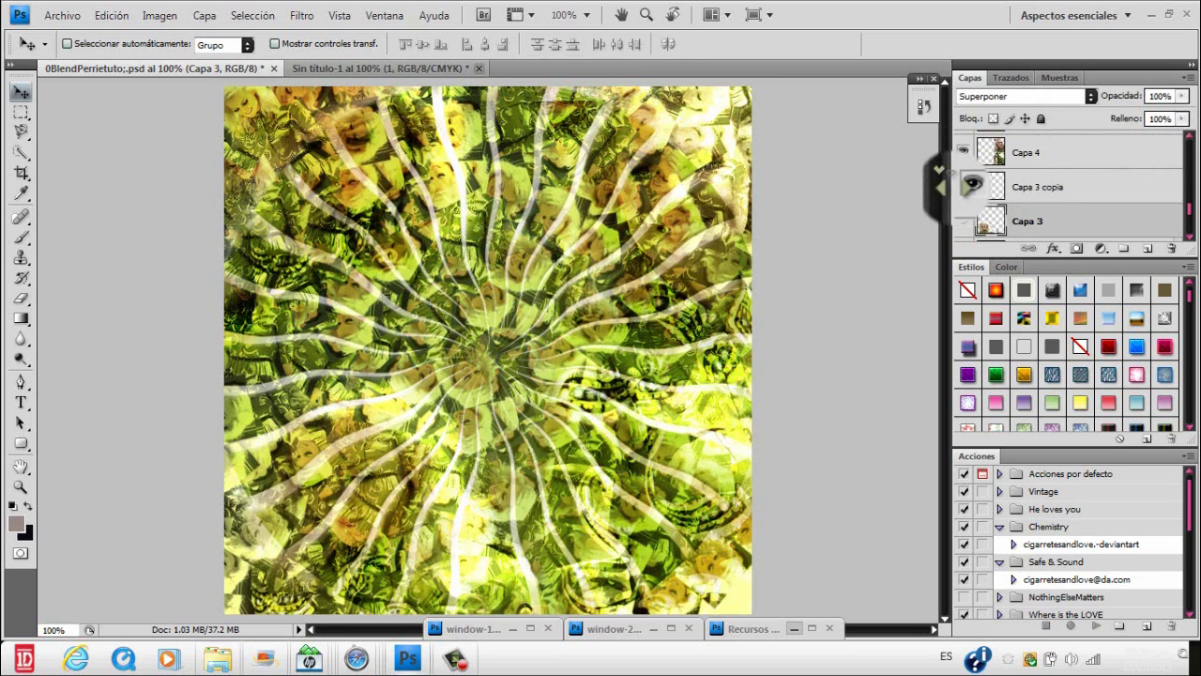
{"action": "left_click", "coordinate": [963, 190]}
{"action": "left_click", "coordinate": [966, 219]}
{"action": "left_click", "coordinate": [963, 221]}
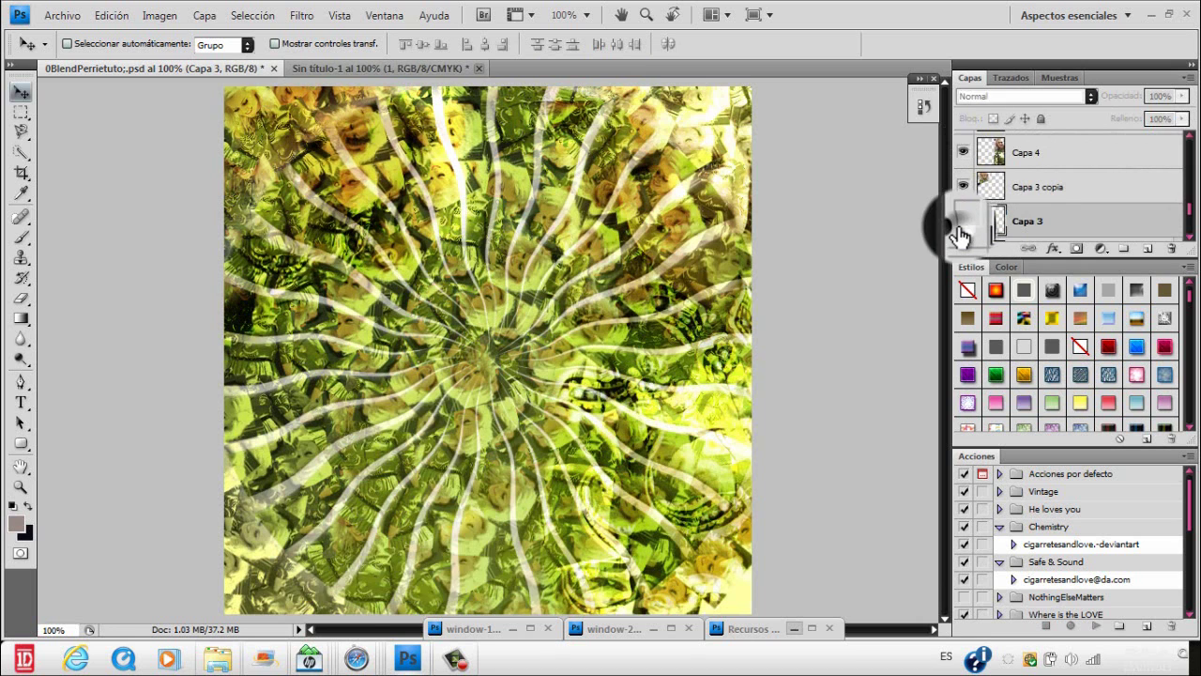
{"action": "left_click", "coordinate": [962, 222]}
{"action": "left_click", "coordinate": [1022, 188]}
{"action": "left_click", "coordinate": [365, 70]}
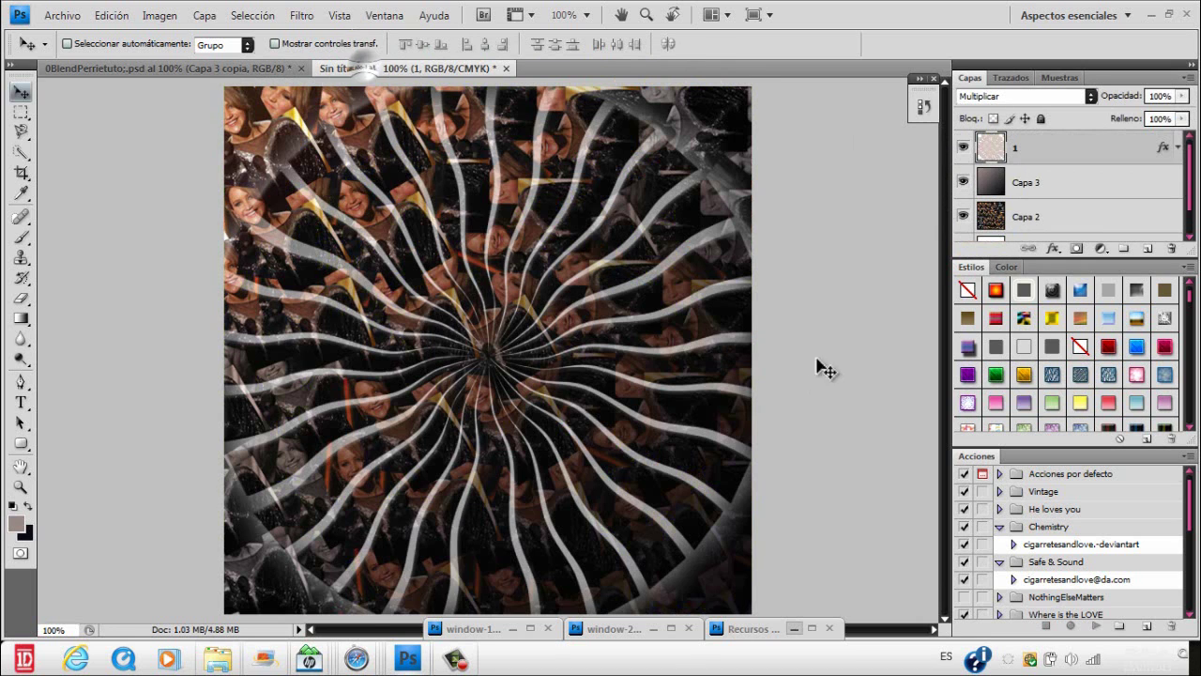
- Copy the img-1.jpeg photo into the Sin título-1 blend as a new layer above the ray texture
{"action": "left_click", "coordinate": [653, 628]}
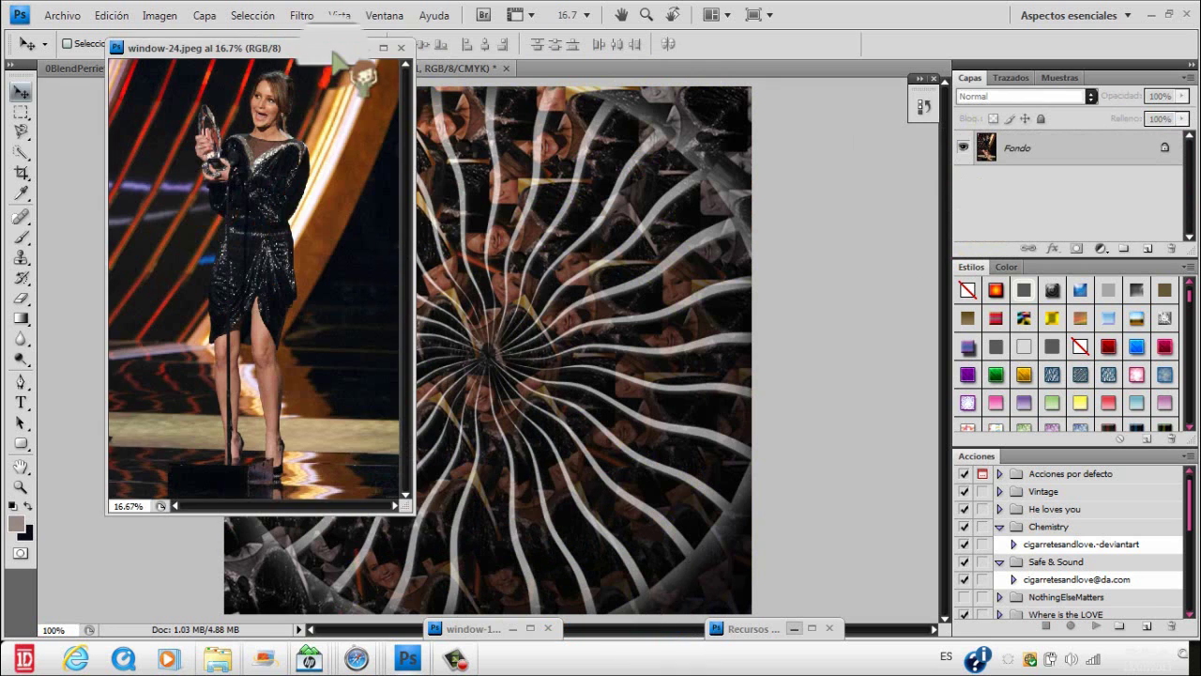
{"action": "left_click", "coordinate": [371, 51]}
{"action": "left_click", "coordinate": [488, 635]}
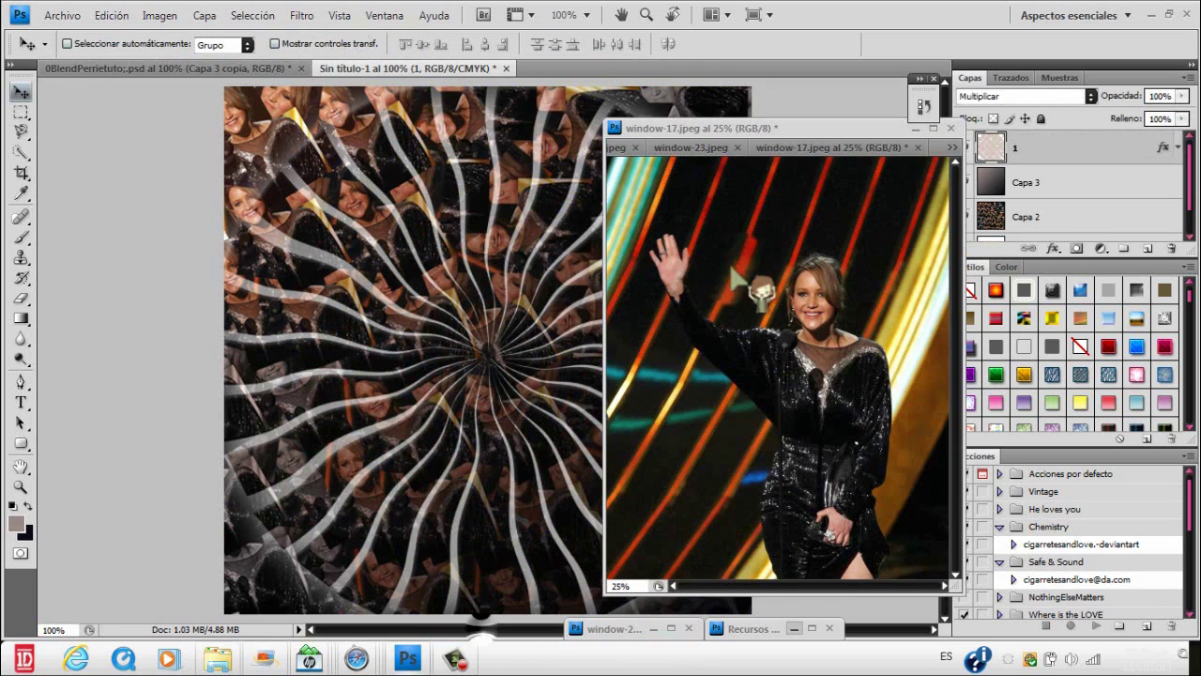
{"action": "left_click", "coordinate": [952, 147]}
{"action": "left_click", "coordinate": [805, 155]}
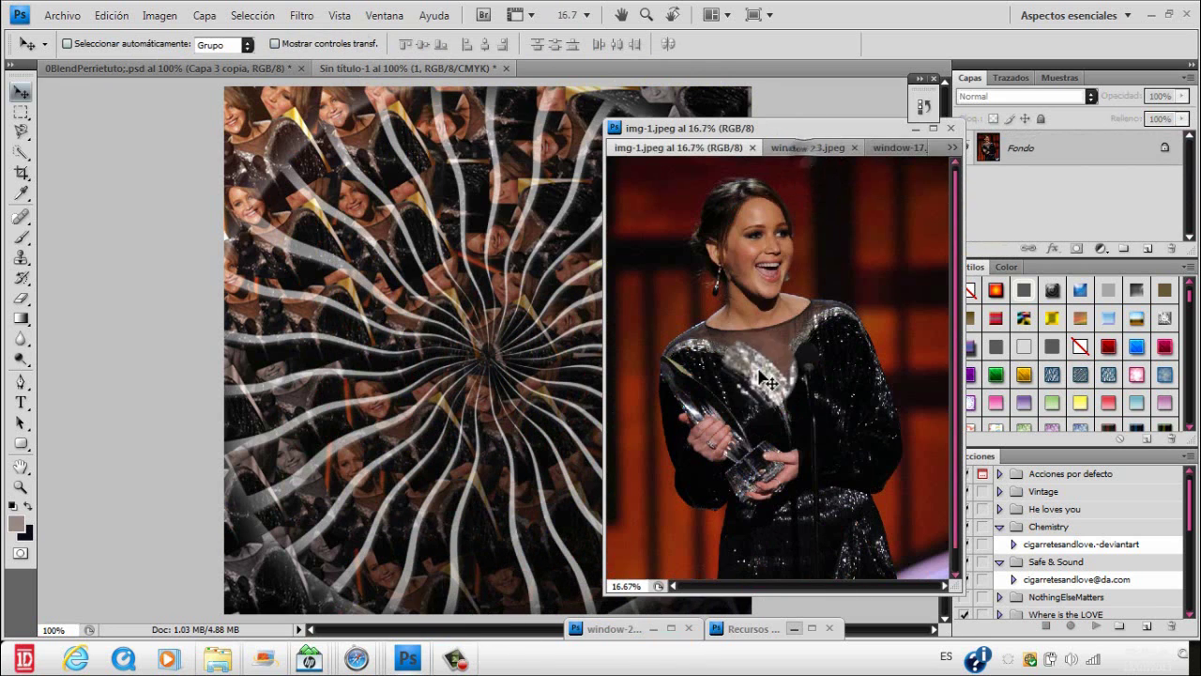
{"action": "left_click_drag", "start_coordinate": [757, 257], "coordinate": [330, 249]}
{"action": "left_click", "coordinate": [917, 131]}
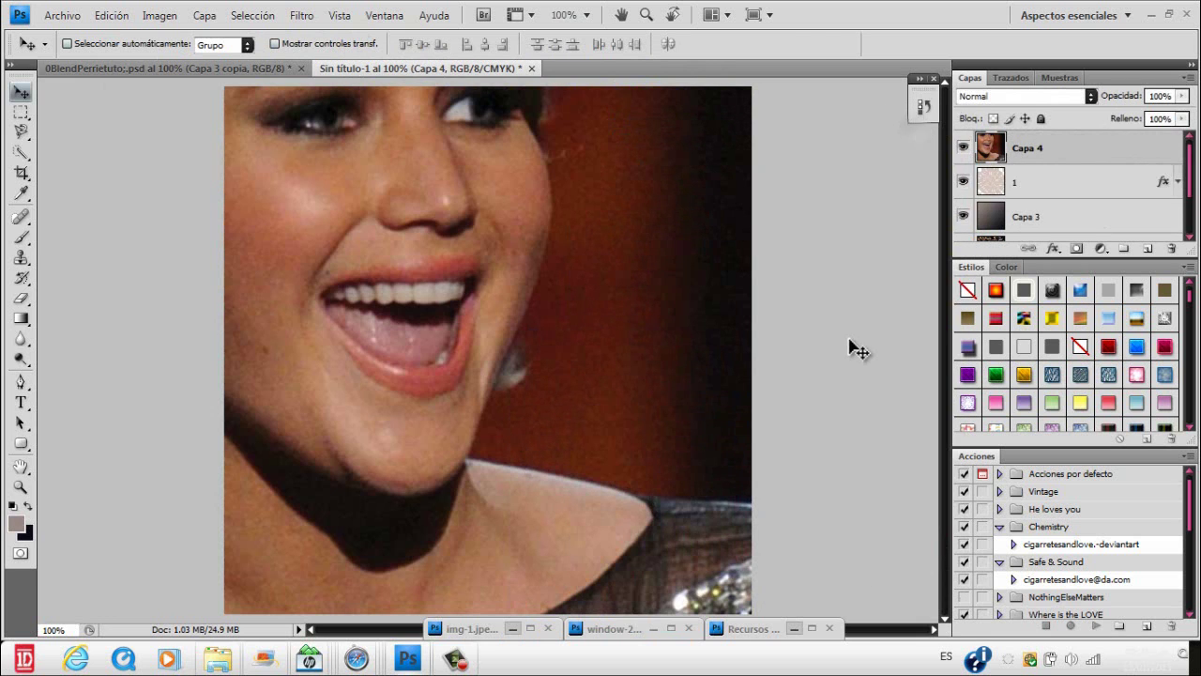
- Scale the Capa 4 photo down proportionally and position the woman in the canvas's upper-left area
{"action": "key", "text": "ctrl+t"}
{"action": "left_click_drag", "start_coordinate": [275, 302], "coordinate": [433, 190]}
{"action": "left_click_drag", "start_coordinate": [342, 46], "coordinate": [281, 44]}
{"action": "left_click_drag", "start_coordinate": [553, 603], "coordinate": [365, 205]}
{"action": "key", "text": "Return"}
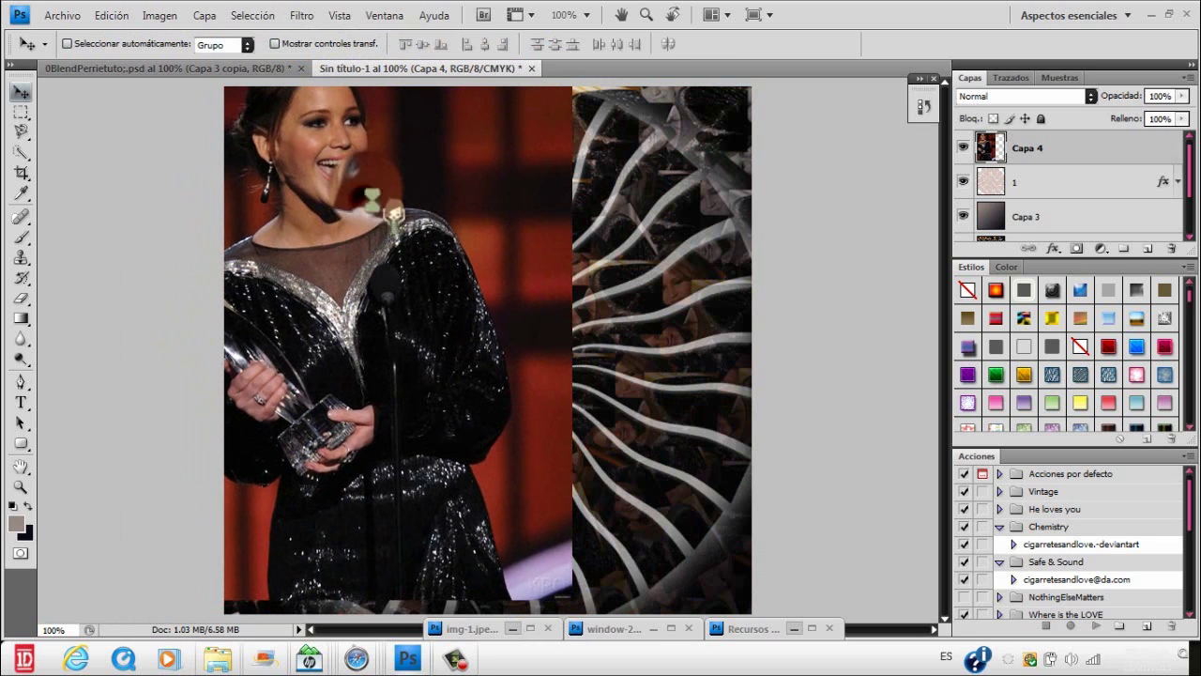
- Erase the background and lower body around the woman on Capa 4 with a soft 69 px eraser and move the cut-out slightly up-left
{"action": "left_click", "coordinate": [23, 298]}
{"action": "left_click", "coordinate": [99, 44]}
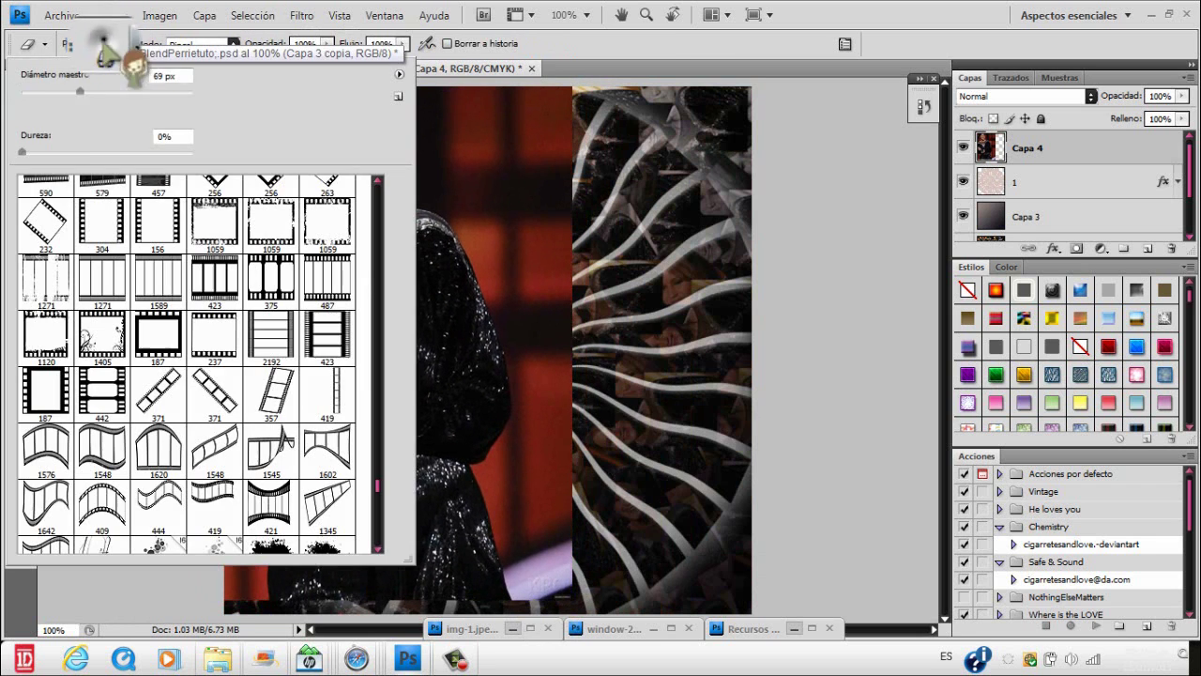
{"action": "left_click", "coordinate": [102, 42]}
{"action": "mouse_move", "coordinate": [320, 441]}
{"action": "left_mouse_down"}
{"action": "mouse_move", "coordinate": [359, 626]}
{"action": "mouse_move", "coordinate": [576, 542]}
{"action": "mouse_move", "coordinate": [695, 400]}
{"action": "mouse_move", "coordinate": [418, 531]}
{"action": "mouse_move", "coordinate": [393, 464]}
{"action": "mouse_move", "coordinate": [308, 471]}
{"action": "mouse_move", "coordinate": [231, 372]}
{"action": "mouse_move", "coordinate": [675, 175]}
{"action": "mouse_move", "coordinate": [608, 108]}
{"action": "mouse_move", "coordinate": [558, 167]}
{"action": "mouse_move", "coordinate": [479, 133]}
{"action": "mouse_move", "coordinate": [483, 108]}
{"action": "mouse_move", "coordinate": [556, 357]}
{"action": "mouse_move", "coordinate": [214, 458]}
{"action": "left_mouse_up"}
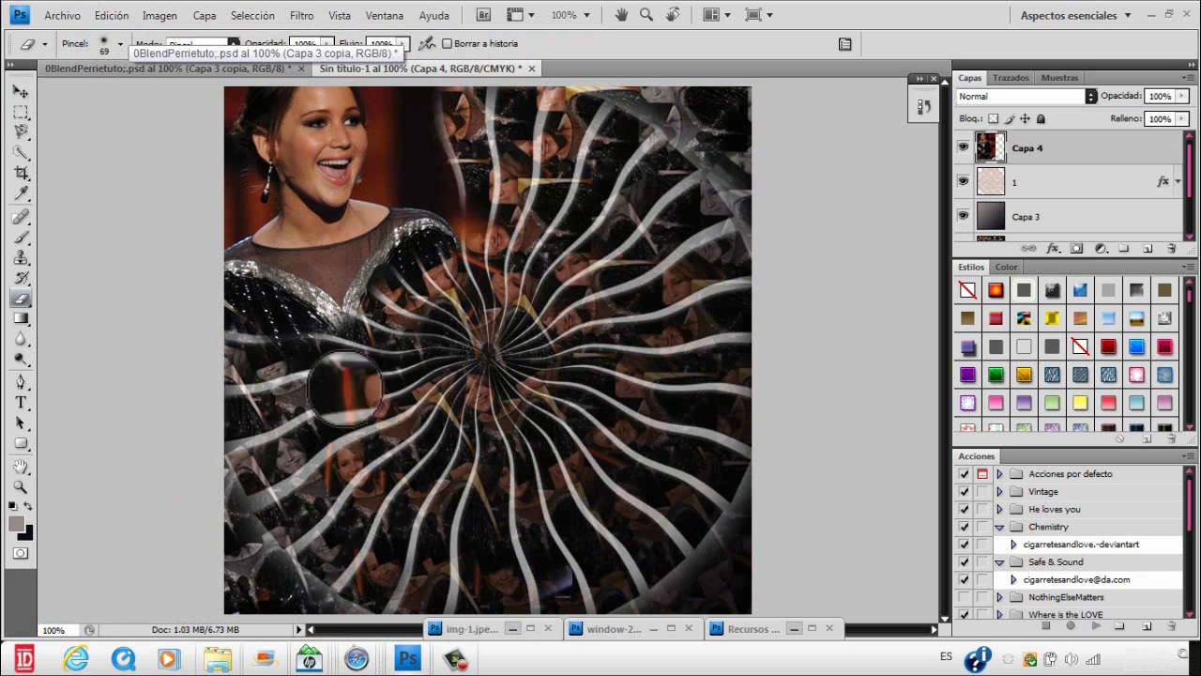
{"action": "left_click", "coordinate": [20, 91]}
{"action": "left_click_drag", "start_coordinate": [331, 153], "coordinate": [321, 133]}
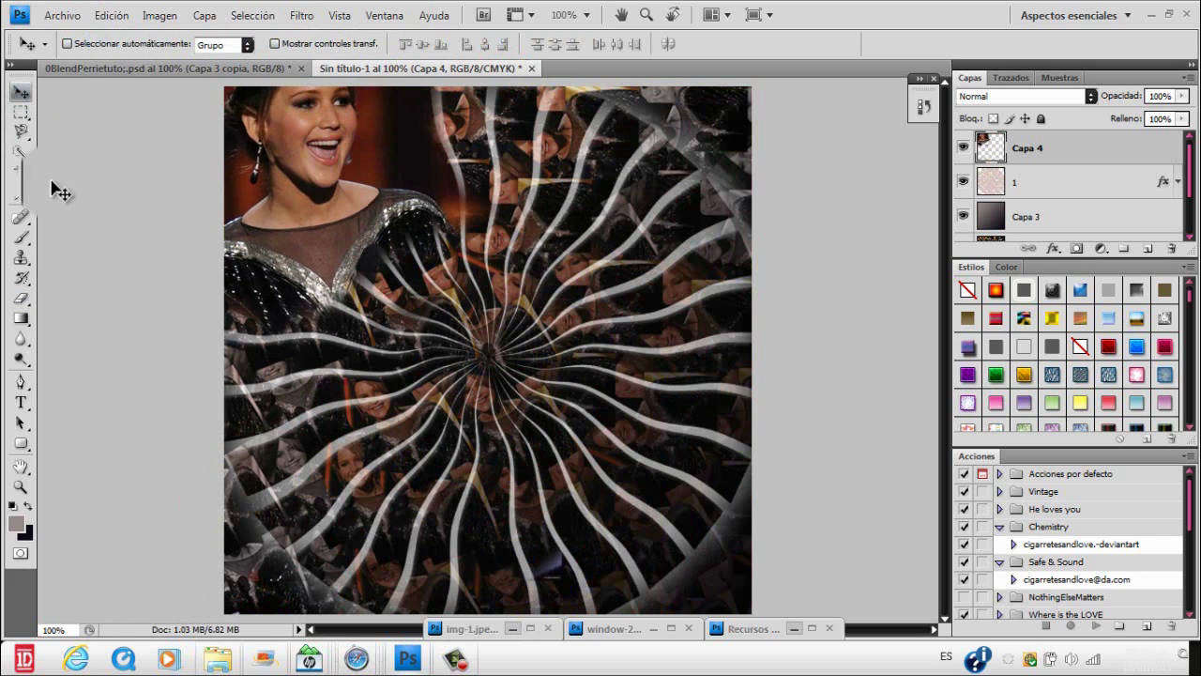
{"action": "left_click", "coordinate": [27, 299]}
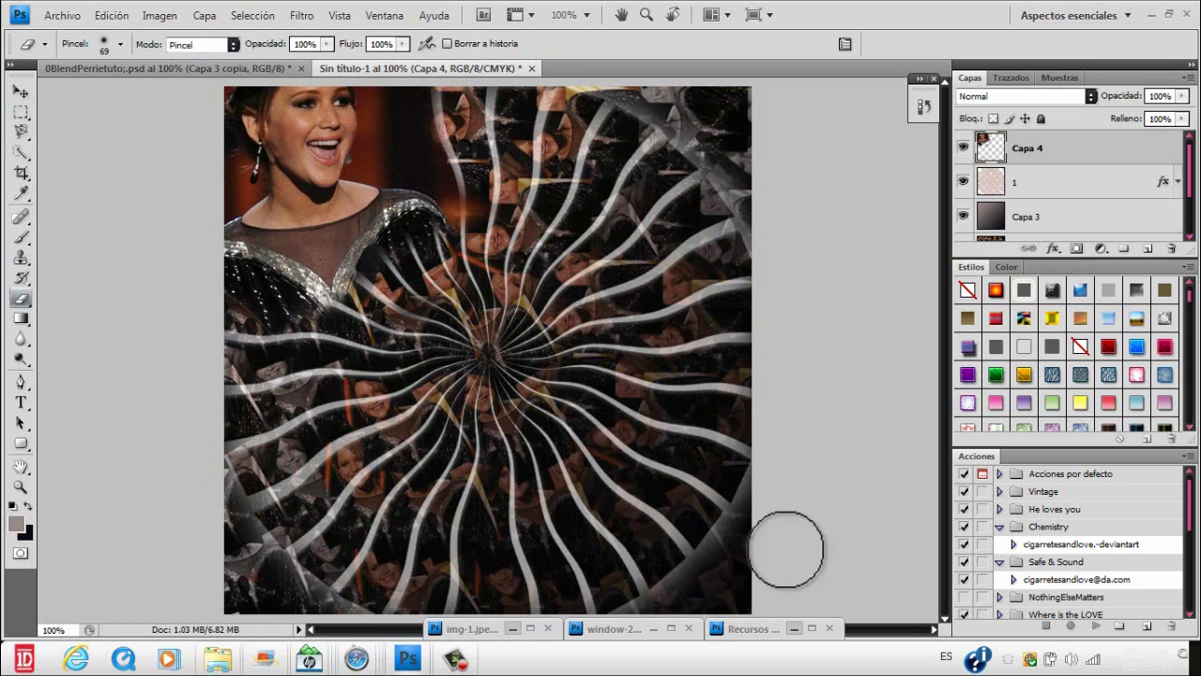
- Set Capa 4's blend mode to Color más claro
{"action": "left_click", "coordinate": [1088, 96]}
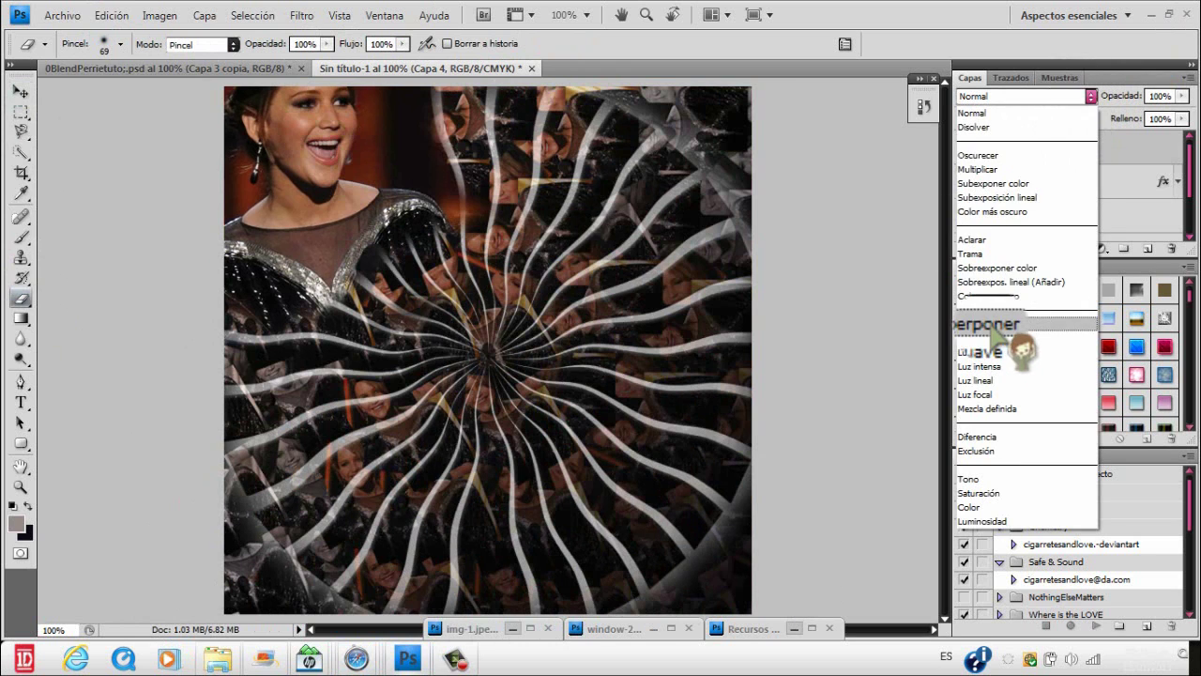
{"action": "left_click", "coordinate": [994, 324]}
{"action": "scroll", "coordinate": [1011, 95], "scroll_direction": "down", "scroll_amount": 2}
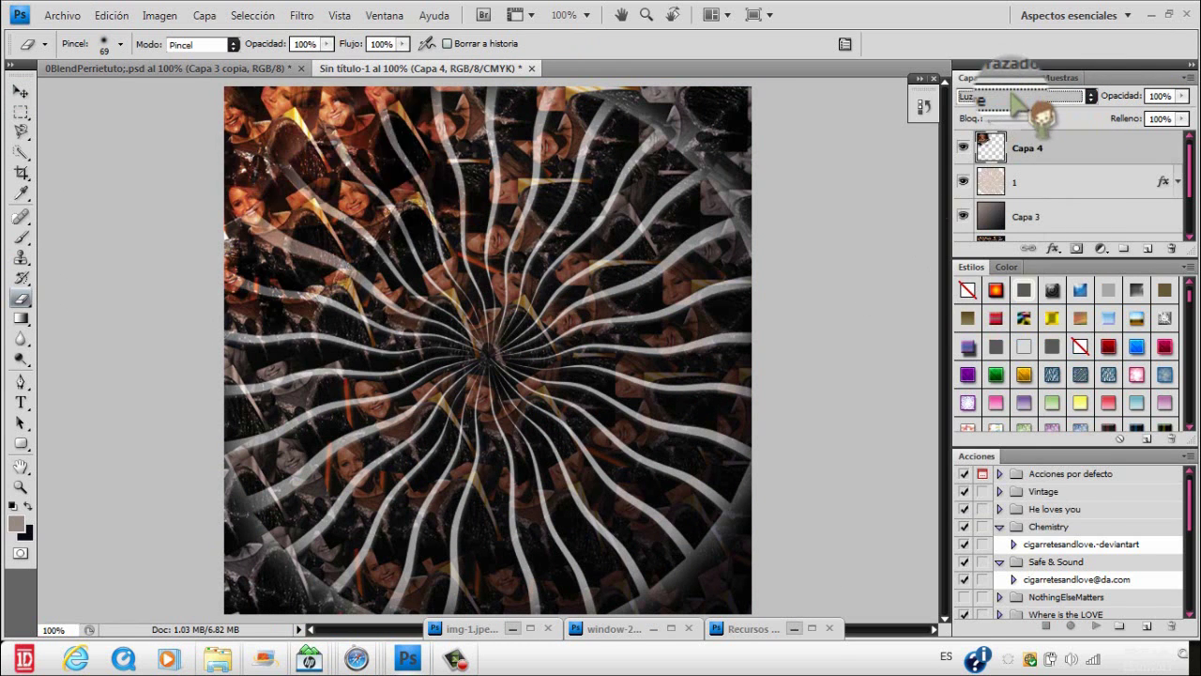
{"action": "scroll", "coordinate": [1011, 95], "scroll_direction": "up", "scroll_amount": 3}
{"action": "scroll", "coordinate": [1011, 95], "scroll_direction": "up", "scroll_amount": 1}
{"action": "scroll", "coordinate": [1011, 95], "scroll_direction": "down", "scroll_amount": 1}
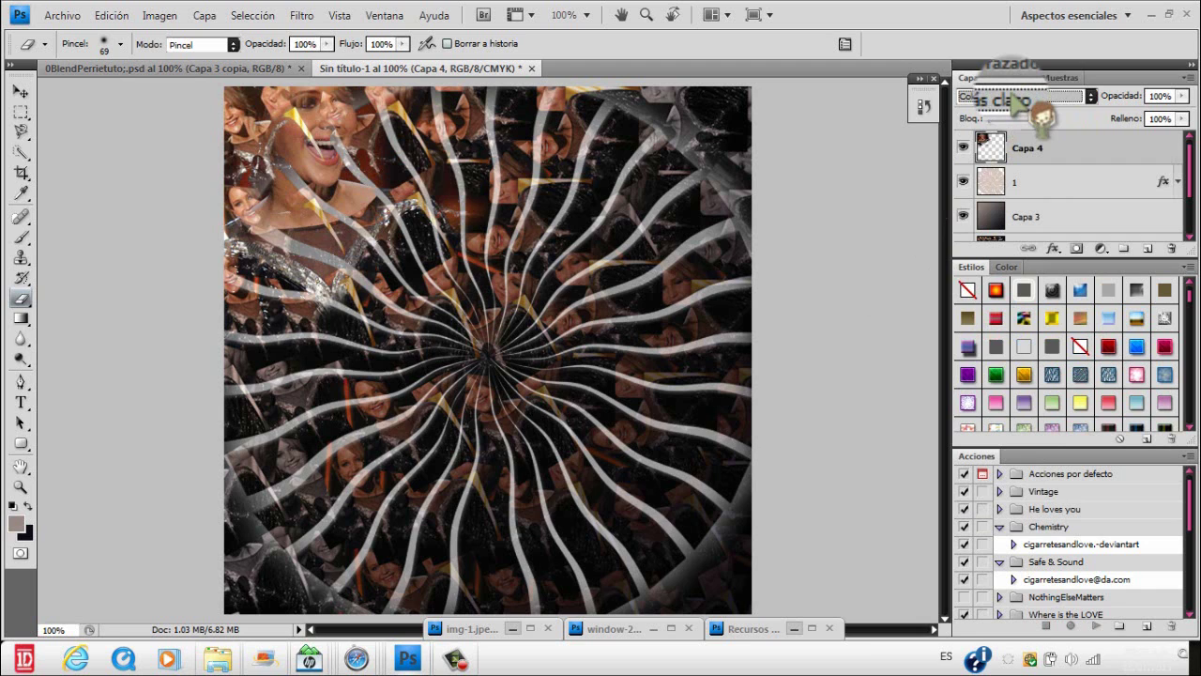
{"action": "scroll", "coordinate": [1012, 95], "scroll_direction": "down", "scroll_amount": 1}
{"action": "scroll", "coordinate": [1011, 95], "scroll_direction": "up", "scroll_amount": 1}
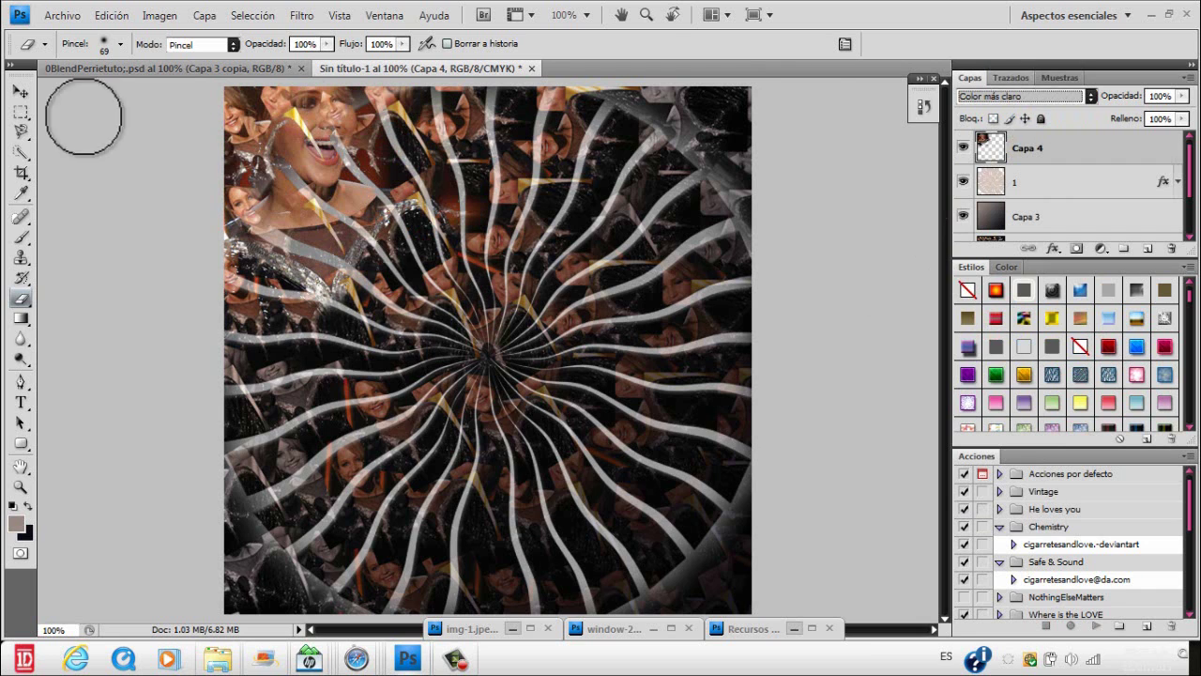
- Shift the Capa 4 cut-out slightly further toward the canvas's upper-left corner
{"action": "left_click", "coordinate": [22, 91]}
{"action": "left_click_drag", "start_coordinate": [332, 176], "coordinate": [315, 164]}
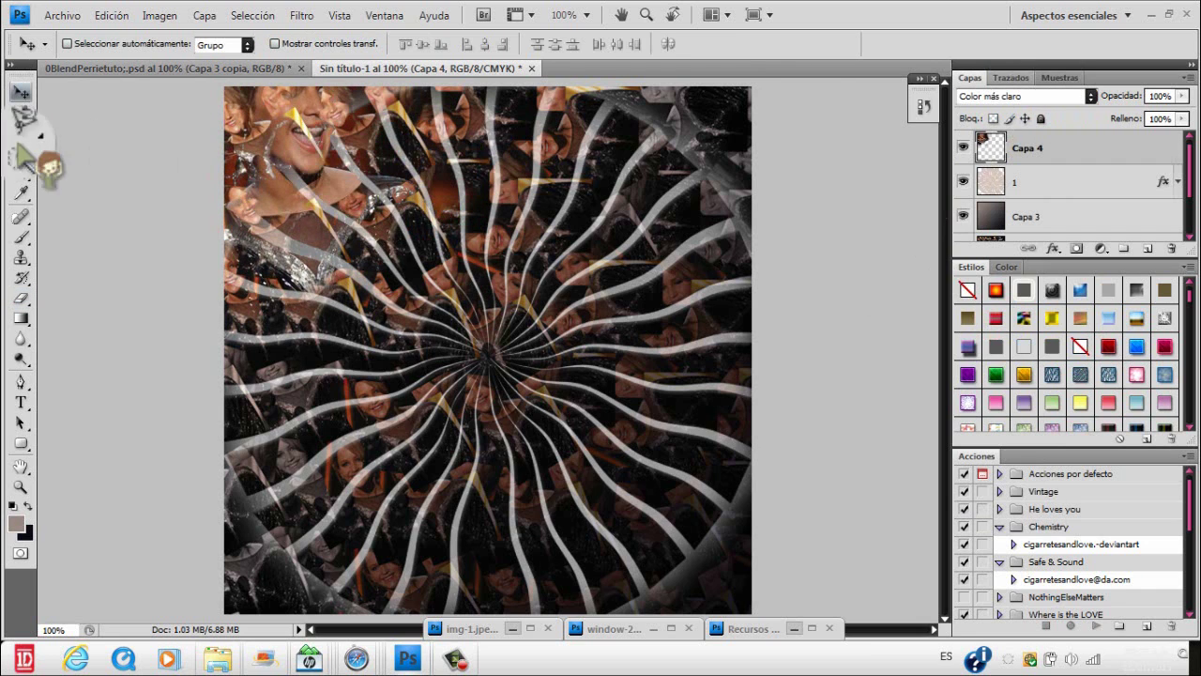
{"action": "left_click", "coordinate": [23, 298]}
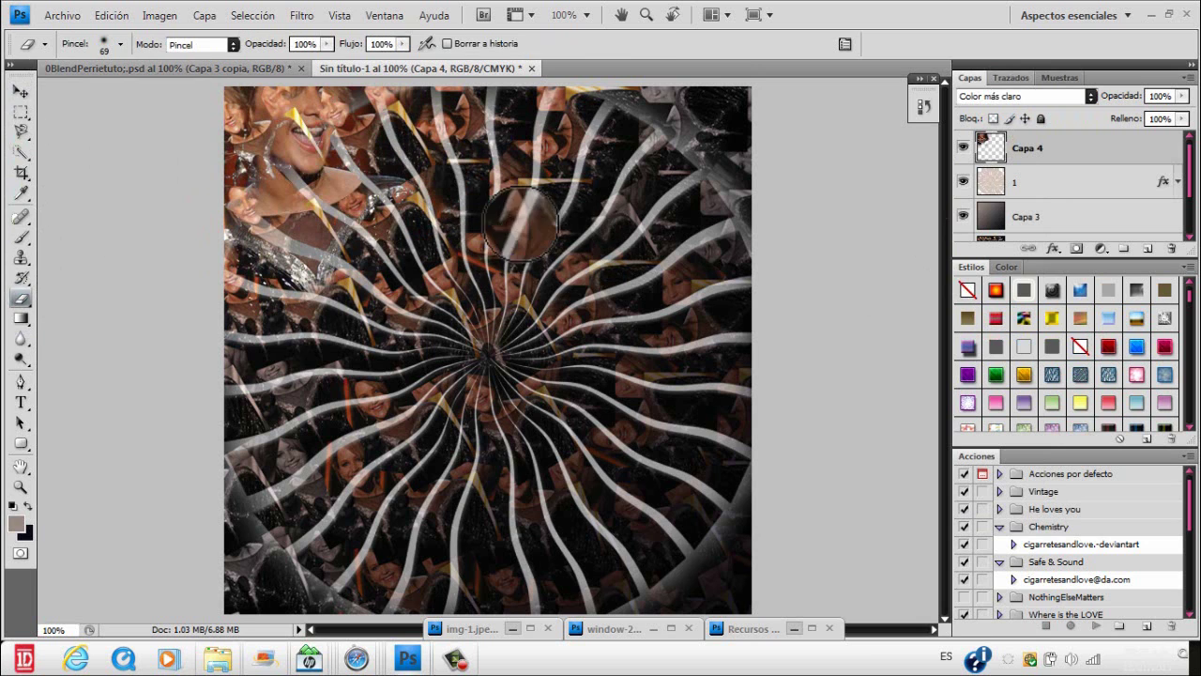
- Copy the photo of the woman speaking at the microphone from the open photos into the blend as a new top layer
{"action": "left_click", "coordinate": [21, 91]}
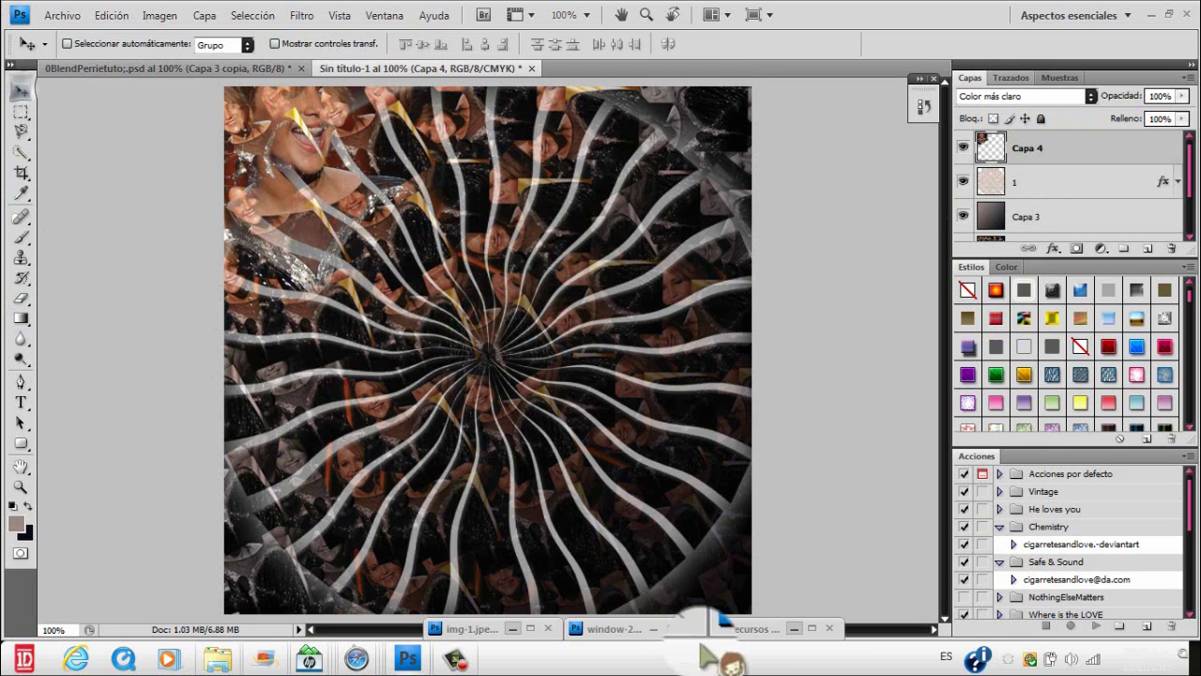
{"action": "double_click", "coordinate": [615, 628]}
{"action": "left_click", "coordinate": [366, 42]}
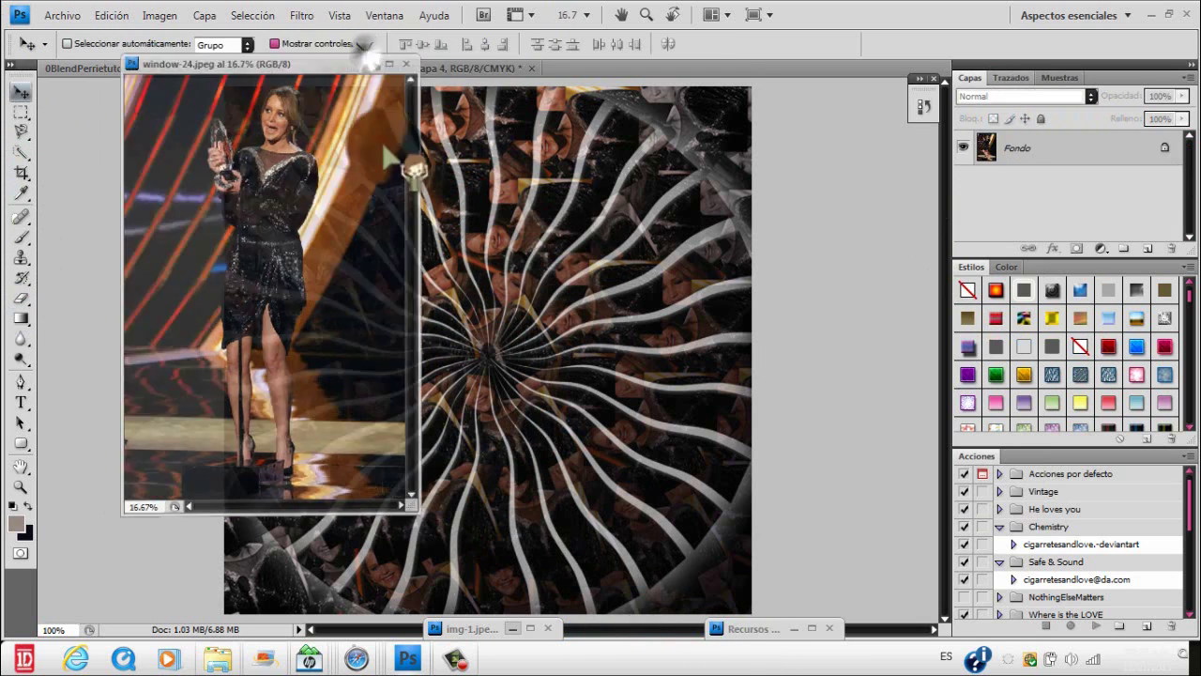
{"action": "double_click", "coordinate": [465, 628]}
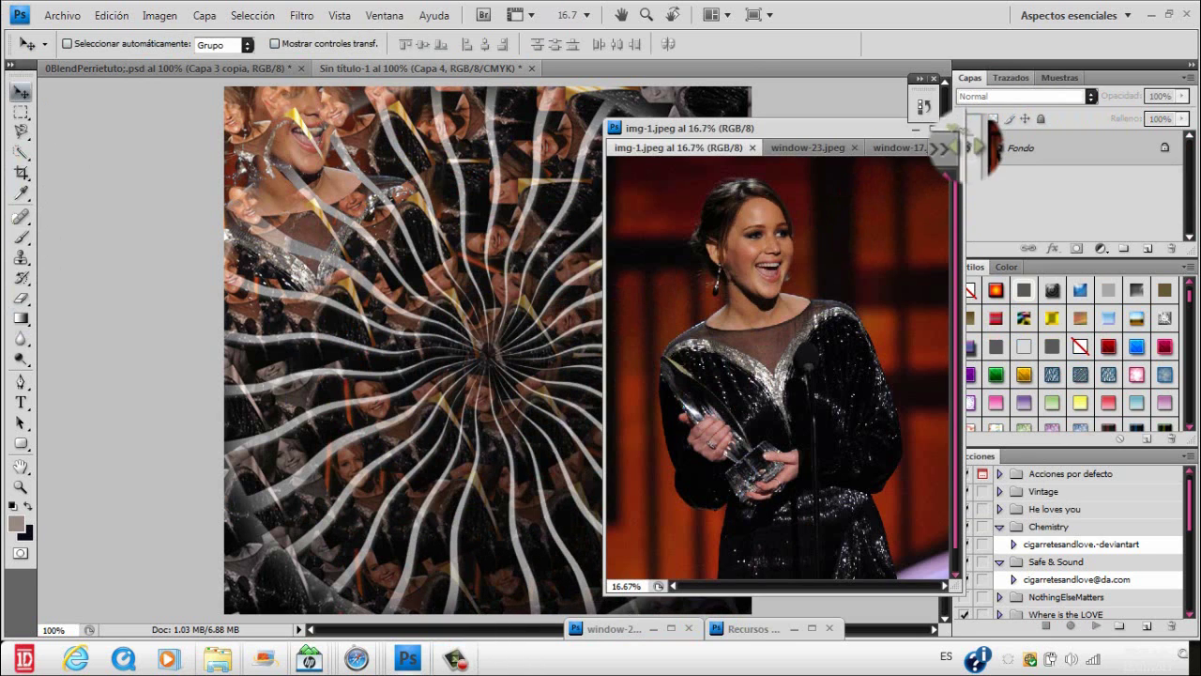
{"action": "left_click", "coordinate": [939, 148]}
{"action": "left_click", "coordinate": [839, 230]}
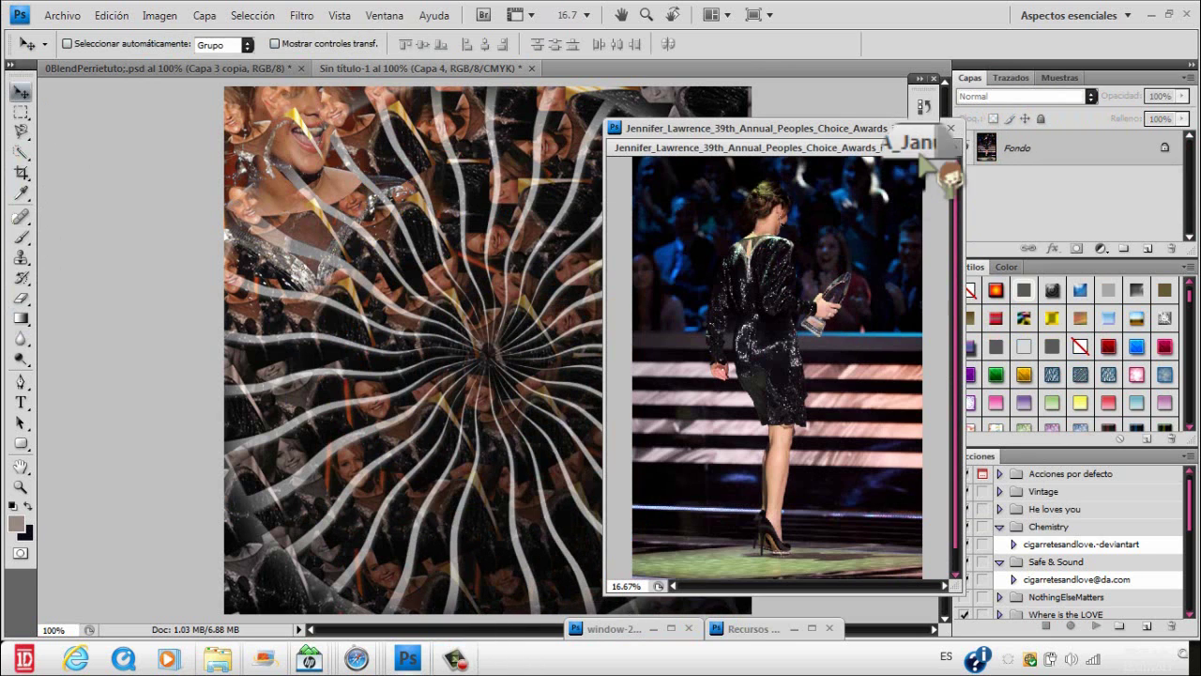
{"action": "left_click", "coordinate": [954, 150]}
{"action": "left_click", "coordinate": [793, 212]}
{"action": "left_click_drag", "start_coordinate": [778, 328], "coordinate": [460, 379]}
{"action": "left_click", "coordinate": [914, 128]}
- Scale the Capa 5 photo proportionally to 19% and position the woman in the canvas's lower-left corner
{"action": "key", "text": "ctrl+t"}
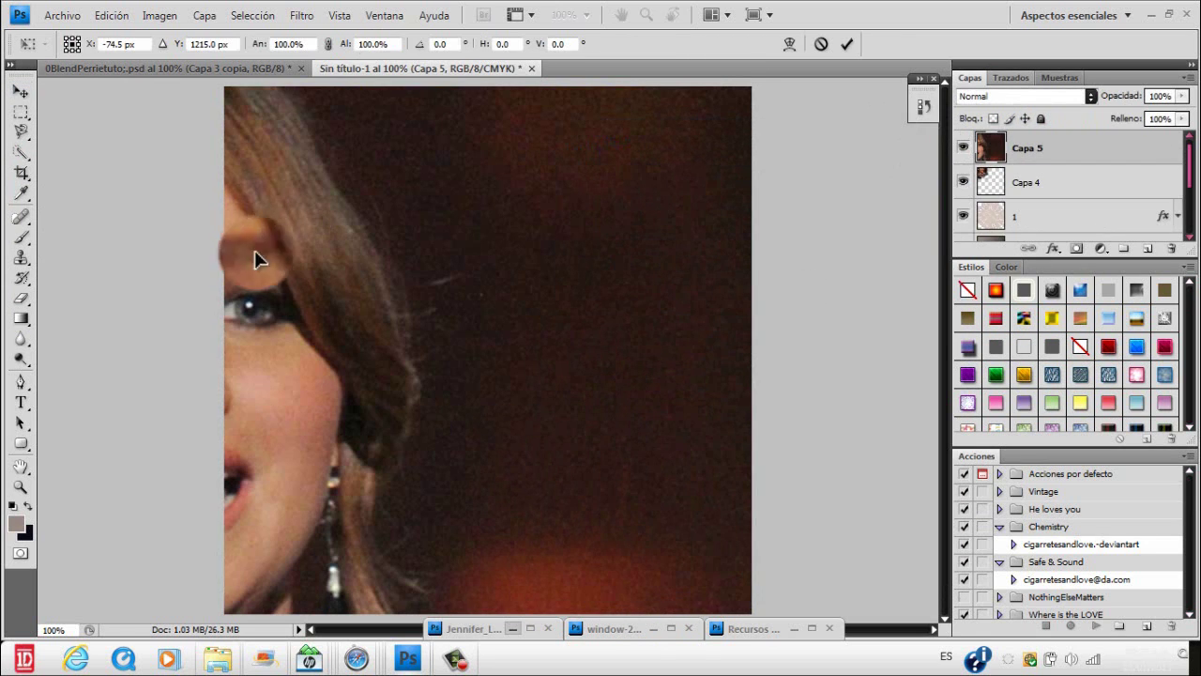
{"action": "left_click_drag", "start_coordinate": [255, 259], "coordinate": [448, 107]}
{"action": "left_click_drag", "start_coordinate": [344, 49], "coordinate": [294, 47]}
{"action": "left_click_drag", "start_coordinate": [468, 475], "coordinate": [407, 107]}
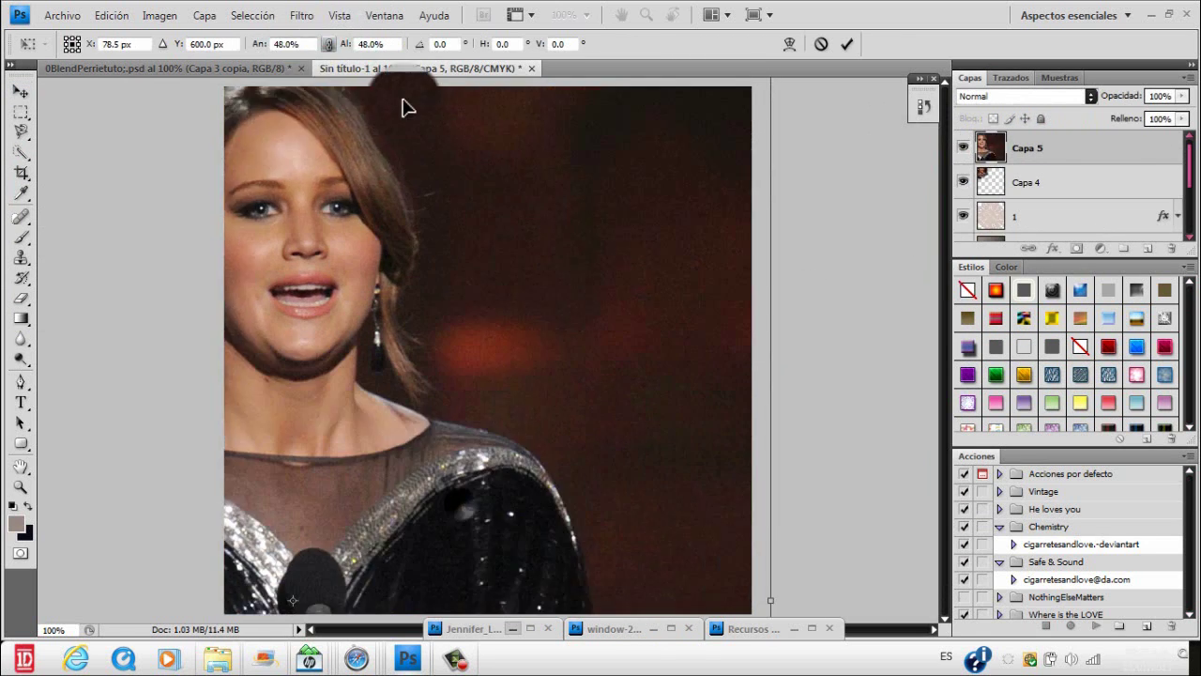
{"action": "left_click_drag", "start_coordinate": [502, 610], "coordinate": [459, 441]}
{"action": "left_click_drag", "start_coordinate": [344, 49], "coordinate": [316, 40]}
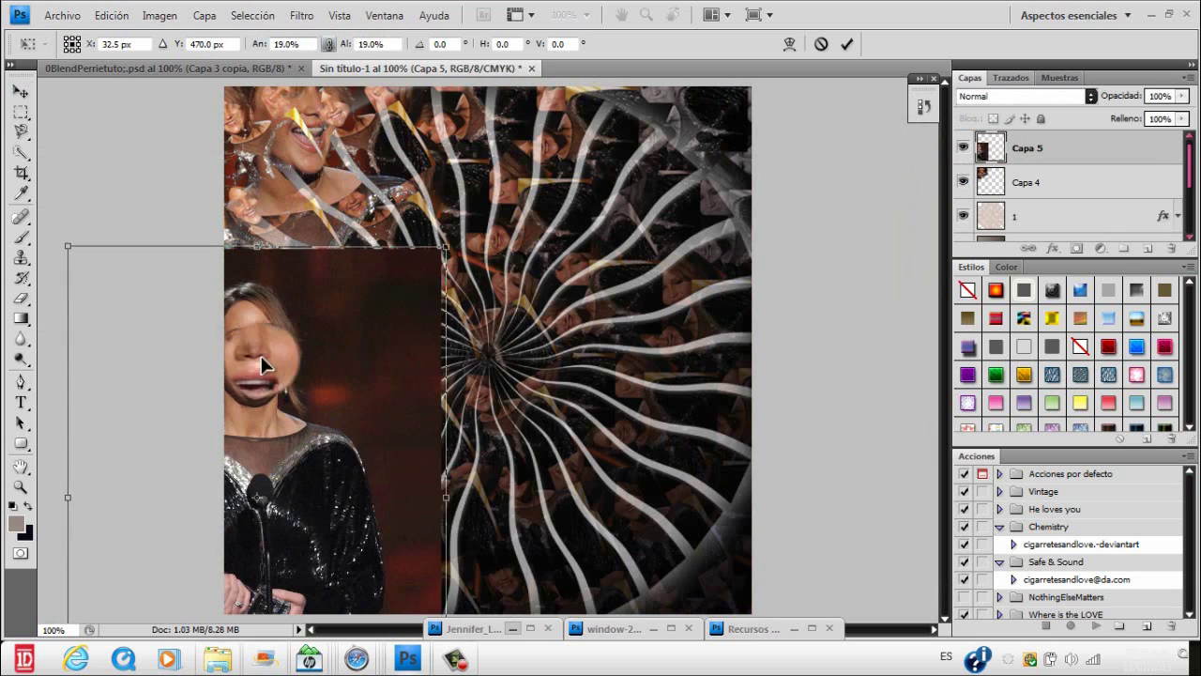
{"action": "left_click_drag", "start_coordinate": [255, 350], "coordinate": [314, 436]}
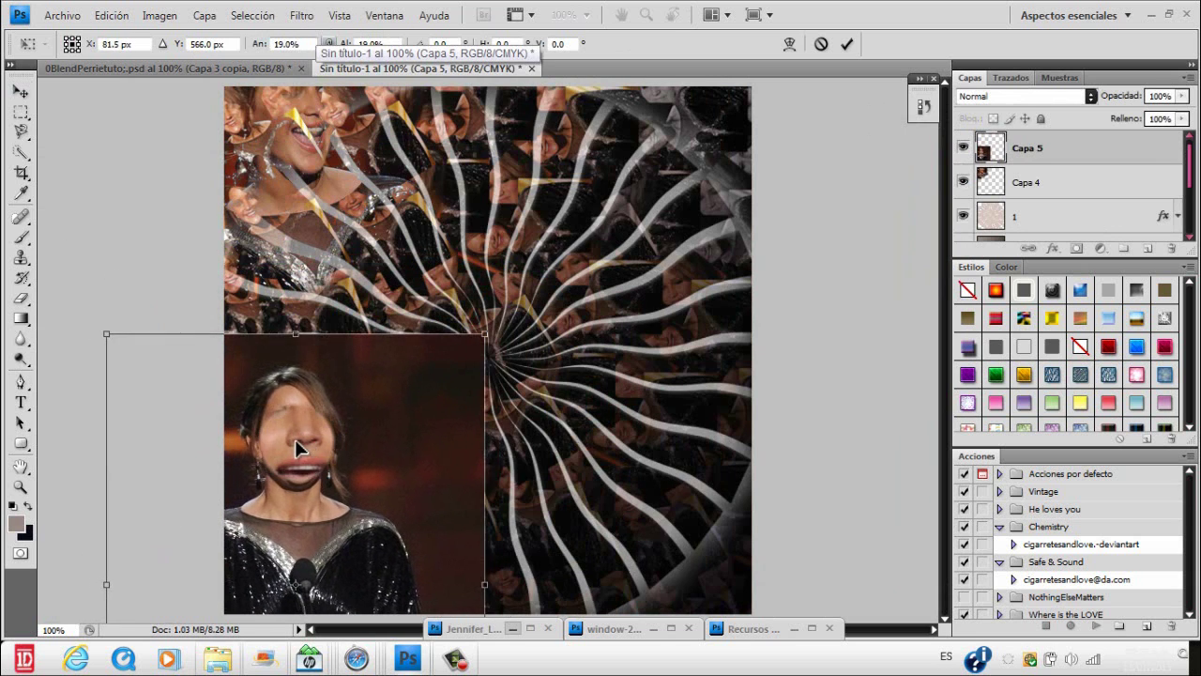
{"action": "key", "text": "Return"}
- Erase the background around the woman on Capa 5 with the soft 69 px eraser
{"action": "left_click", "coordinate": [21, 298]}
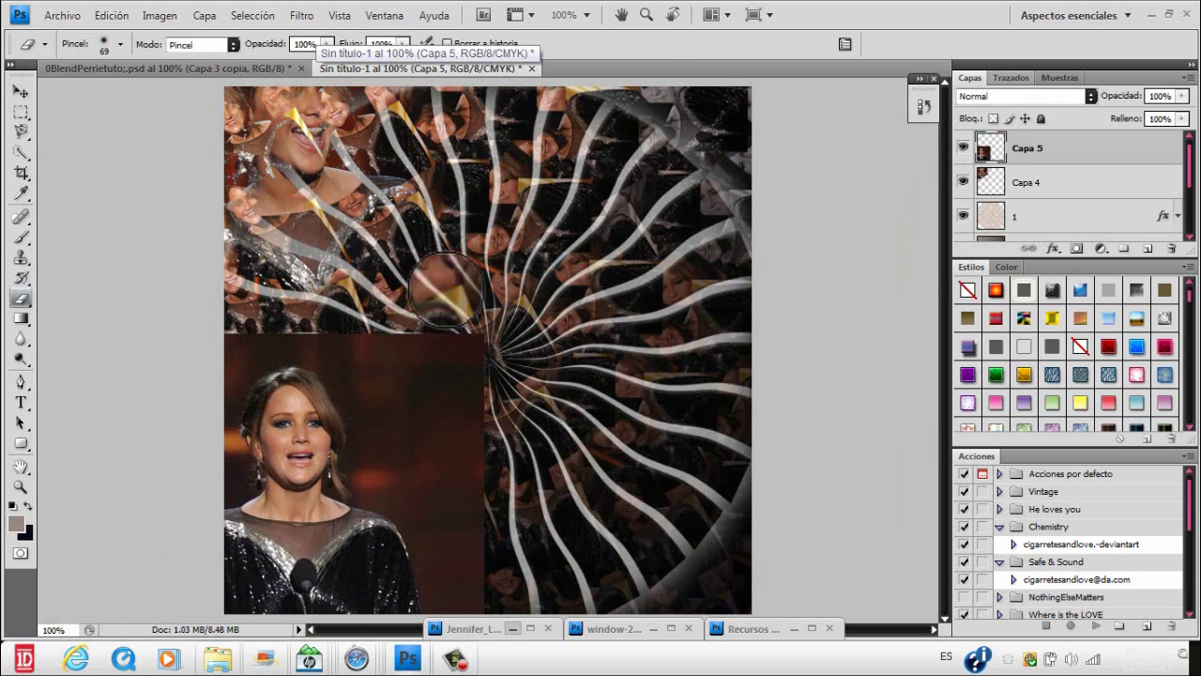
{"action": "mouse_move", "coordinate": [418, 303]}
{"action": "left_mouse_down"}
{"action": "mouse_move", "coordinate": [472, 341]}
{"action": "mouse_move", "coordinate": [448, 442]}
{"action": "mouse_move", "coordinate": [500, 558]}
{"action": "mouse_move", "coordinate": [474, 613]}
{"action": "mouse_move", "coordinate": [443, 469]}
{"action": "left_mouse_up"}
{"action": "mouse_move", "coordinate": [384, 443]}
{"action": "left_mouse_down"}
{"action": "mouse_move", "coordinate": [286, 315]}
{"action": "mouse_move", "coordinate": [216, 337]}
{"action": "mouse_move", "coordinate": [234, 332]}
{"action": "mouse_move", "coordinate": [363, 390]}
{"action": "mouse_move", "coordinate": [415, 560]}
{"action": "left_mouse_up"}
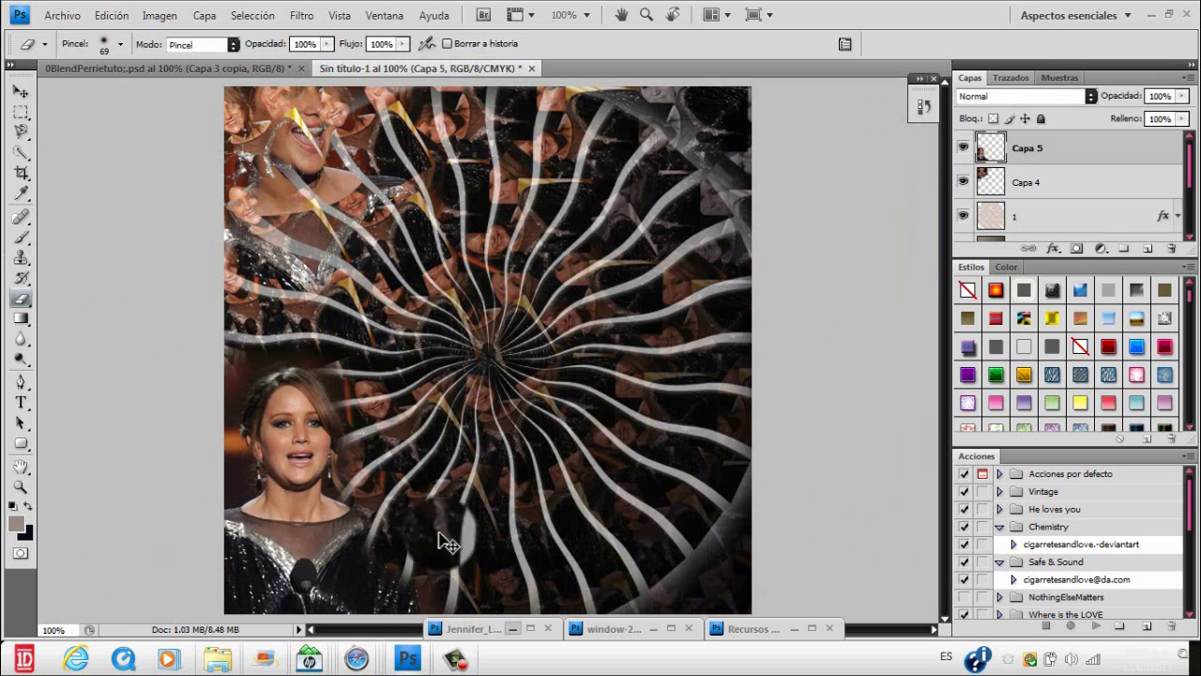
- Undo the last eraser stroke on Capa 5 and erase the background around the woman again
{"action": "key", "text": "ctrl+z"}
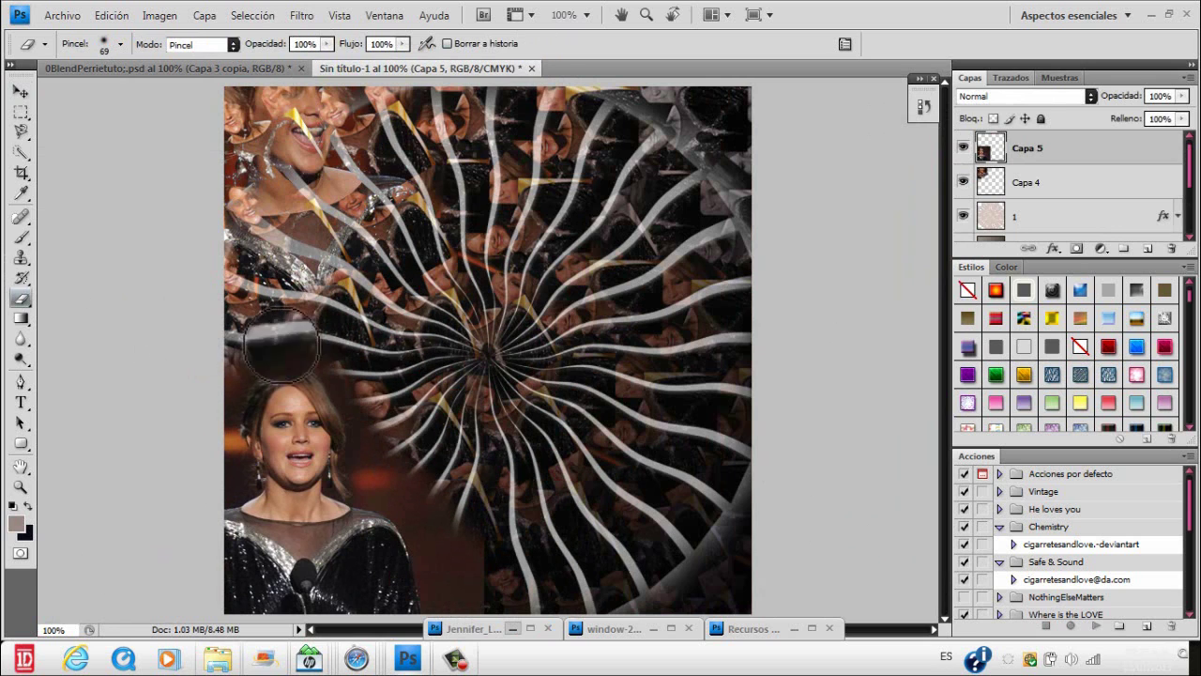
{"action": "mouse_move", "coordinate": [282, 345]}
{"action": "left_mouse_down"}
{"action": "mouse_move", "coordinate": [447, 529]}
{"action": "mouse_move", "coordinate": [377, 451]}
{"action": "mouse_move", "coordinate": [510, 636]}
{"action": "mouse_move", "coordinate": [469, 574]}
{"action": "left_mouse_up"}
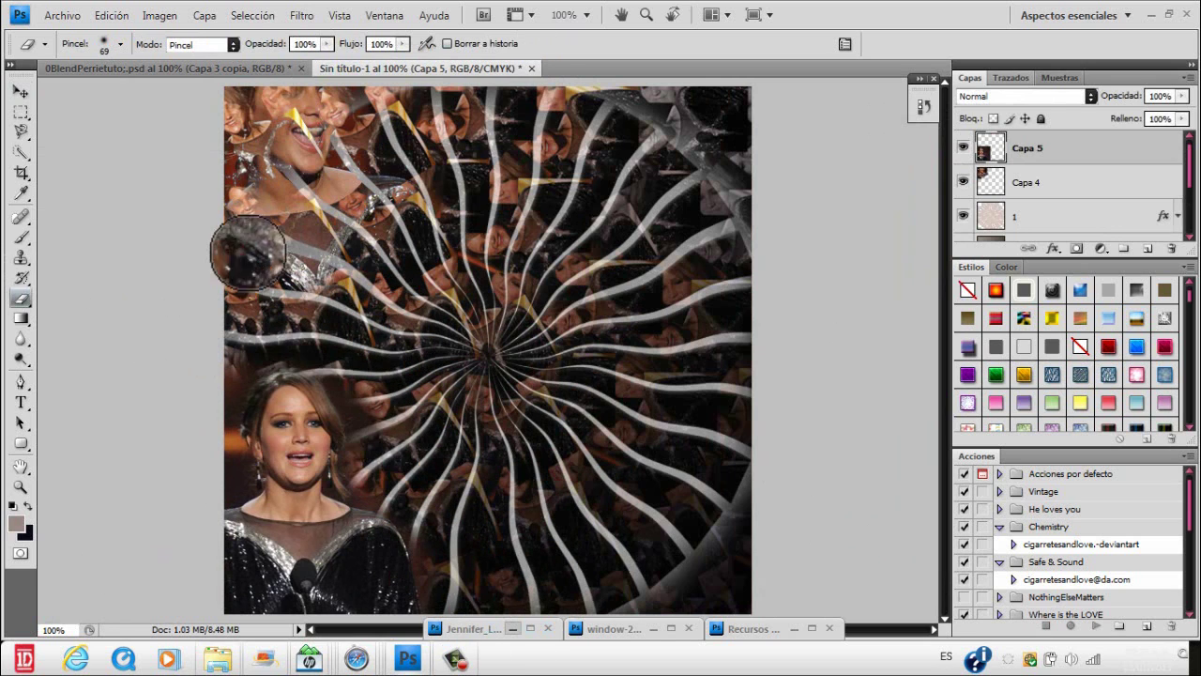
{"action": "left_click", "coordinate": [18, 91]}
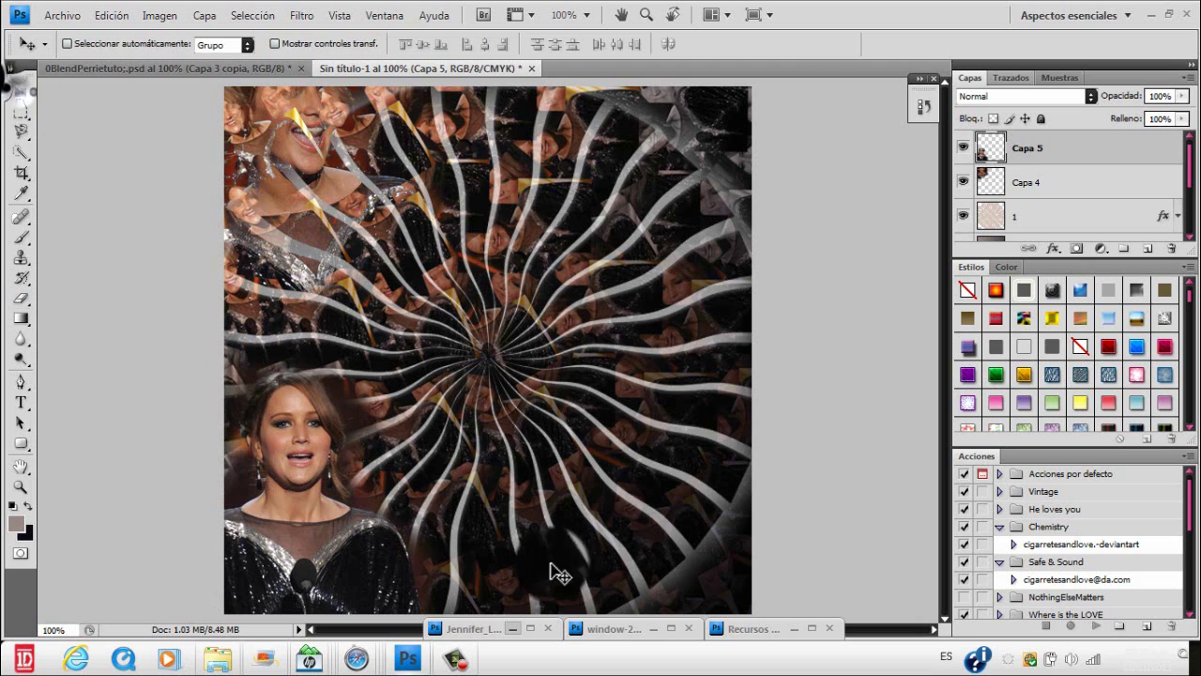
- Set the blend mode of Capa 5 to Color más claro
{"action": "left_click", "coordinate": [454, 659]}
{"action": "left_click", "coordinate": [1119, 588]}
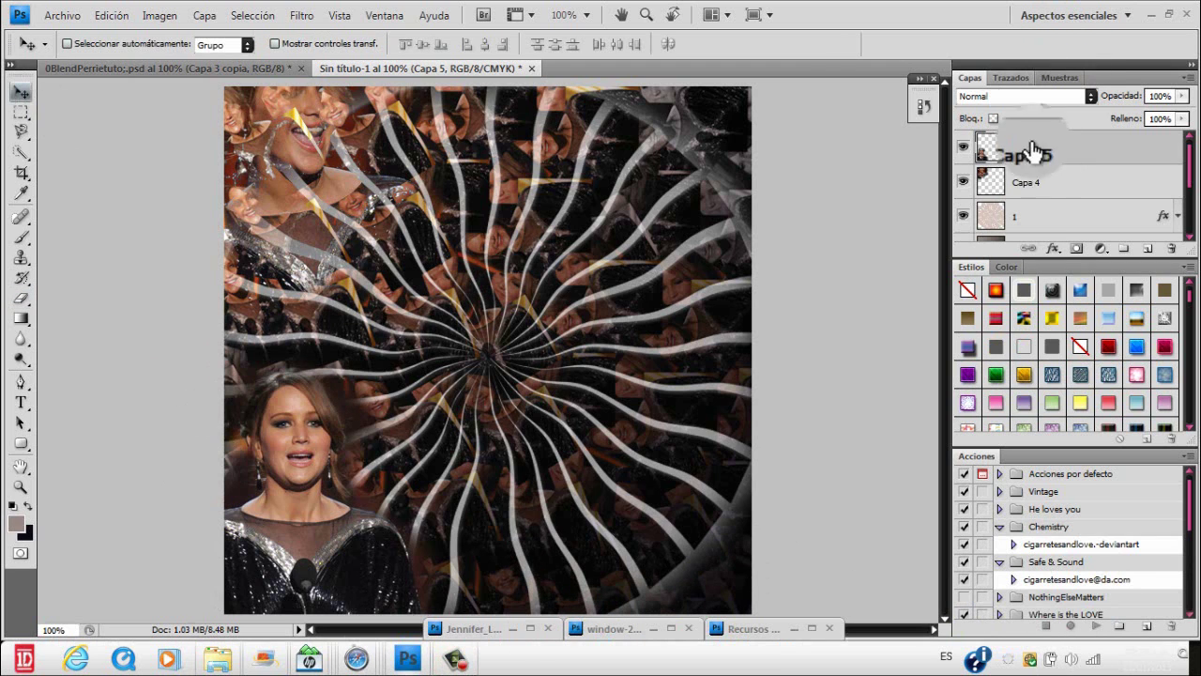
{"action": "left_click", "coordinate": [1026, 97]}
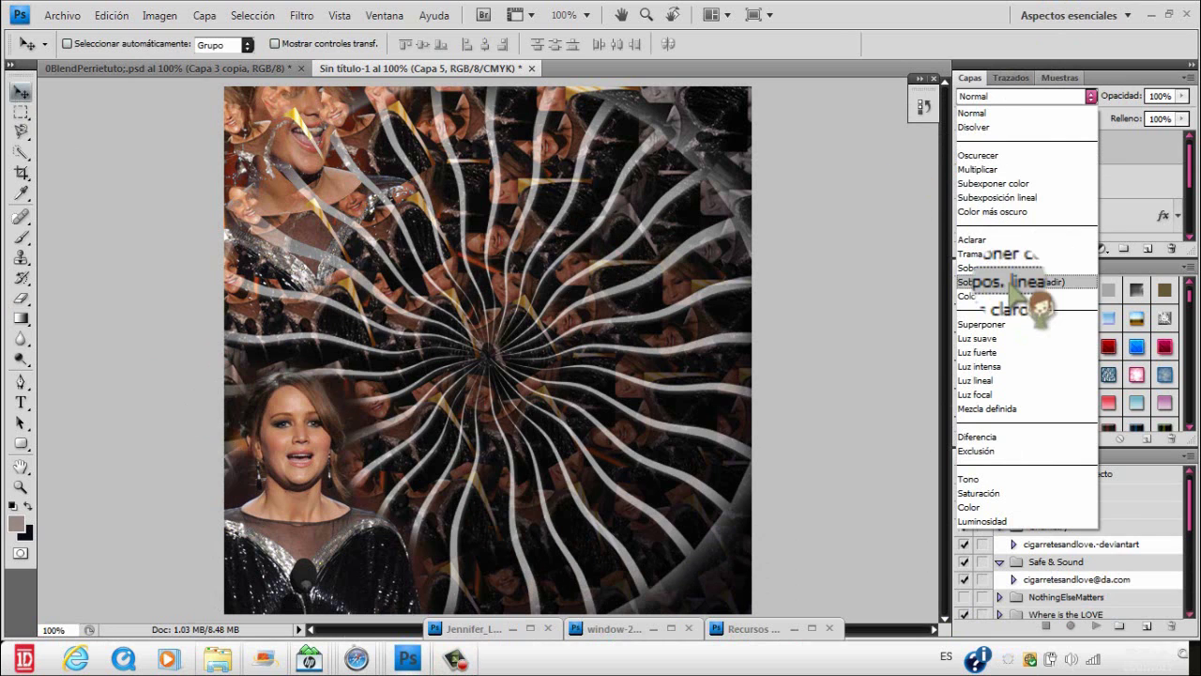
{"action": "left_click", "coordinate": [1004, 296]}
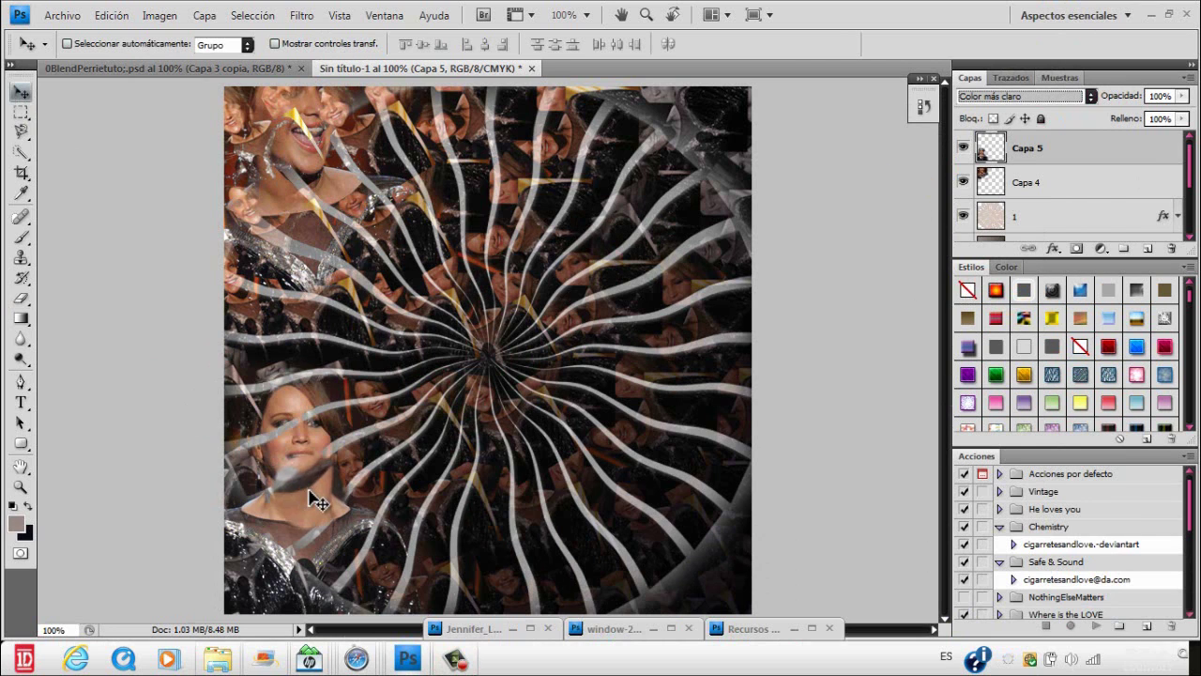
{"action": "left_click_drag", "start_coordinate": [310, 490], "coordinate": [308, 494]}
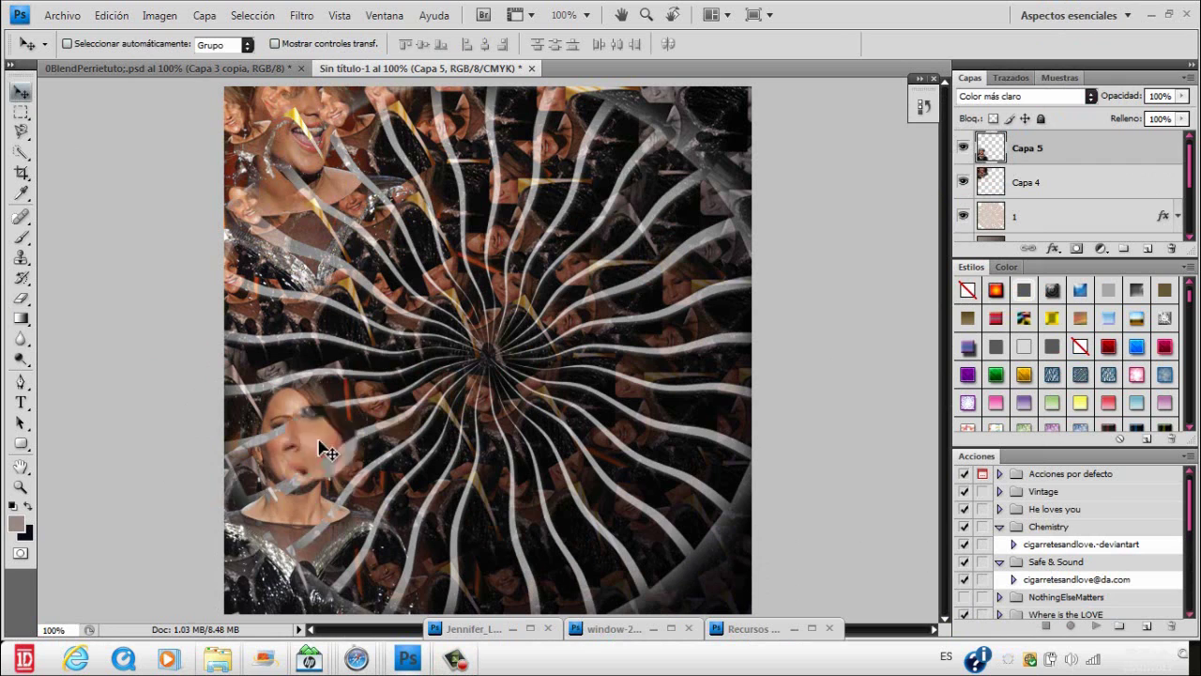
{"action": "left_click", "coordinate": [980, 180]}
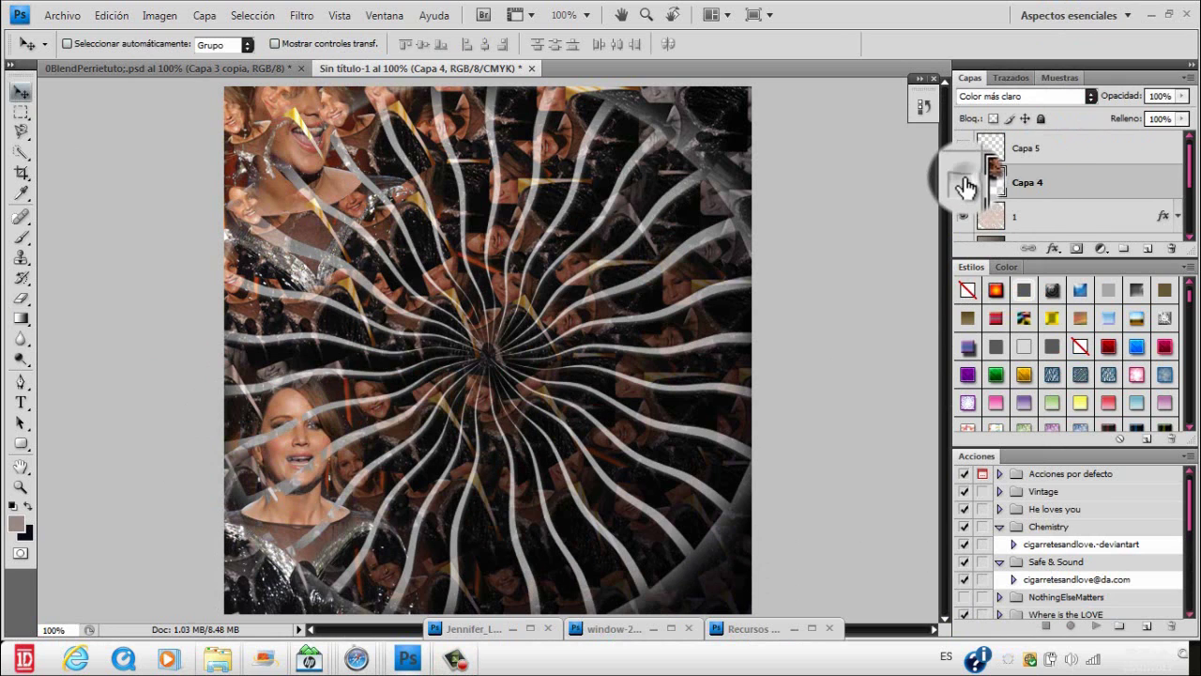
{"action": "left_click", "coordinate": [1065, 150]}
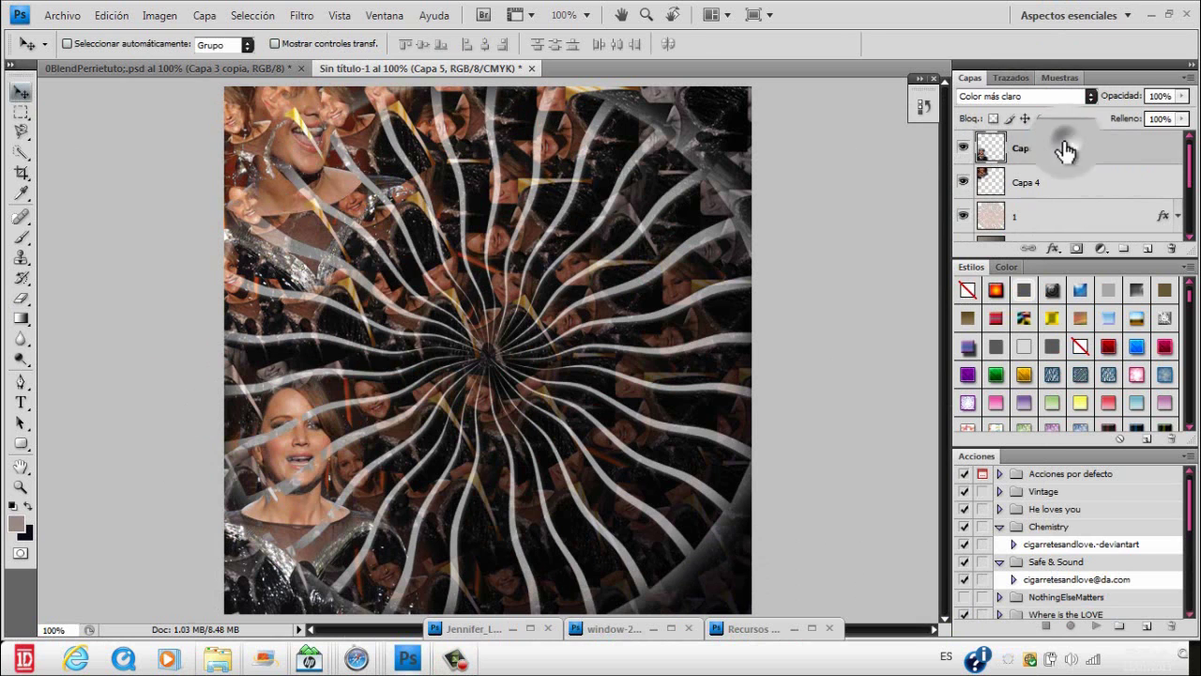
- Find img.jpeg, the photo of the laughing woman, among the open photos and copy it into the blend as a new top layer
{"action": "double_click", "coordinate": [612, 634]}
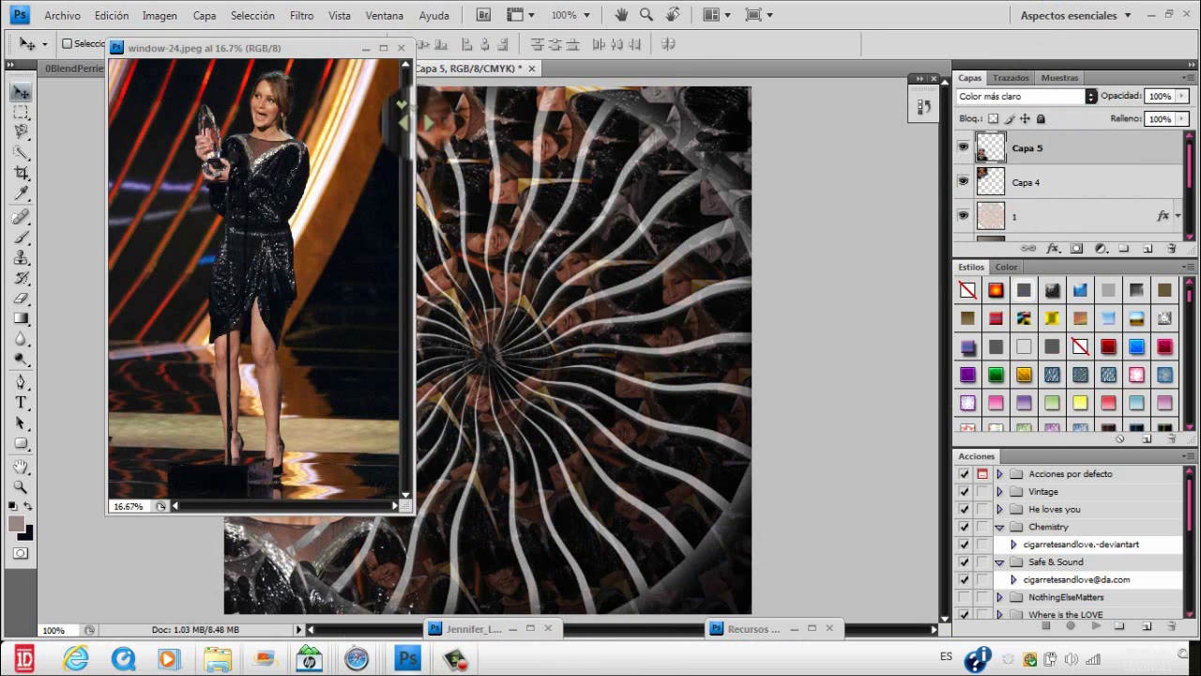
{"action": "left_click", "coordinate": [357, 47]}
{"action": "double_click", "coordinate": [474, 629]}
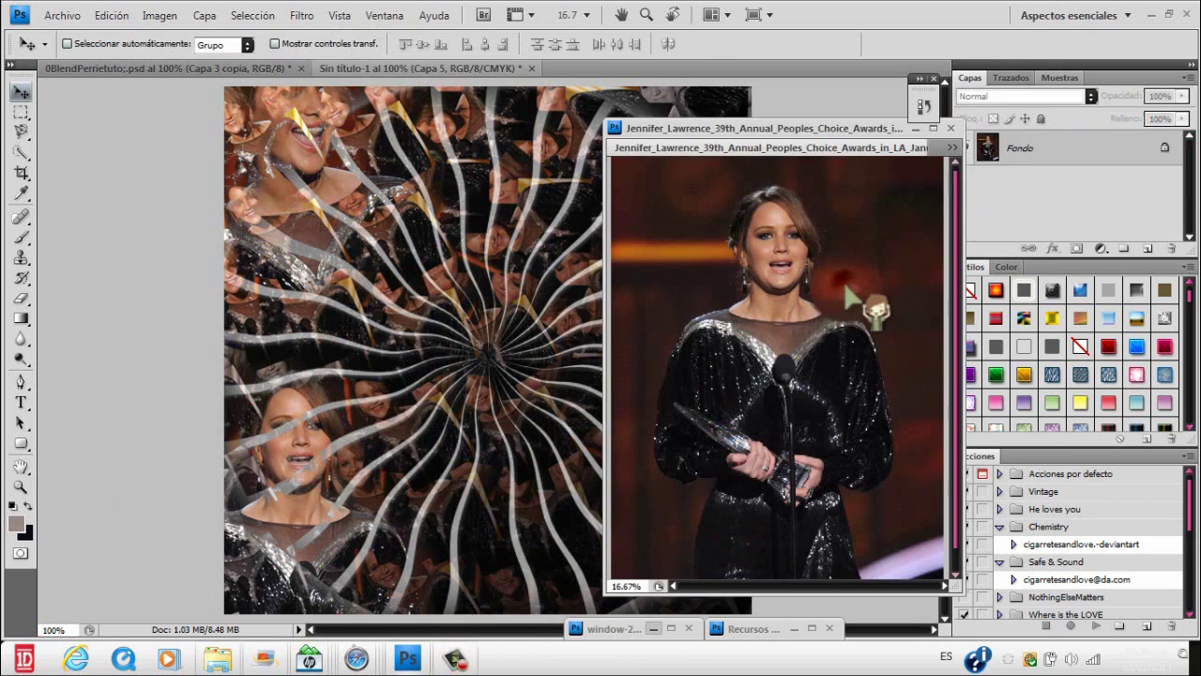
{"action": "left_click", "coordinate": [949, 152]}
{"action": "left_click", "coordinate": [868, 273]}
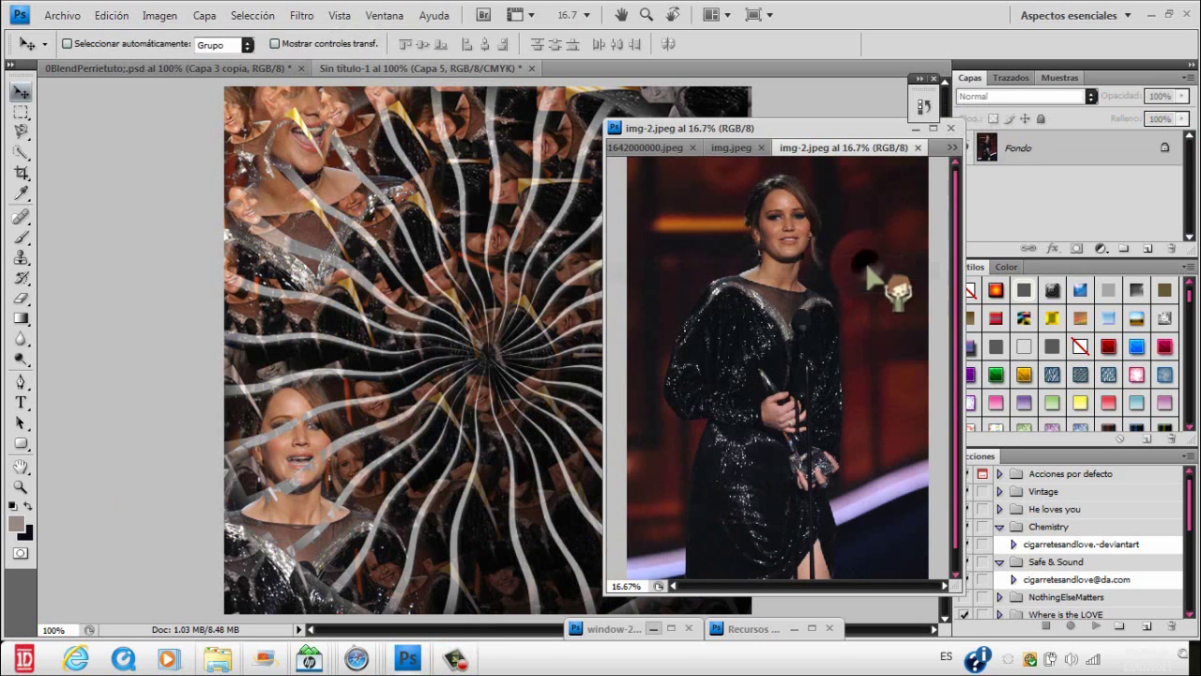
{"action": "left_click", "coordinate": [946, 150]}
{"action": "left_click", "coordinate": [728, 266]}
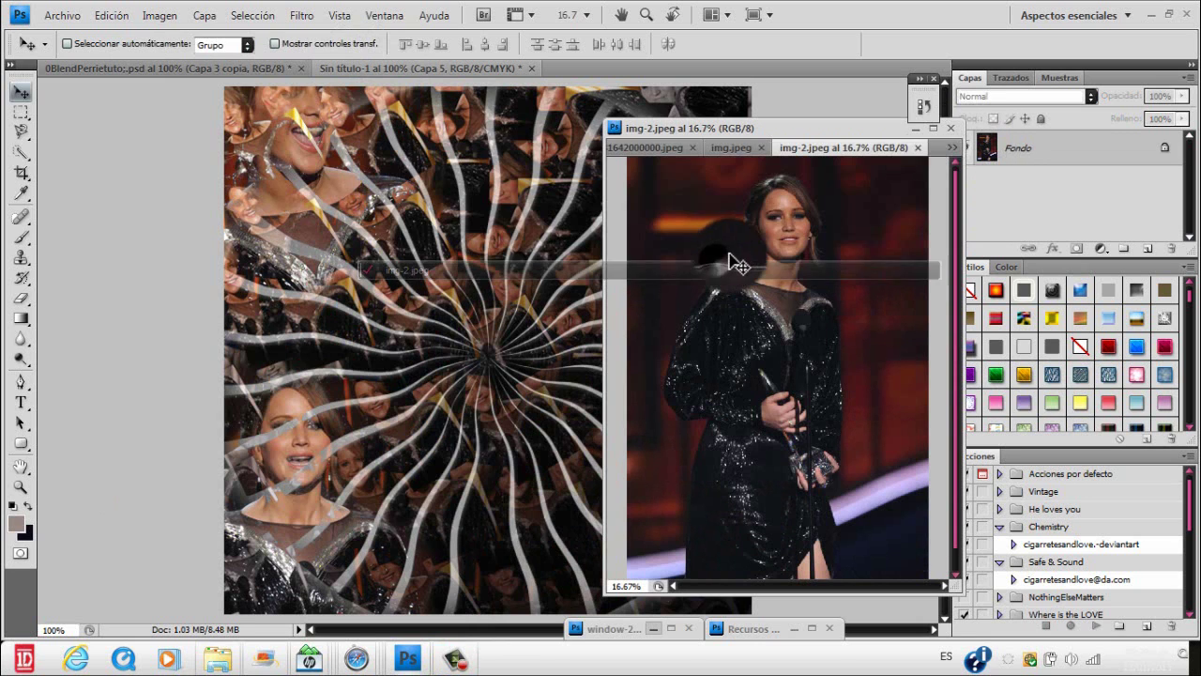
{"action": "left_click", "coordinate": [948, 151]}
{"action": "left_click", "coordinate": [727, 251]}
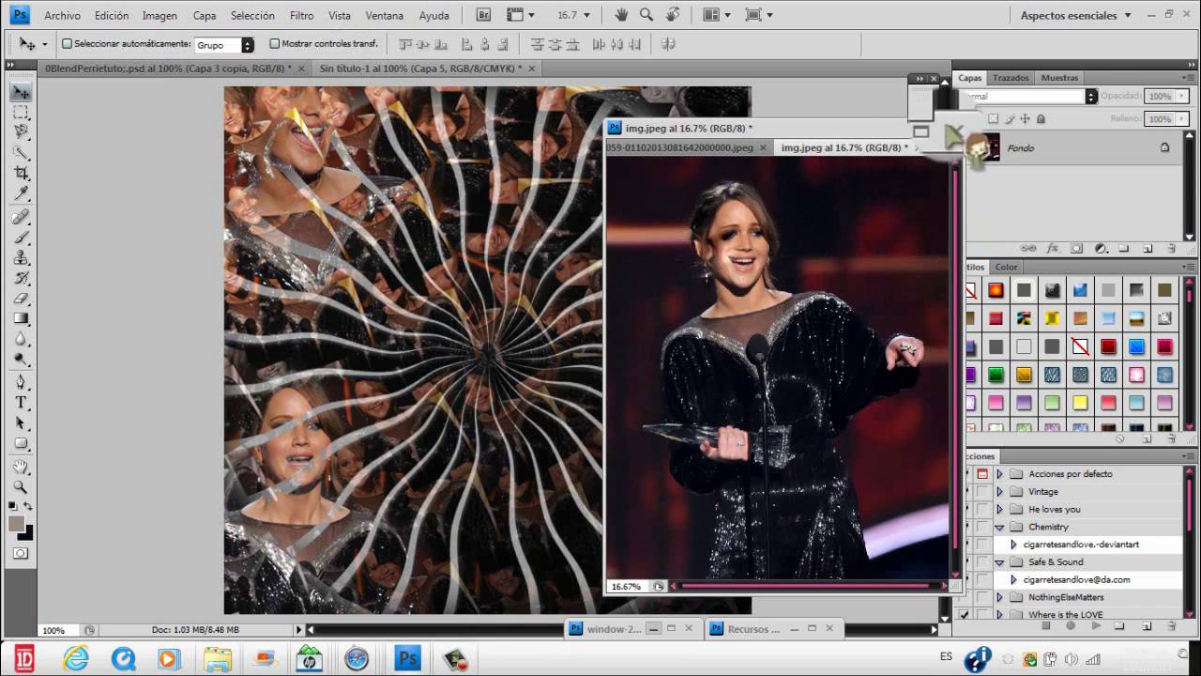
{"action": "left_click_drag", "start_coordinate": [822, 326], "coordinate": [452, 292]}
{"action": "left_click", "coordinate": [917, 130]}
- Scale down the Capa 6 photo and position it along the canvas's right edge with the woman's face in the upper-right corner
{"action": "key", "text": "ctrl+t"}
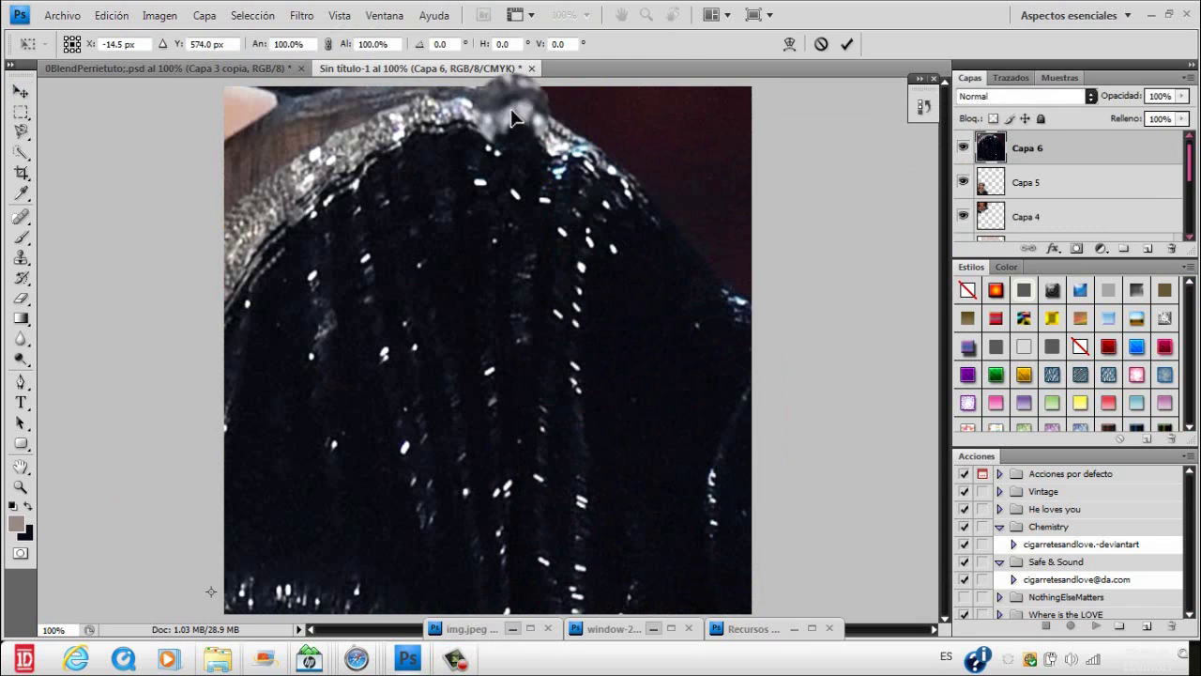
{"action": "left_click_drag", "start_coordinate": [469, 112], "coordinate": [804, 116]}
{"action": "left_click_drag", "start_coordinate": [324, 48], "coordinate": [271, 48]}
{"action": "left_click_drag", "start_coordinate": [556, 480], "coordinate": [691, 204]}
{"action": "left_click_drag", "start_coordinate": [345, 54], "coordinate": [346, 47]}
{"action": "key", "text": "Return"}
{"action": "left_click_drag", "start_coordinate": [752, 255], "coordinate": [705, 239]}
- Set Capa 6 to Color más claro and erase the photo's background around the woman with the soft 69 px eraser
{"action": "left_click", "coordinate": [1051, 95]}
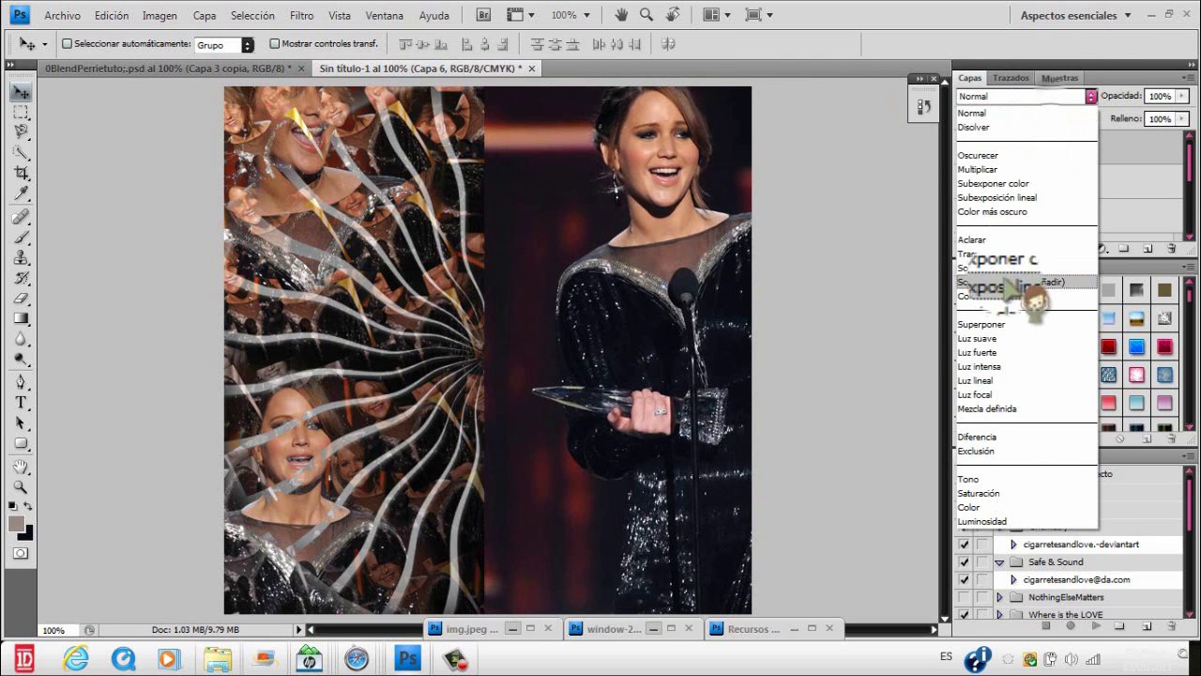
{"action": "left_click", "coordinate": [1013, 309]}
{"action": "left_click_drag", "start_coordinate": [631, 233], "coordinate": [648, 240]}
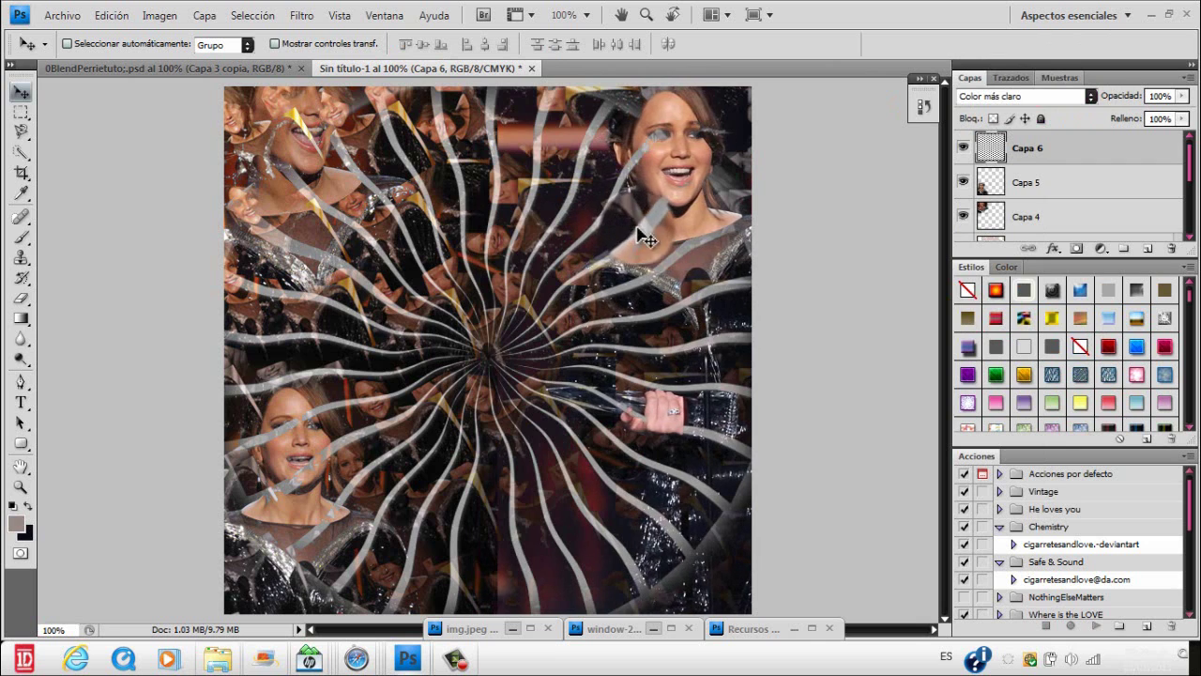
{"action": "left_click", "coordinate": [23, 298]}
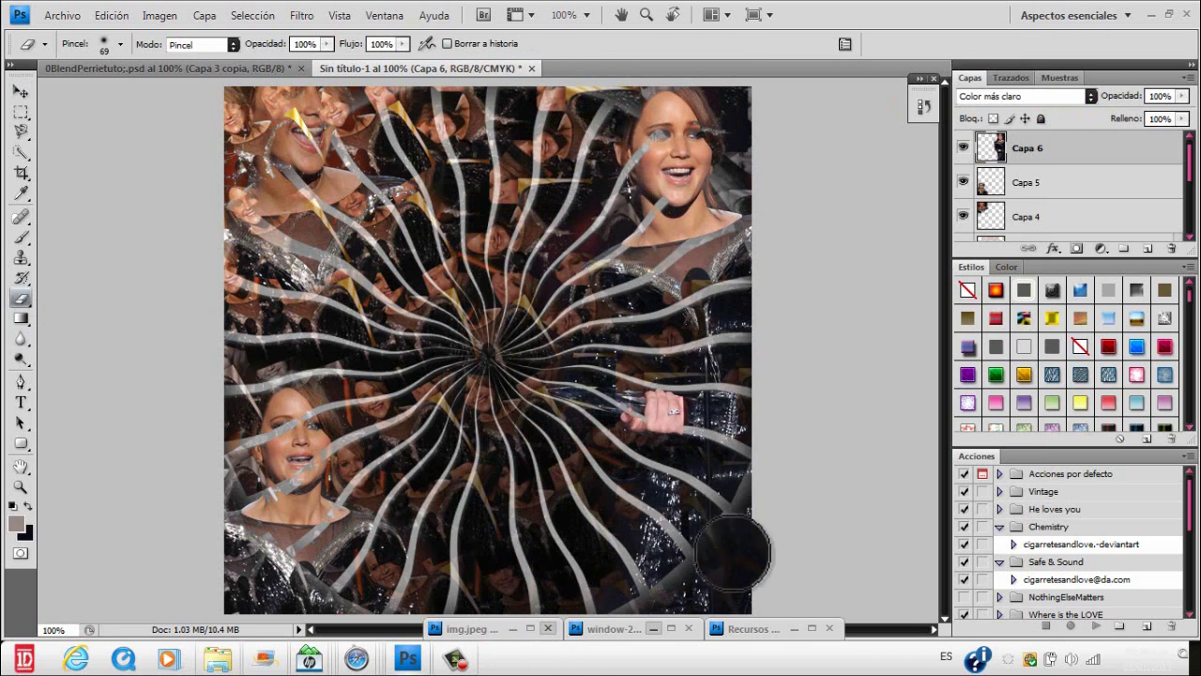
{"action": "left_click", "coordinate": [21, 91]}
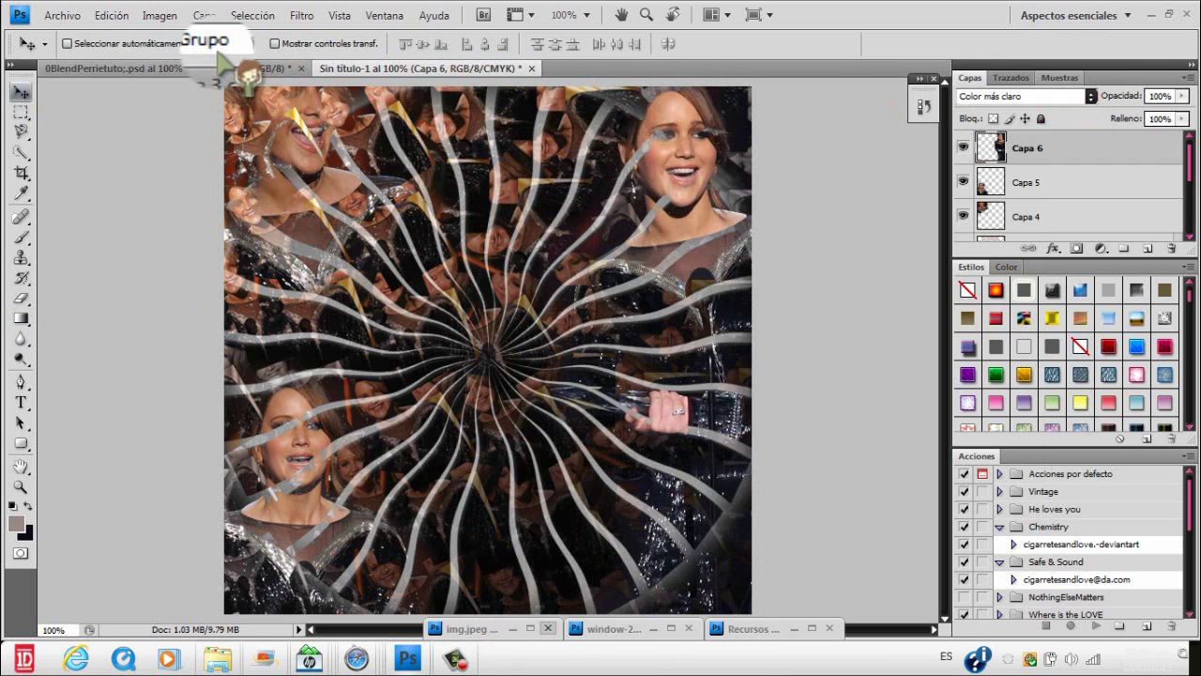
- Examine the diagonal film strip on Capa 12 copia in the reference document 0BlendPerrietuto;.psd
{"action": "left_click", "coordinate": [230, 69]}
{"action": "left_click", "coordinate": [962, 155]}
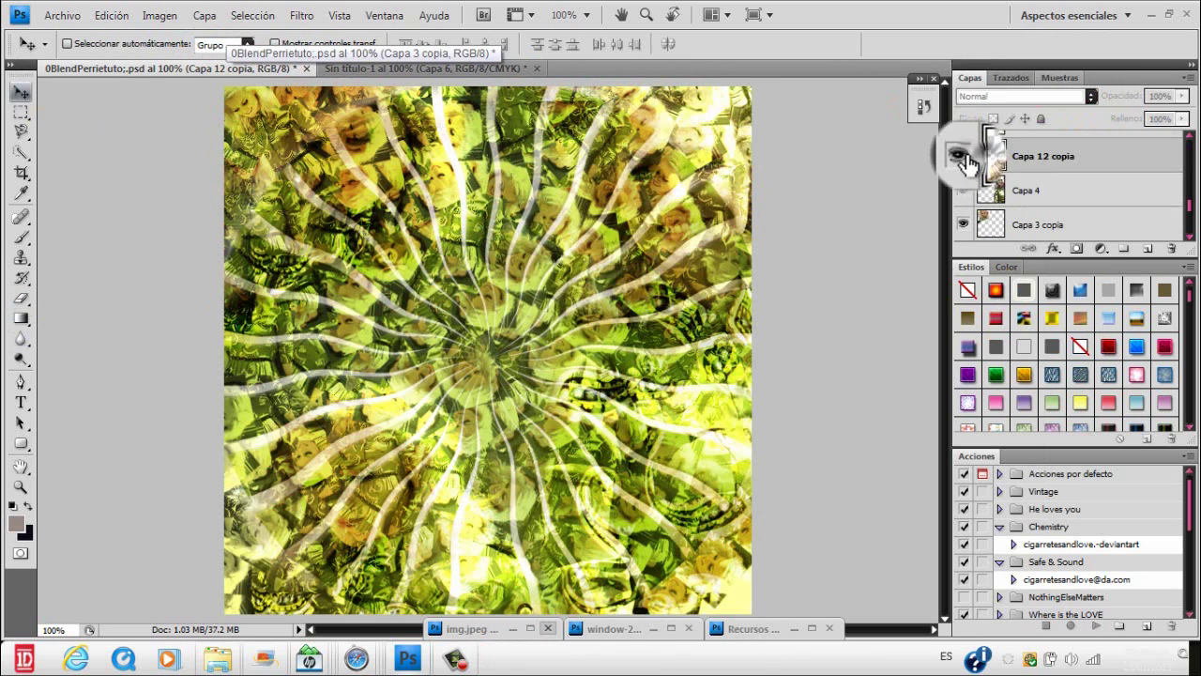
{"action": "left_click", "coordinate": [1035, 159]}
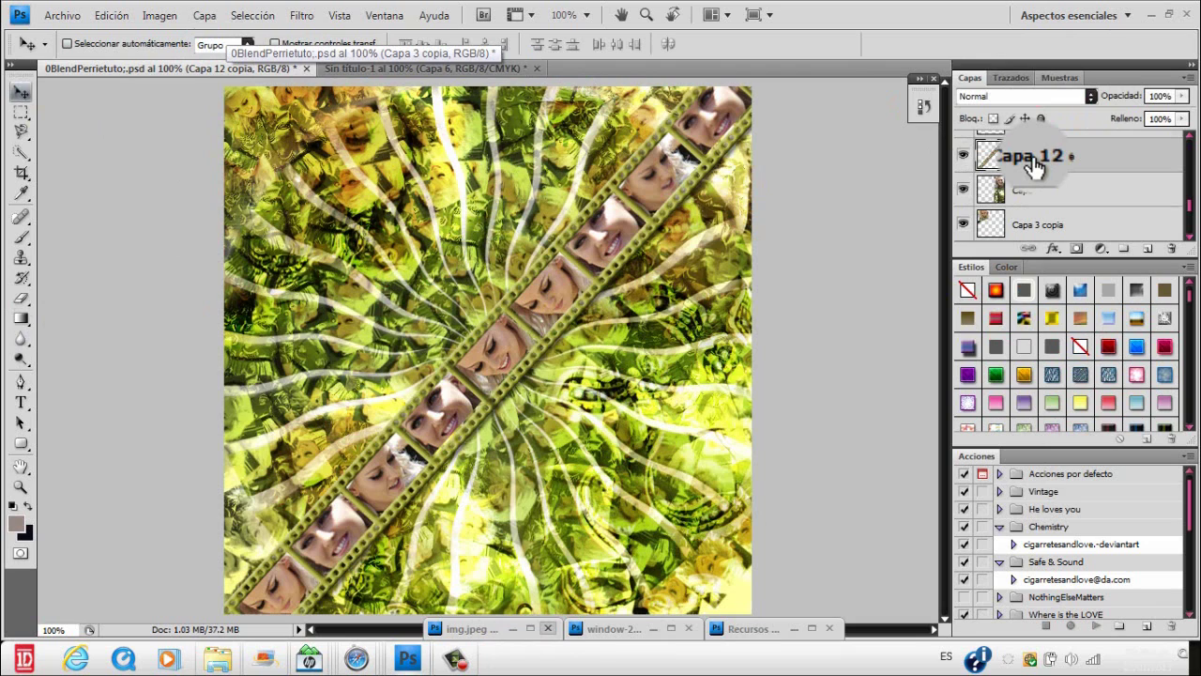
{"action": "left_click", "coordinate": [432, 68]}
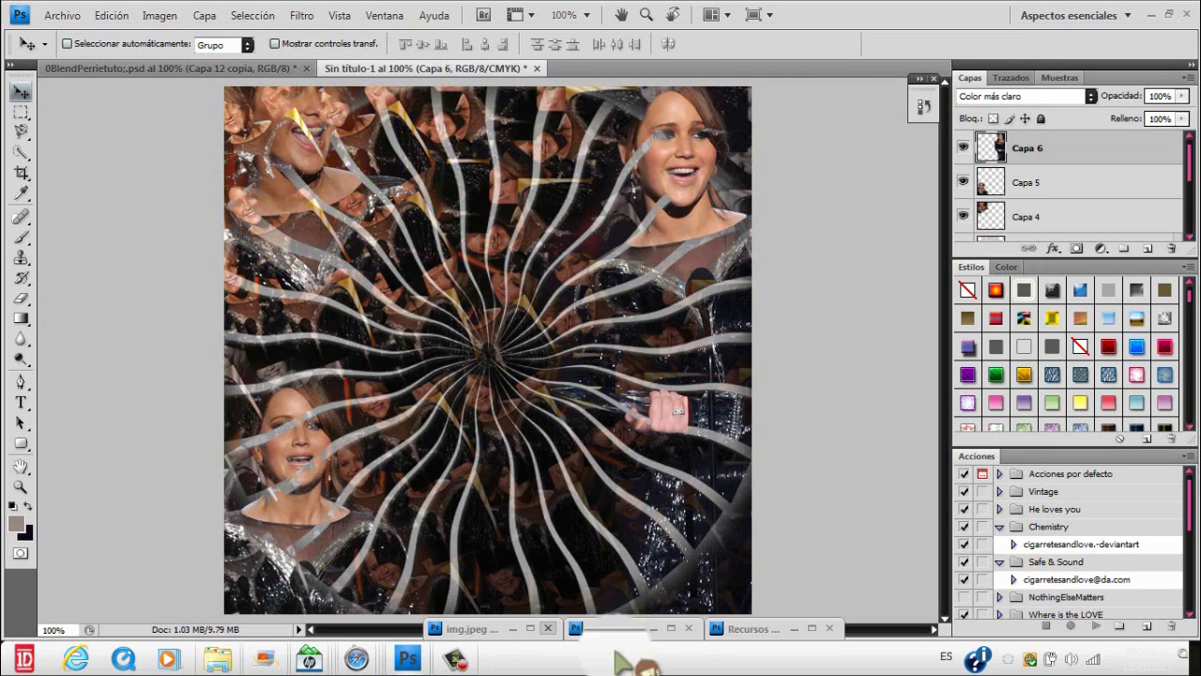
- Copy the white film strip from the Recursos document into the blend and place it diagonally across the canvas
{"action": "double_click", "coordinate": [762, 632]}
{"action": "left_click_drag", "start_coordinate": [1072, 194], "coordinate": [615, 91]}
{"action": "left_click", "coordinate": [584, 48]}
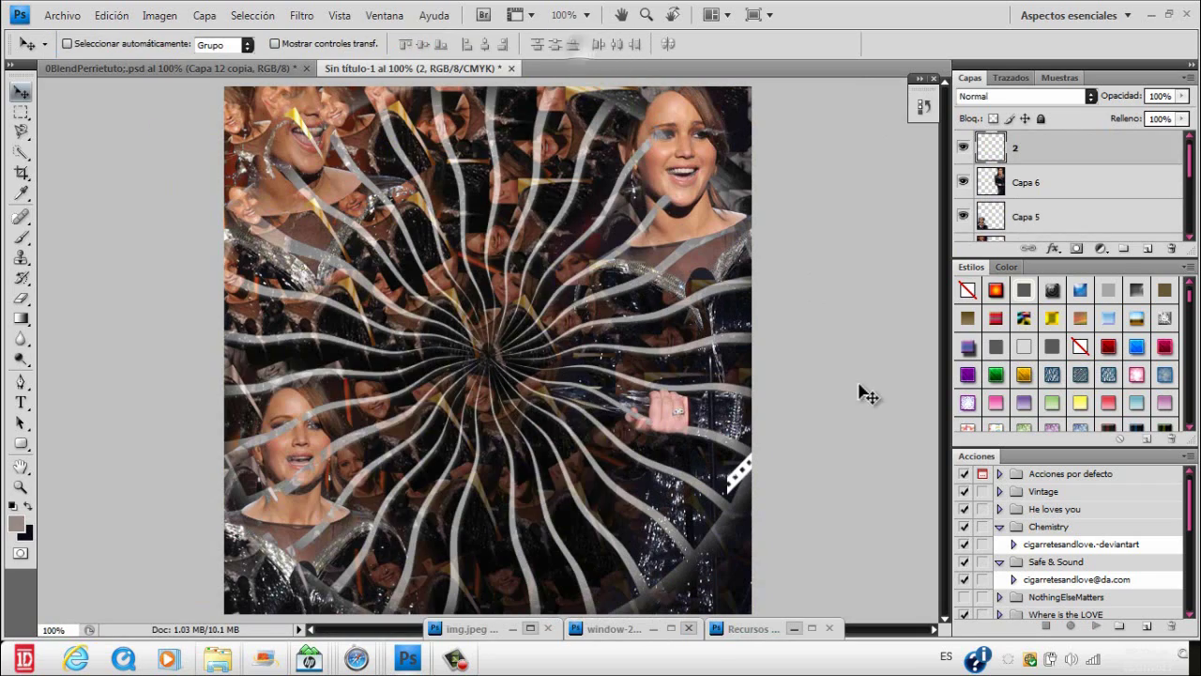
{"action": "left_click_drag", "start_coordinate": [860, 386], "coordinate": [695, 359]}
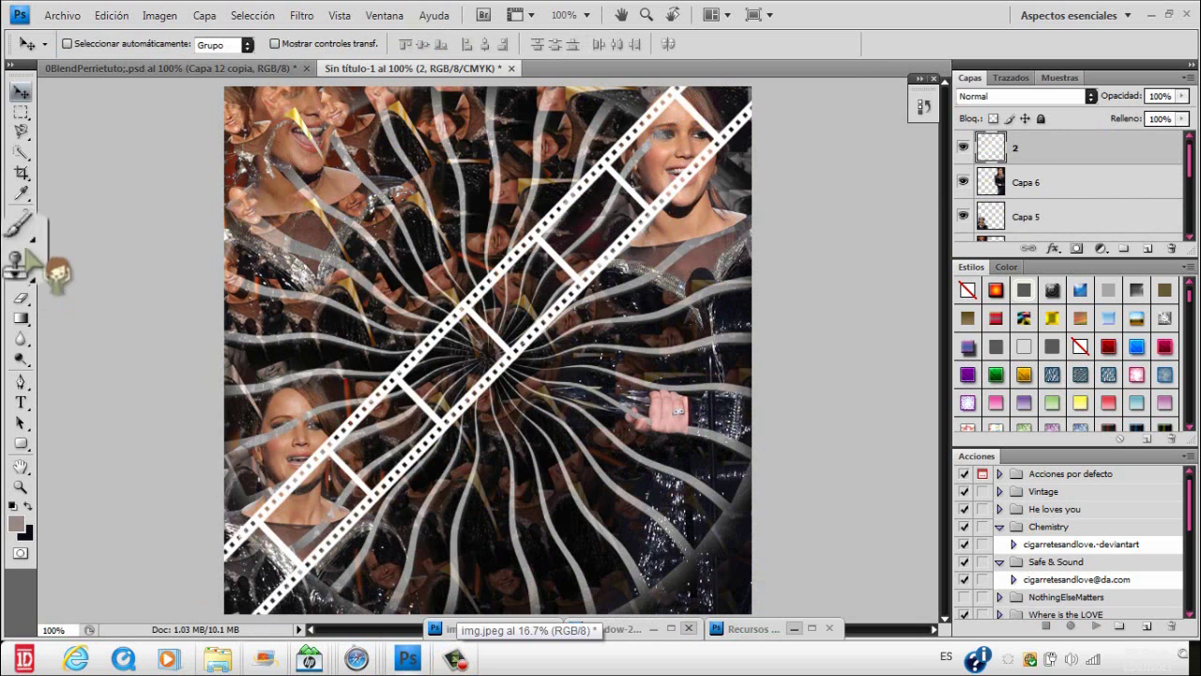
- Select the inside of the film strip's lower-left frame with the Magic Wand at a tolerance of 32
{"action": "left_click", "coordinate": [21, 150]}
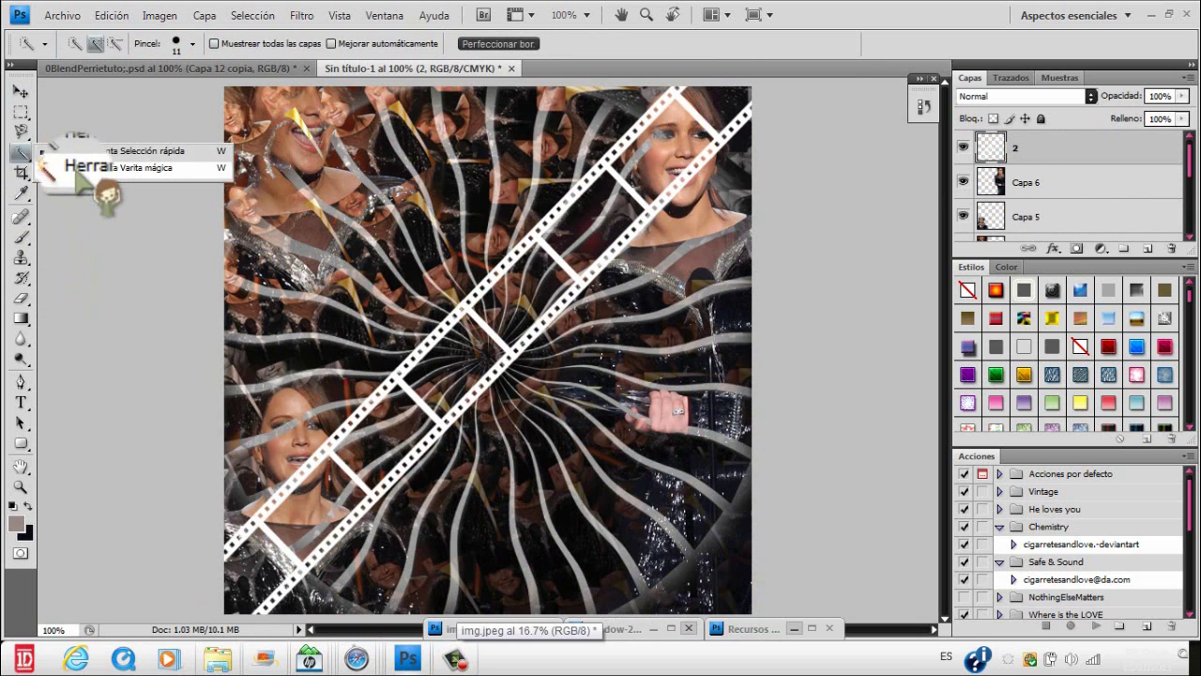
{"action": "left_click", "coordinate": [89, 169]}
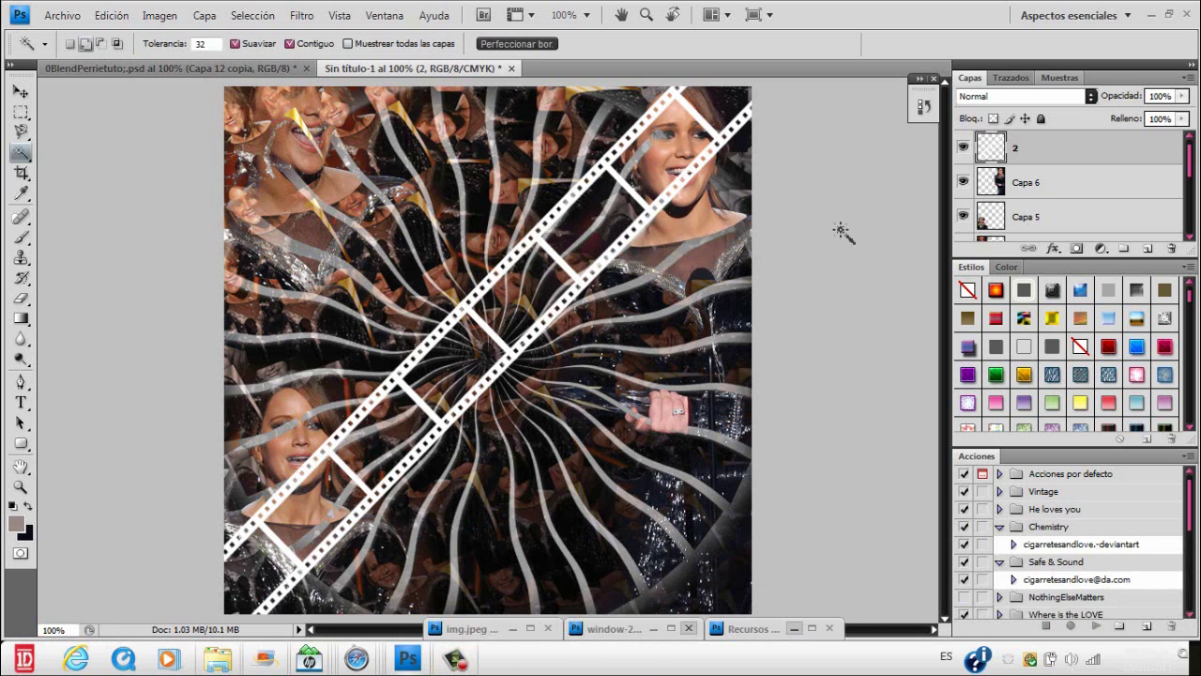
{"action": "left_click", "coordinate": [464, 654]}
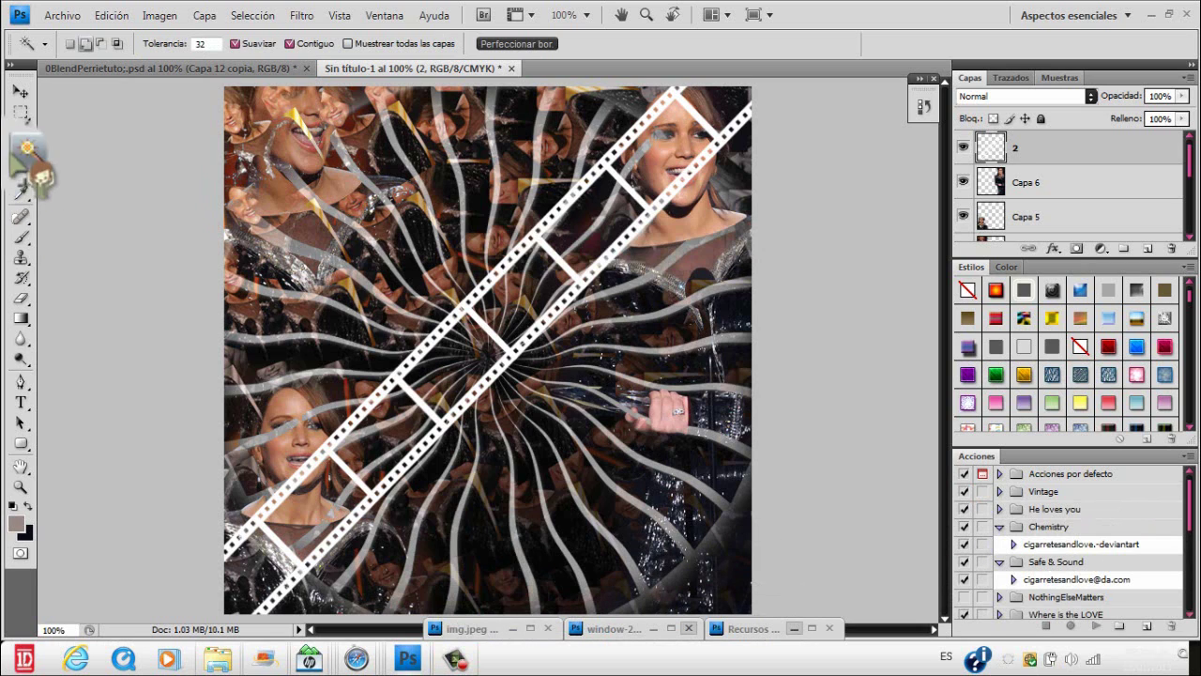
{"action": "left_click", "coordinate": [19, 150]}
{"action": "left_click", "coordinate": [94, 151]}
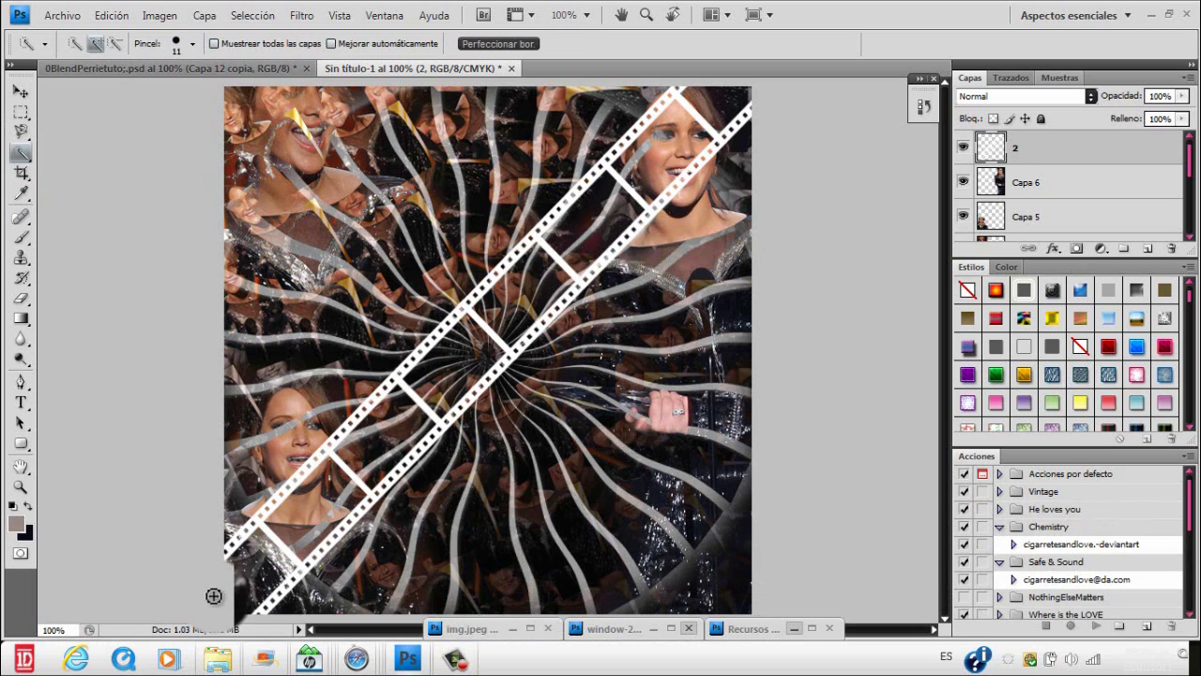
{"action": "left_click", "coordinate": [19, 151]}
{"action": "left_click", "coordinate": [93, 170]}
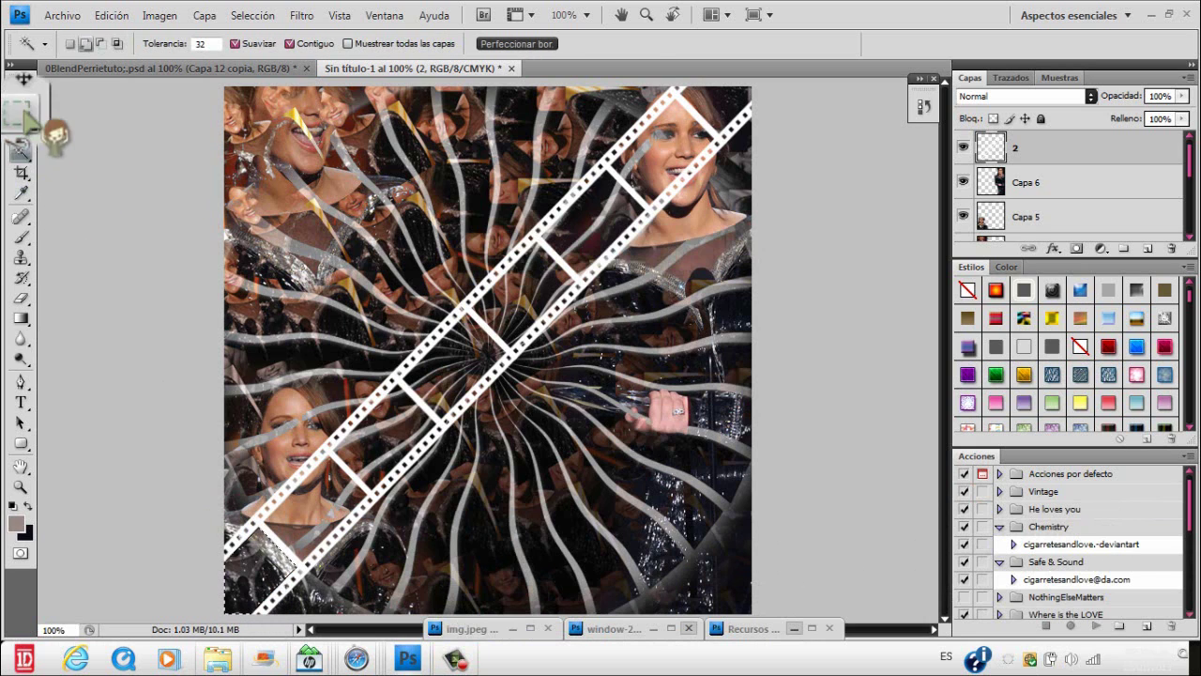
- Bring up the window-23.jpeg photo and resize it to a width of 400 pixels with proportions constrained
{"action": "left_click", "coordinate": [20, 111]}
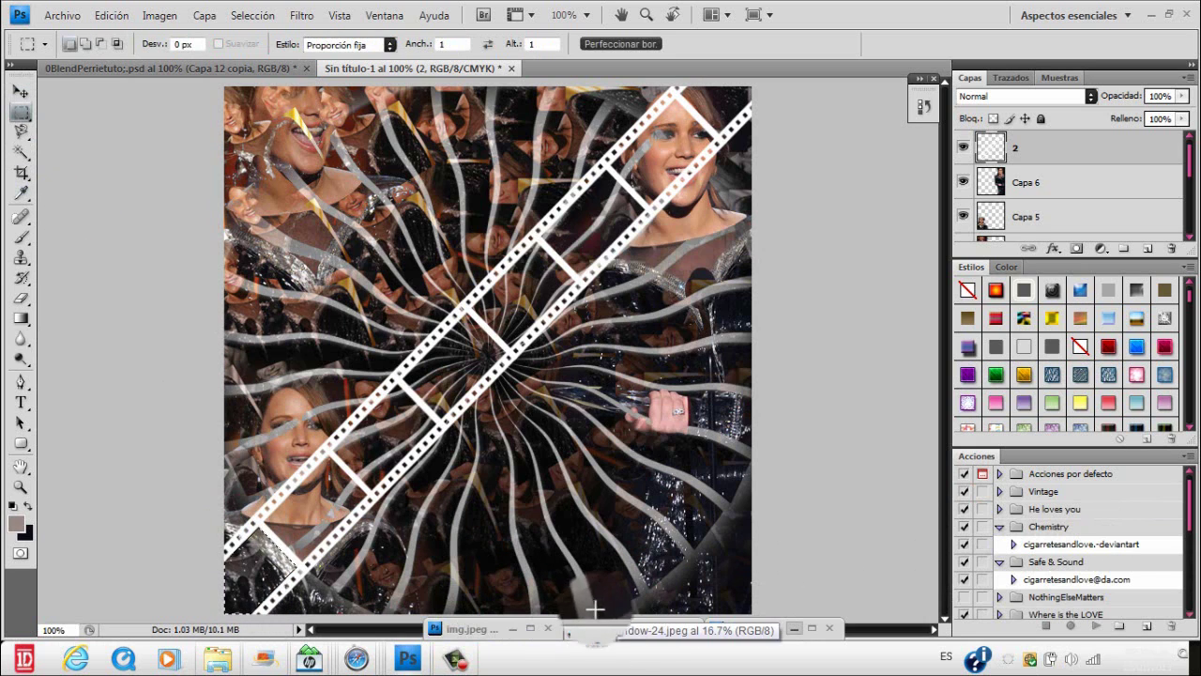
{"action": "double_click", "coordinate": [614, 628]}
{"action": "left_click", "coordinate": [362, 43]}
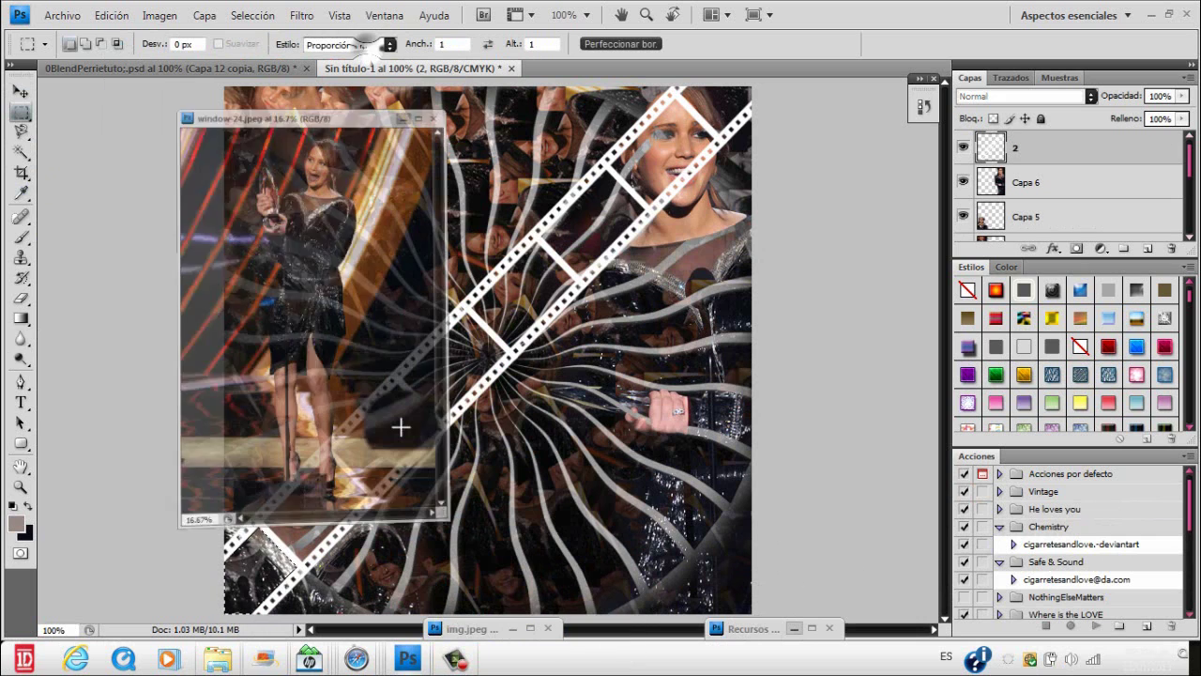
{"action": "double_click", "coordinate": [460, 628]}
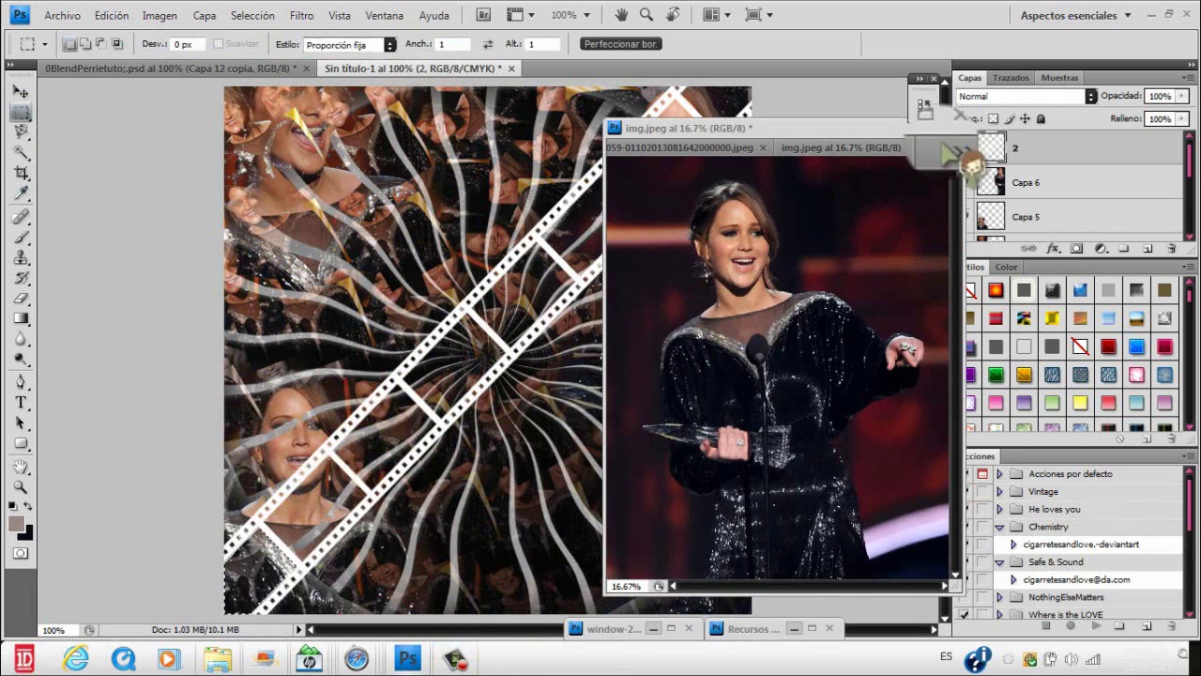
{"action": "left_click", "coordinate": [952, 147]}
{"action": "left_click", "coordinate": [917, 172]}
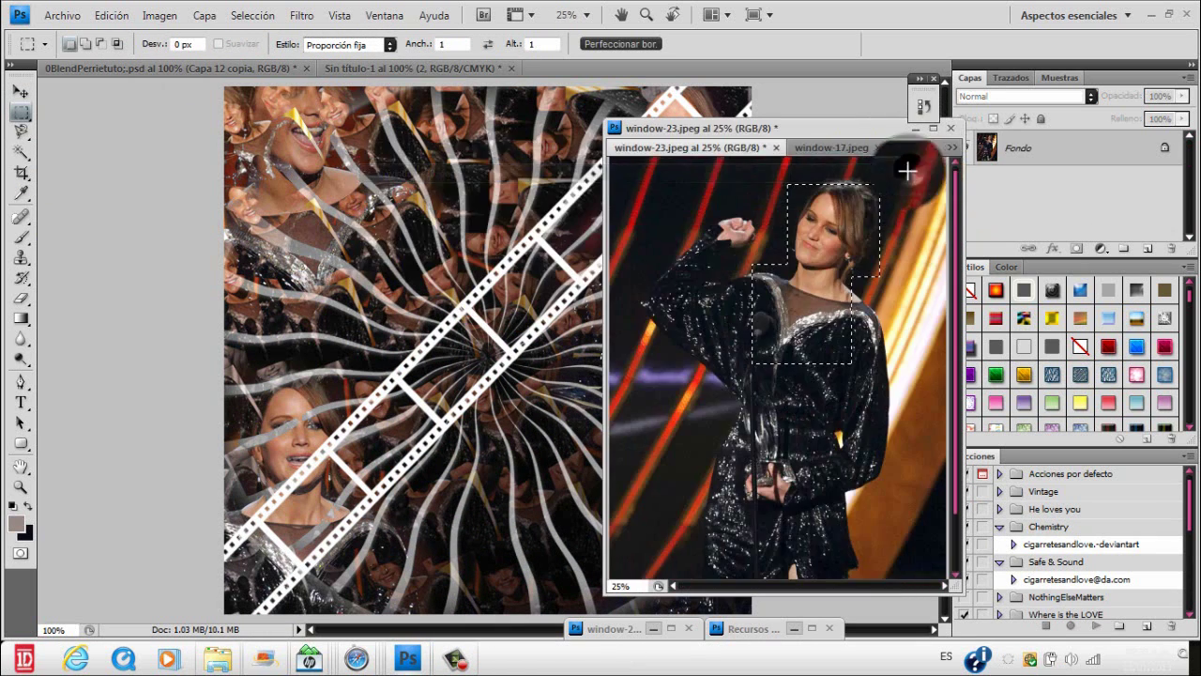
{"action": "left_click", "coordinate": [164, 16]}
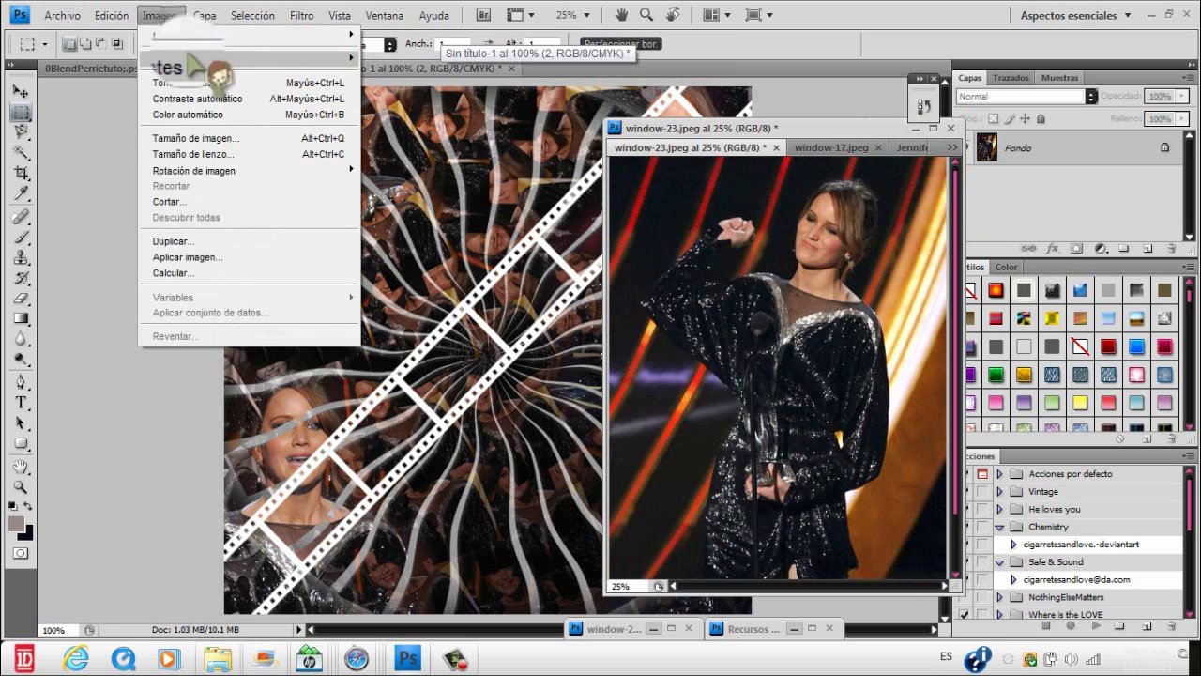
{"action": "left_click", "coordinate": [248, 150]}
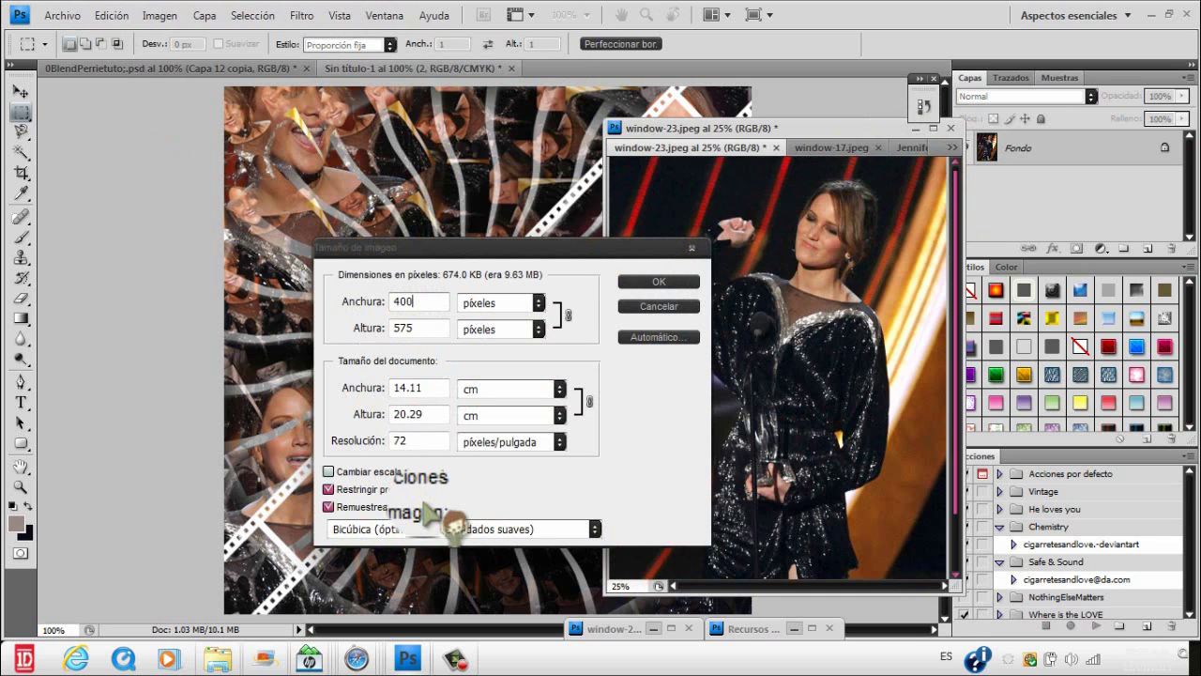
{"action": "key", "text": "Return"}
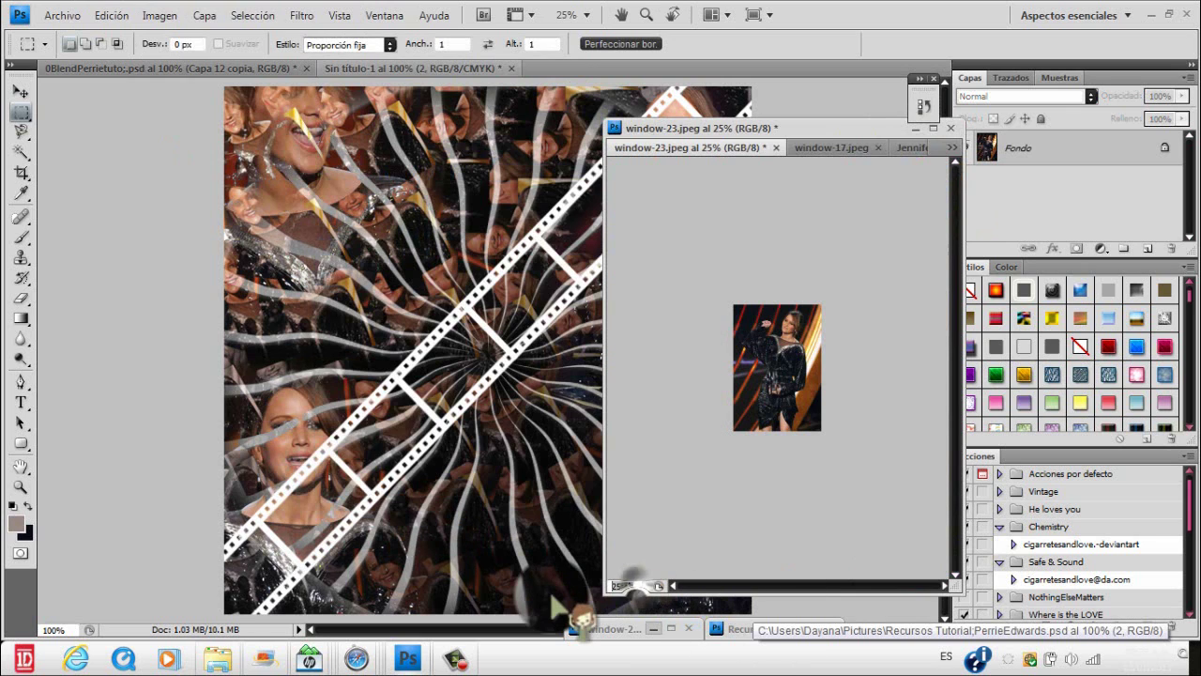
- Copy the woman's face from window-23.jpeg into the blend as a new layer filling the film strip's lower-left frame
{"action": "type", "text": "100"}
{"action": "key", "text": "Return"}
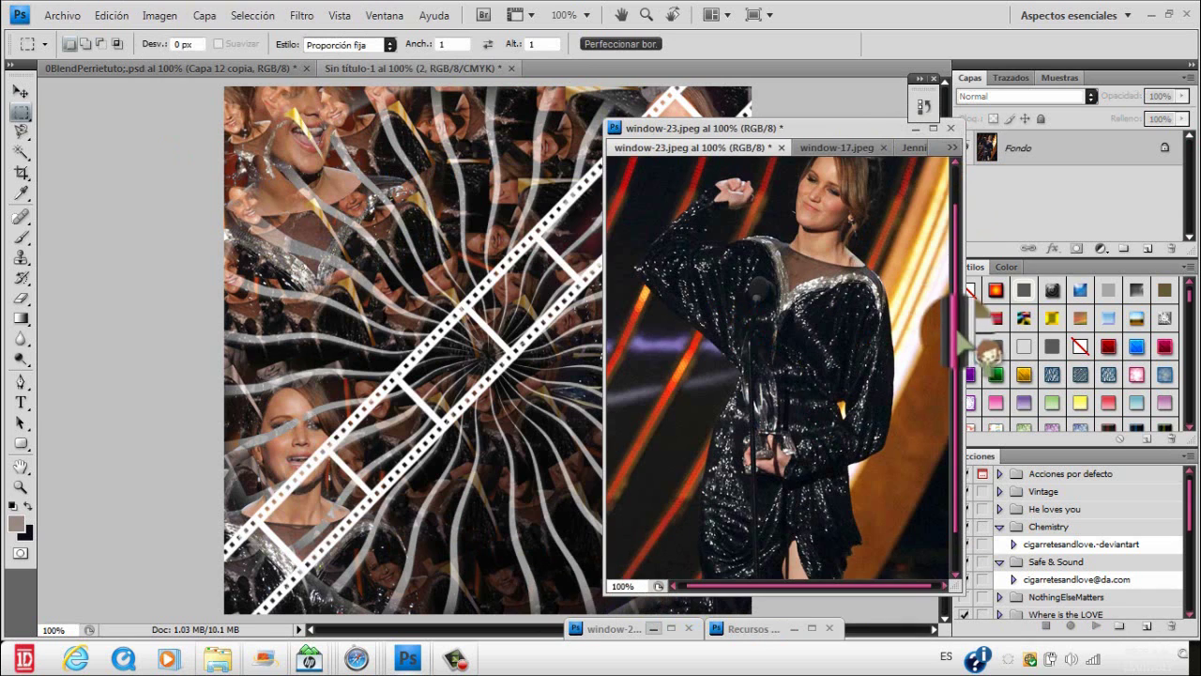
{"action": "left_click_drag", "start_coordinate": [955, 322], "coordinate": [949, 288]}
{"action": "left_click", "coordinate": [349, 469]}
{"action": "left_click_drag", "start_coordinate": [256, 569], "coordinate": [714, 381]}
{"action": "mouse_move", "coordinate": [751, 336]}
{"action": "left_mouse_down"}
{"action": "mouse_move", "coordinate": [835, 237]}
{"action": "mouse_move", "coordinate": [266, 574]}
{"action": "mouse_move", "coordinate": [234, 528]}
{"action": "left_mouse_up"}
{"action": "mouse_move", "coordinate": [457, 666]}
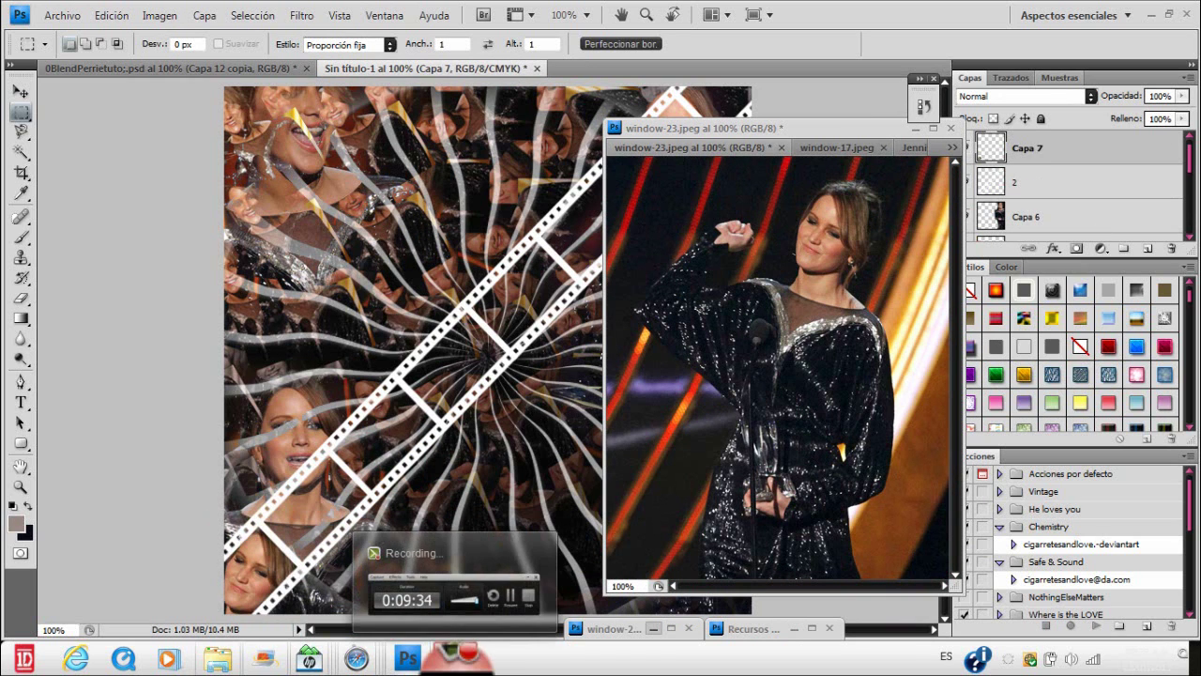
- Revert window-23.jpeg to its history state before the resize and view it at 25%
{"action": "left_click", "coordinate": [788, 338]}
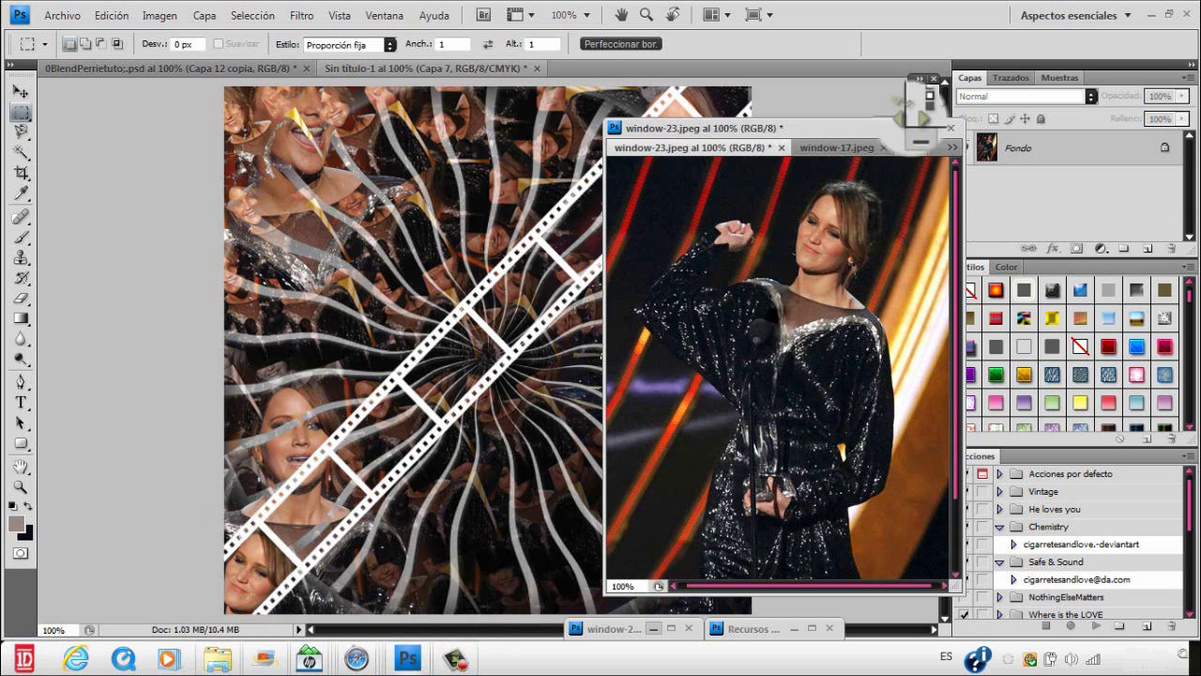
{"action": "left_click", "coordinate": [924, 114]}
{"action": "left_click", "coordinate": [839, 166]}
{"action": "left_click", "coordinate": [915, 105]}
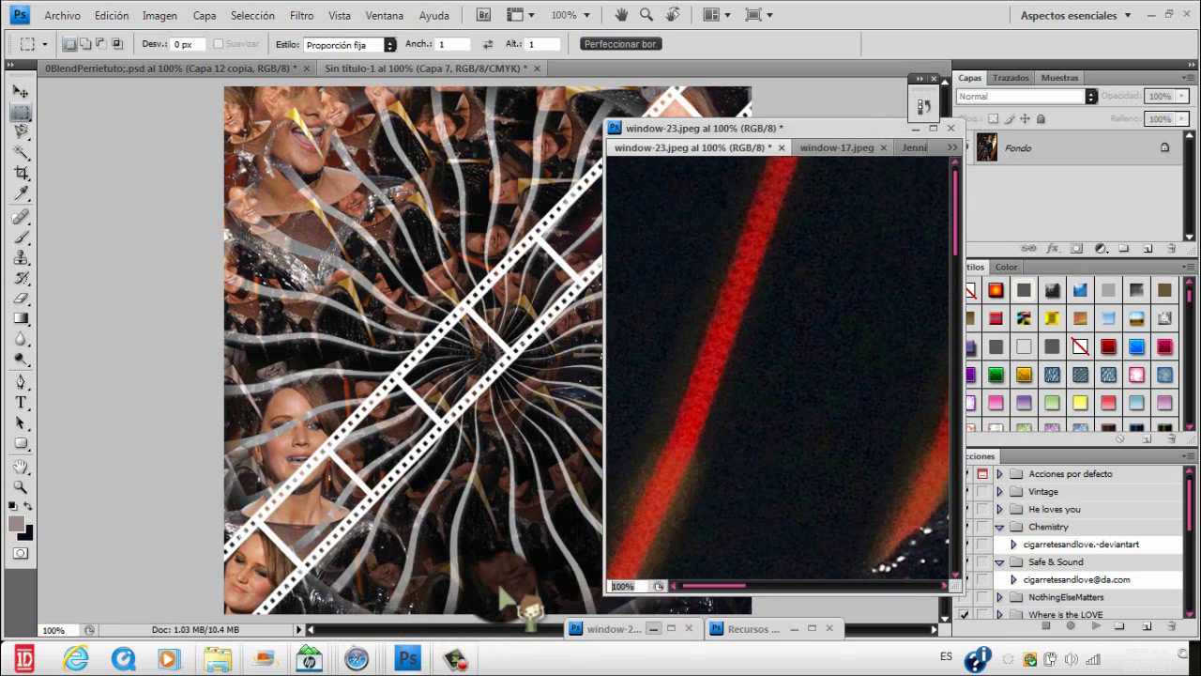
{"action": "type", "text": "255"}
{"action": "key", "text": "Return"}
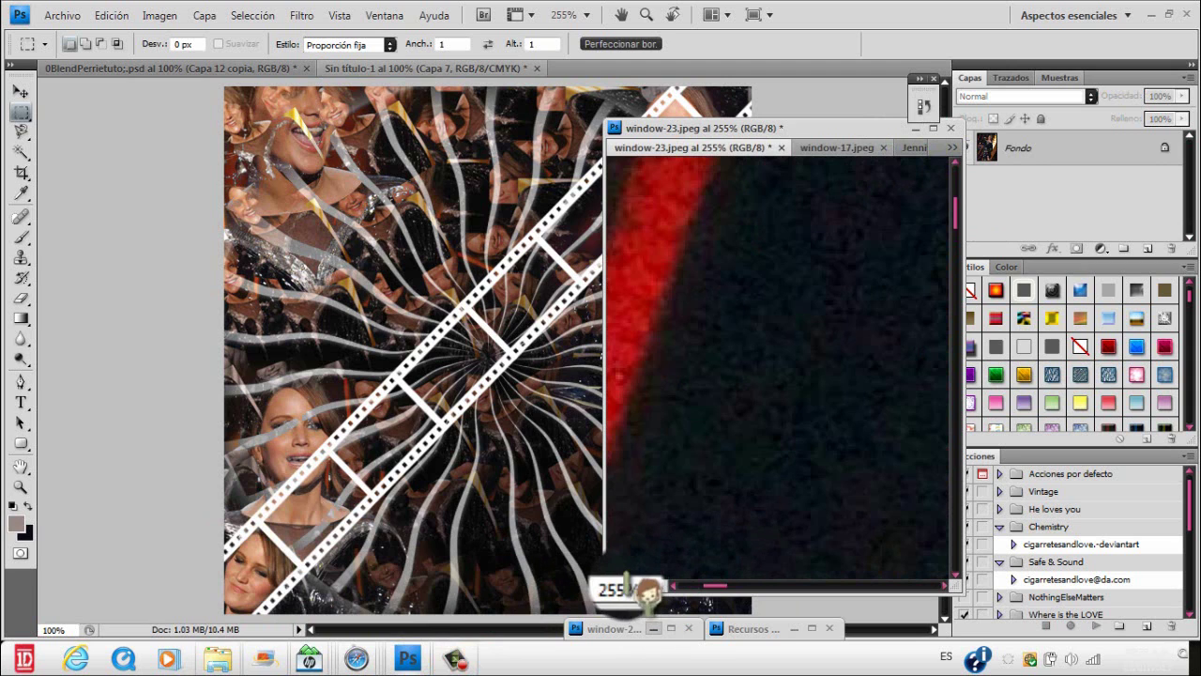
{"action": "key", "text": "BackSpace"}
{"action": "key", "text": "Return"}
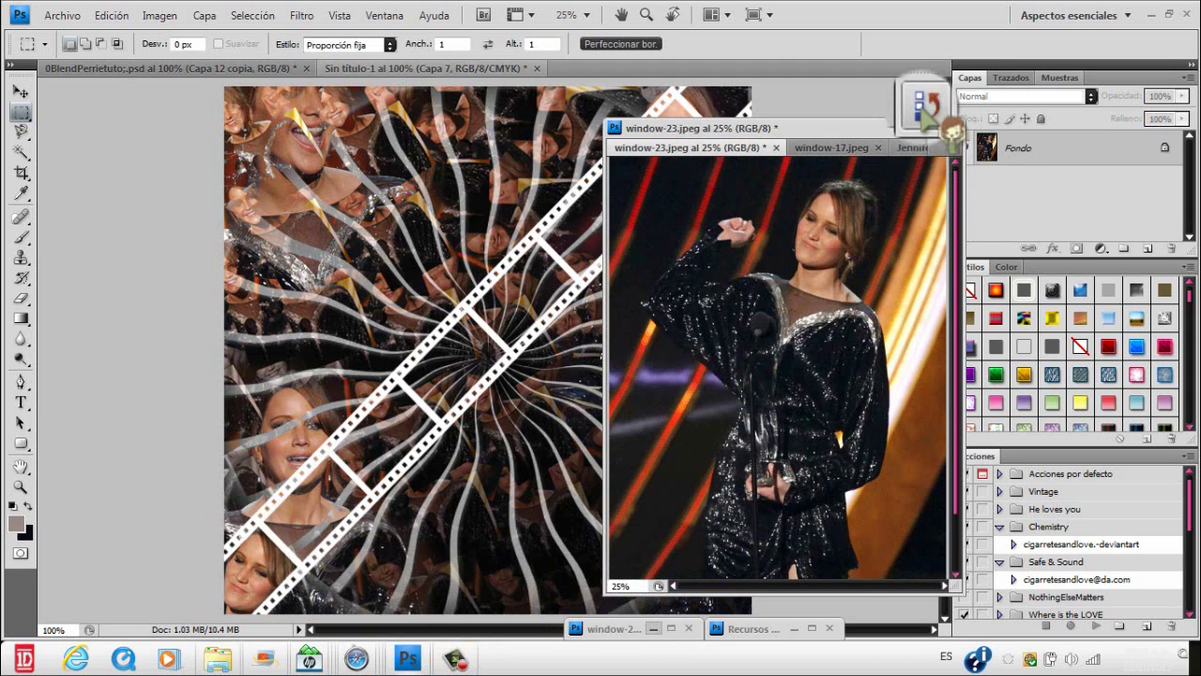
- Review the recorded history states of window-23.jpeg
{"action": "left_click", "coordinate": [924, 110]}
{"action": "left_click", "coordinate": [923, 110]}
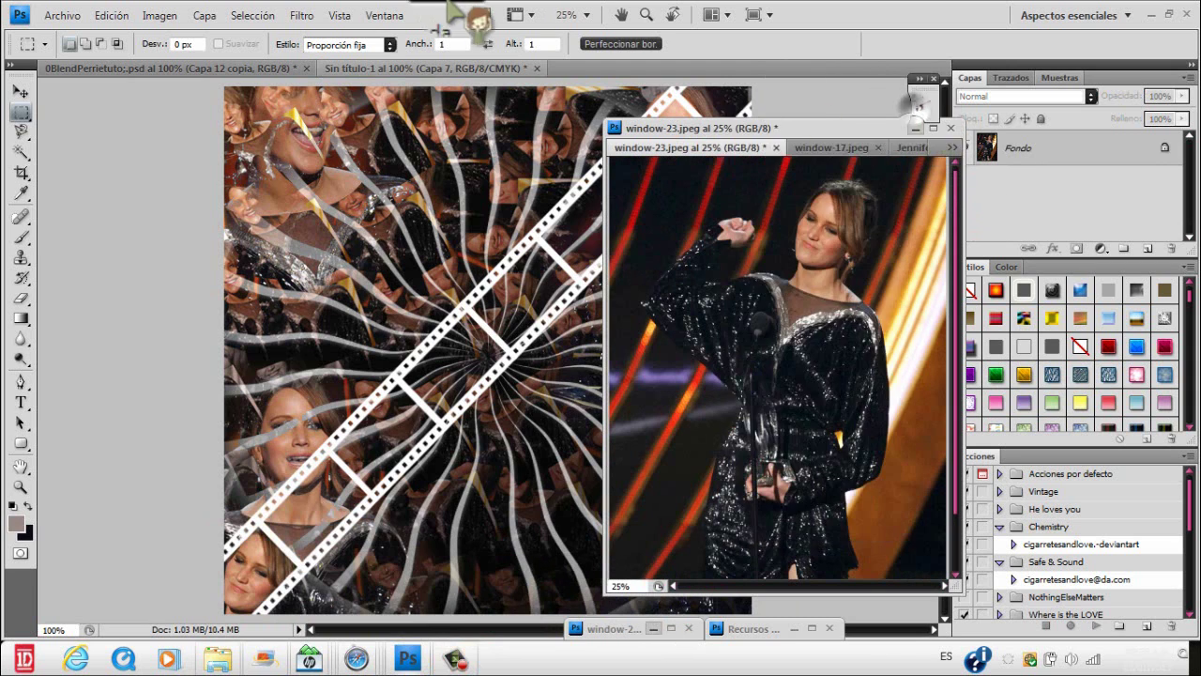
{"action": "left_click", "coordinate": [384, 16]}
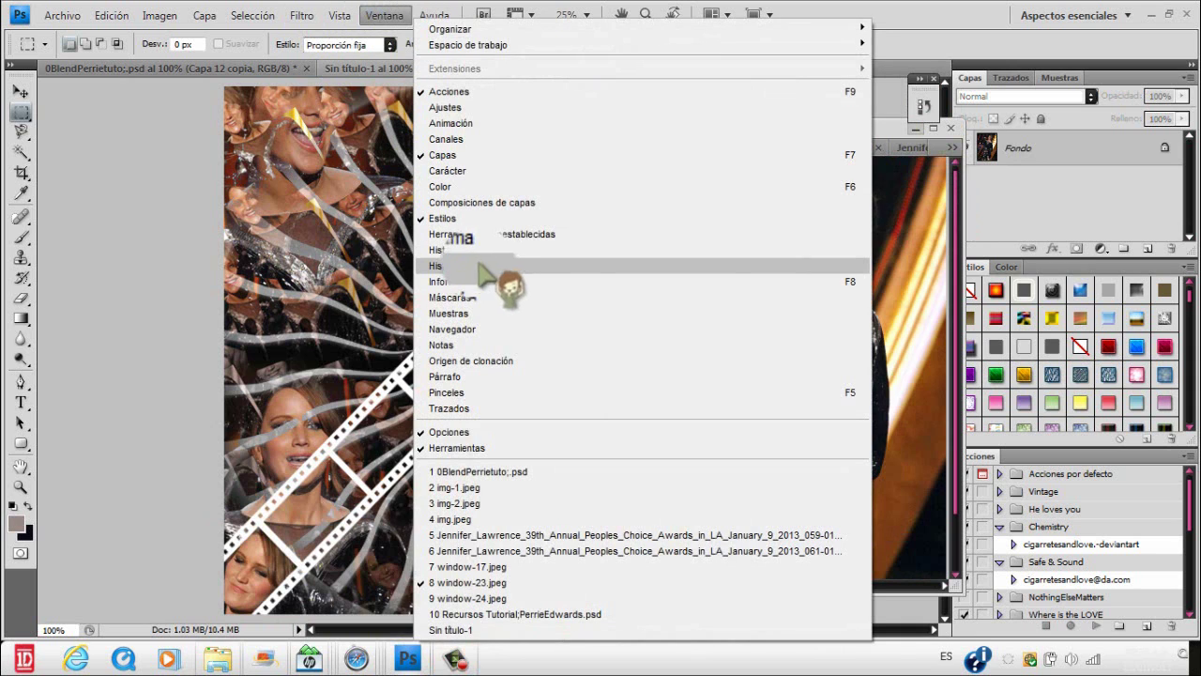
{"action": "left_click", "coordinate": [902, 239]}
{"action": "left_click", "coordinate": [924, 109]}
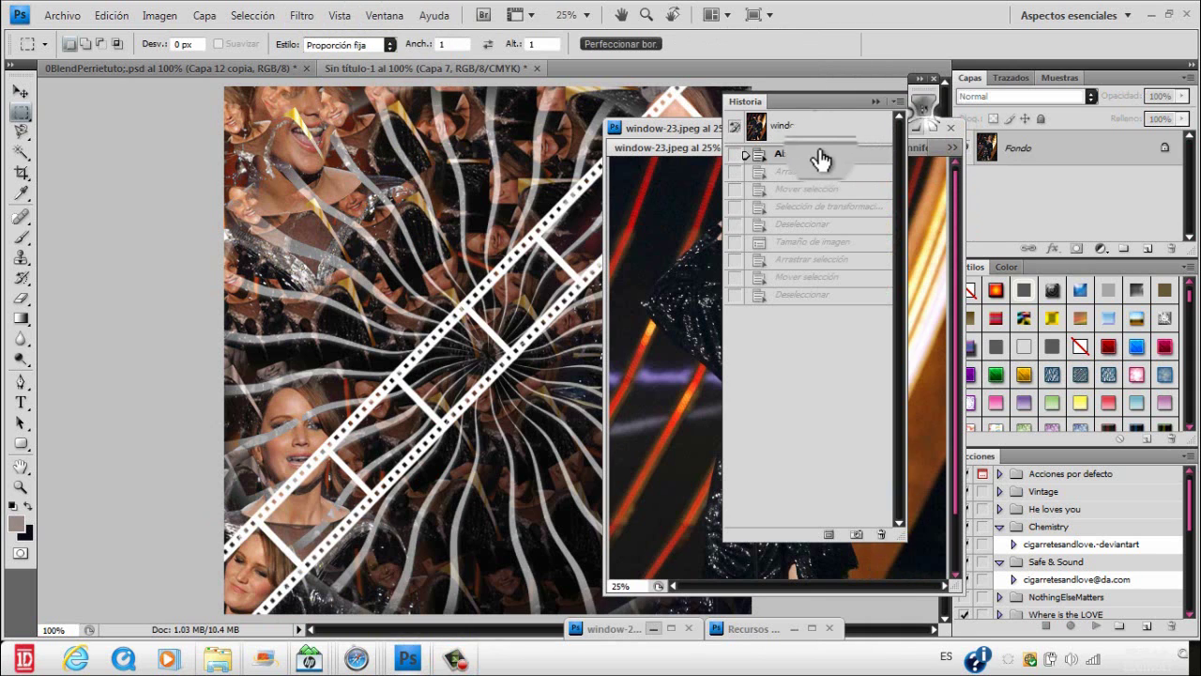
{"action": "left_click", "coordinate": [924, 109]}
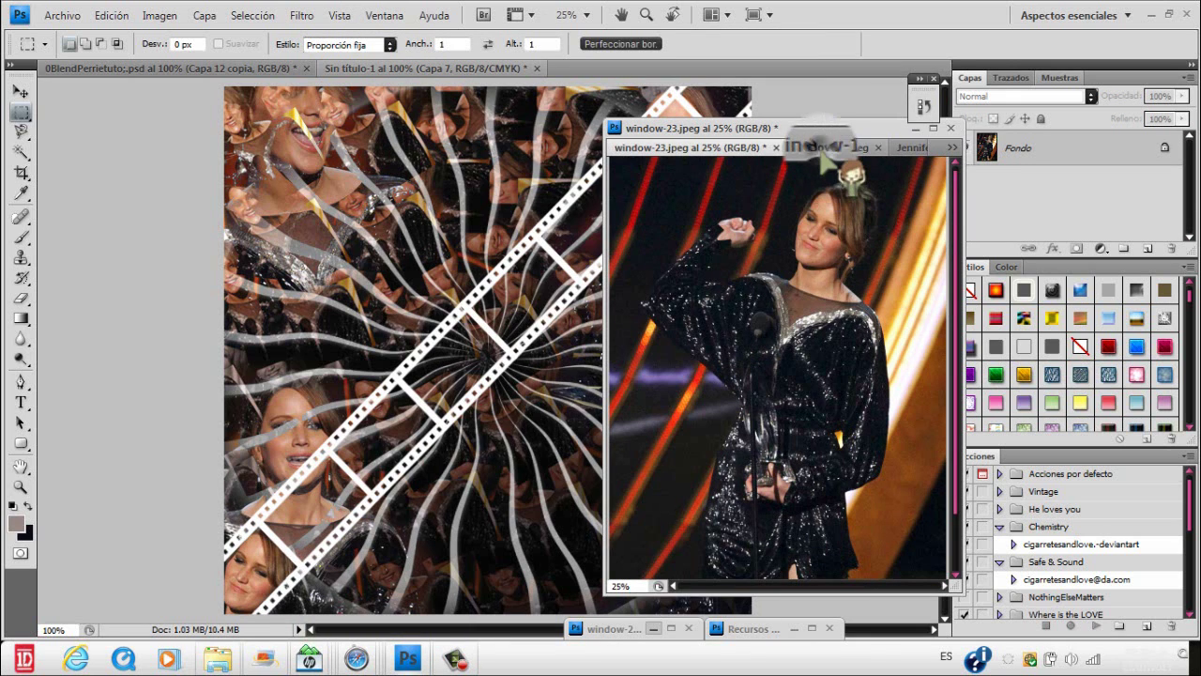
- Bring up the window-17.jpeg photo and move its floating window clear of the layer list
{"action": "left_click_drag", "start_coordinate": [824, 162], "coordinate": [826, 162]}
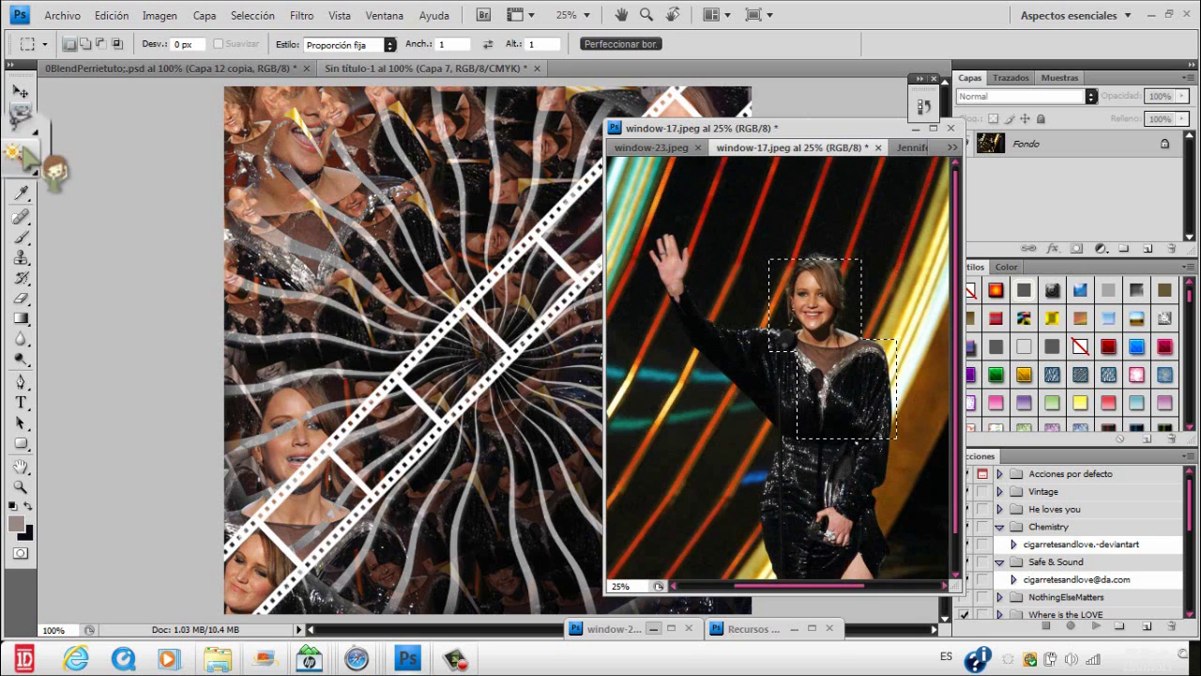
{"action": "left_click", "coordinate": [22, 94]}
{"action": "left_click", "coordinate": [334, 266]}
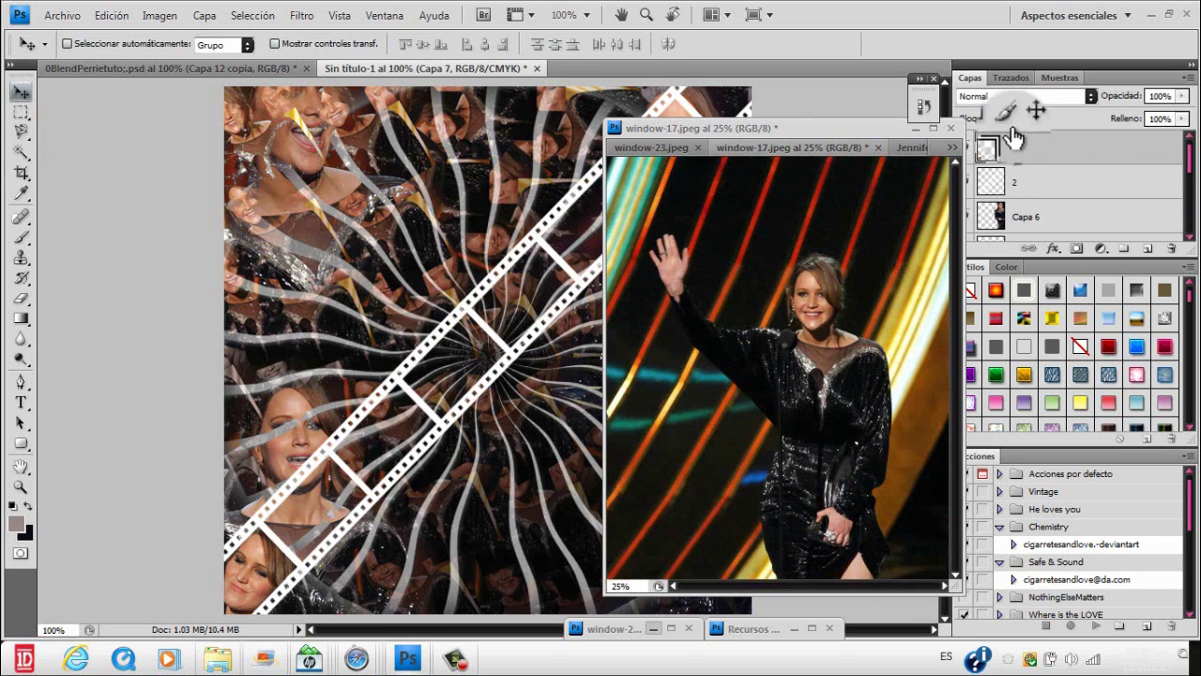
{"action": "left_click_drag", "start_coordinate": [820, 133], "coordinate": [766, 133]}
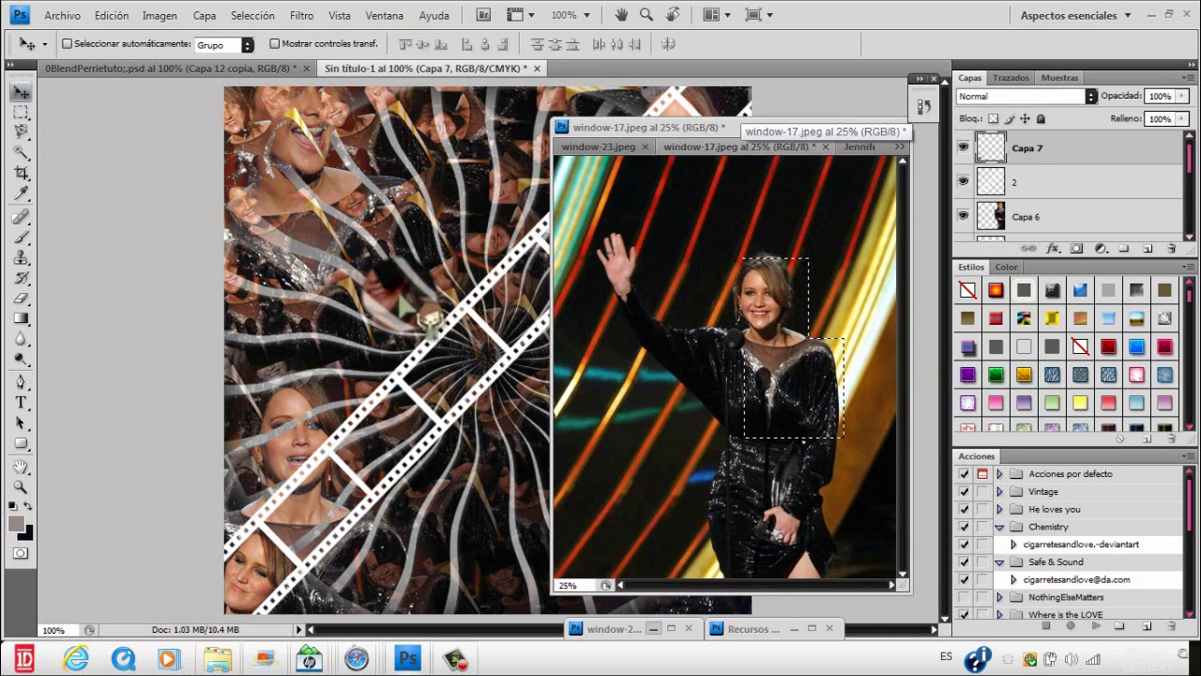
{"action": "left_click", "coordinate": [404, 297]}
- Select the second film frame from the lower left on layer 2 with the Magic Wand and minimize the photo window
{"action": "left_click", "coordinate": [963, 183]}
{"action": "left_click", "coordinate": [963, 183]}
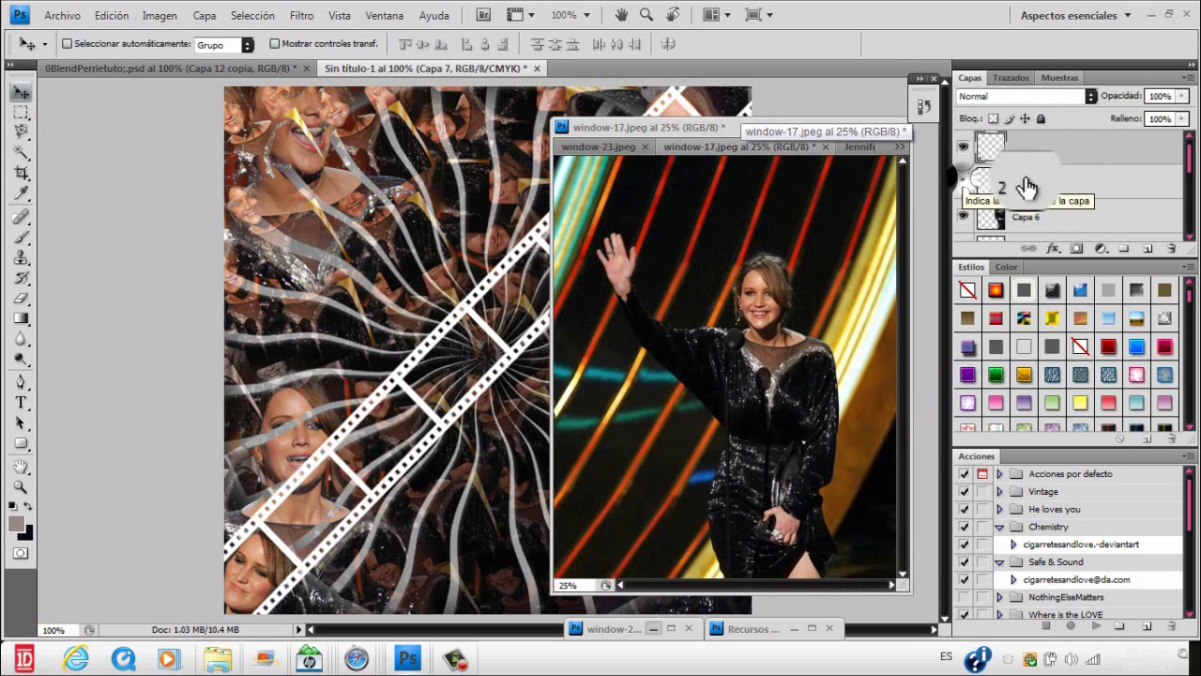
{"action": "left_click", "coordinate": [1040, 184]}
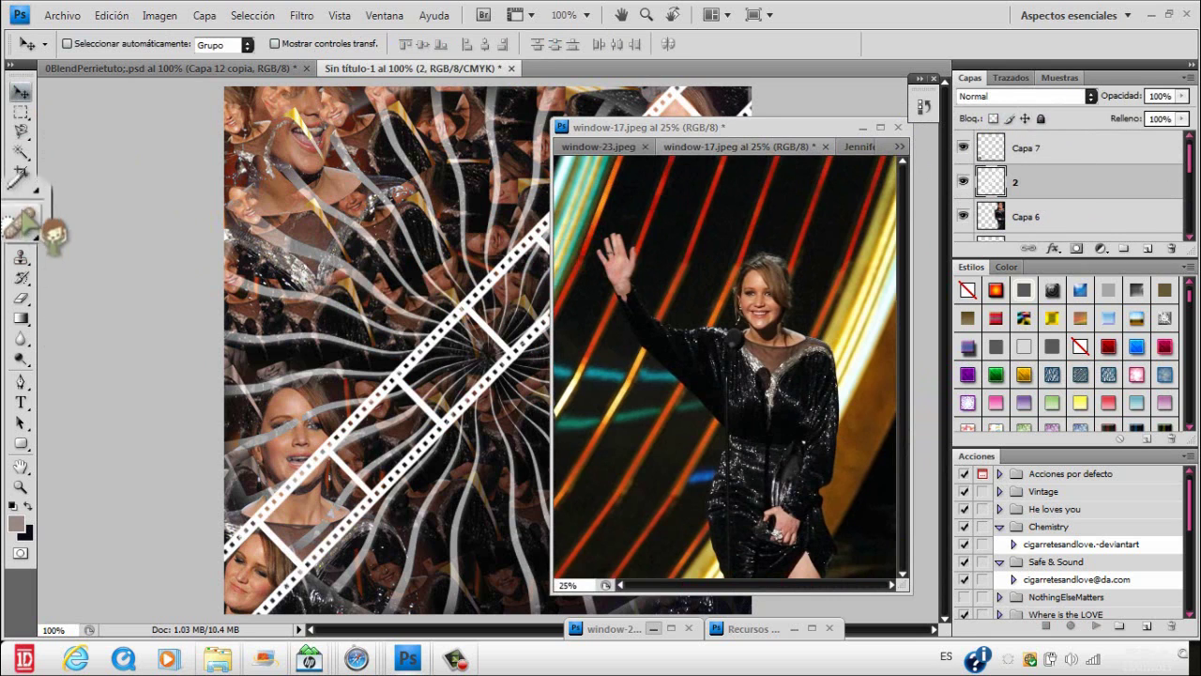
{"action": "left_click", "coordinate": [21, 152]}
{"action": "left_click", "coordinate": [314, 506]}
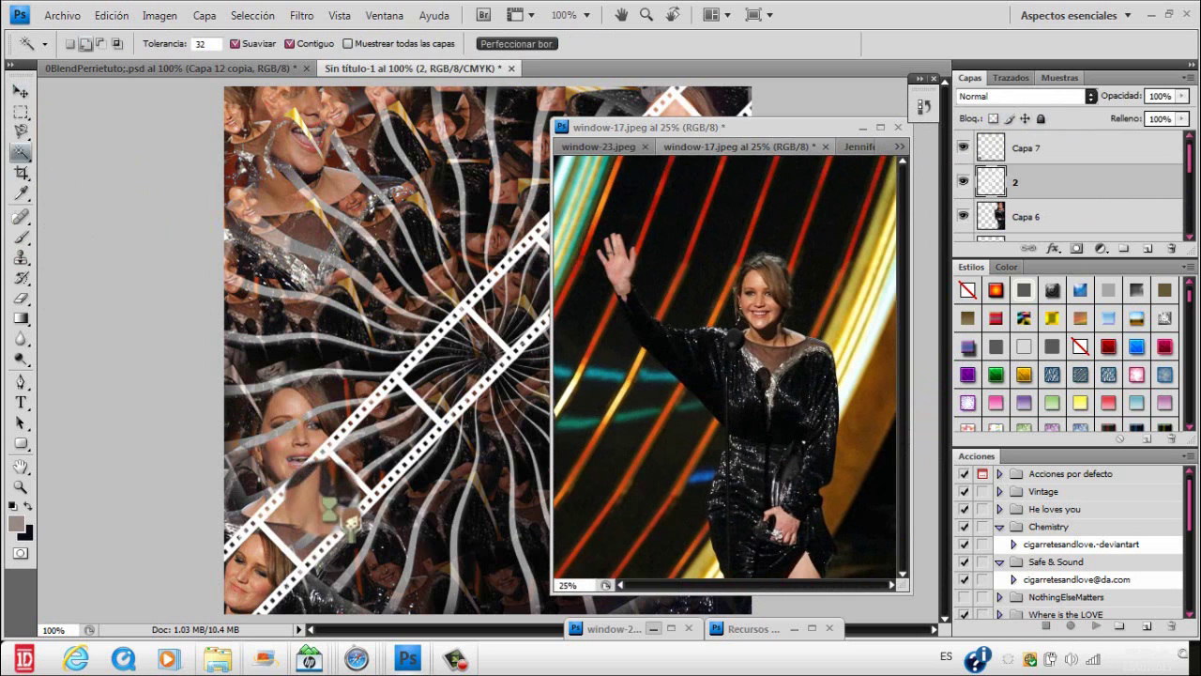
{"action": "left_click", "coordinate": [20, 111]}
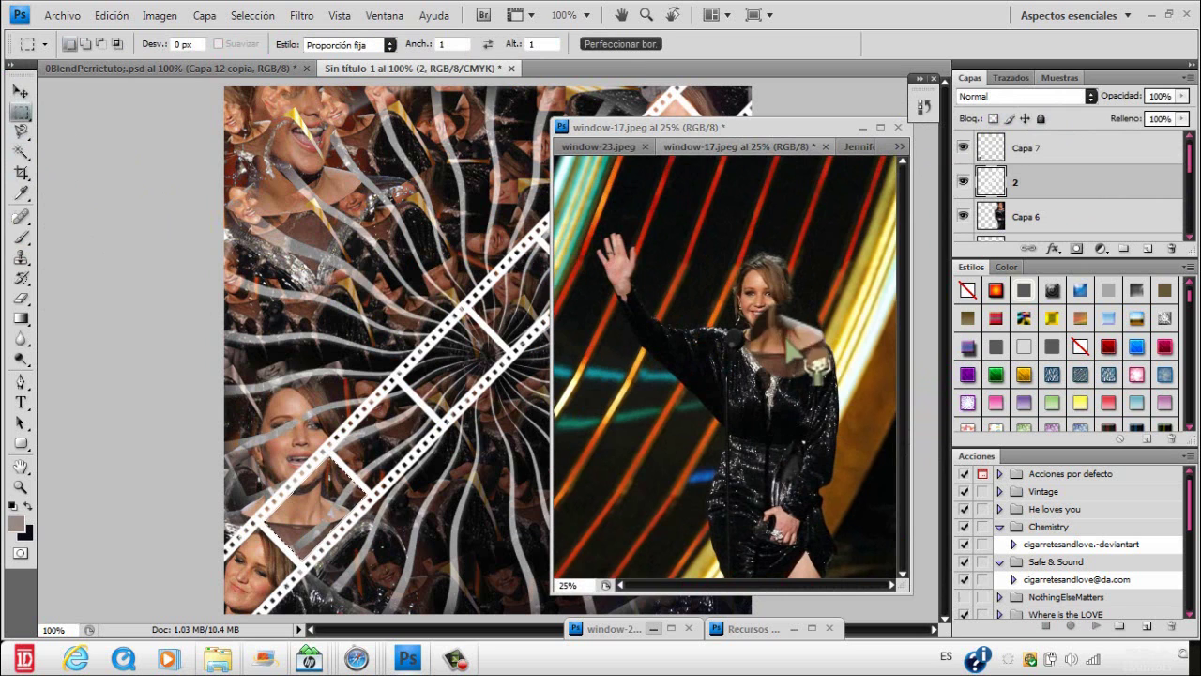
{"action": "left_click", "coordinate": [863, 127]}
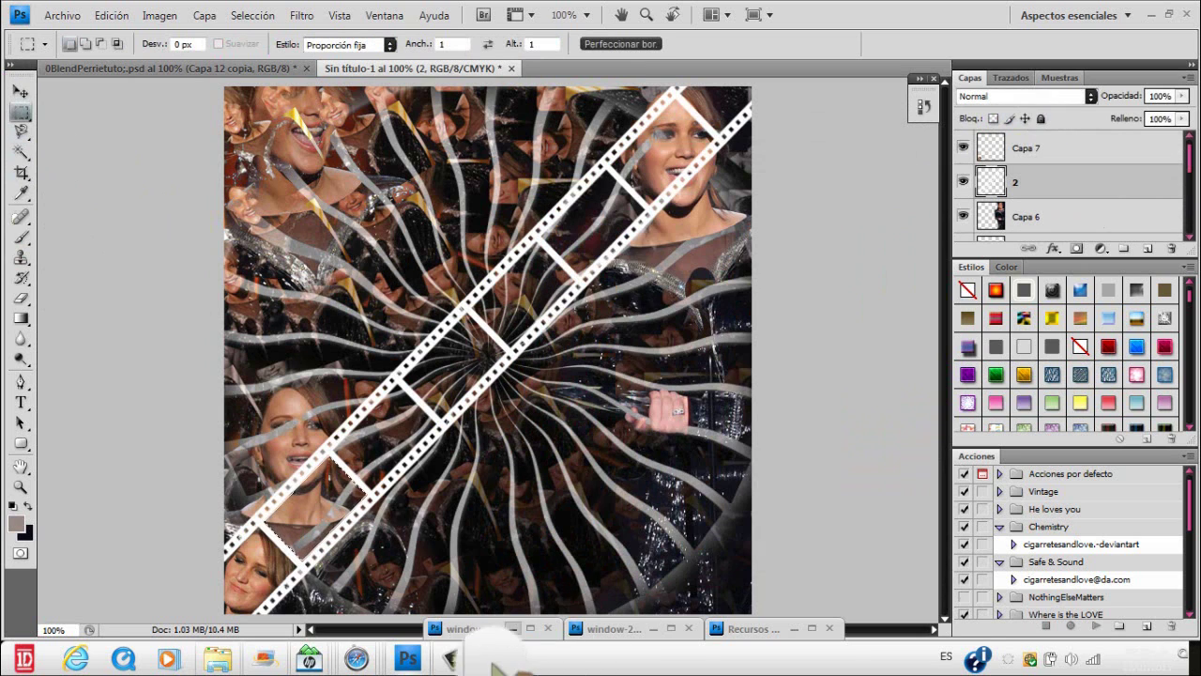
{"action": "left_click", "coordinate": [455, 659]}
{"action": "left_click", "coordinate": [1111, 596]}
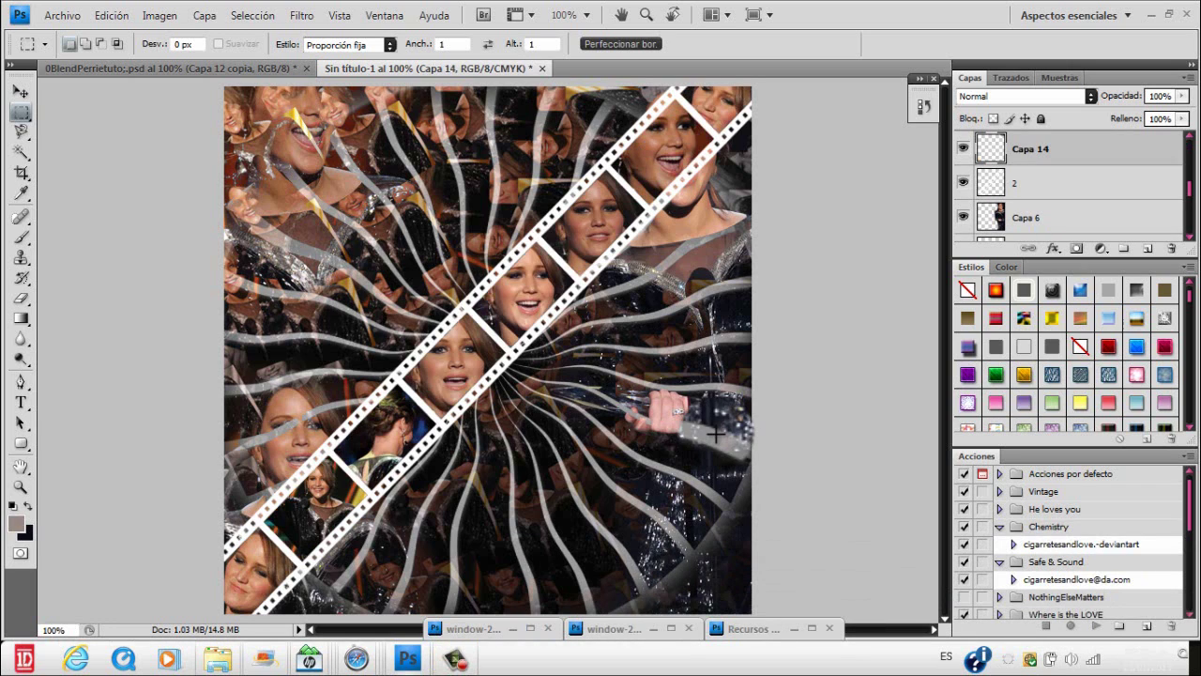
- Merge the film-frame photo layers from Capa 14 through Capa 7 into one layer and toggle its visibility to check it
{"action": "left_click_drag", "start_coordinate": [1028, 217], "coordinate": [1041, 237]}
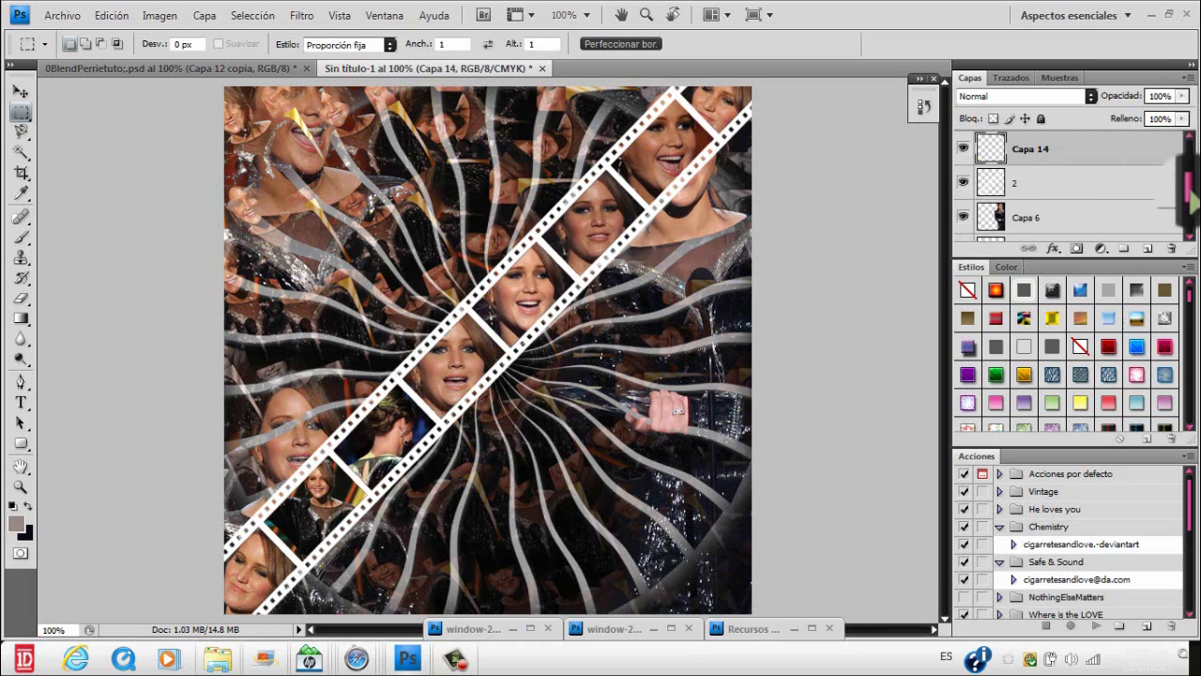
{"action": "left_click_drag", "start_coordinate": [1190, 190], "coordinate": [1187, 150]}
{"action": "left_click", "coordinate": [1145, 148], "text": "shift"}
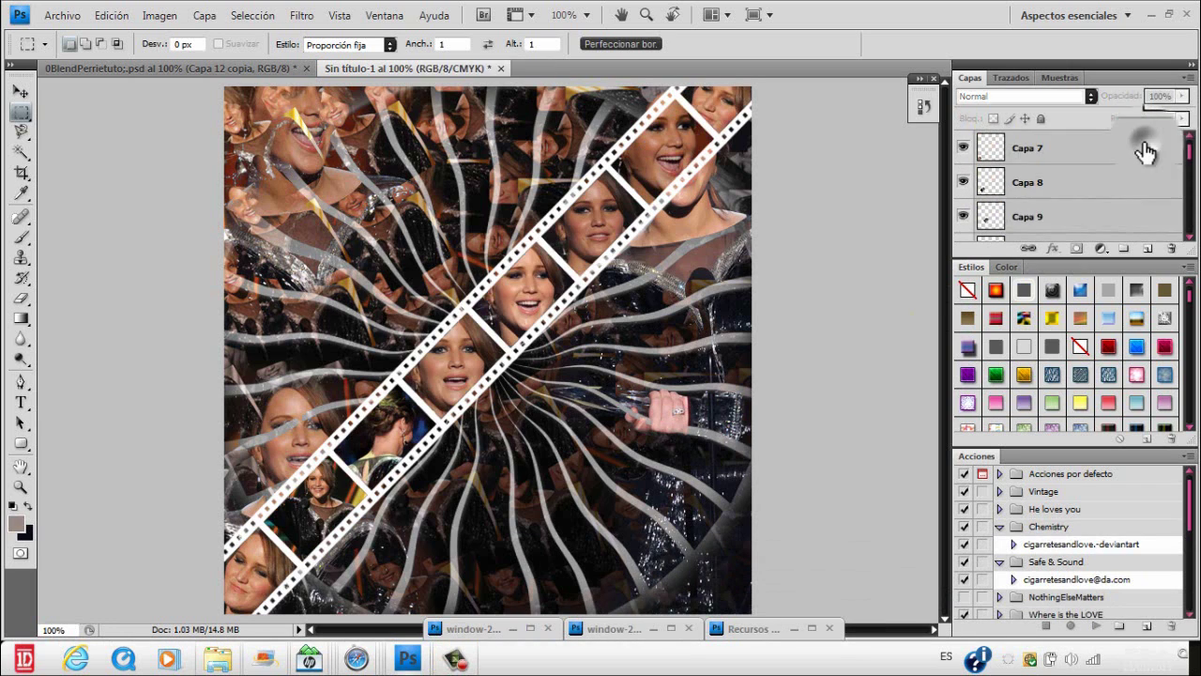
{"action": "key", "text": "ctrl+e"}
{"action": "left_click", "coordinate": [963, 148]}
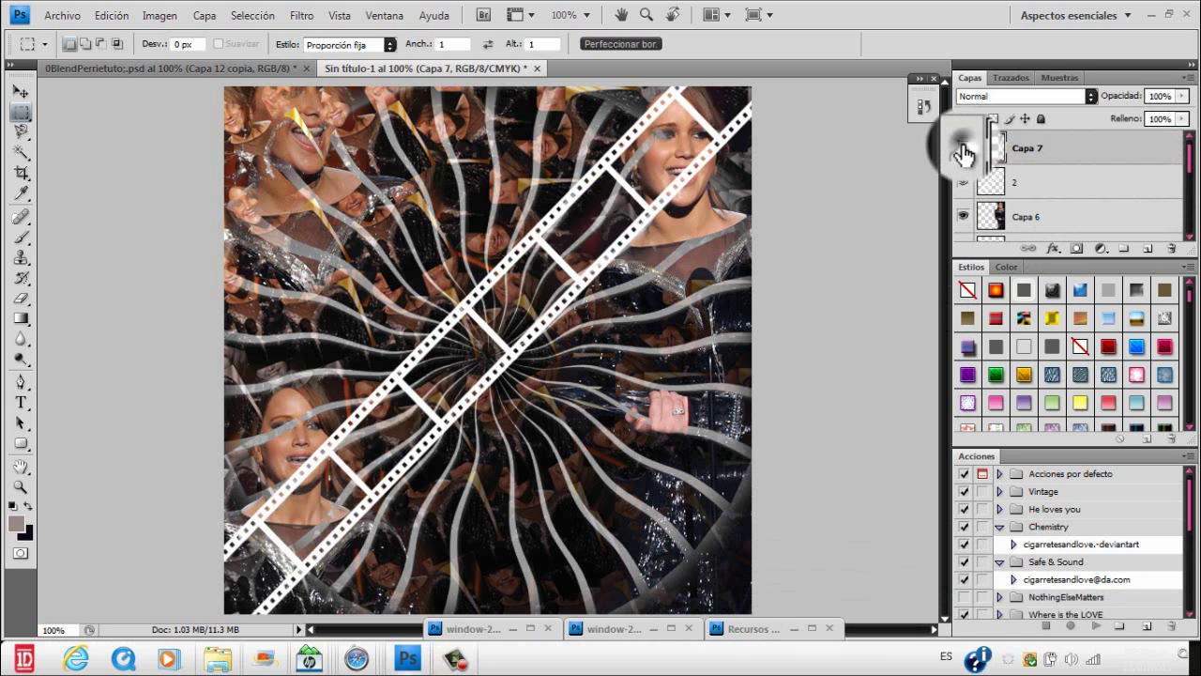
{"action": "left_click", "coordinate": [963, 147]}
{"action": "left_click", "coordinate": [963, 148]}
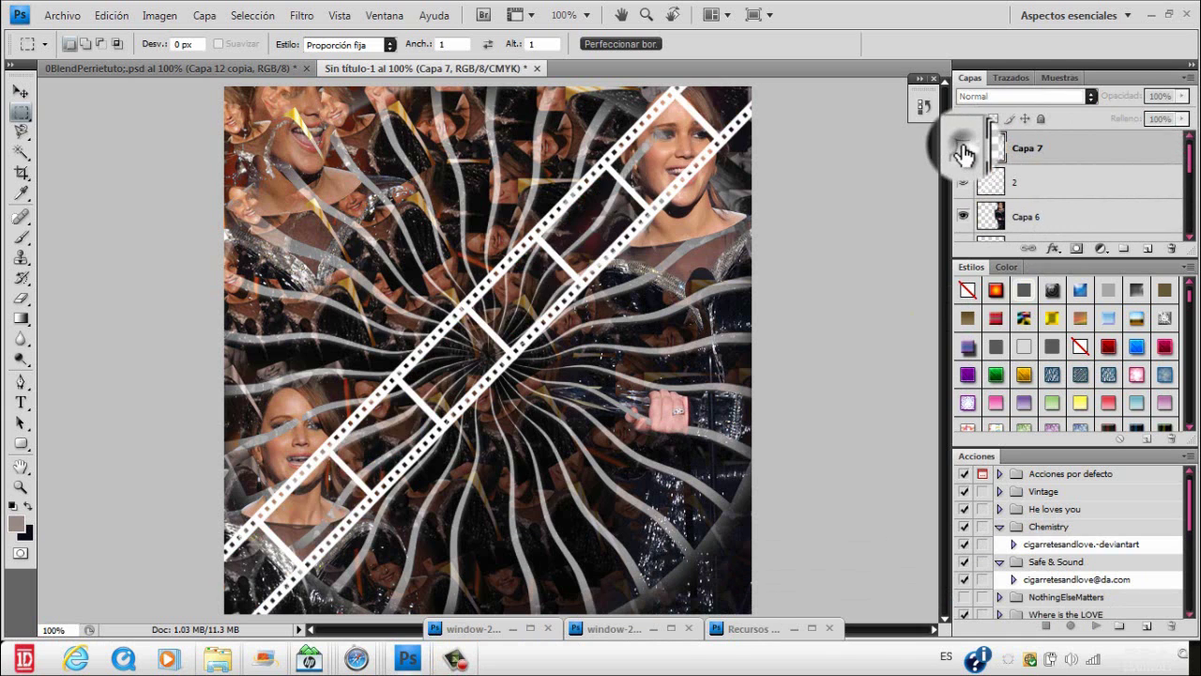
- Add a Sombra paralela and a Bisel y relieve with 72% depth and Contorno enabled to film strip layer 2
{"action": "double_click", "coordinate": [1104, 177]}
{"action": "left_click_drag", "start_coordinate": [721, 127], "coordinate": [907, 40]}
{"action": "left_click", "coordinate": [678, 108]}
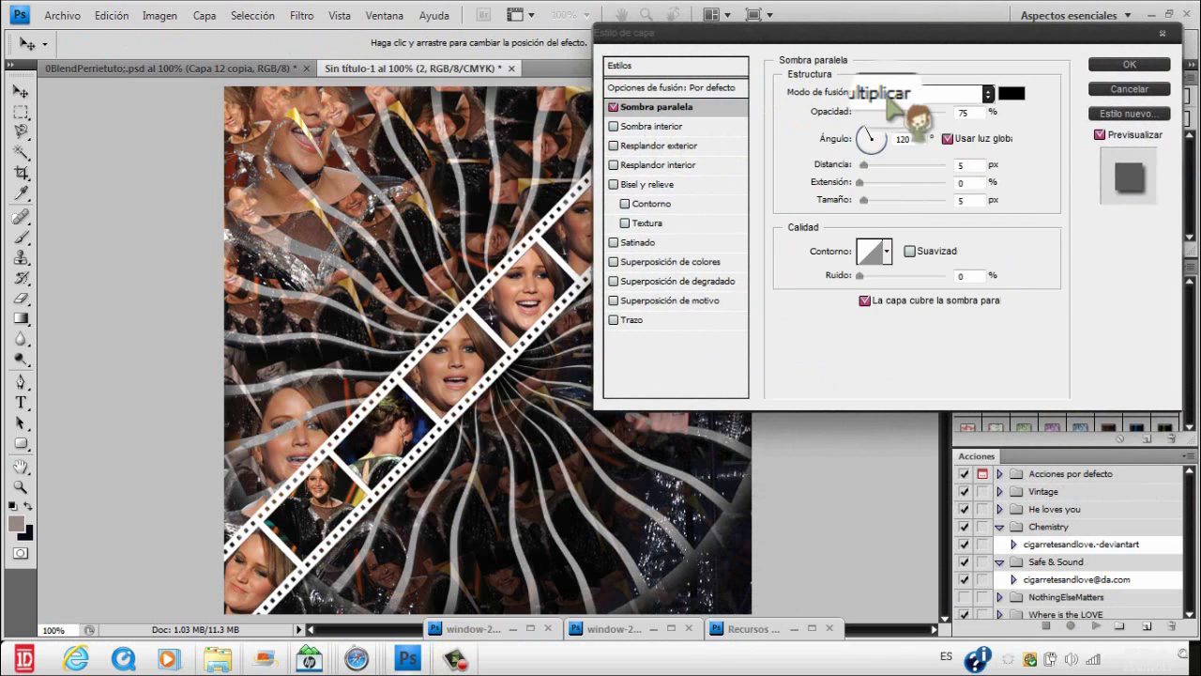
{"action": "left_click", "coordinate": [650, 184]}
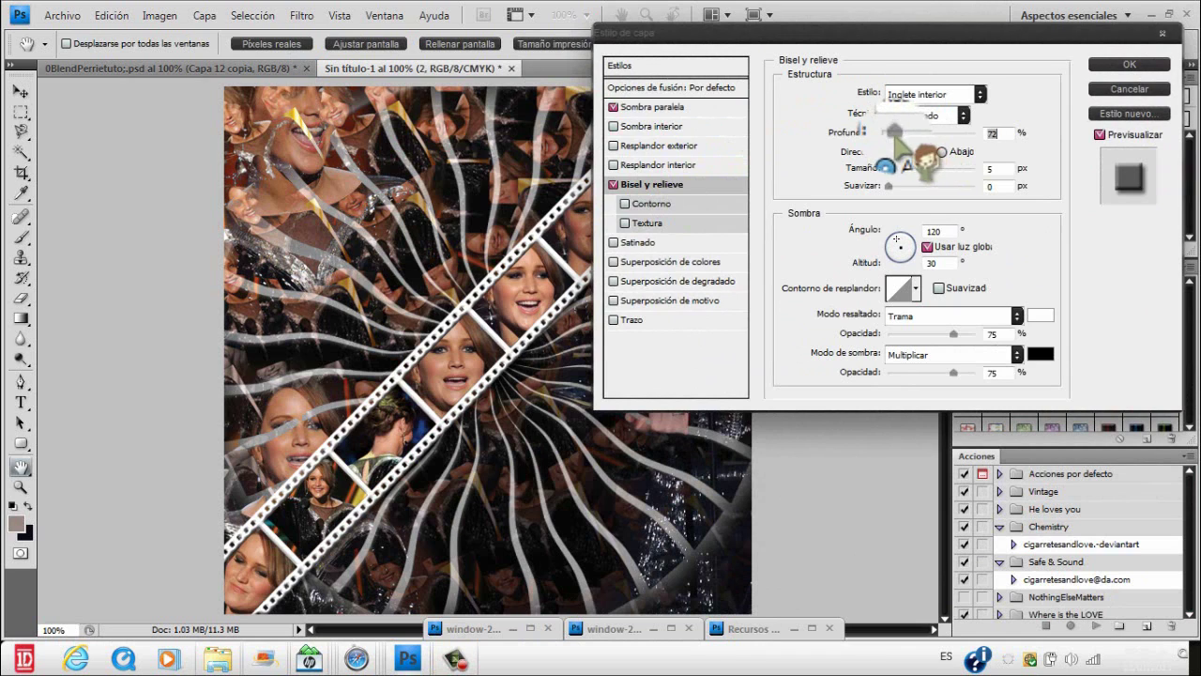
{"action": "left_click", "coordinate": [647, 204]}
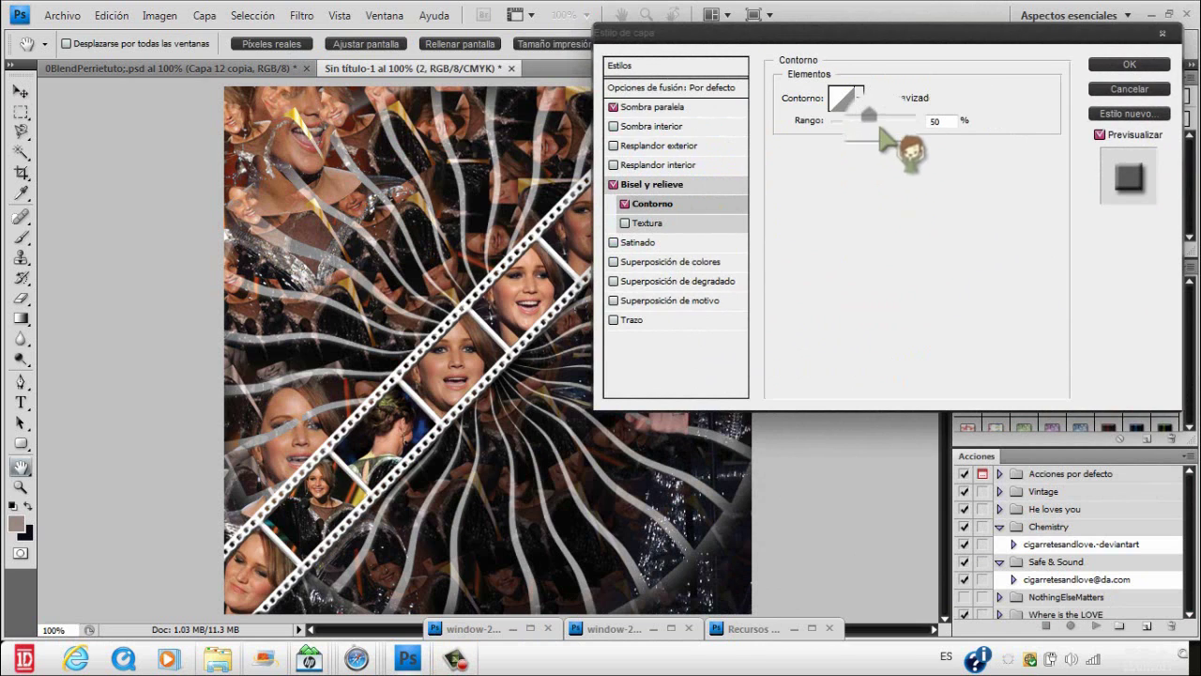
- Add a dark grey #3f3b39 Superposición de colores to film strip layer 2
{"action": "left_click", "coordinate": [694, 265]}
{"action": "left_click", "coordinate": [1011, 94]}
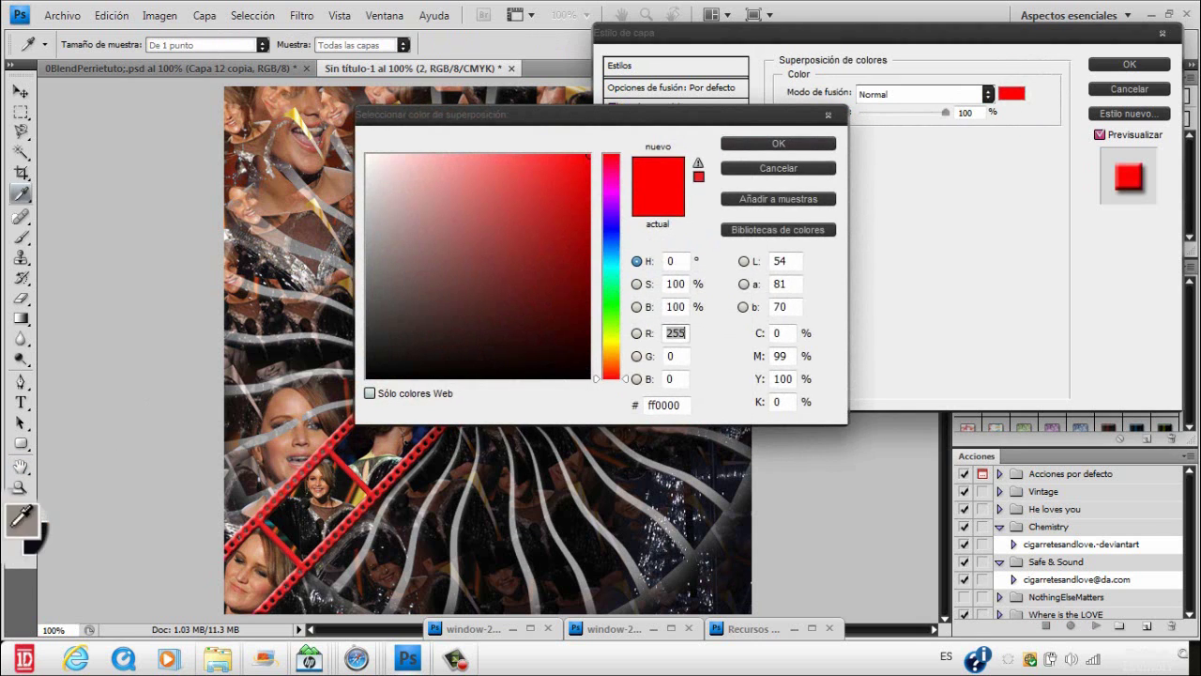
{"action": "left_click", "coordinate": [12, 527]}
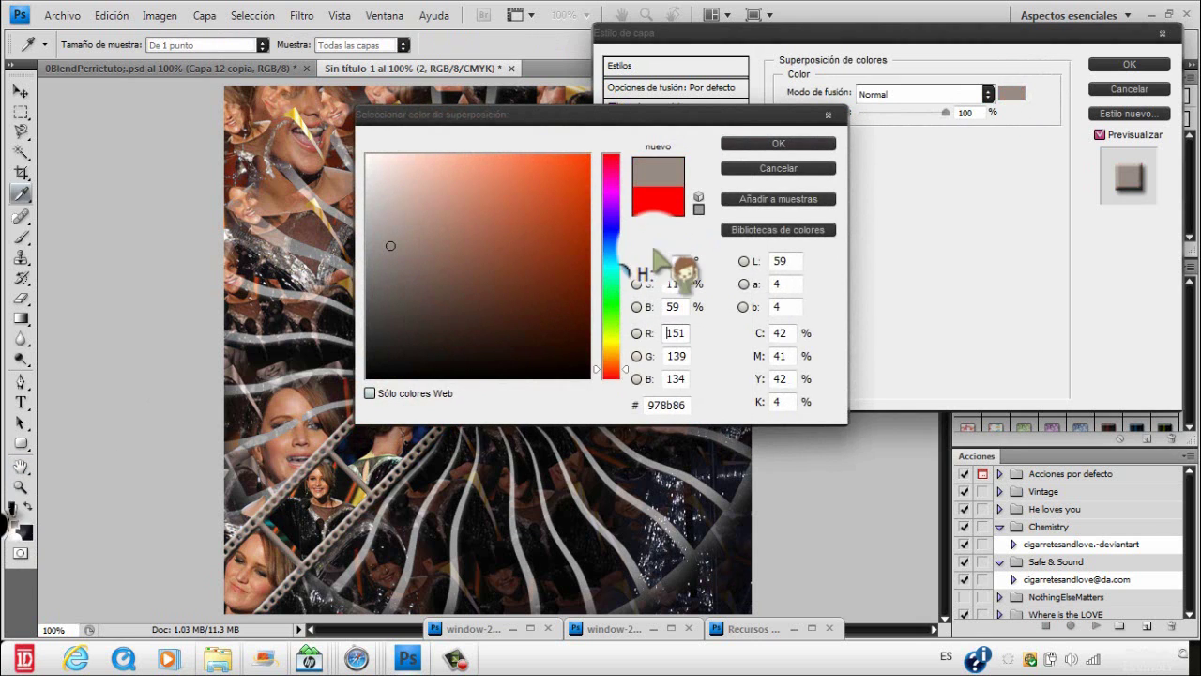
{"action": "left_click", "coordinate": [31, 531]}
{"action": "left_click", "coordinate": [14, 522]}
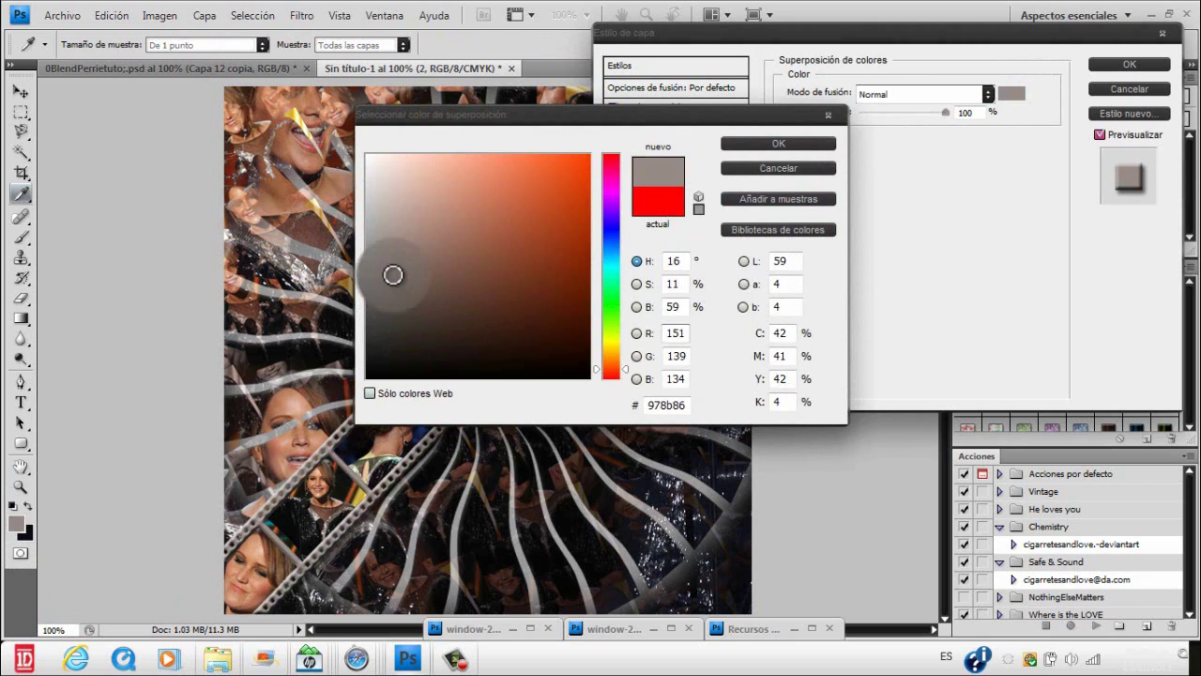
{"action": "left_click", "coordinate": [392, 274]}
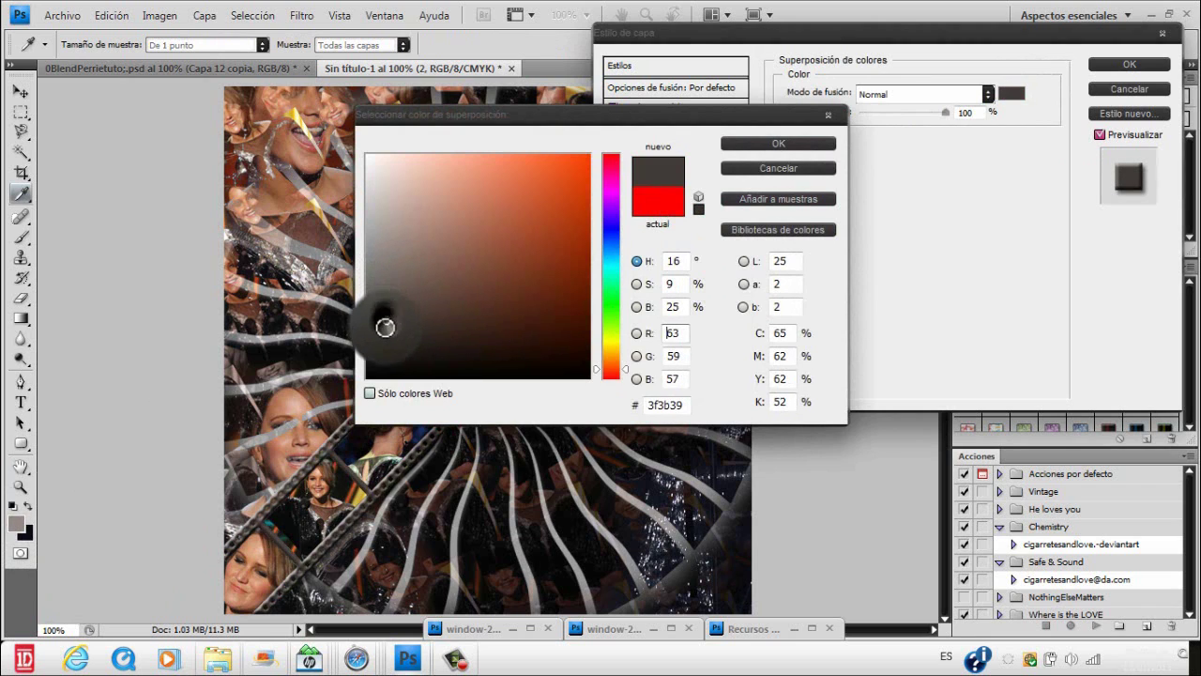
{"action": "left_click", "coordinate": [777, 143]}
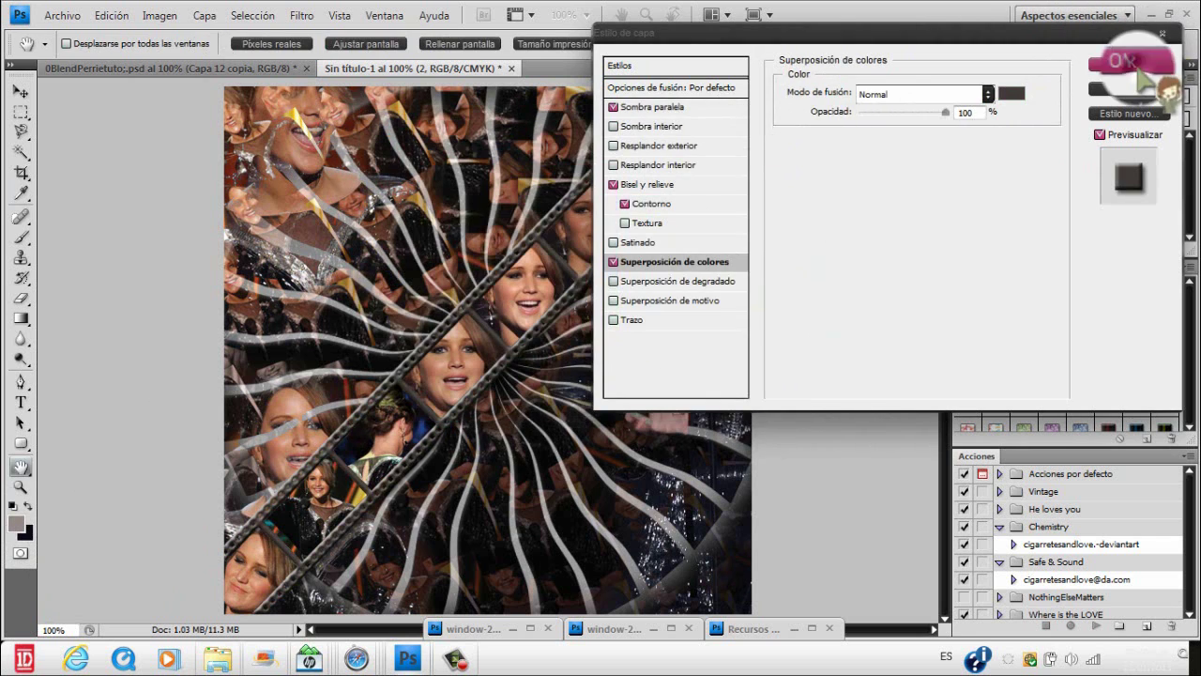
{"action": "left_click", "coordinate": [1130, 62]}
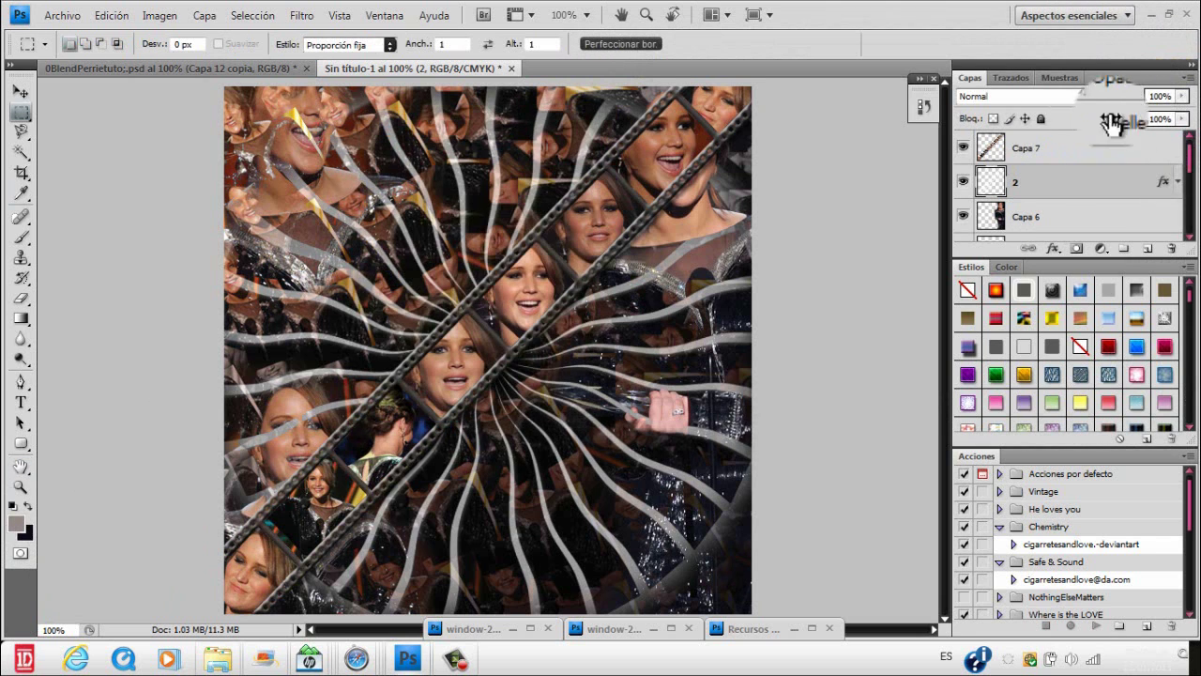
- Merge film strip layer 2 with the photo layer Capa 7 and show the hidden sparkles copies in the 0BlendPerrietuto;.psd reference
{"action": "left_click_drag", "start_coordinate": [1049, 160], "coordinate": [208, 71]}
{"action": "left_click", "coordinate": [963, 190]}
{"action": "left_click", "coordinate": [963, 155]}
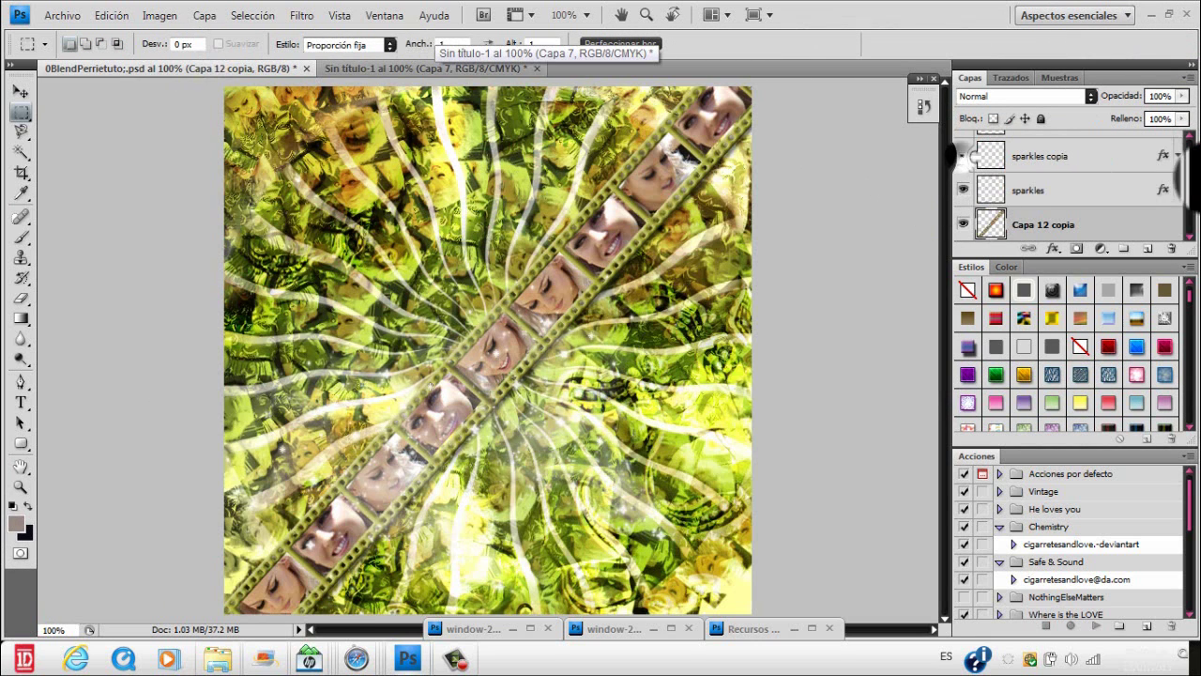
{"action": "scroll", "coordinate": [1184, 192], "scroll_direction": "up", "scroll_amount": 2}
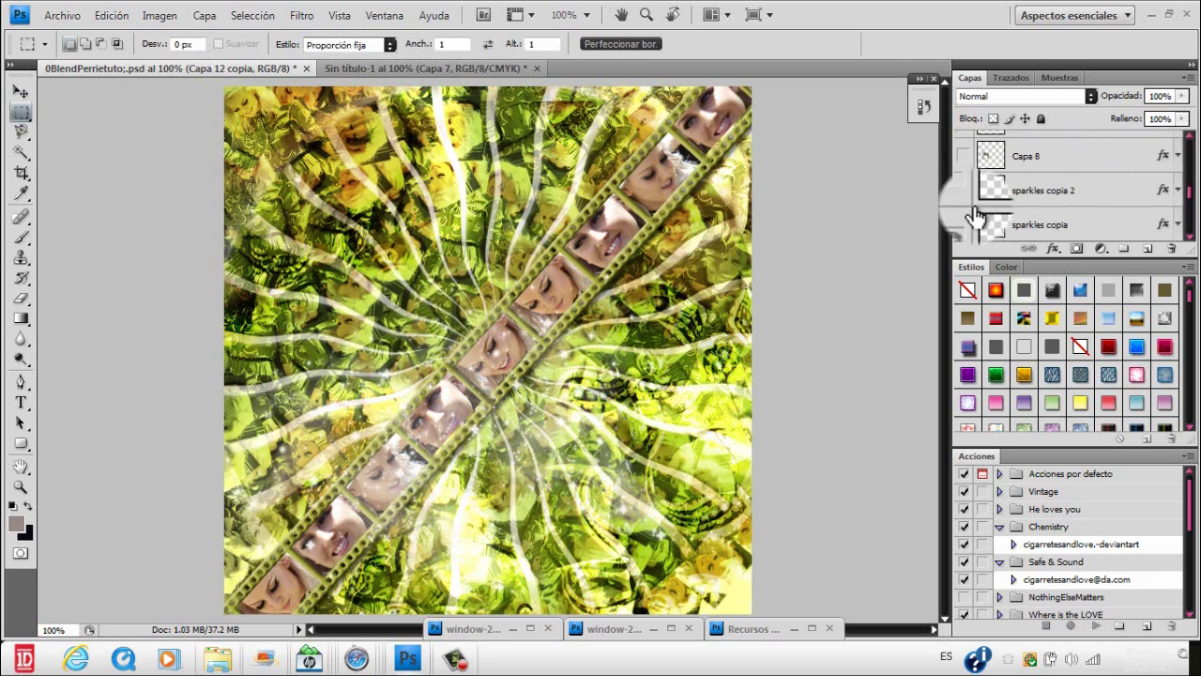
{"action": "left_click", "coordinate": [963, 192]}
{"action": "left_click_drag", "start_coordinate": [966, 190], "coordinate": [488, 91]}
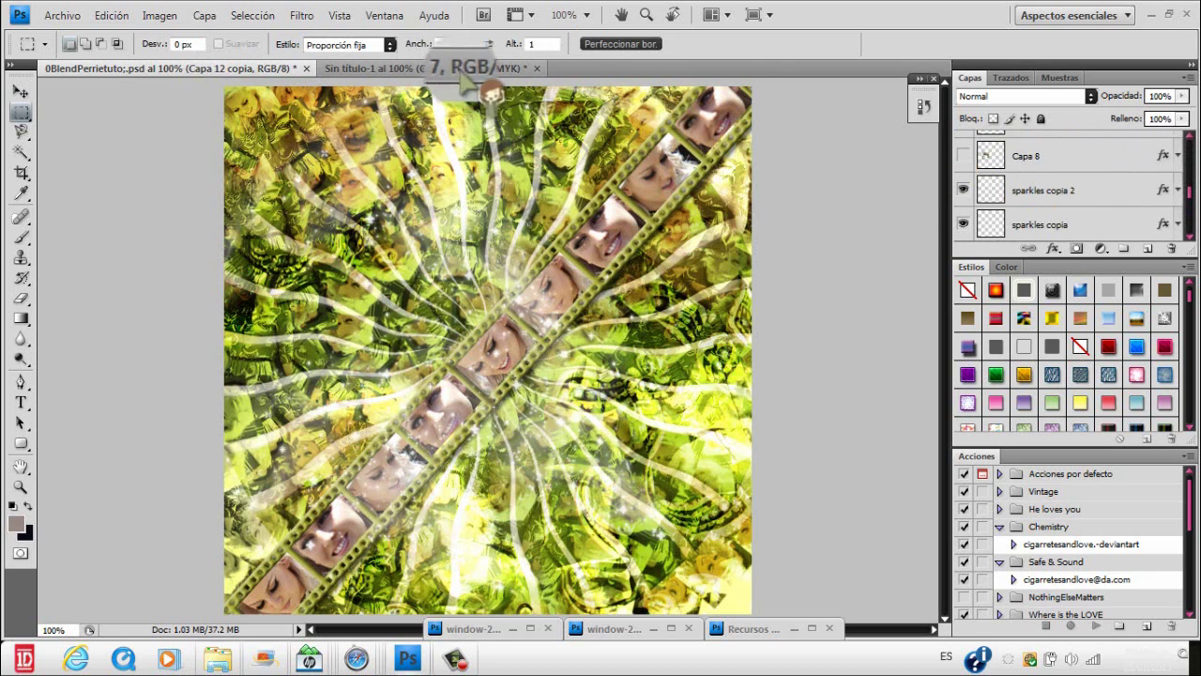
- Copy the sparkles layer 3 from Recursos Tutorial;PerrieEdwards.psd into the Sin título-1 blend and minimize the resource window
{"action": "left_click", "coordinate": [457, 70]}
{"action": "double_click", "coordinate": [744, 630]}
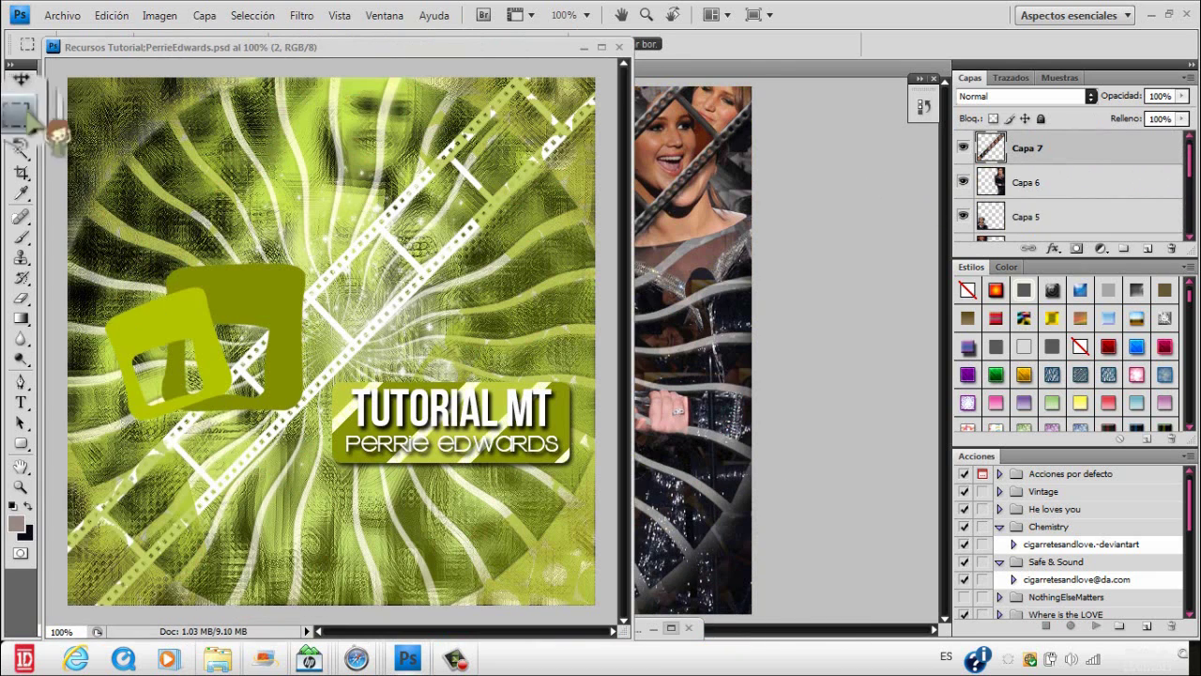
{"action": "left_click", "coordinate": [20, 92]}
{"action": "left_click_drag", "start_coordinate": [84, 160], "coordinate": [82, 160]}
{"action": "left_click", "coordinate": [962, 191]}
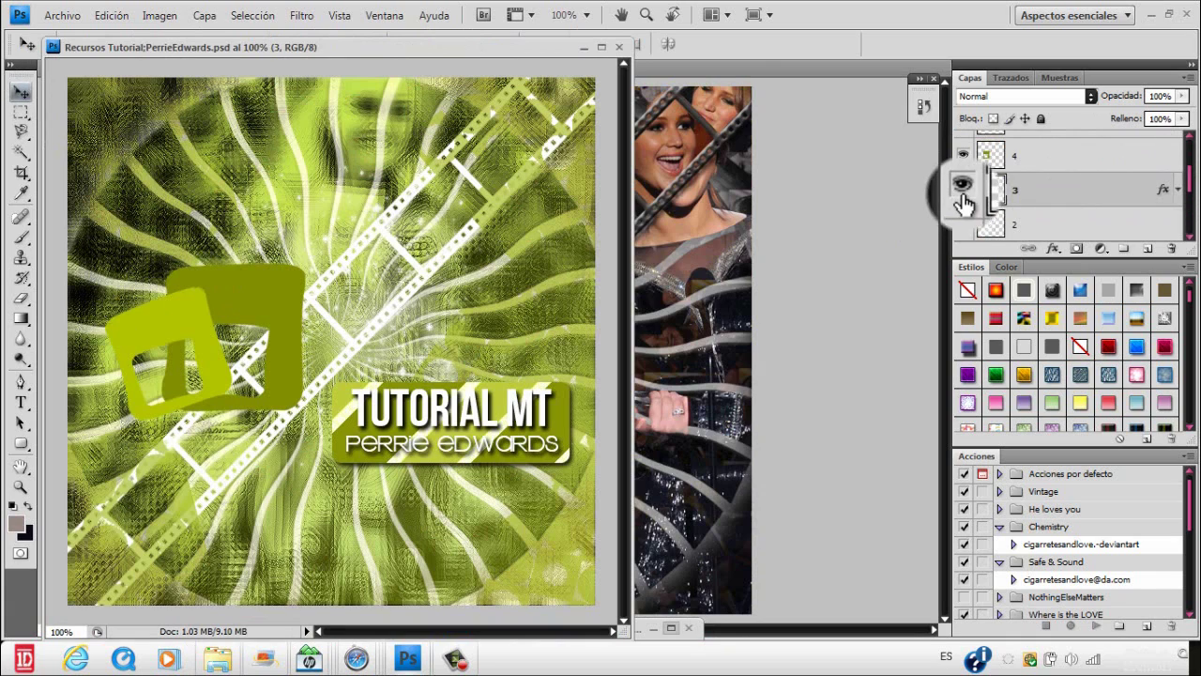
{"action": "left_click_drag", "start_coordinate": [1079, 187], "coordinate": [646, 105]}
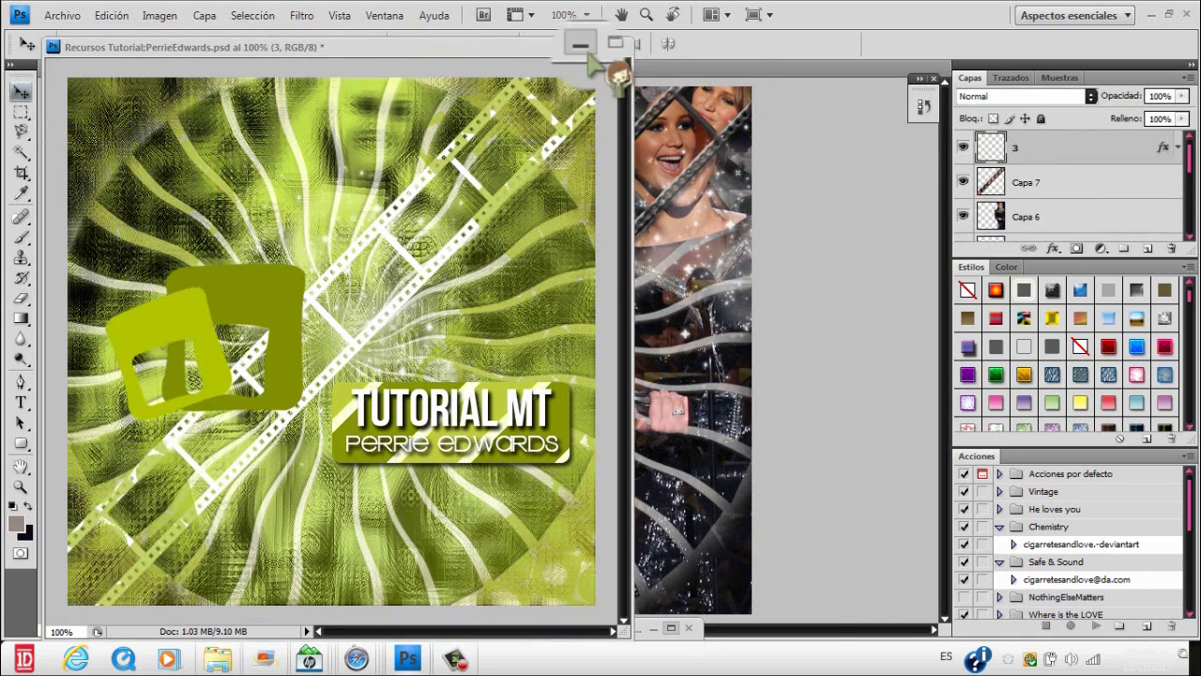
{"action": "left_click", "coordinate": [585, 48]}
- Position the sparkles near the middle of the blend and duplicate their layer
{"action": "left_click_drag", "start_coordinate": [760, 214], "coordinate": [561, 323]}
{"action": "key", "text": "ctrl+j"}
{"action": "key", "text": "ctrl+t"}
{"action": "key", "text": "Return"}
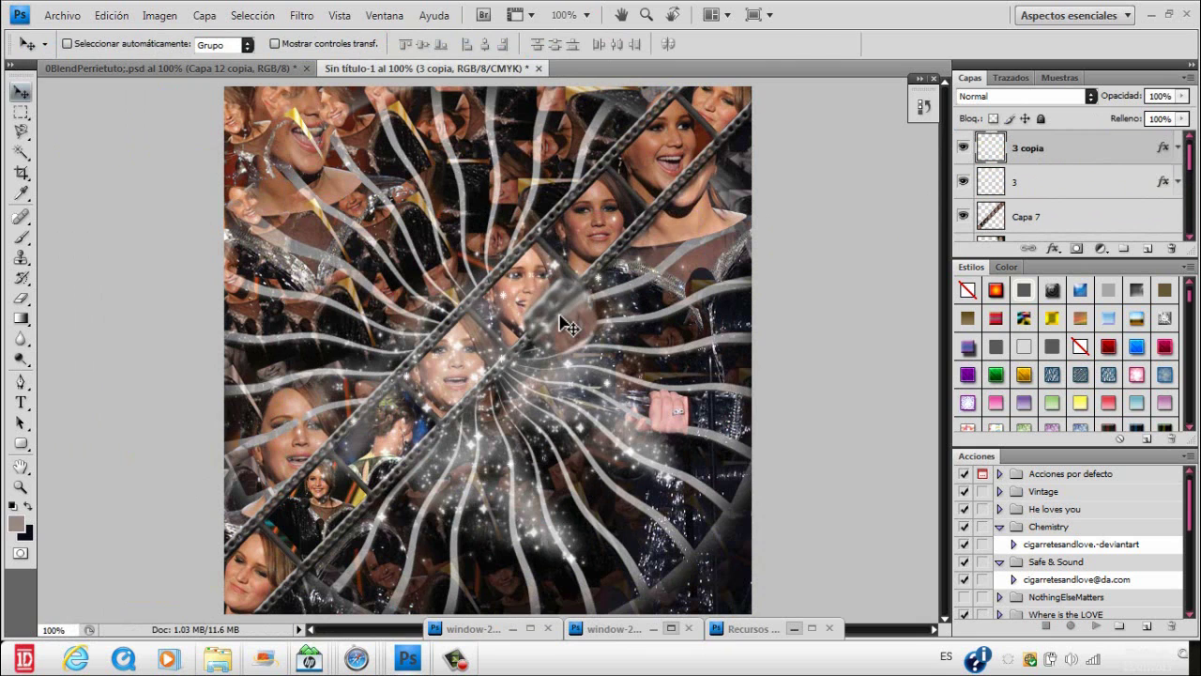
- Duplicate the sparkles layer again, flip the new copy vertically and move it up and to the left over the tiled photos
{"action": "key", "text": "ctrl+j"}
{"action": "key", "text": "ctrl+t"}
{"action": "right_click", "coordinate": [561, 322]}
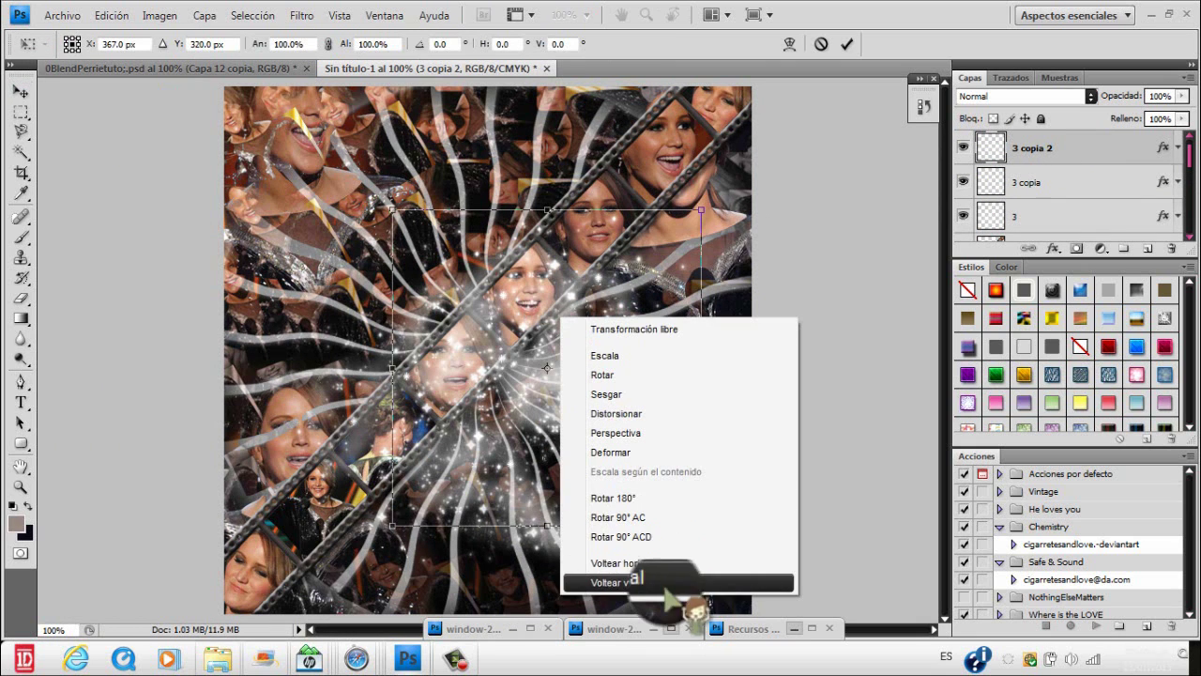
{"action": "left_click", "coordinate": [664, 587]}
{"action": "left_click_drag", "start_coordinate": [525, 338], "coordinate": [443, 250]}
{"action": "key", "text": "Return"}
- Shift all three sparkles layers together slightly down and to the left, ending with only 3 copia 2 selected
{"action": "left_click", "coordinate": [1070, 223], "text": "shift"}
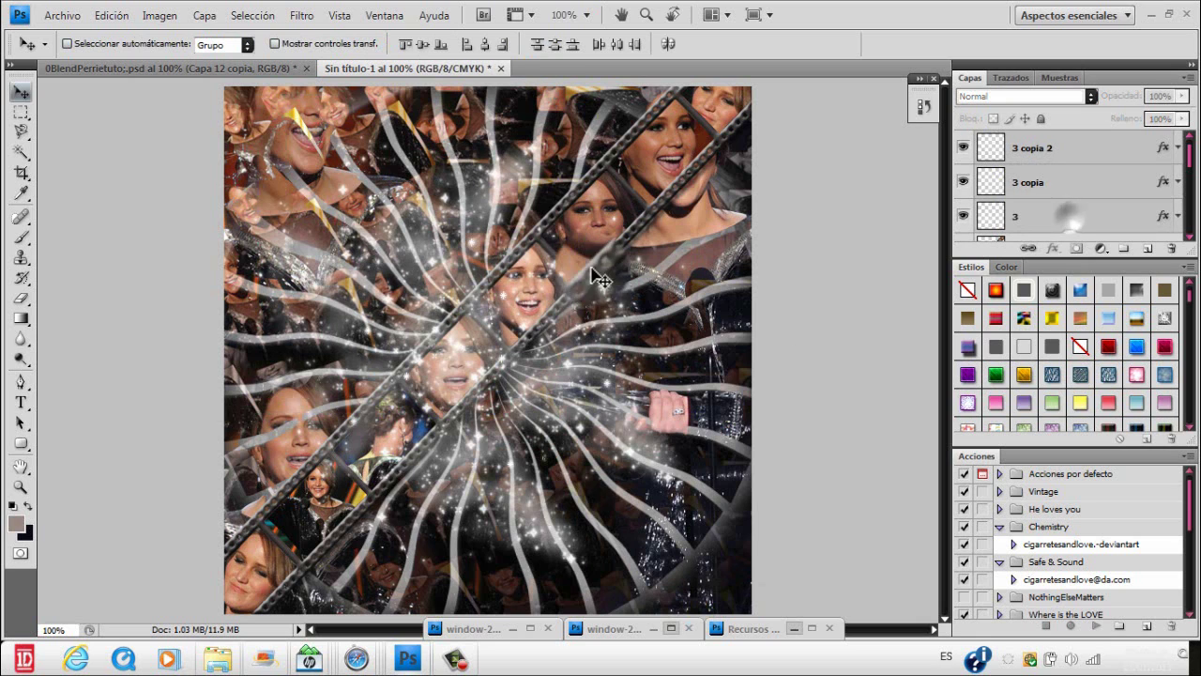
{"action": "left_click_drag", "start_coordinate": [560, 317], "coordinate": [531, 330]}
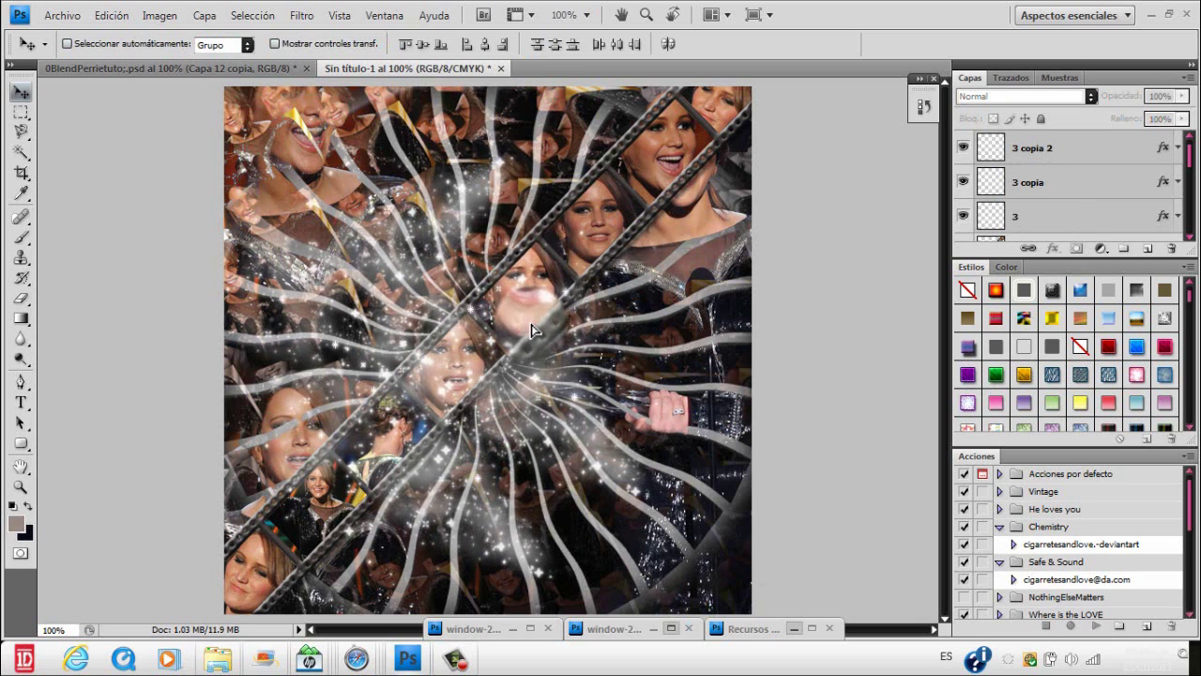
{"action": "left_click", "coordinate": [1117, 158]}
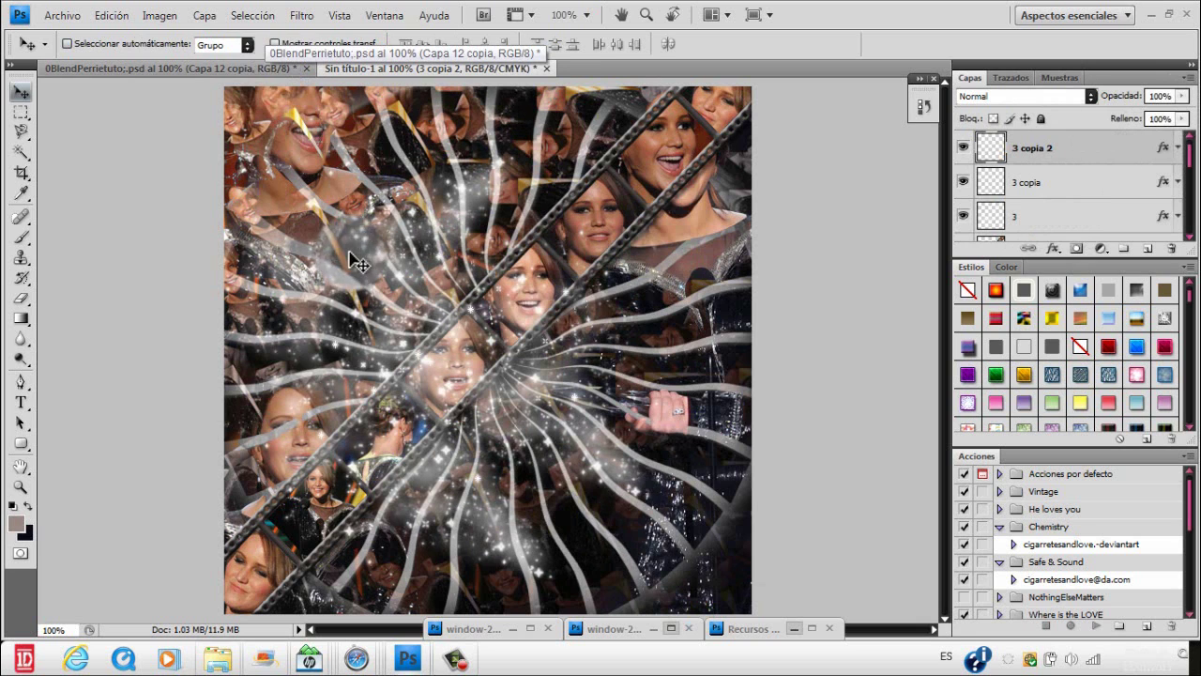
- Show the framed-photo layers Capa 8 and Capa 6 in the 0BlendPerrietuto;.psd reference
{"action": "left_click", "coordinate": [245, 68]}
{"action": "left_click_drag", "start_coordinate": [1189, 200], "coordinate": [1189, 193]}
{"action": "left_click", "coordinate": [963, 212]}
{"action": "left_click", "coordinate": [964, 178]}
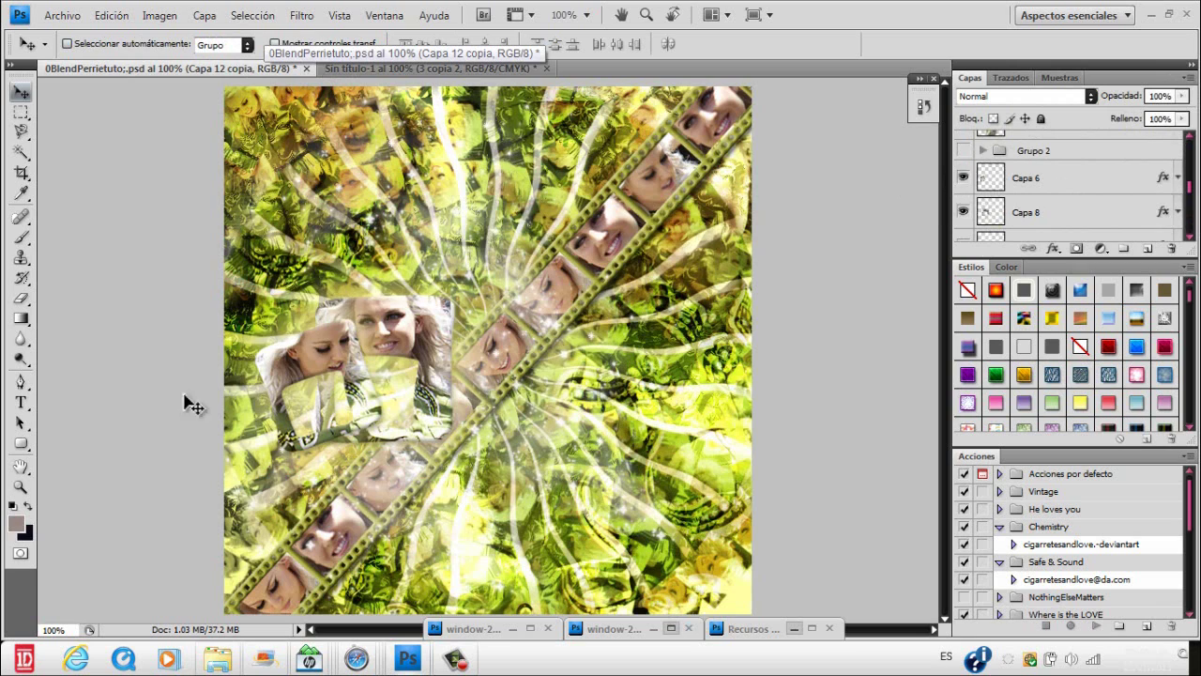
- Copy the green frame layers 4 and 5 from Recursos Tutorial;PerrieEdwards.psd into Sin título-1 and minimize the resource window
{"action": "left_click", "coordinate": [342, 69]}
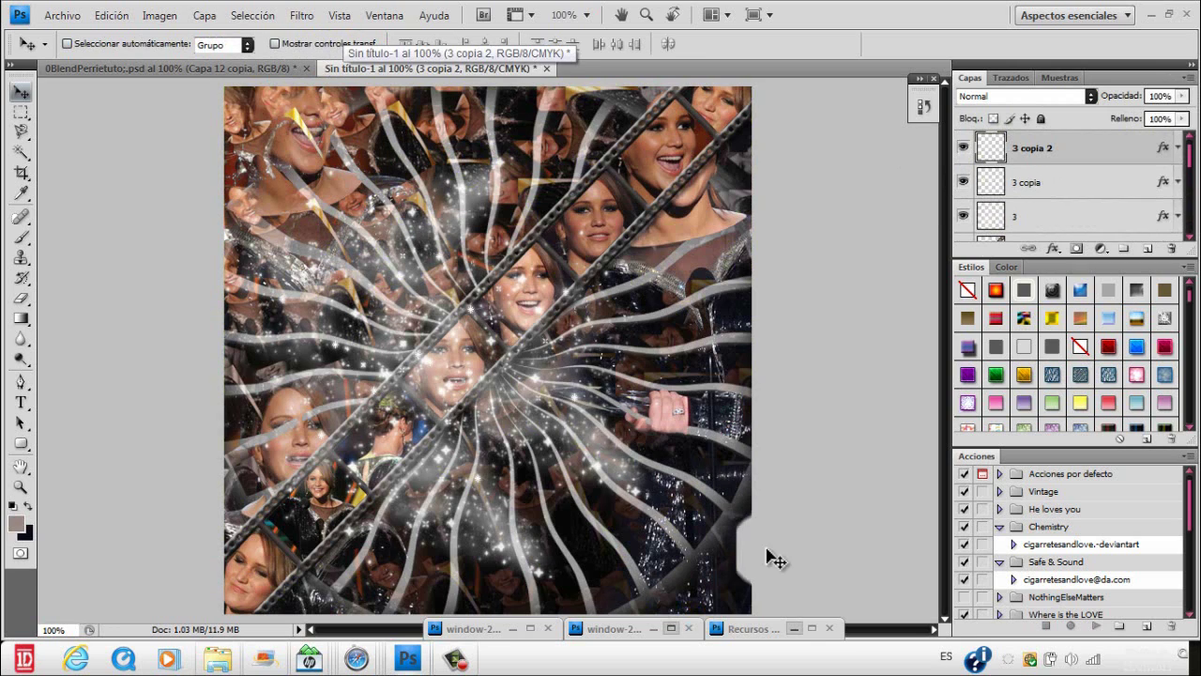
{"action": "left_click", "coordinate": [796, 627]}
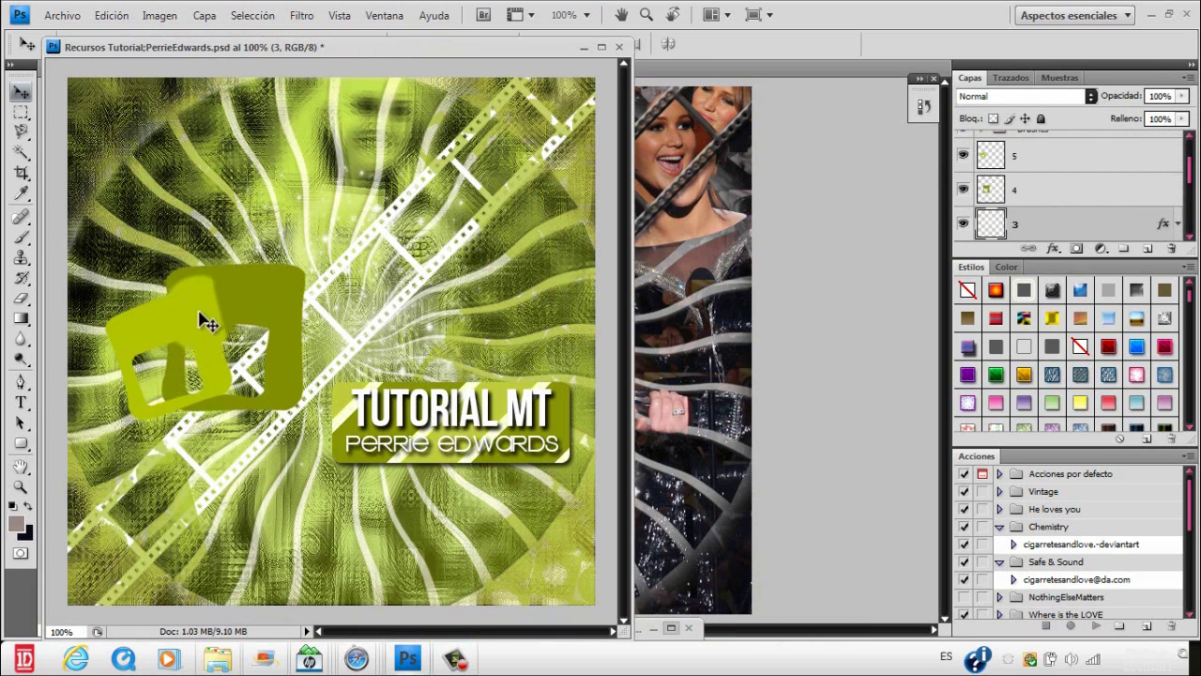
{"action": "left_click_drag", "start_coordinate": [1041, 204], "coordinate": [642, 55]}
{"action": "left_click", "coordinate": [583, 48]}
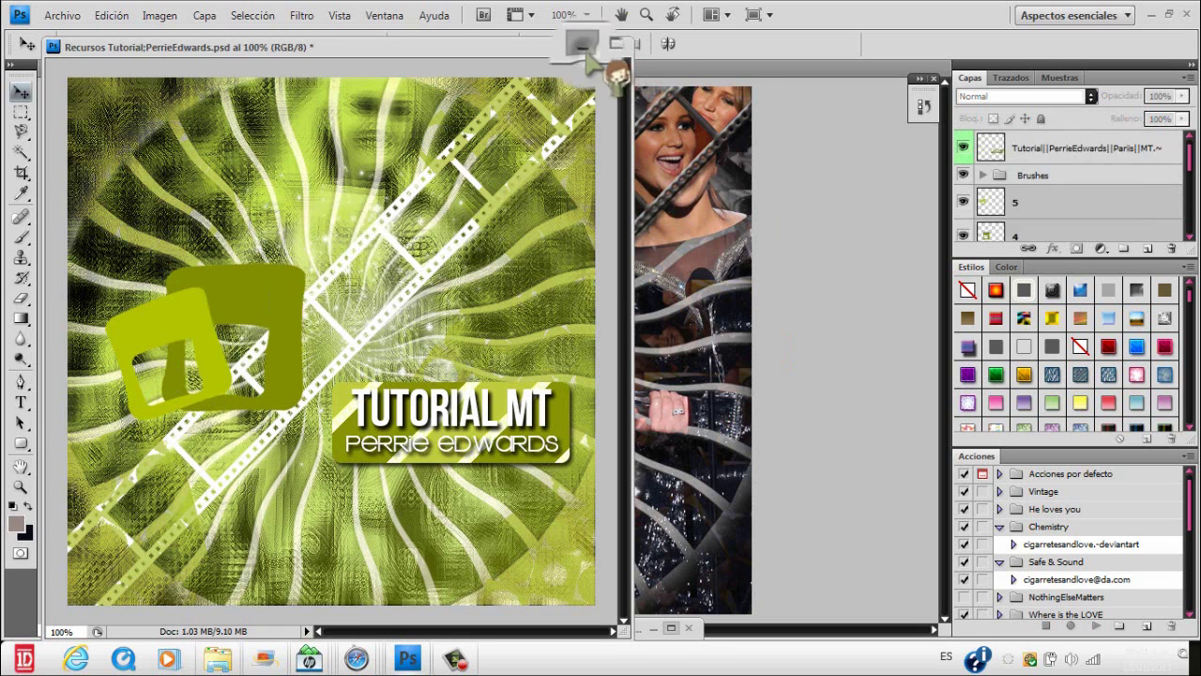
{"action": "left_click", "coordinate": [458, 659]}
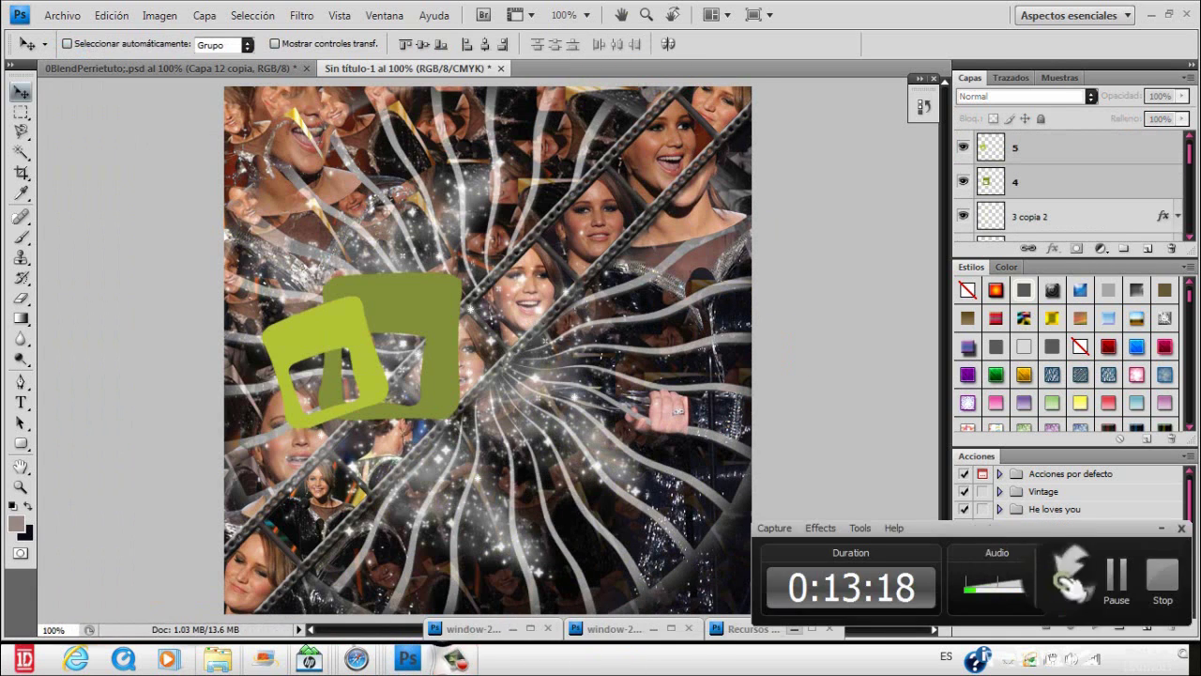
{"action": "left_click", "coordinate": [1121, 583]}
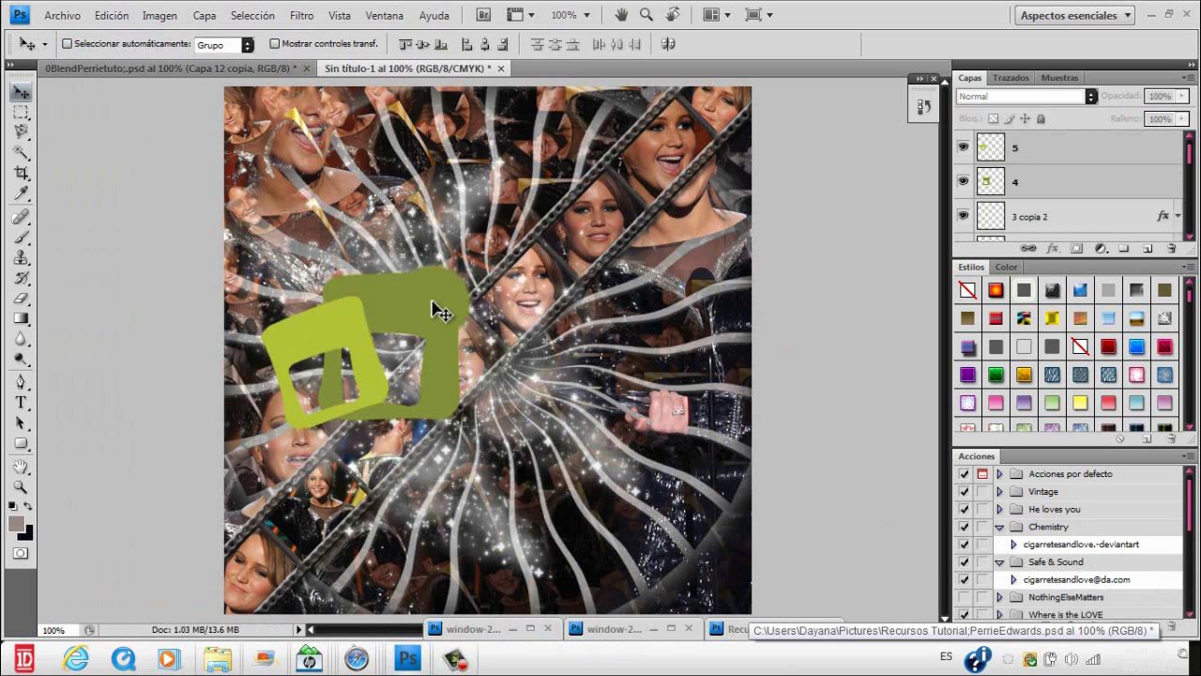
- Move the two green frames slightly to the left on the blend and select layer 4
{"action": "left_click_drag", "start_coordinate": [437, 310], "coordinate": [375, 331]}
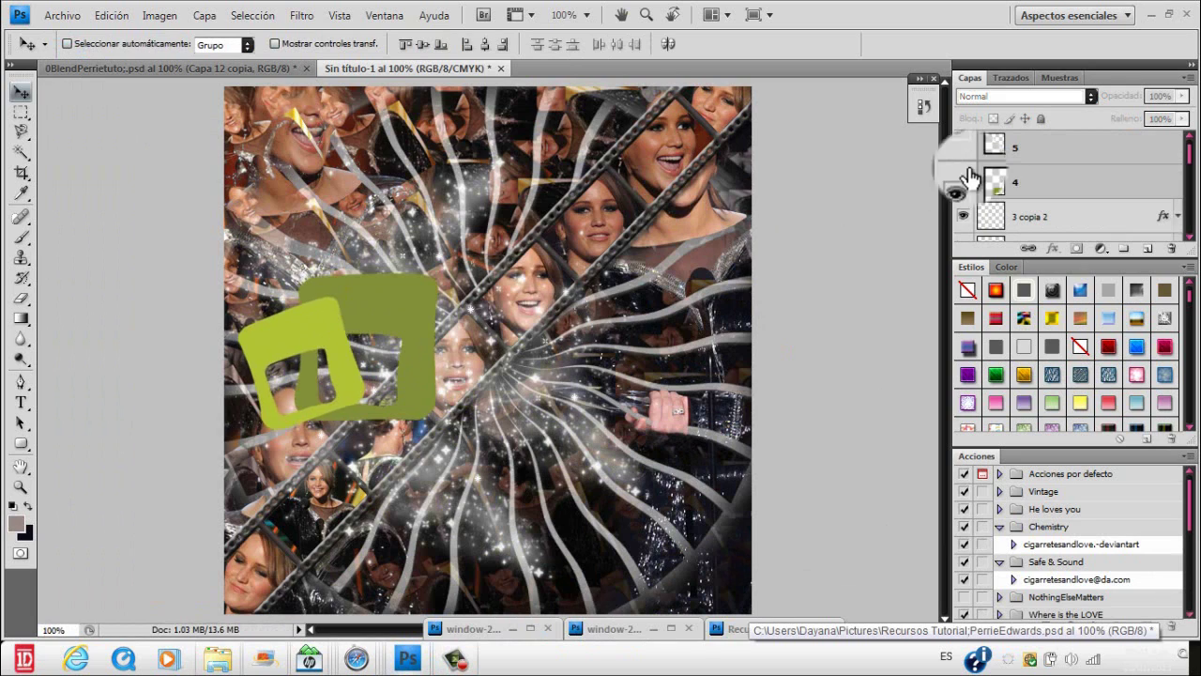
{"action": "left_click", "coordinate": [1118, 193]}
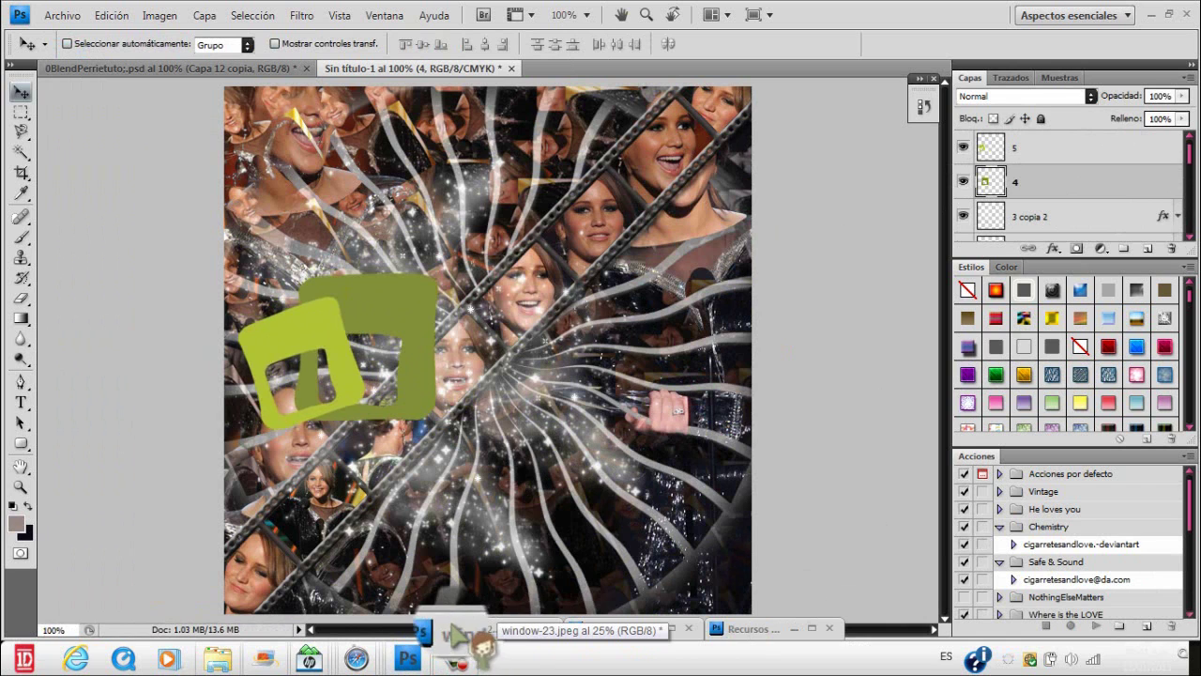
- Browse the open photos, copy img.jpeg into the blend directly above frame layer 4 and minimize the photo window
{"action": "double_click", "coordinate": [456, 628]}
{"action": "left_click", "coordinate": [1051, 194]}
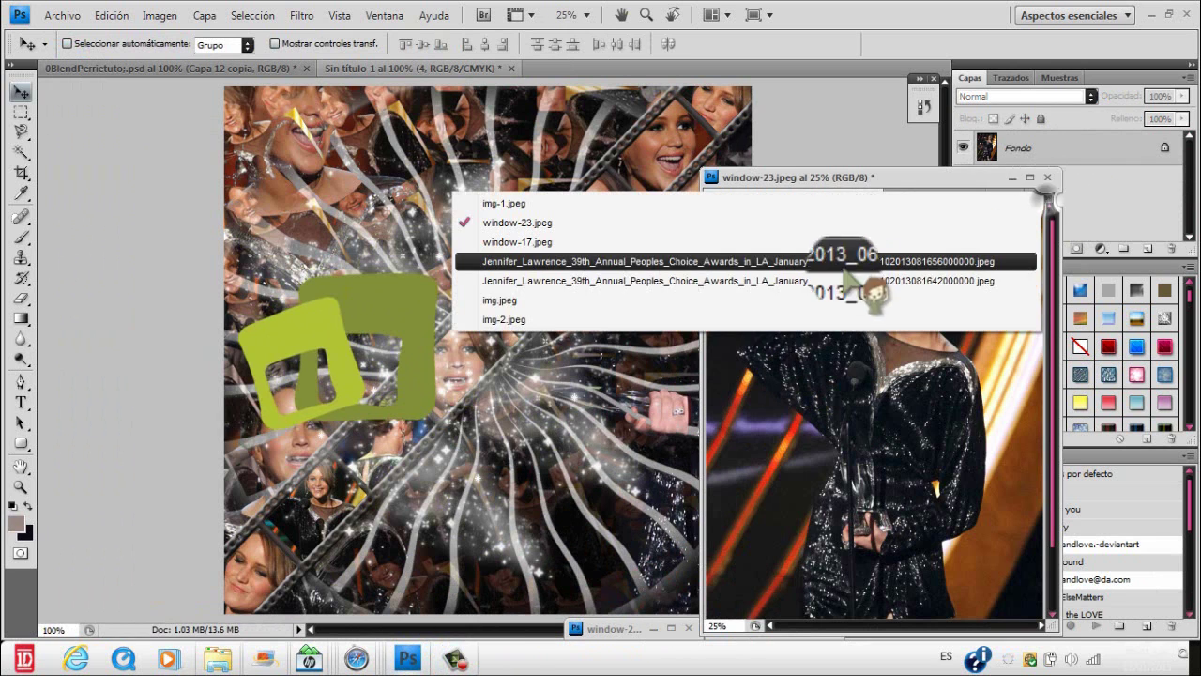
{"action": "left_click", "coordinate": [835, 274]}
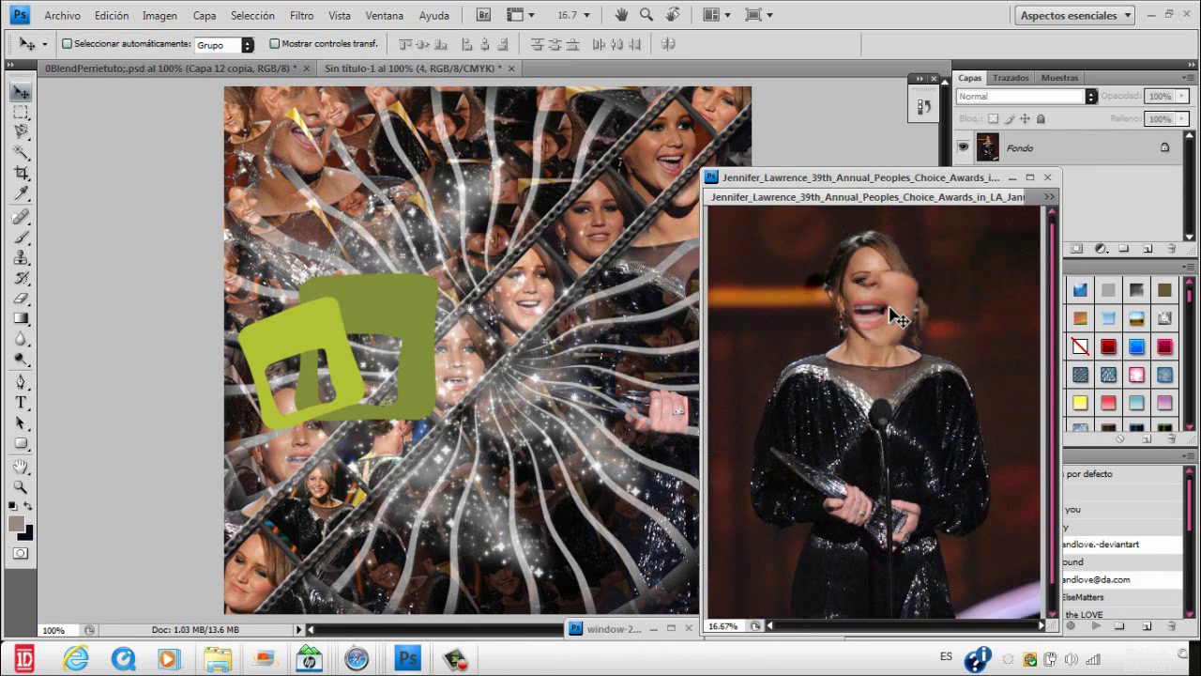
{"action": "left_click", "coordinate": [1044, 201]}
{"action": "left_click", "coordinate": [924, 261]}
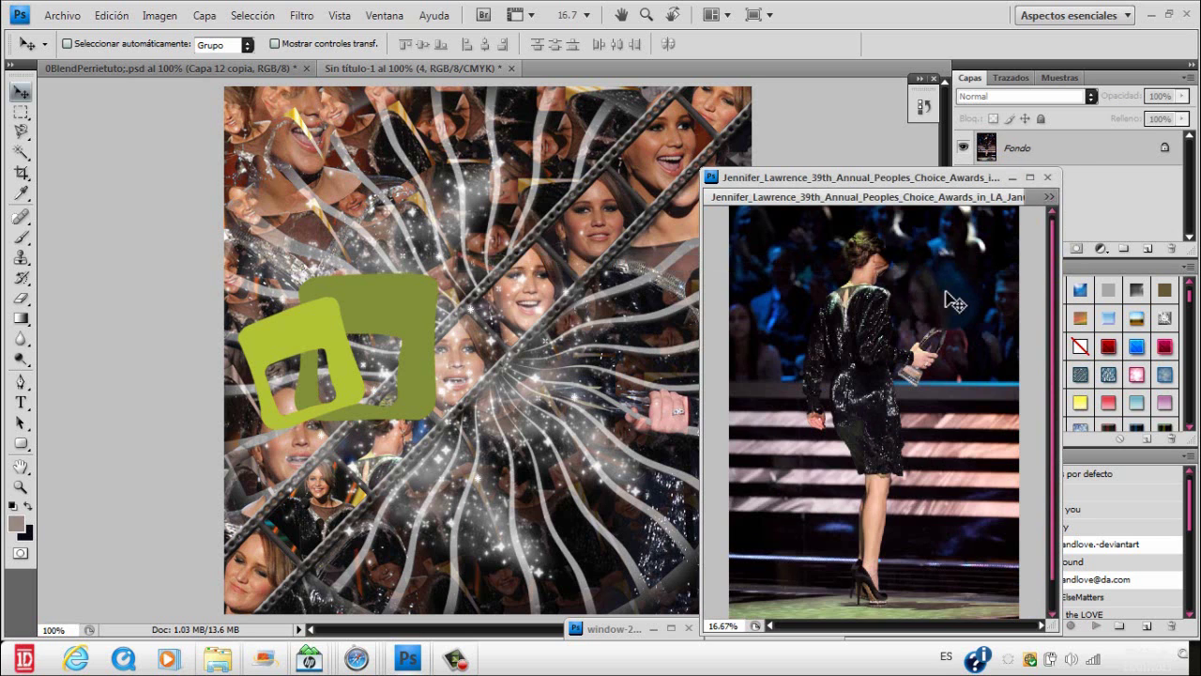
{"action": "left_click", "coordinate": [1048, 198]}
{"action": "left_click", "coordinate": [819, 301]}
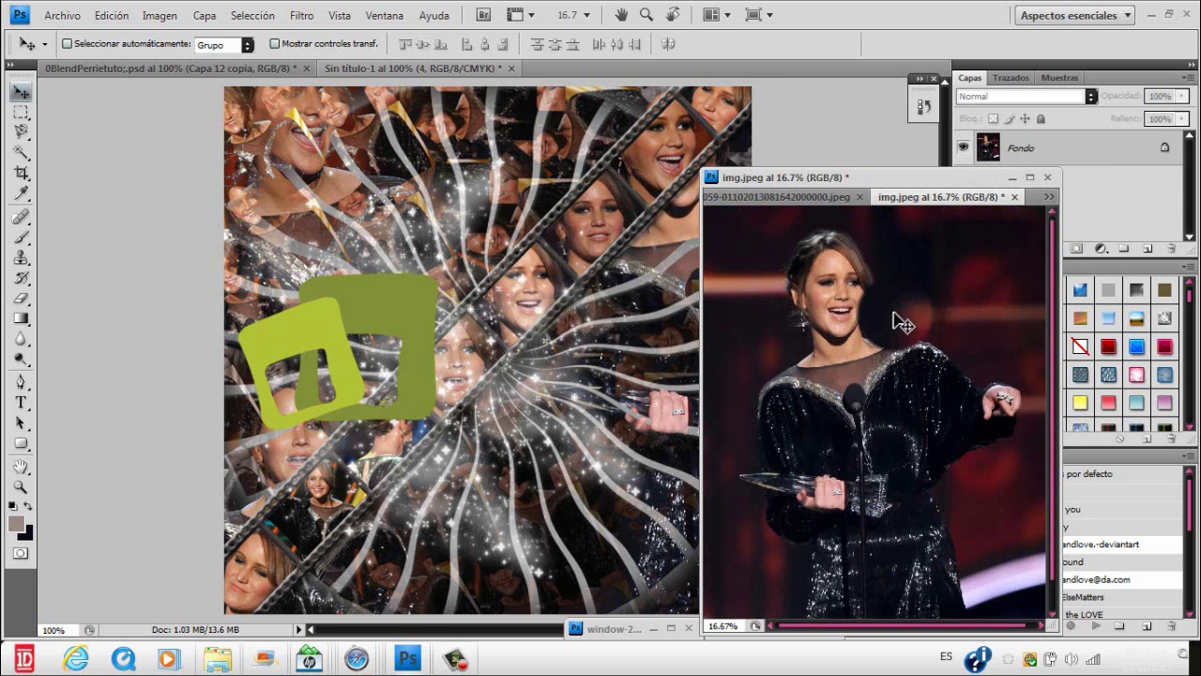
{"action": "left_click_drag", "start_coordinate": [896, 313], "coordinate": [503, 380]}
{"action": "left_click", "coordinate": [1013, 177]}
- Scale the Capa 8 photo to 14% and position it over the larger green frame
{"action": "key", "text": "ctrl+t"}
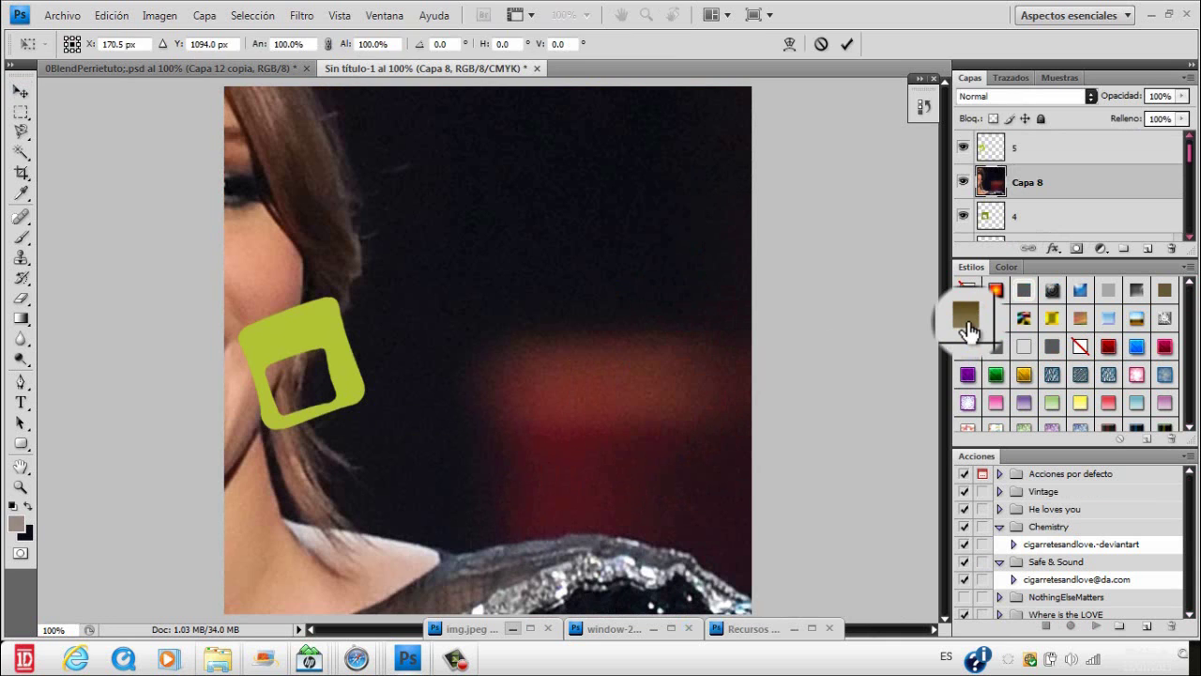
{"action": "left_click_drag", "start_coordinate": [345, 225], "coordinate": [586, 251]}
{"action": "mouse_move", "coordinate": [319, 52]}
{"action": "left_mouse_down"}
{"action": "mouse_move", "coordinate": [349, 52]}
{"action": "mouse_move", "coordinate": [317, 47]}
{"action": "left_mouse_up"}
{"action": "key", "text": "Return"}
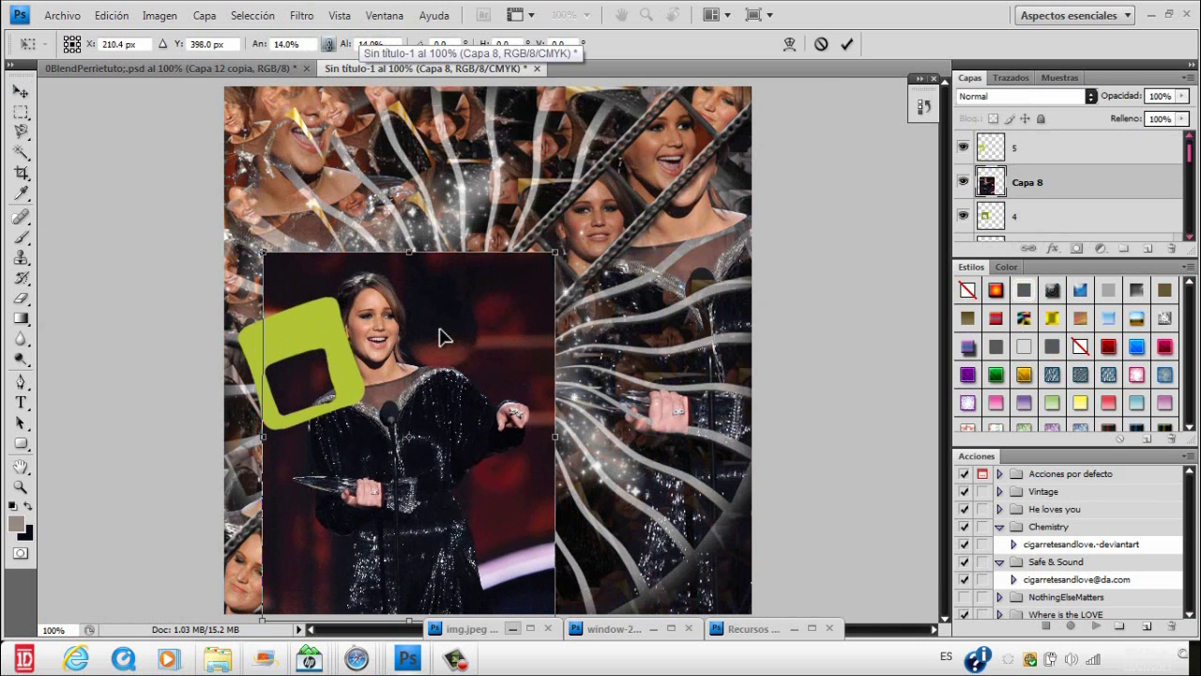
- Clip the Capa 8 photo to the frame on layer 4 with the face inside the frame, and merge the two layers
{"action": "right_click", "coordinate": [1084, 197]}
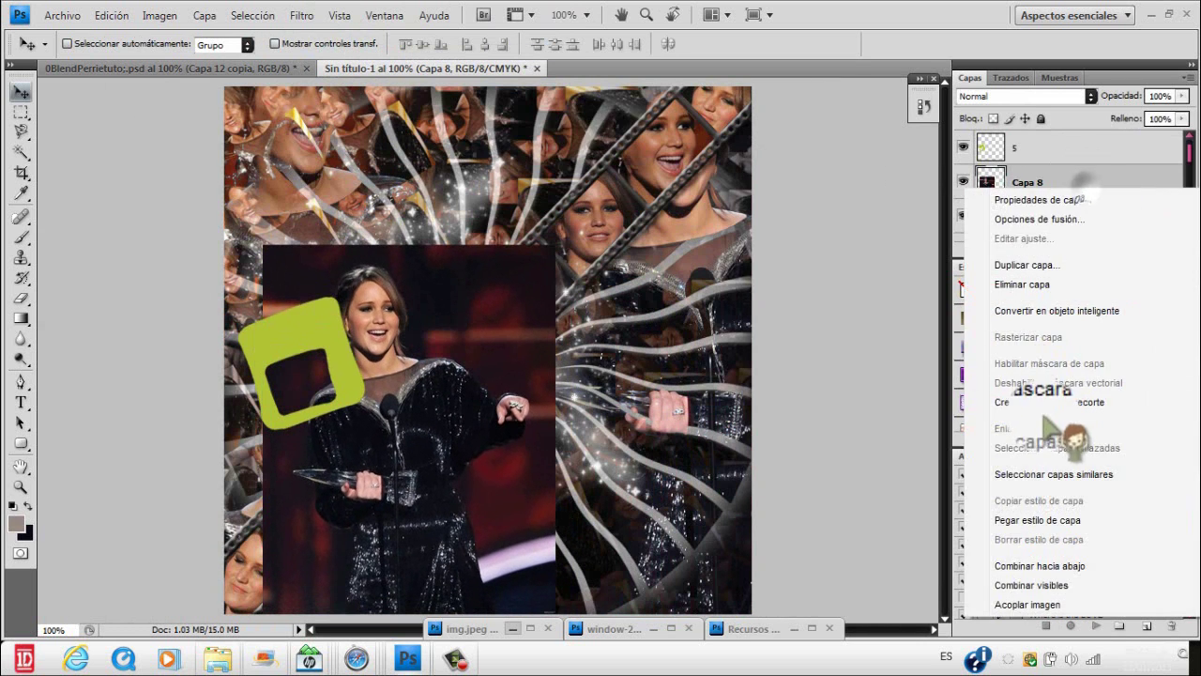
{"action": "left_click", "coordinate": [1023, 439]}
{"action": "left_click_drag", "start_coordinate": [408, 309], "coordinate": [407, 305]}
{"action": "left_click", "coordinate": [1110, 215], "text": "ctrl"}
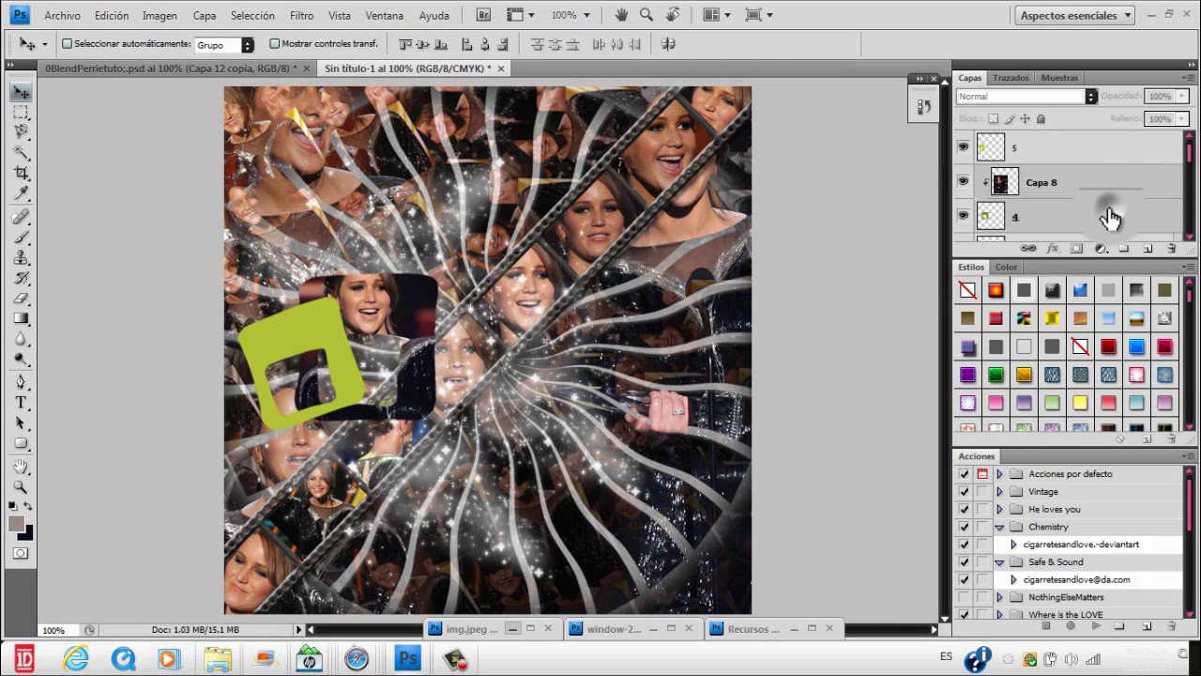
{"action": "key", "text": "ctrl+e"}
- Review the Sombra paralela, Resplandor exterior and Bisel y relieve settings of Capa 8 in 0BlendPerrietuto;.psd and return to the Sin título-1 blend
{"action": "left_click", "coordinate": [258, 68]}
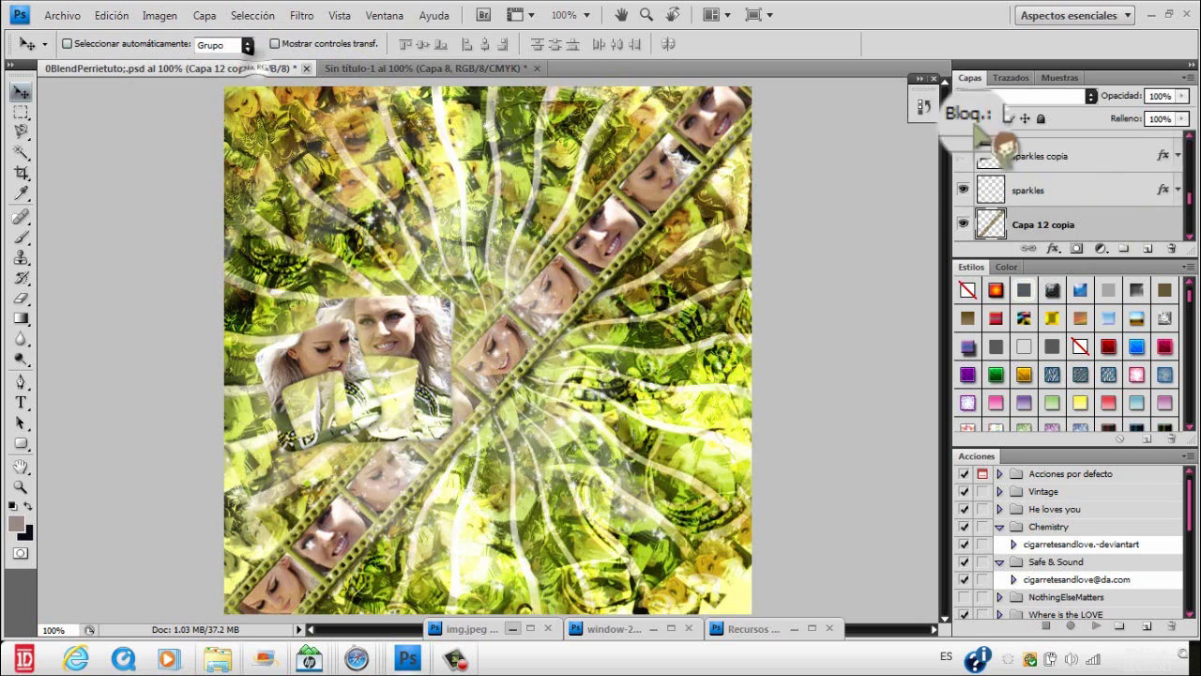
{"action": "left_click", "coordinate": [1189, 137]}
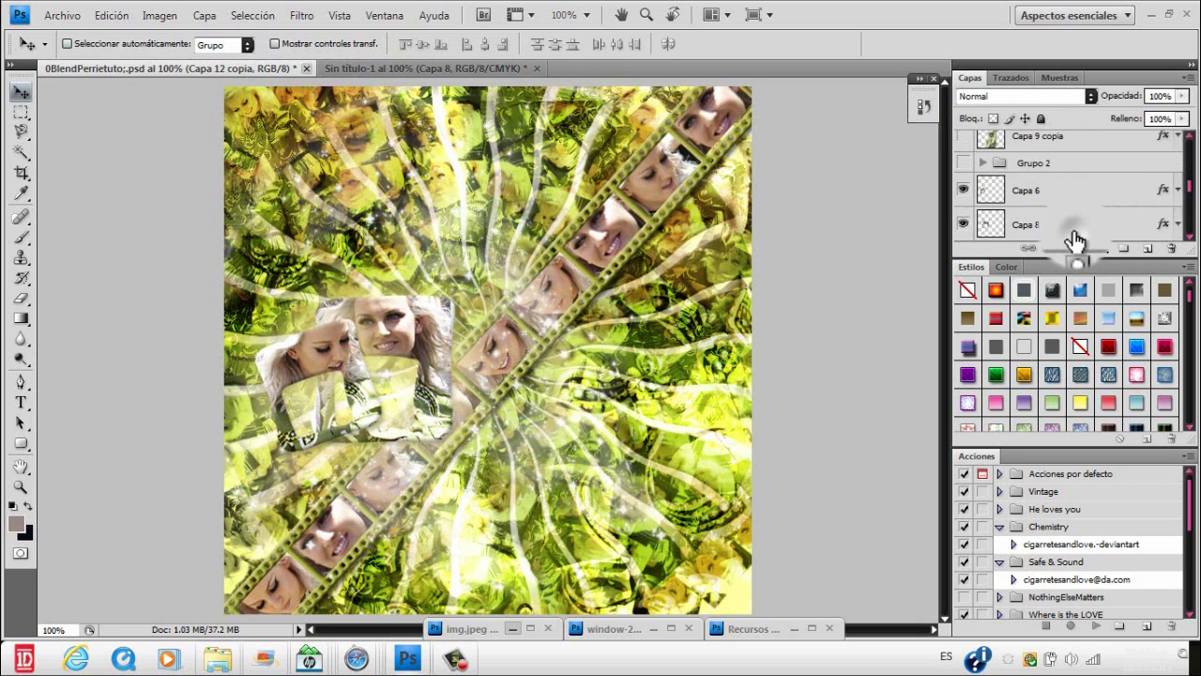
{"action": "double_click", "coordinate": [1073, 233]}
{"action": "left_click", "coordinate": [652, 107]}
{"action": "left_click", "coordinate": [657, 146]}
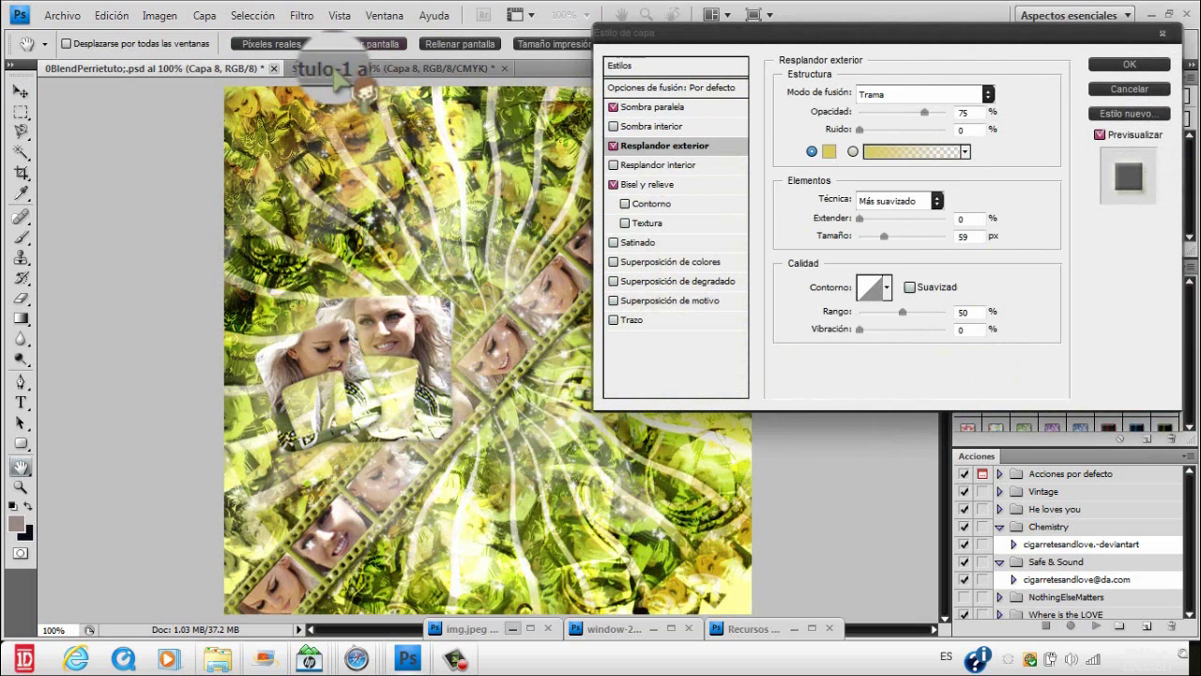
{"action": "left_click", "coordinate": [654, 186]}
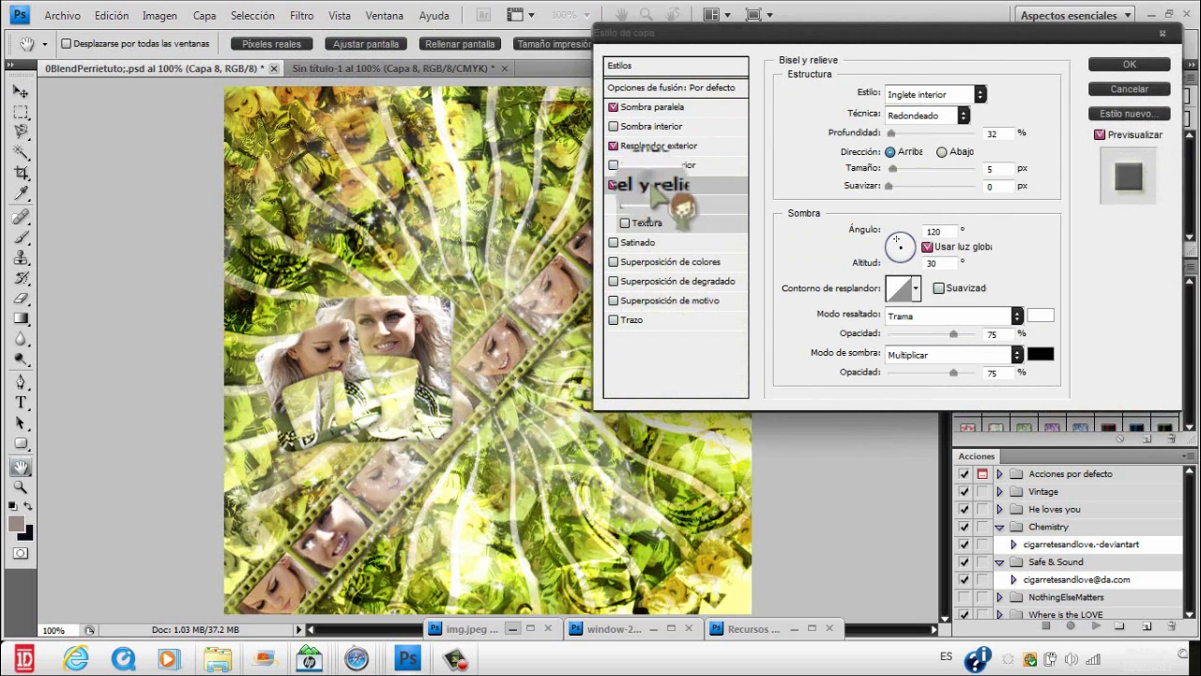
{"action": "left_click", "coordinate": [653, 107]}
{"action": "left_click", "coordinate": [1129, 64]}
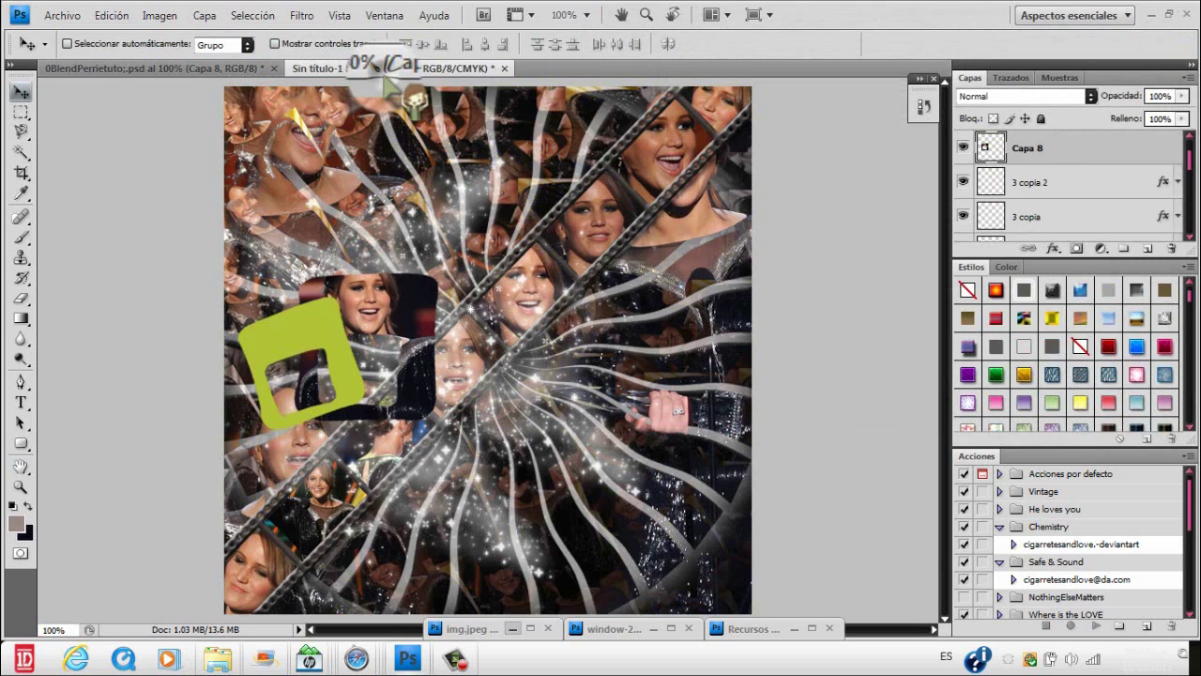
{"action": "left_click", "coordinate": [392, 68]}
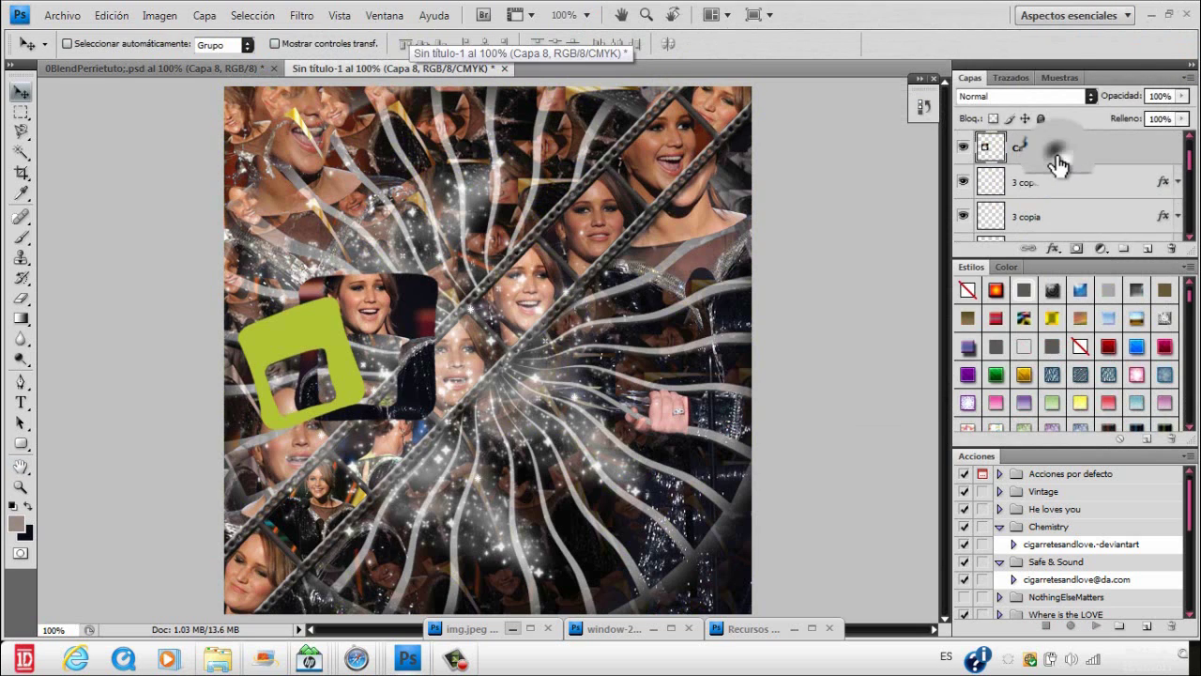
- Give Capa 8 a drop shadow at 36% opacity together with a bevel and emboss effect
{"action": "double_click", "coordinate": [1058, 164]}
{"action": "left_click", "coordinate": [647, 107]}
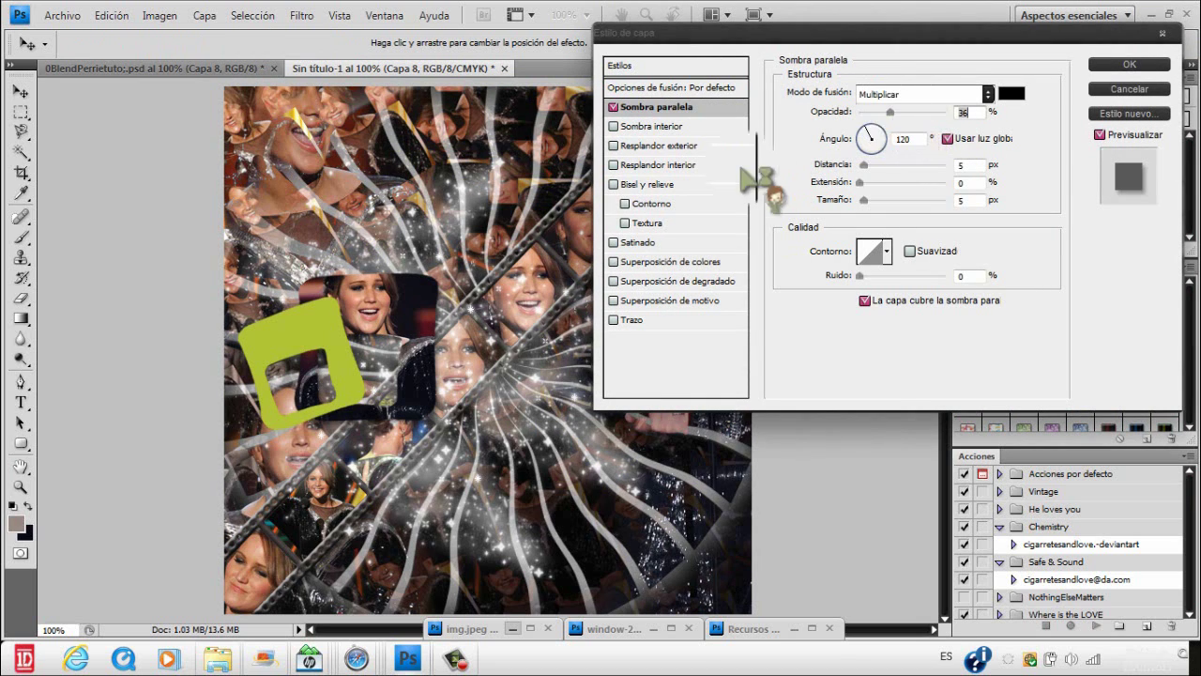
{"action": "left_click", "coordinate": [693, 187]}
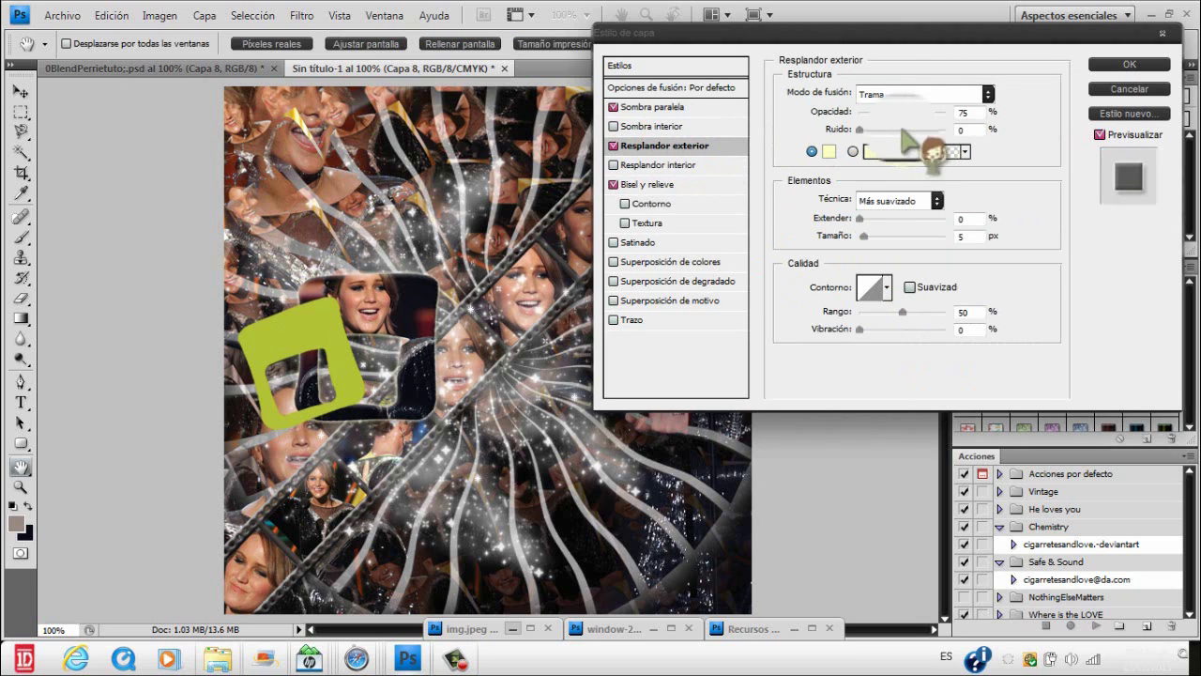
- Add a white outer glow at 42% opacity to Capa 8 and apply the layer style
{"action": "left_click", "coordinate": [828, 152]}
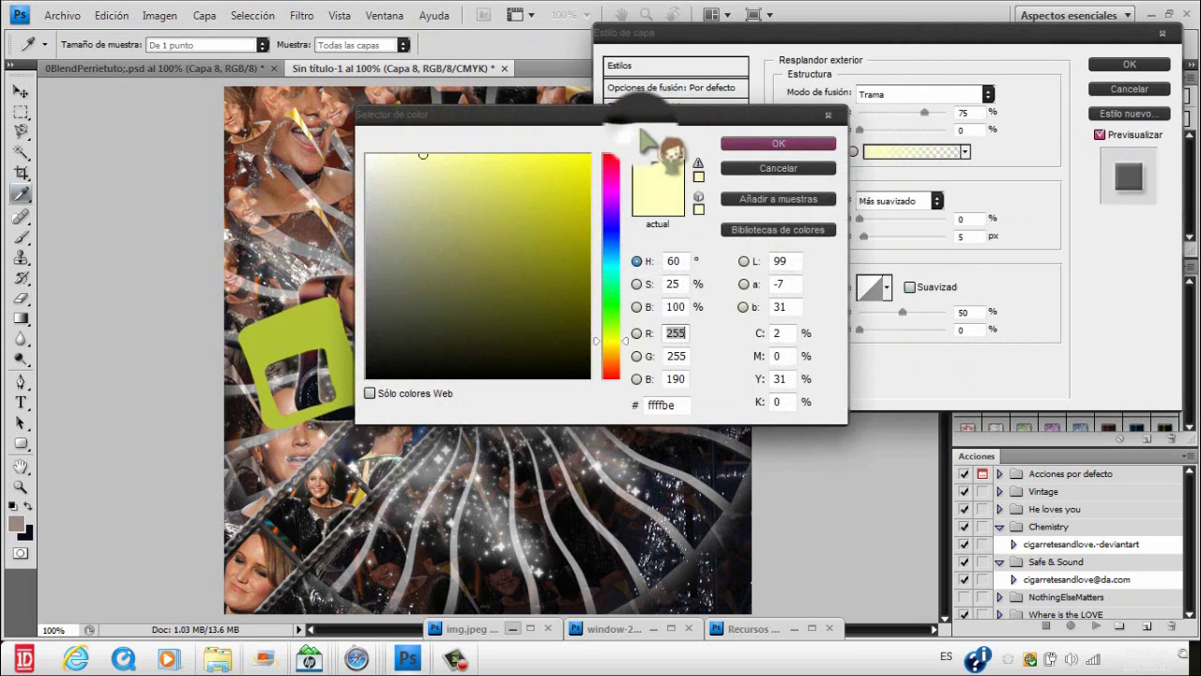
{"action": "mouse_move", "coordinate": [662, 116]}
{"action": "left_mouse_down"}
{"action": "mouse_move", "coordinate": [863, 288]}
{"action": "mouse_move", "coordinate": [938, 169]}
{"action": "left_mouse_up"}
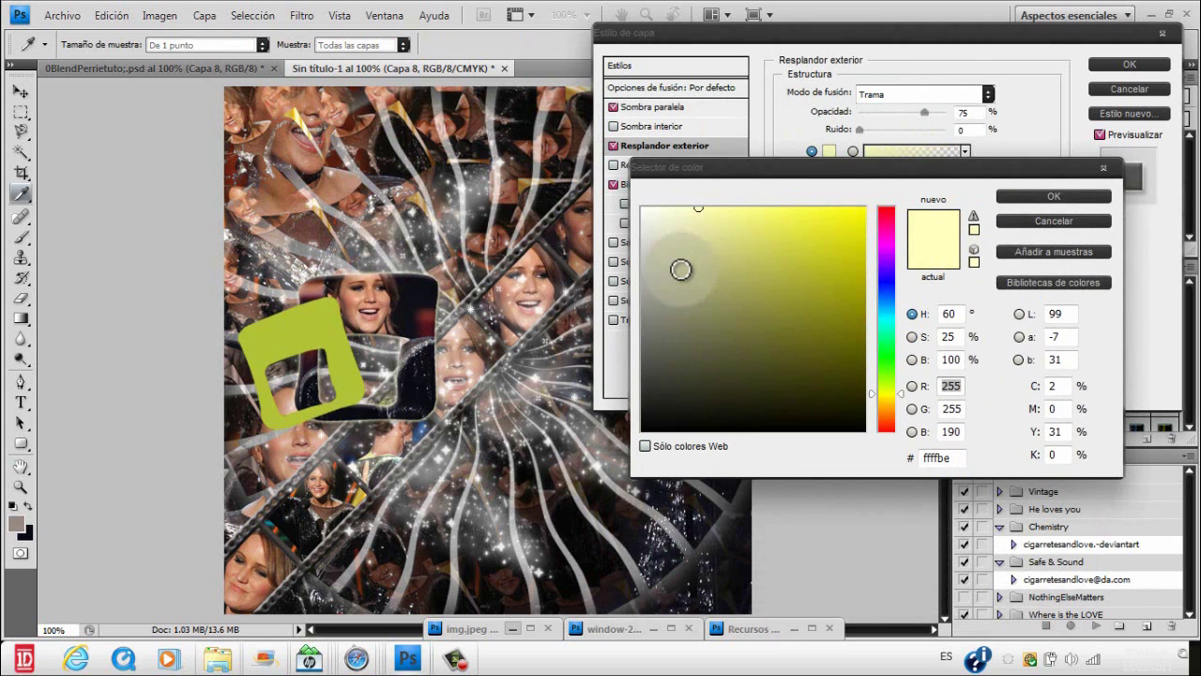
{"action": "left_click_drag", "start_coordinate": [692, 265], "coordinate": [526, 101]}
{"action": "left_click", "coordinate": [1054, 196]}
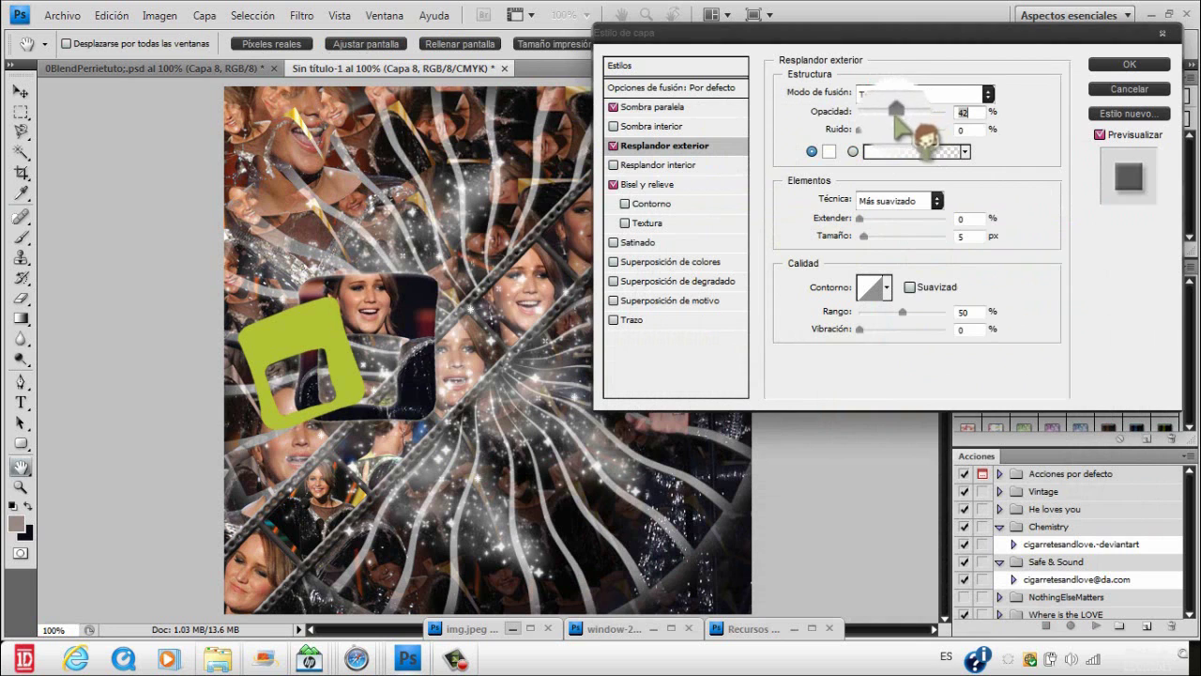
{"action": "left_click", "coordinate": [1126, 65]}
{"action": "left_click", "coordinate": [1177, 143]}
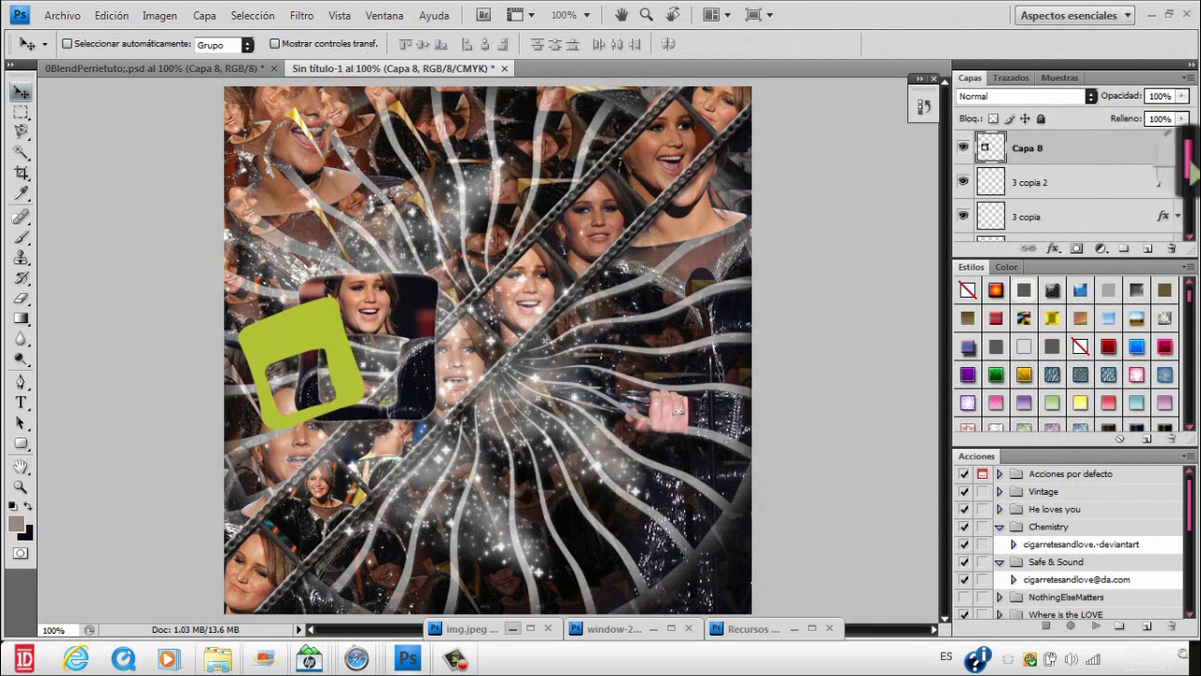
- Find window-23.jpeg among the open photos and copy it into the Sin título-1 collage above layer 5
{"action": "scroll", "coordinate": [1190, 167], "scroll_direction": "up", "scroll_amount": 1}
{"action": "left_click", "coordinate": [614, 629]}
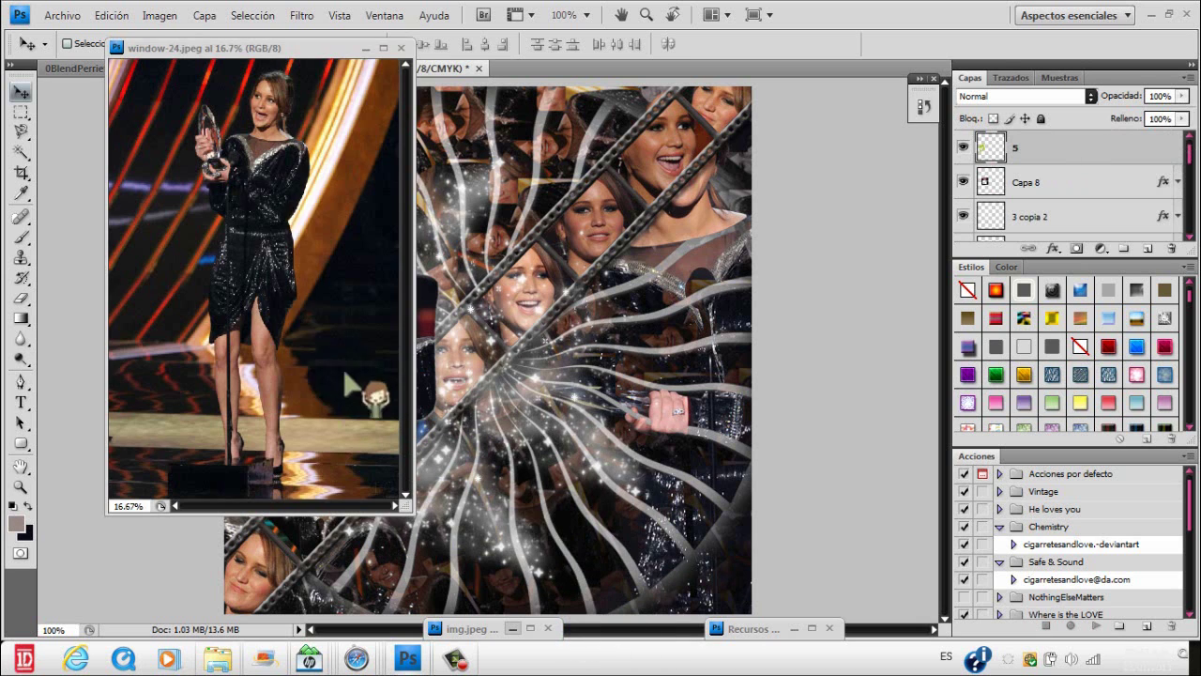
{"action": "left_click", "coordinate": [366, 47]}
{"action": "left_click", "coordinate": [530, 629]}
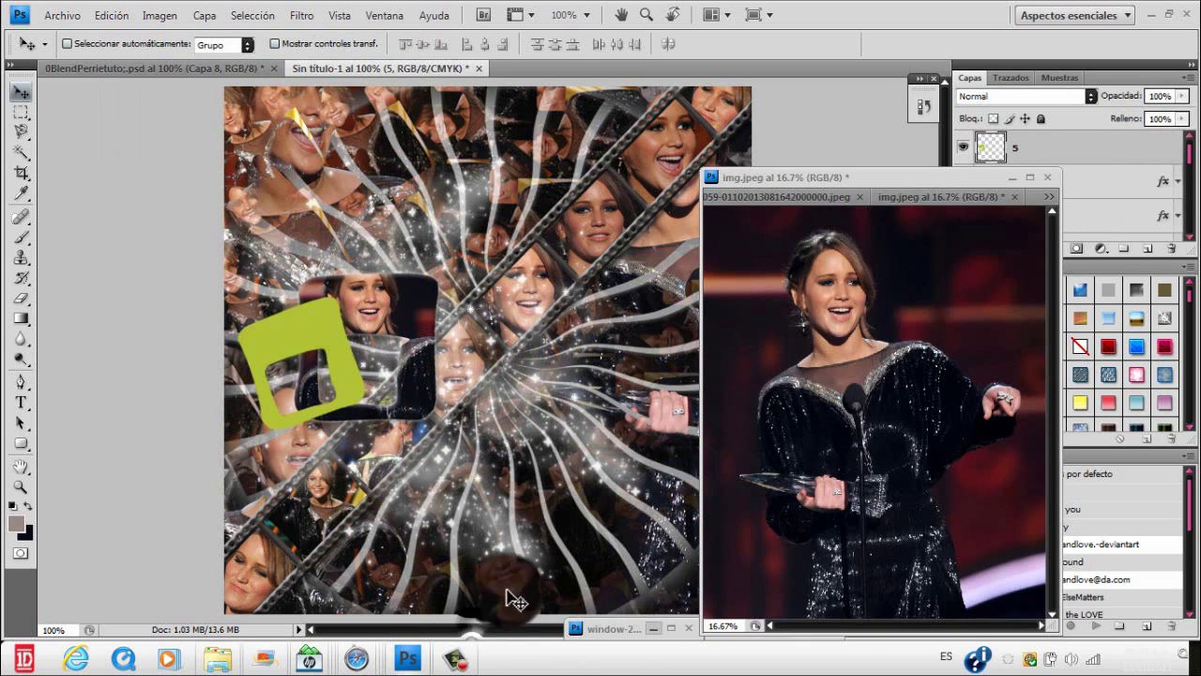
{"action": "left_click", "coordinate": [1049, 173]}
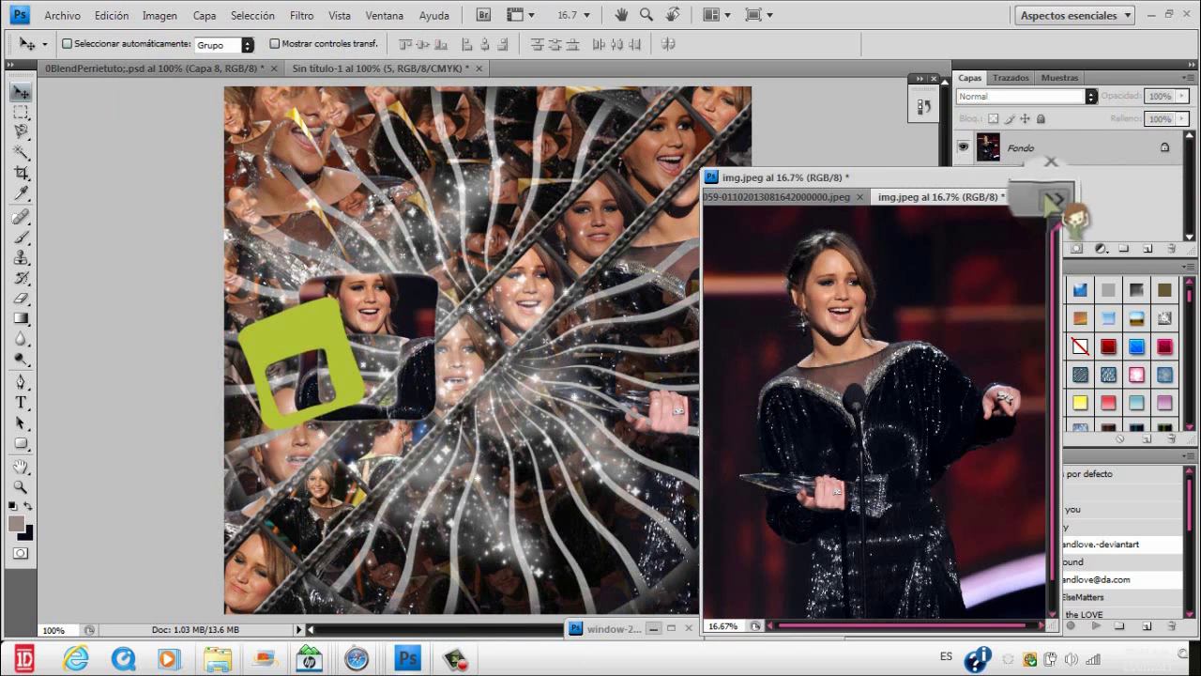
{"action": "left_click", "coordinate": [1055, 200]}
{"action": "left_click", "coordinate": [939, 202]}
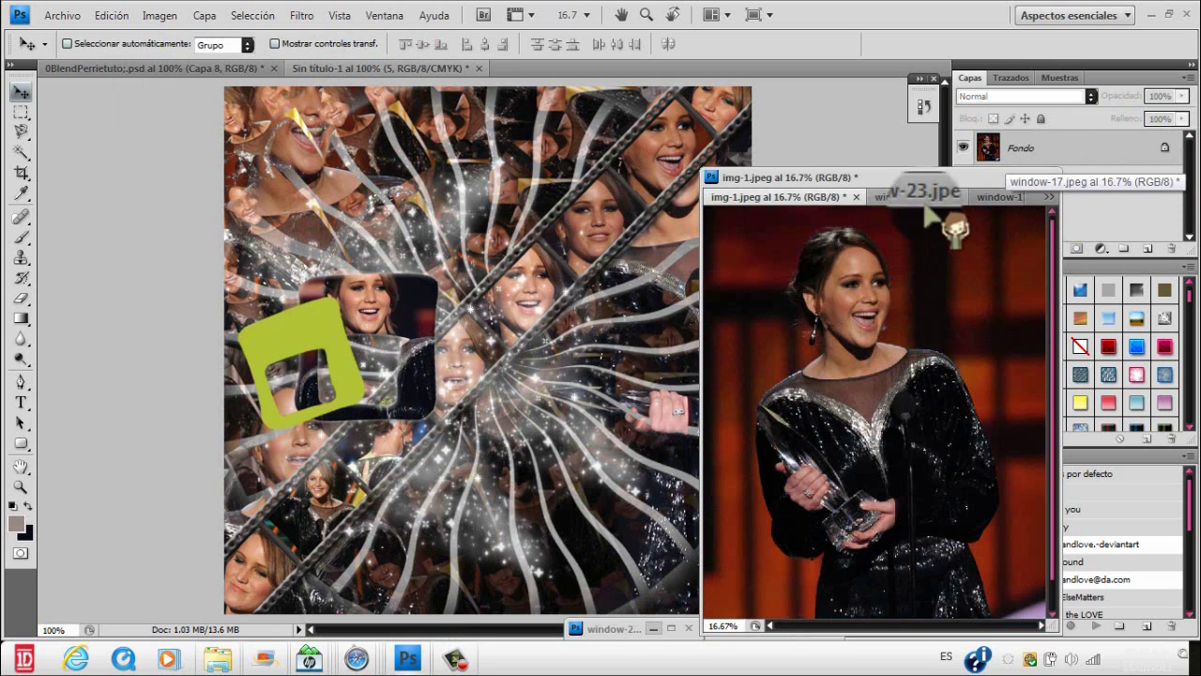
{"action": "left_click_drag", "start_coordinate": [926, 208], "coordinate": [943, 195]}
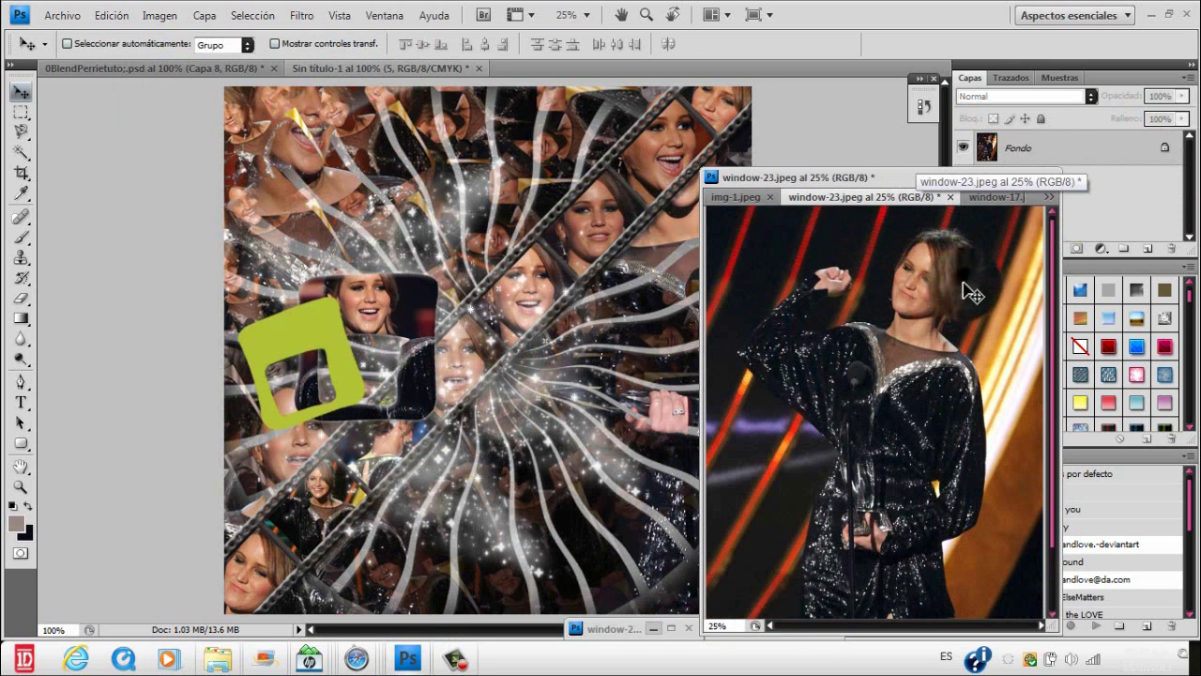
{"action": "left_click_drag", "start_coordinate": [964, 284], "coordinate": [518, 344]}
{"action": "left_click", "coordinate": [1012, 178]}
- Scale the new photo to 22% proportionally, rotate it -18.9°, and place it over the green frame of layer 5
{"action": "key", "text": "ctrl+t"}
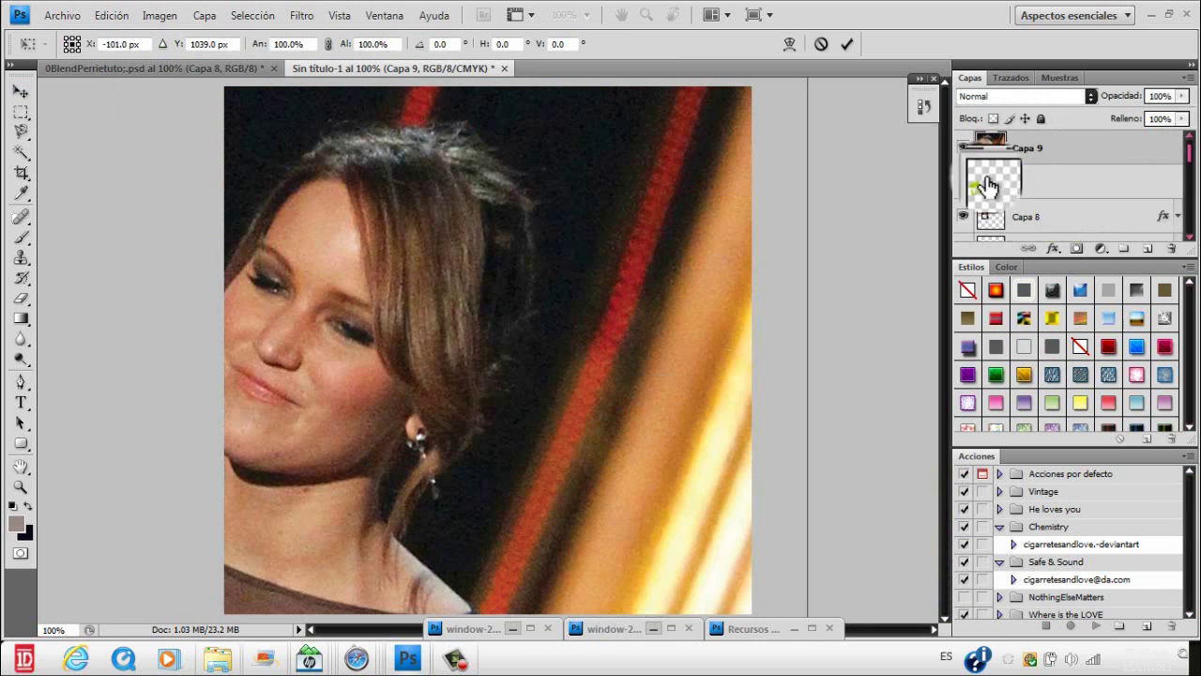
{"action": "left_click_drag", "start_coordinate": [394, 375], "coordinate": [611, 268]}
{"action": "left_click", "coordinate": [328, 45]}
{"action": "left_click_drag", "start_coordinate": [340, 45], "coordinate": [285, 47]}
{"action": "left_click_drag", "start_coordinate": [529, 608], "coordinate": [493, 64]}
{"action": "left_click_drag", "start_coordinate": [347, 47], "coordinate": [330, 48]}
{"action": "left_click_drag", "start_coordinate": [342, 248], "coordinate": [323, 372]}
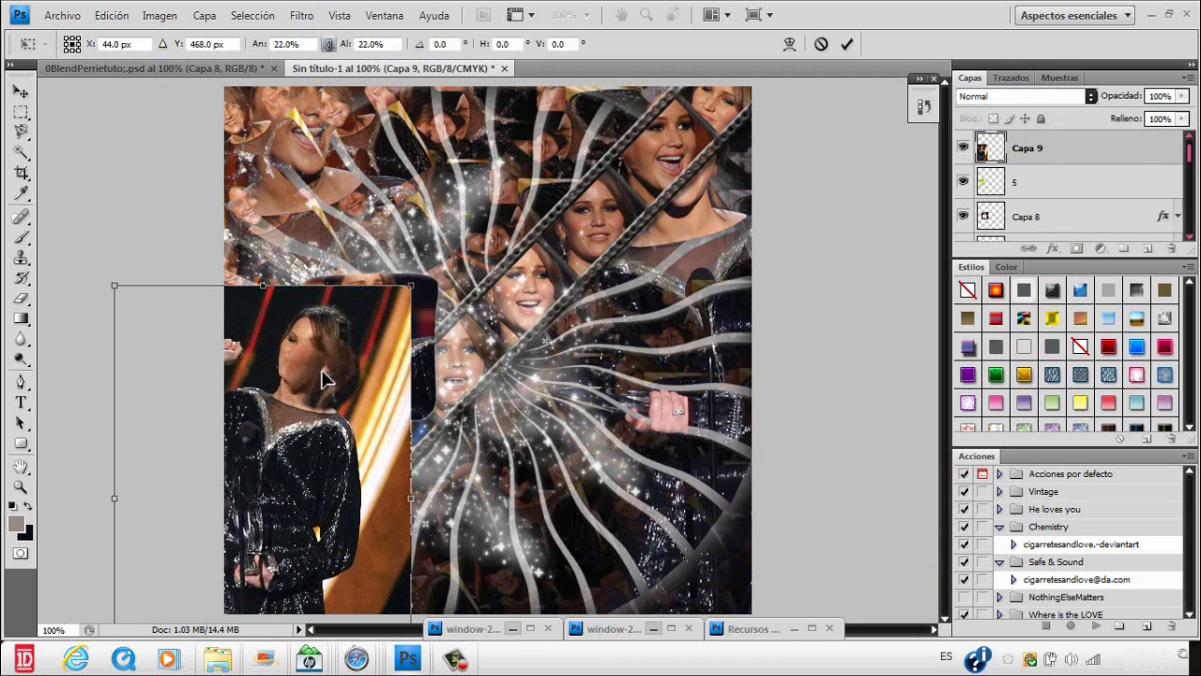
{"action": "left_click_drag", "start_coordinate": [321, 173], "coordinate": [258, 172]}
{"action": "left_click_drag", "start_coordinate": [290, 372], "coordinate": [322, 363]}
{"action": "key", "text": "Return"}
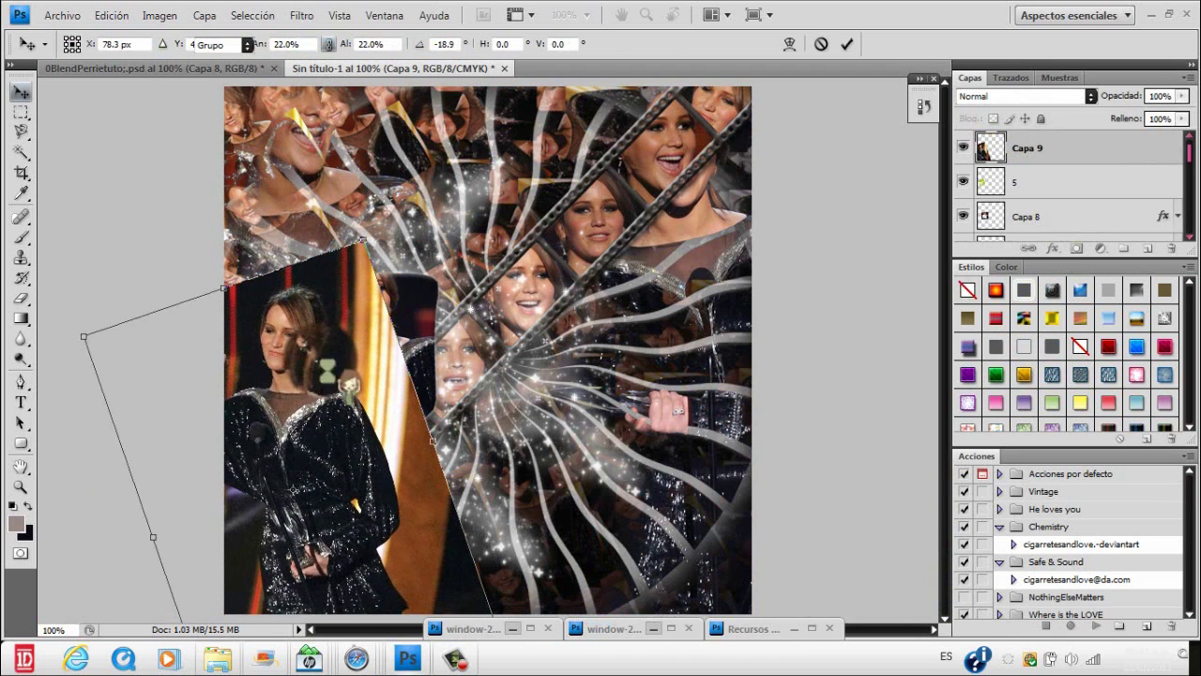
- Clip the Capa 9 photo to the green frame on layer 5 and merge the two layers
{"action": "right_click", "coordinate": [1107, 148]}
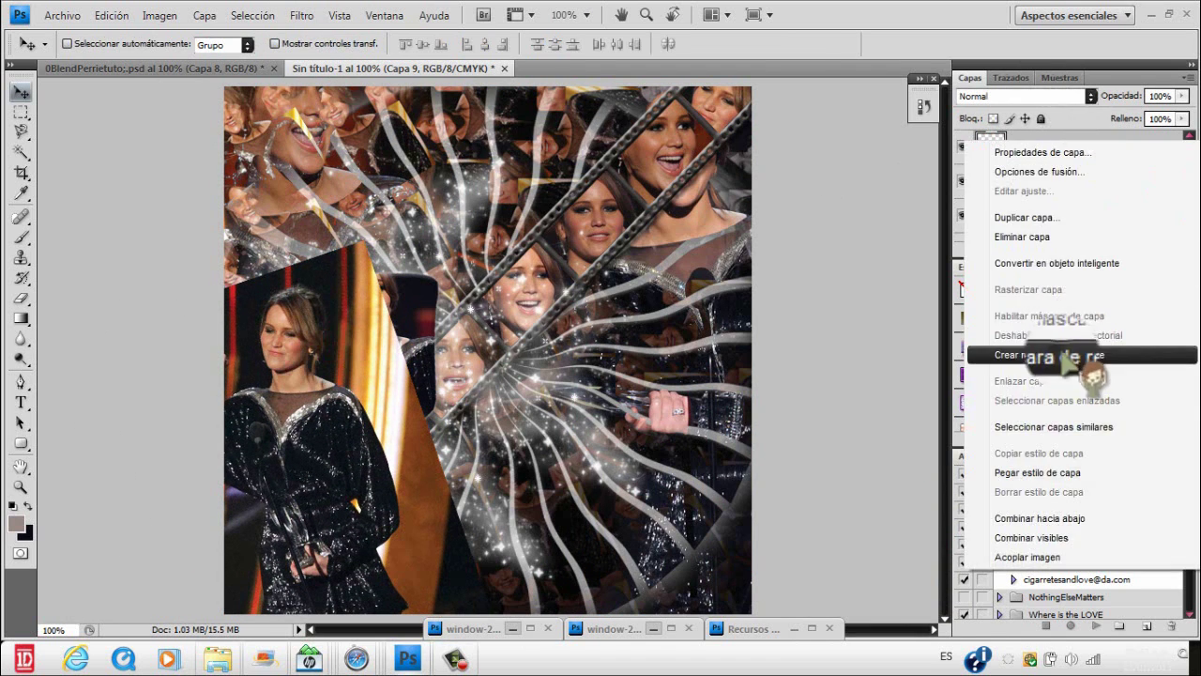
{"action": "left_click", "coordinate": [1055, 349]}
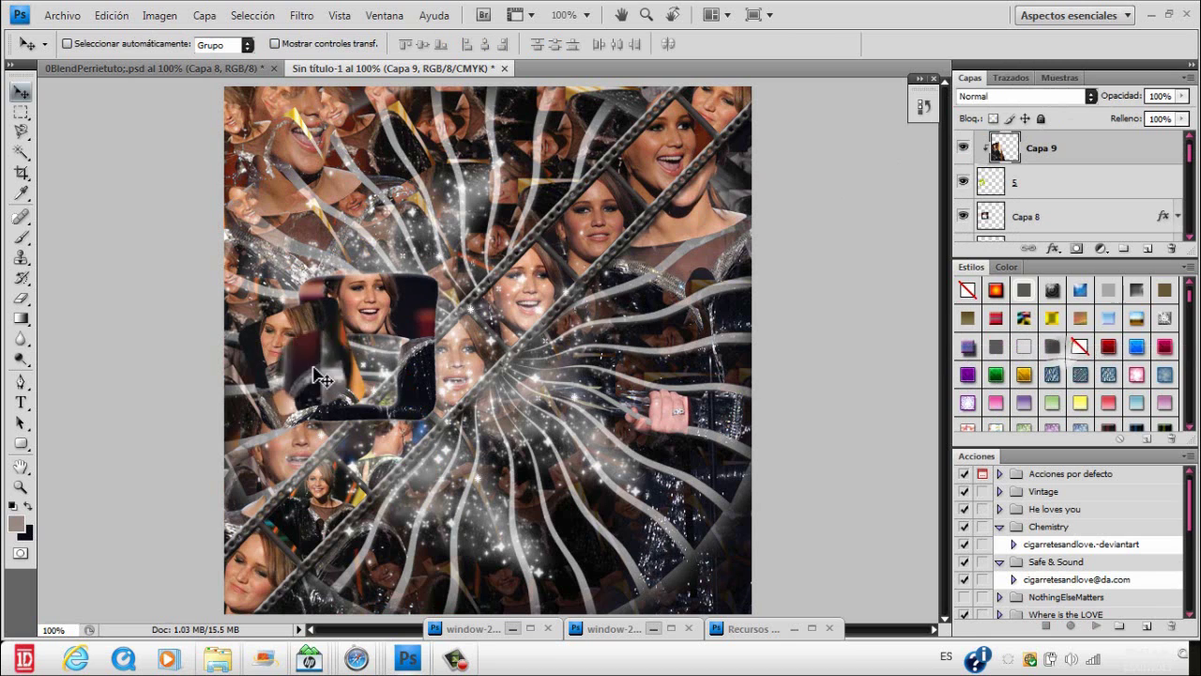
{"action": "left_click", "coordinate": [1048, 178], "text": "ctrl"}
{"action": "key", "text": "ctrl+e"}
- Copy the layer style of Capa 8 and paste it onto Capa 9
{"action": "left_click", "coordinate": [1047, 182]}
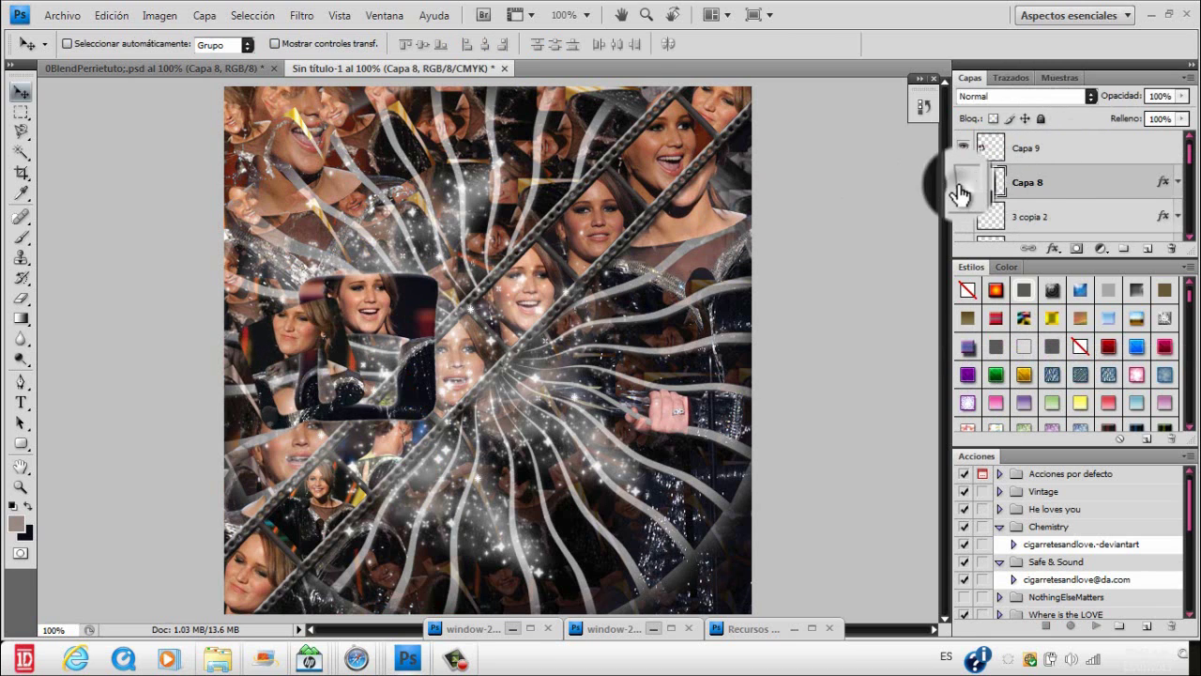
{"action": "right_click", "coordinate": [1072, 191]}
{"action": "left_click", "coordinate": [1009, 495]}
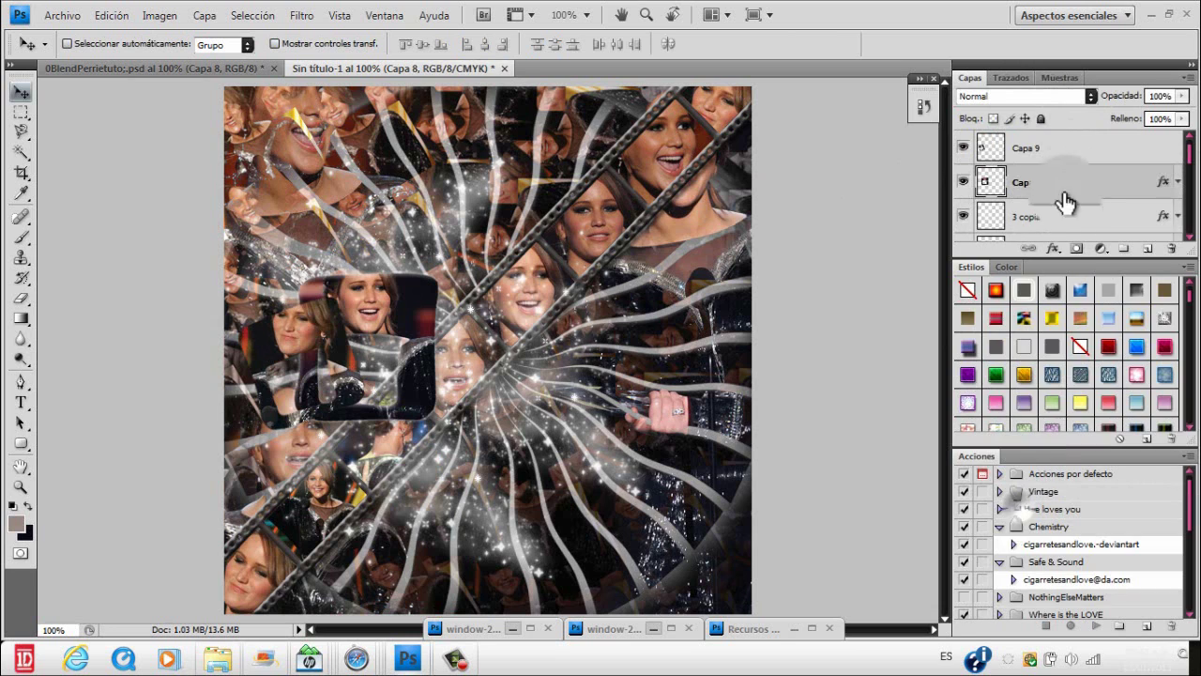
{"action": "right_click", "coordinate": [1051, 150]}
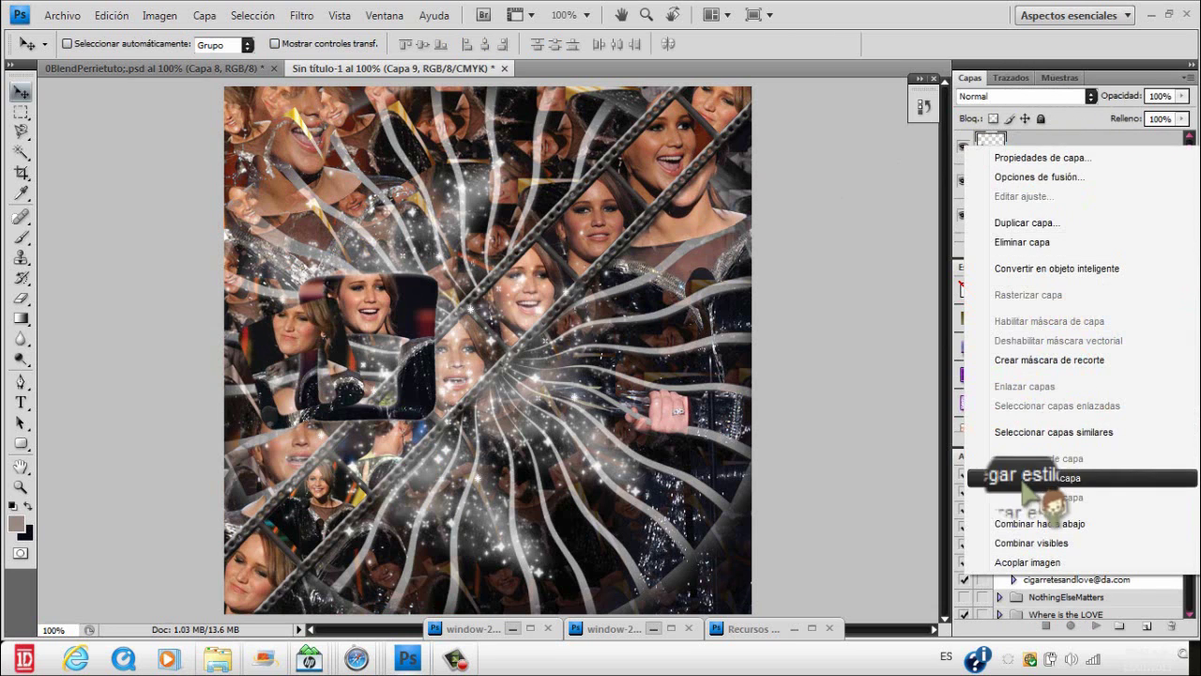
{"action": "left_click", "coordinate": [1021, 475]}
{"action": "left_click", "coordinate": [1178, 149]}
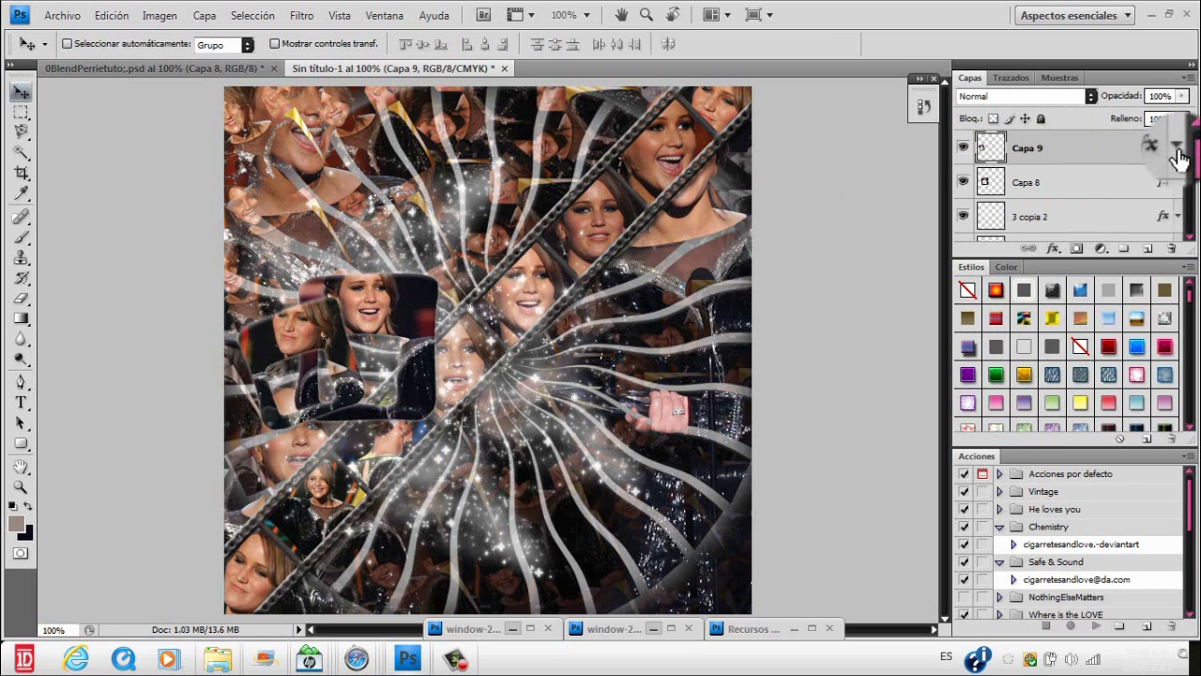
- Move Capa 9 and Capa 8 together slightly downward, to about X 134 px and Y 323 px
{"action": "left_click", "coordinate": [1096, 183], "text": "shift"}
{"action": "key", "text": "ctrl+t"}
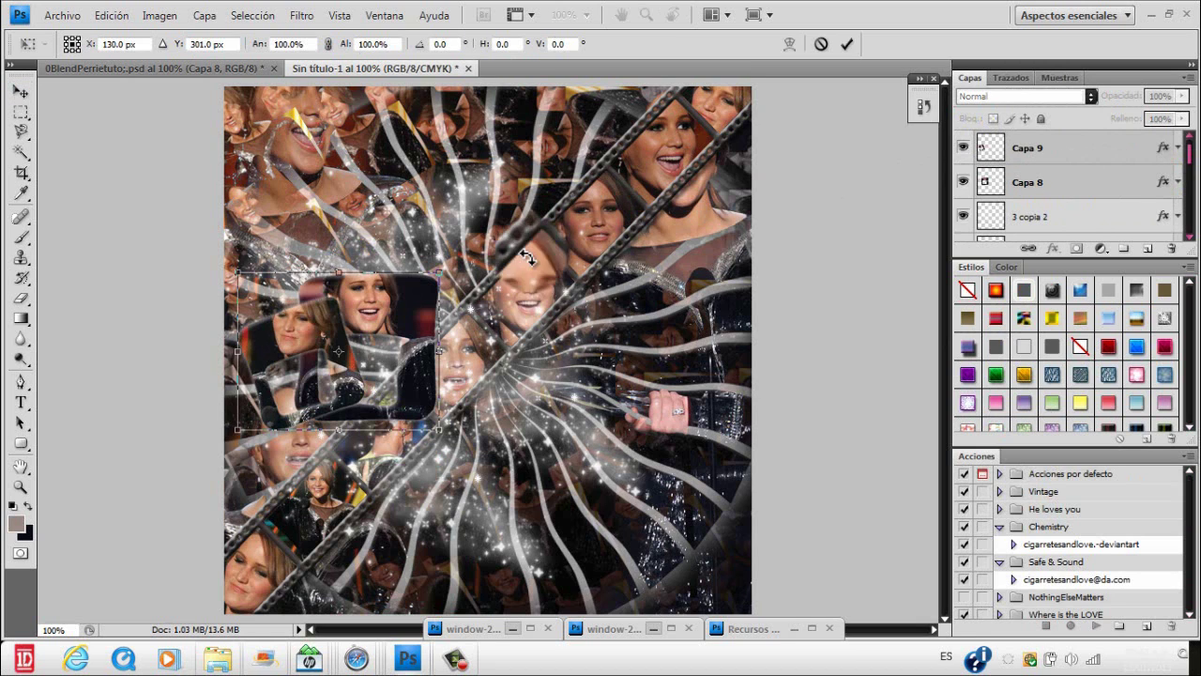
{"action": "left_click_drag", "start_coordinate": [390, 334], "coordinate": [384, 364]}
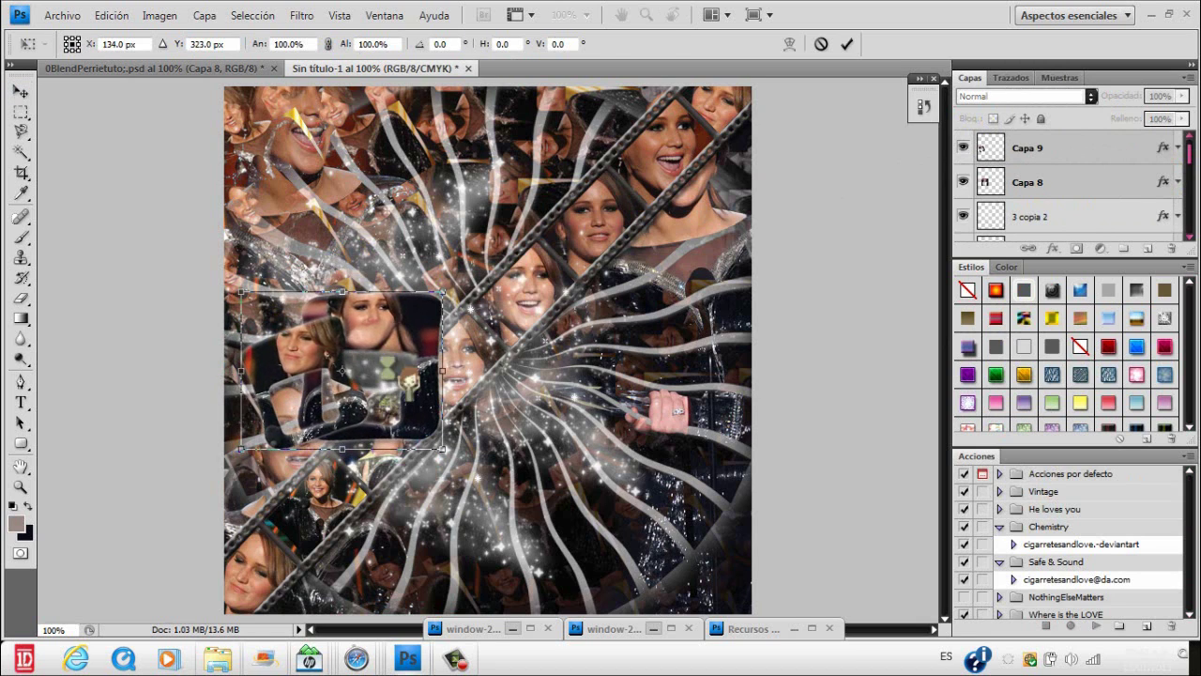
{"action": "key", "text": "Return"}
- Show Grupo 2 in the example blend for reference, and copy the Brushes group from the Recursos Tutorial document into the Sin título-1 collage
{"action": "left_click_drag", "start_coordinate": [127, 93], "coordinate": [193, 100]}
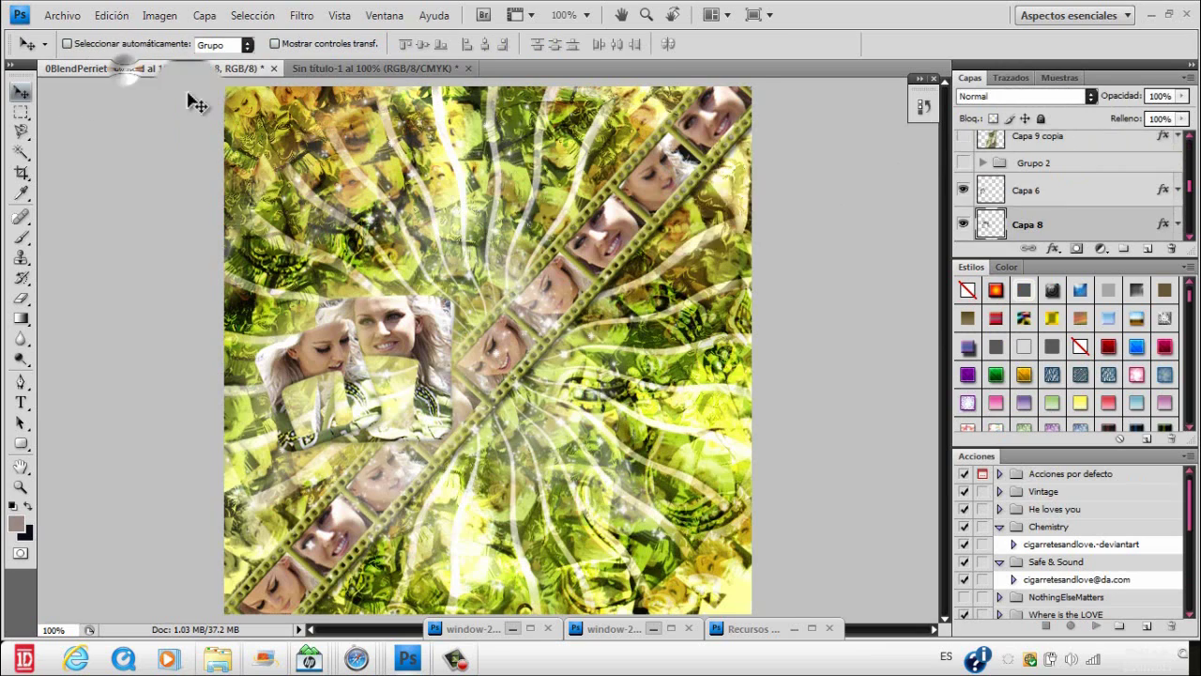
{"action": "left_click", "coordinate": [1027, 163]}
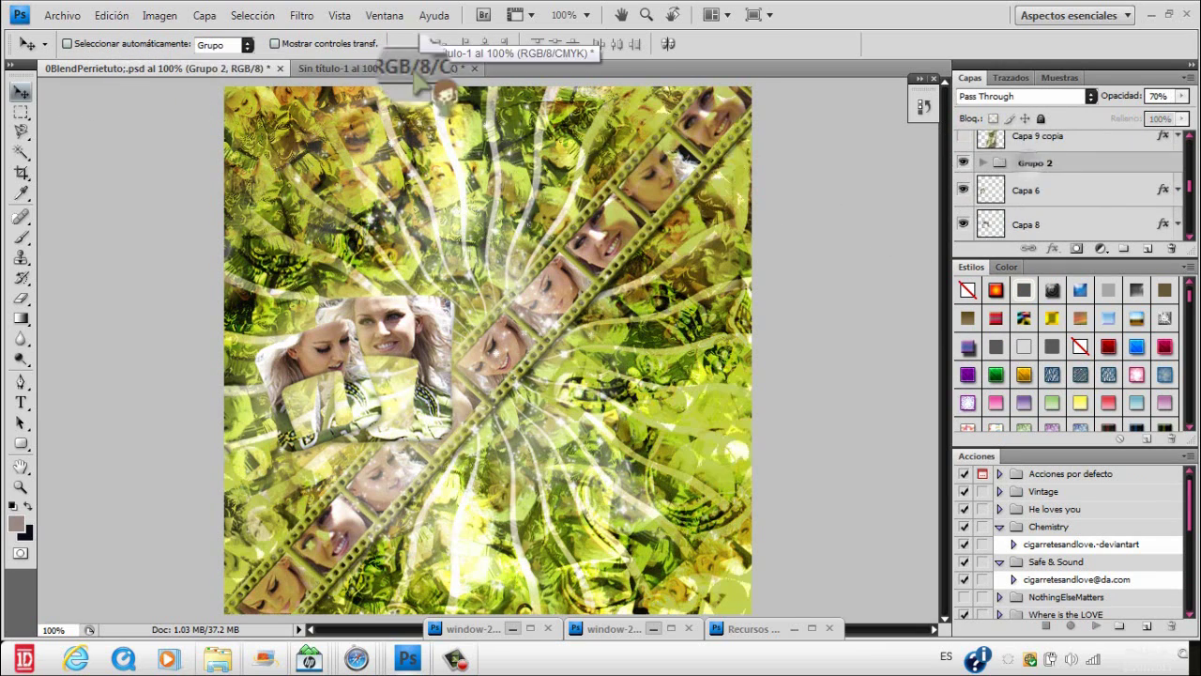
{"action": "left_click", "coordinate": [375, 69]}
{"action": "double_click", "coordinate": [758, 635]}
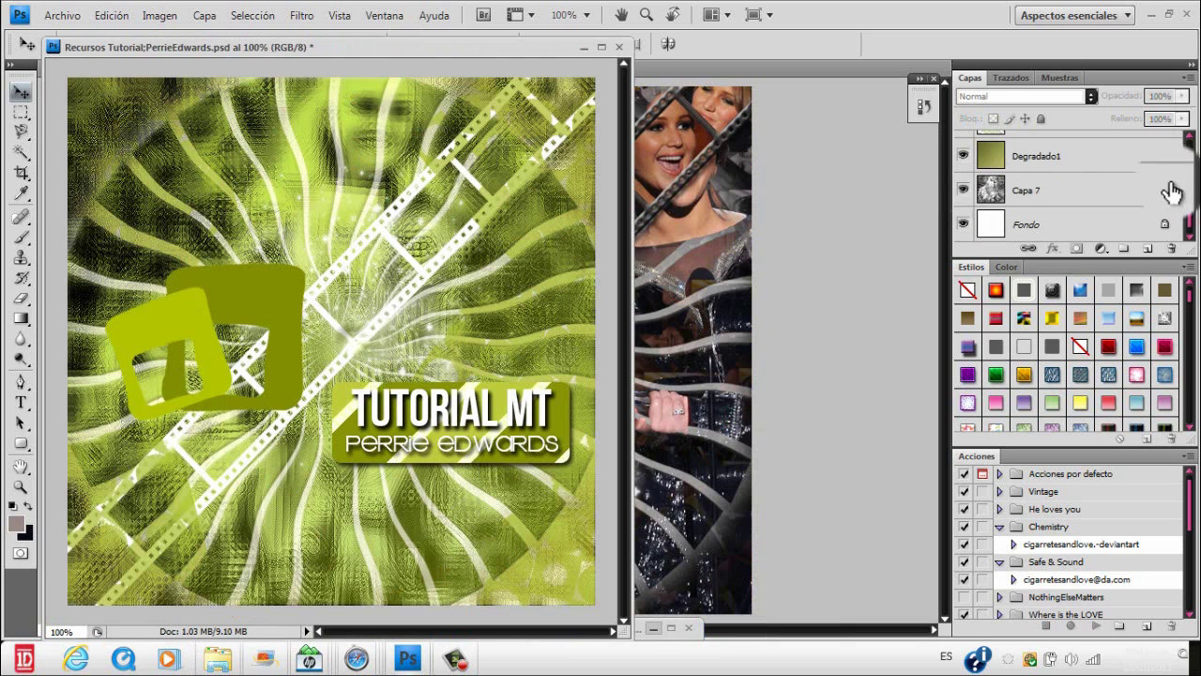
{"action": "left_click_drag", "start_coordinate": [1189, 220], "coordinate": [1189, 153]}
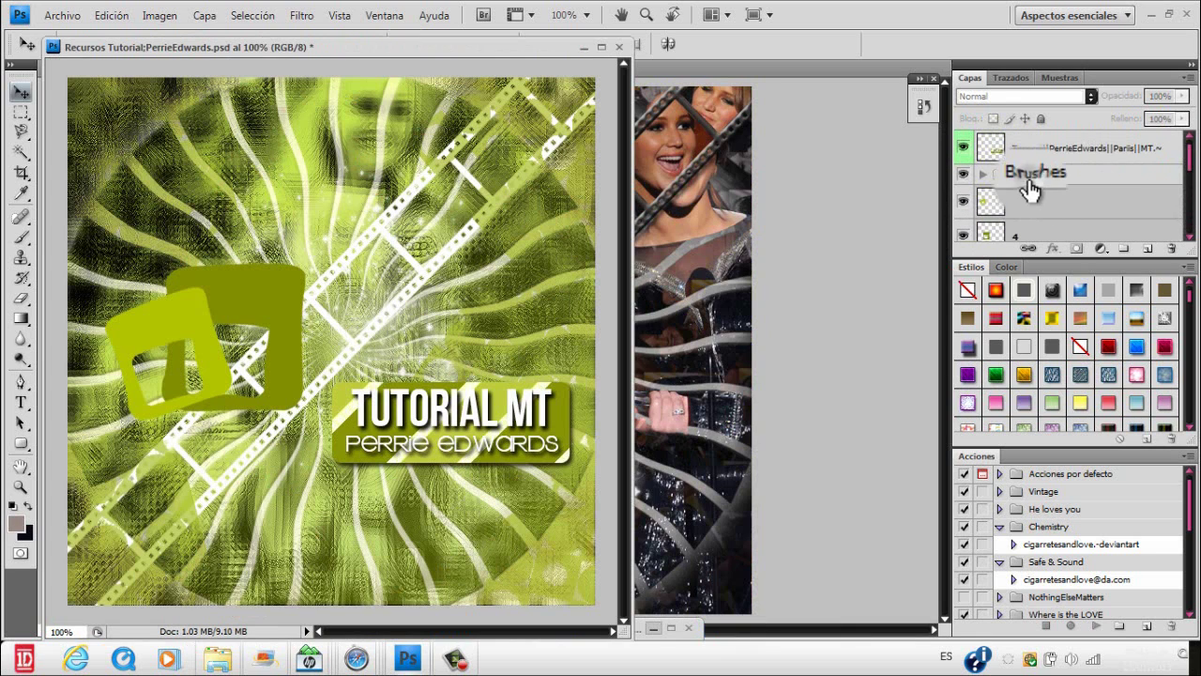
{"action": "left_click_drag", "start_coordinate": [1030, 188], "coordinate": [662, 211]}
{"action": "left_click", "coordinate": [583, 47]}
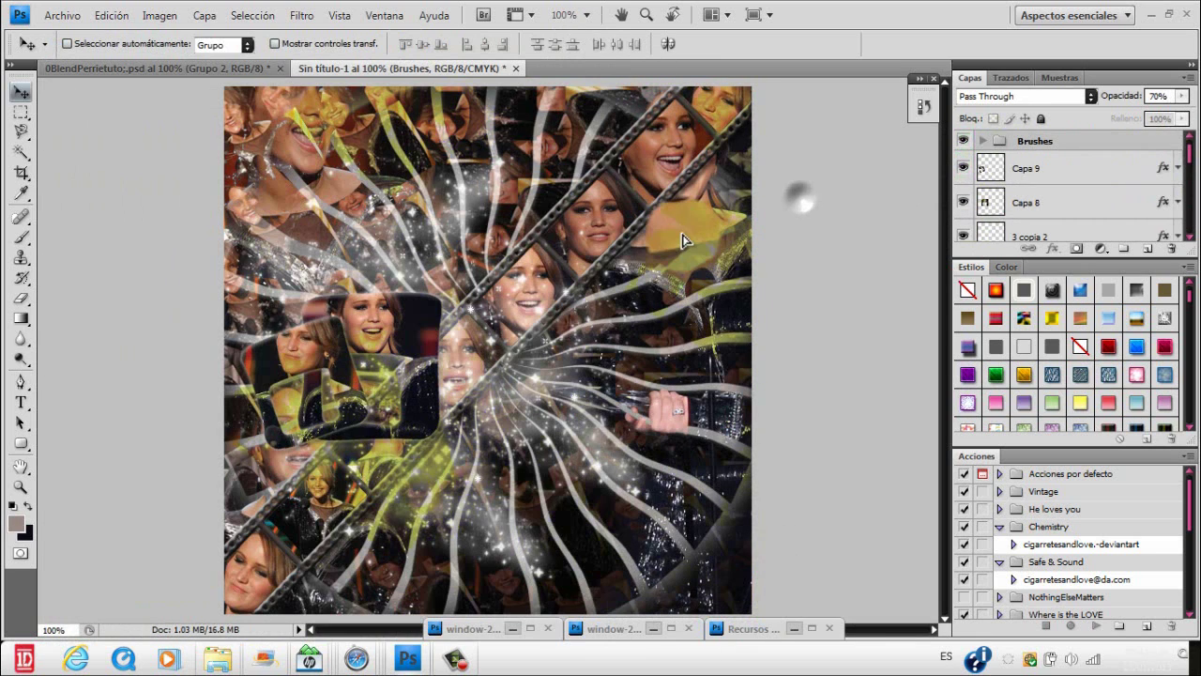
- Position the Brushes group over the collage at about X 313.5 px and Y 270 px
{"action": "key", "text": "ctrl+t"}
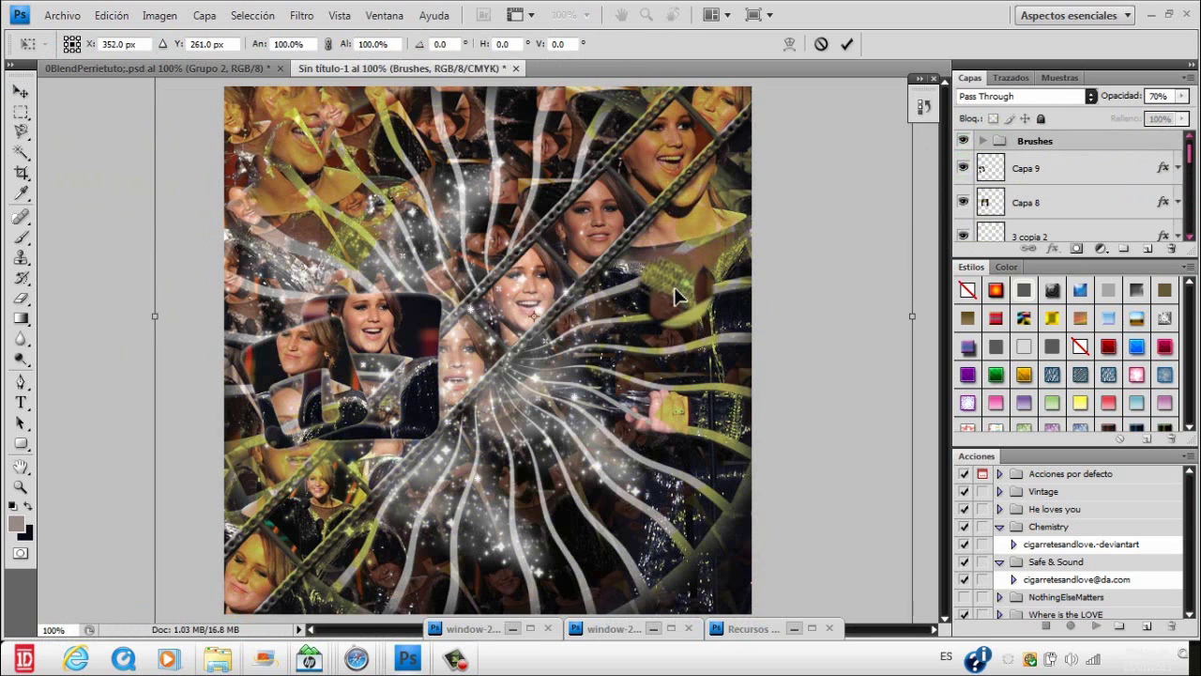
{"action": "key", "text": "Return"}
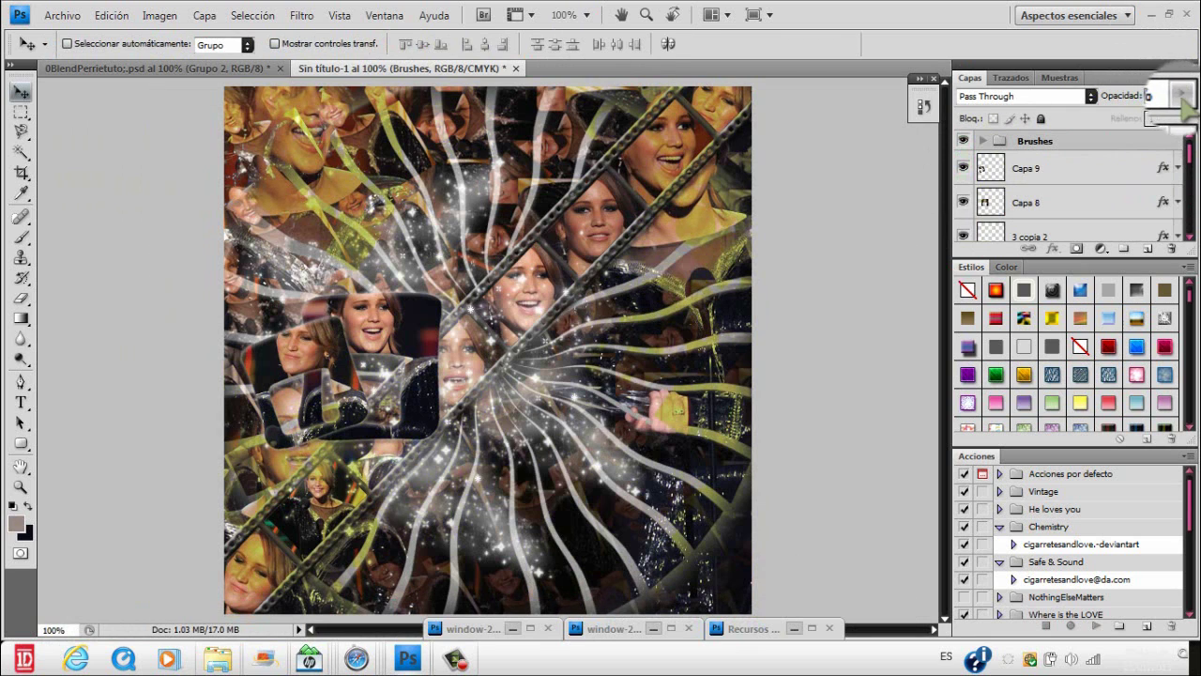
{"action": "key", "text": "ctrl+t"}
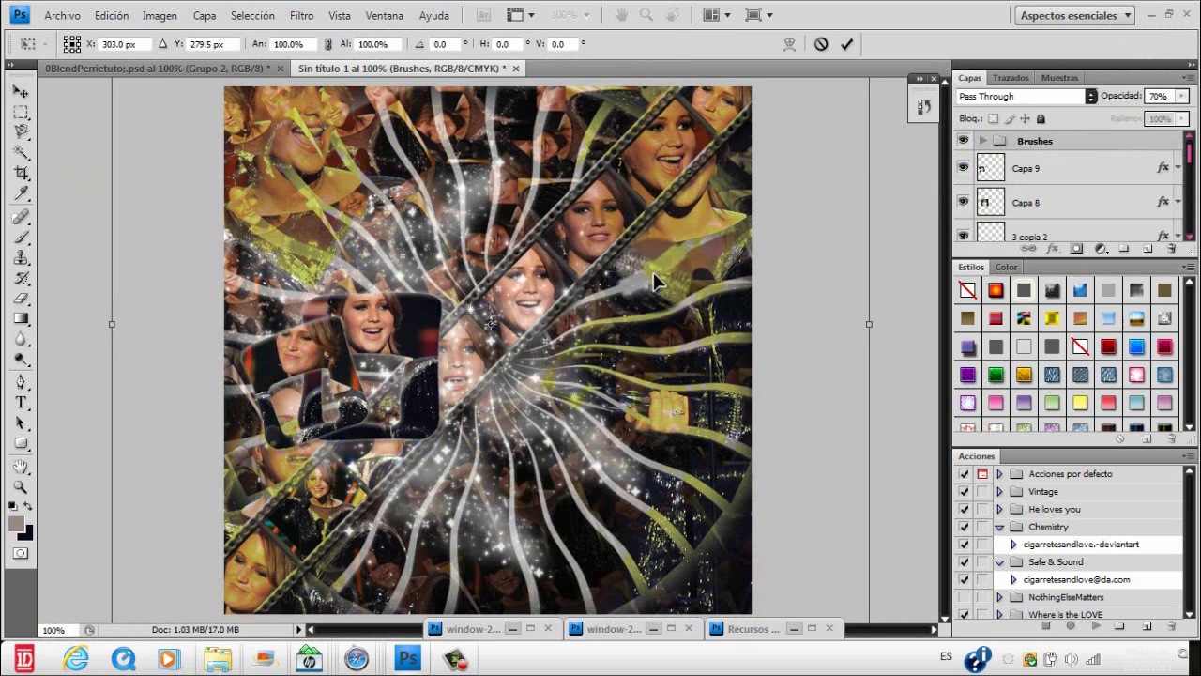
{"action": "mouse_move", "coordinate": [653, 272]}
{"action": "left_mouse_down"}
{"action": "mouse_move", "coordinate": [655, 260]}
{"action": "mouse_move", "coordinate": [662, 272]}
{"action": "left_mouse_up"}
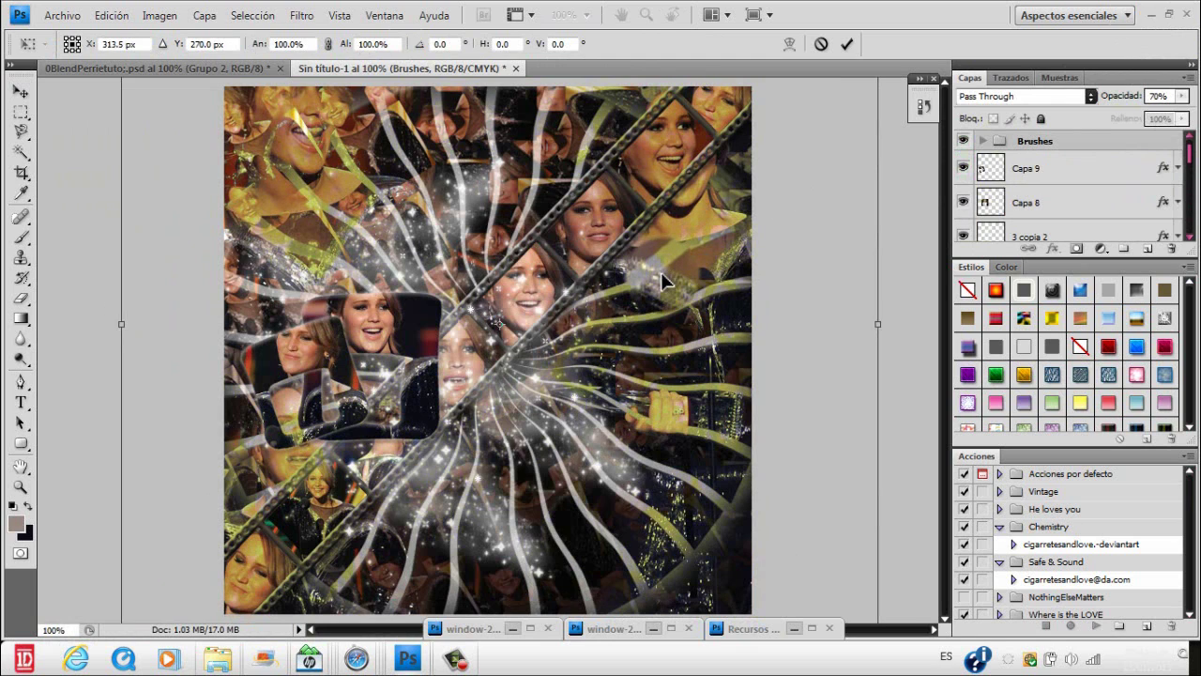
{"action": "key", "text": "Return"}
- Expand the Brushes group and adjust the placement of Capa 10 copia 4 with Free Transform
{"action": "left_click", "coordinate": [983, 140]}
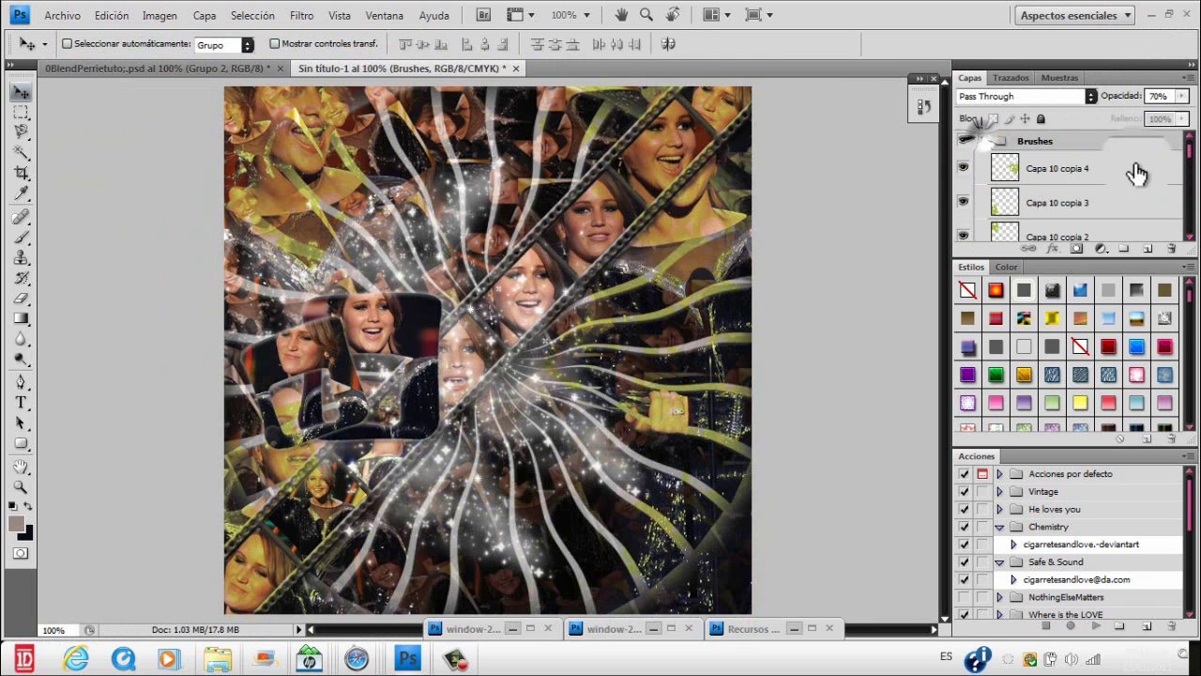
{"action": "left_click", "coordinate": [1107, 189]}
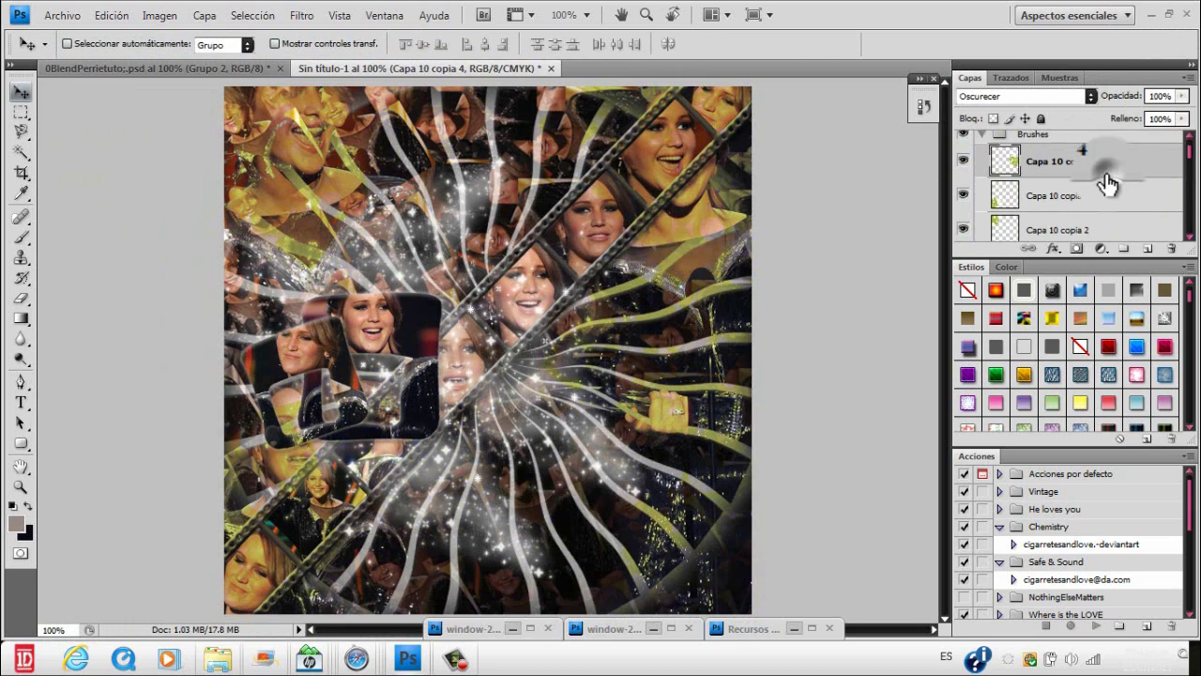
{"action": "key", "text": "ctrl+t"}
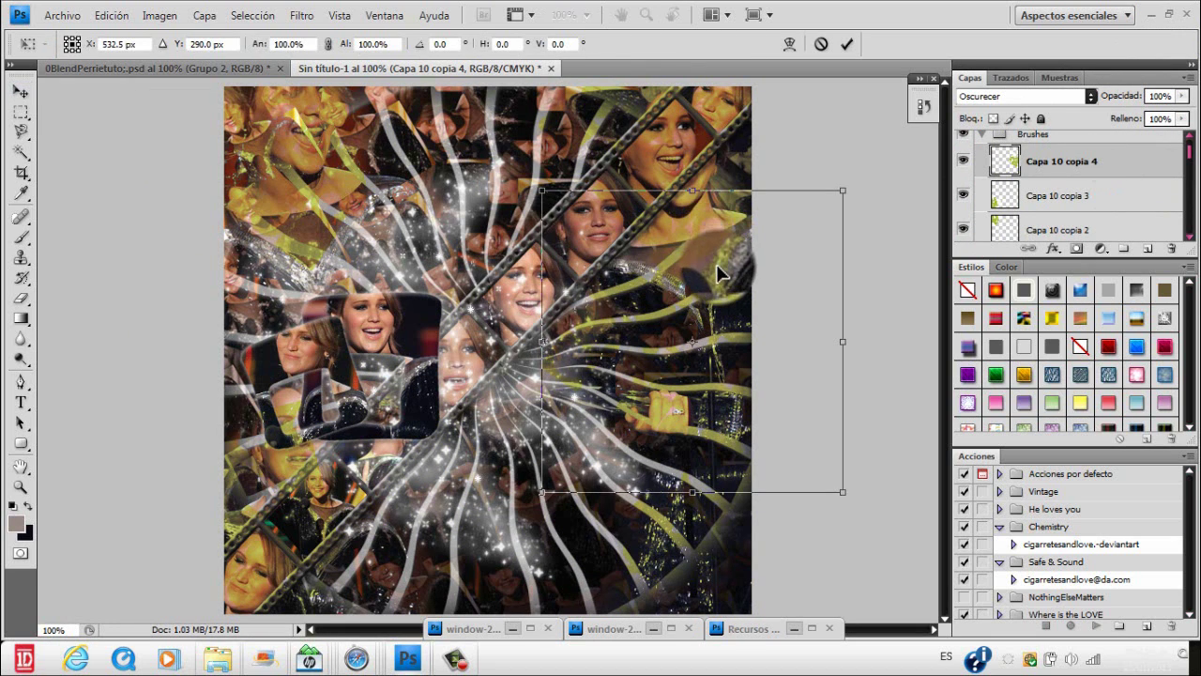
{"action": "key", "text": "Return"}
{"action": "left_click_drag", "start_coordinate": [1079, 162], "coordinate": [1090, 197]}
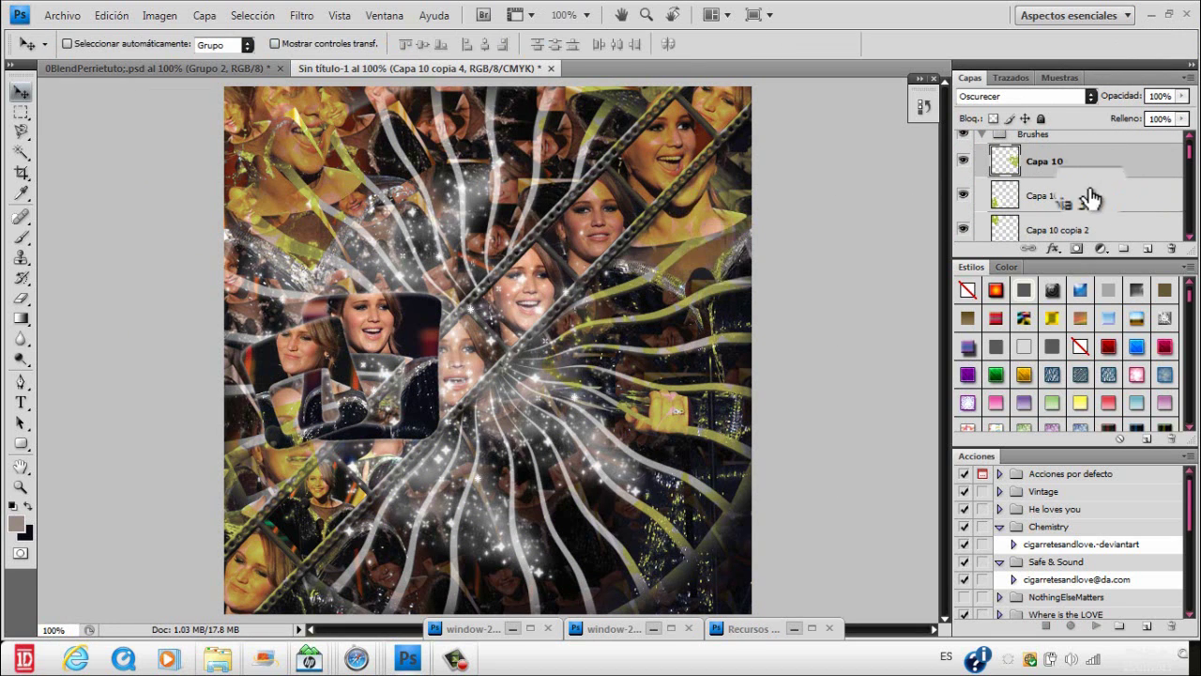
- Fine-tune the position of Capa 10 copia 4 with Free Transform at about X 523.5 px and Y 248 px
{"action": "mouse_move", "coordinate": [1191, 162]}
{"action": "left_mouse_down"}
{"action": "mouse_move", "coordinate": [1191, 179]}
{"action": "mouse_move", "coordinate": [1191, 163]}
{"action": "left_mouse_up"}
{"action": "key", "text": "ctrl+t"}
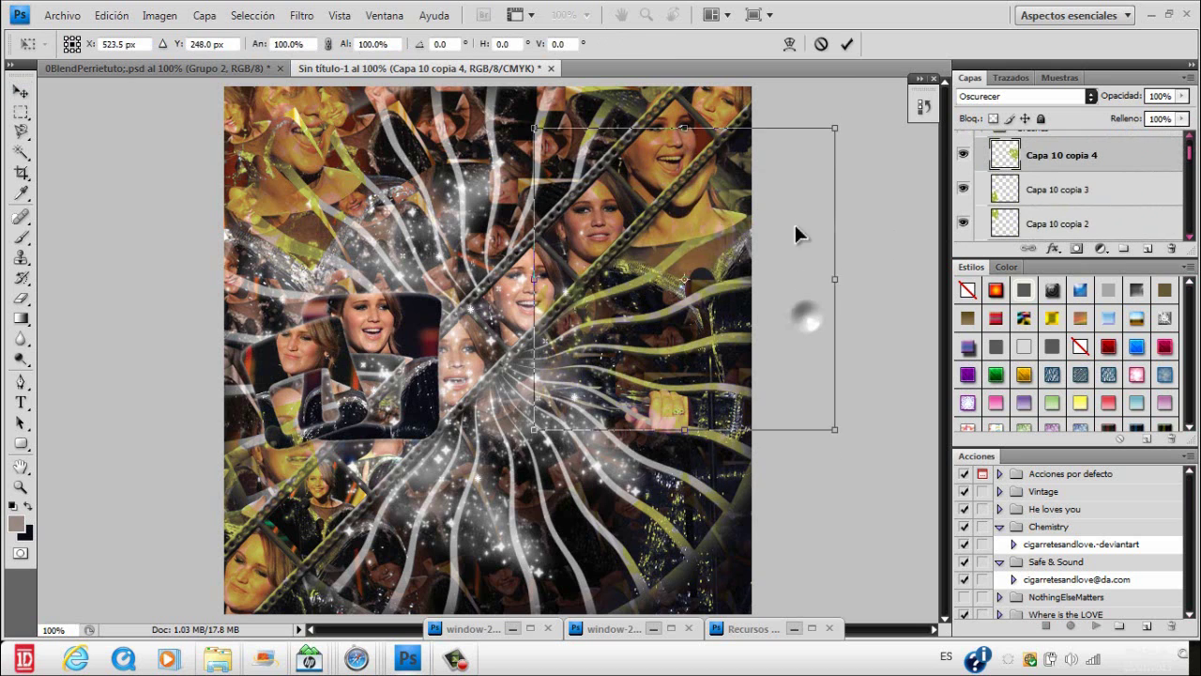
{"action": "key", "text": "Return"}
- Hide all the Capa 10 copies in the Brushes group, leaving the original Capa 10 visible and selected
{"action": "left_click_drag", "start_coordinate": [1009, 157], "coordinate": [1021, 185]}
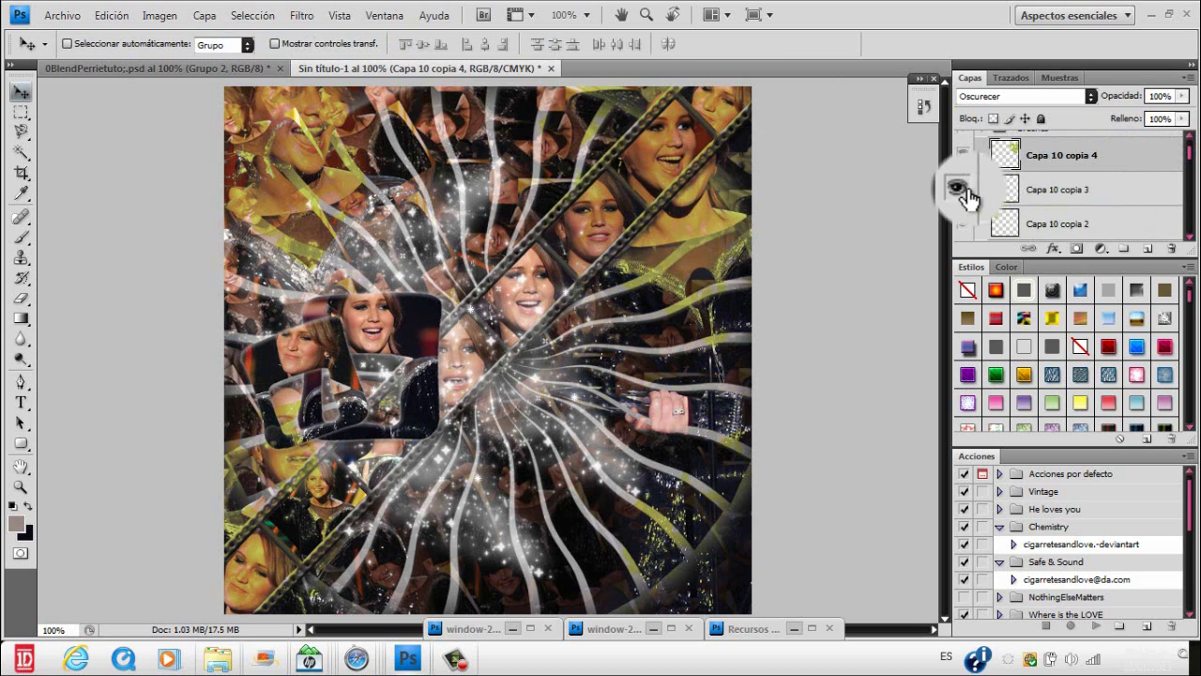
{"action": "left_click_drag", "start_coordinate": [967, 226], "coordinate": [959, 172]}
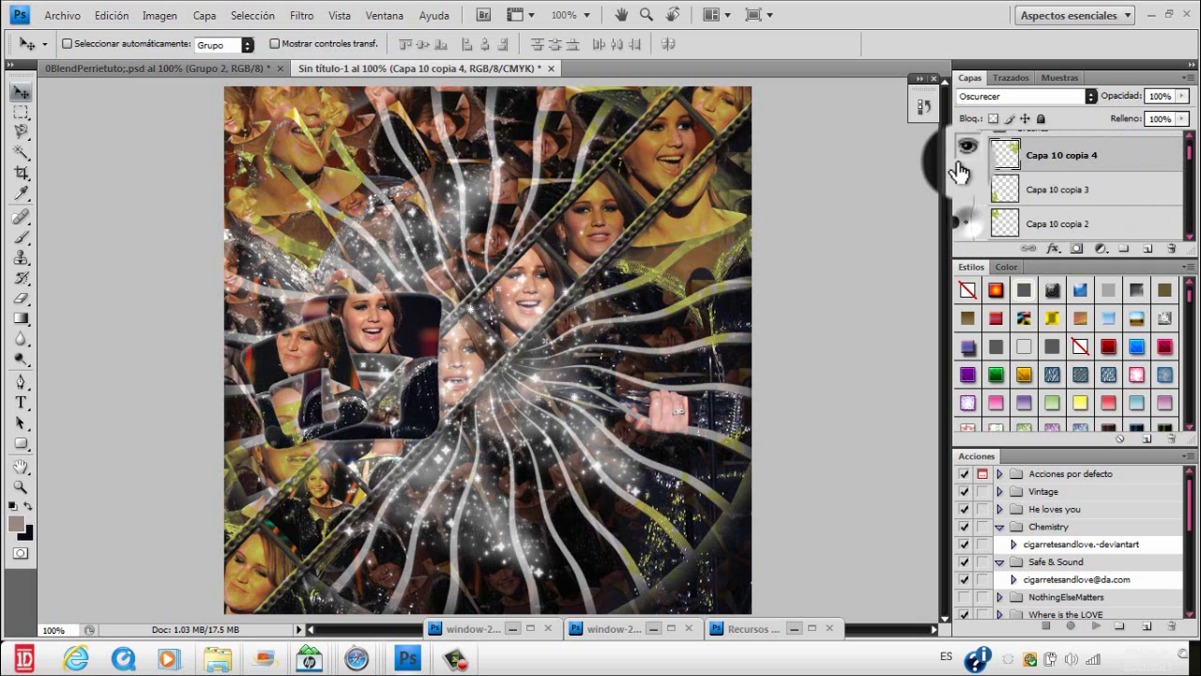
{"action": "left_click", "coordinate": [965, 224]}
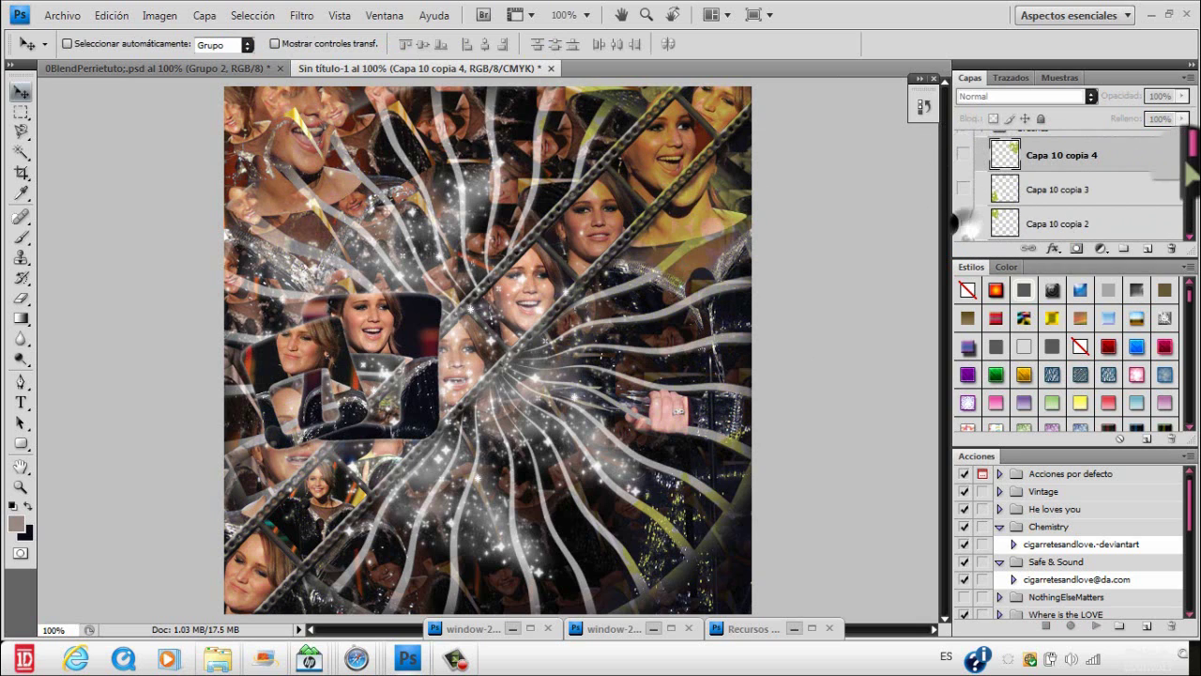
{"action": "scroll", "coordinate": [1189, 174], "scroll_direction": "down", "scroll_amount": 2}
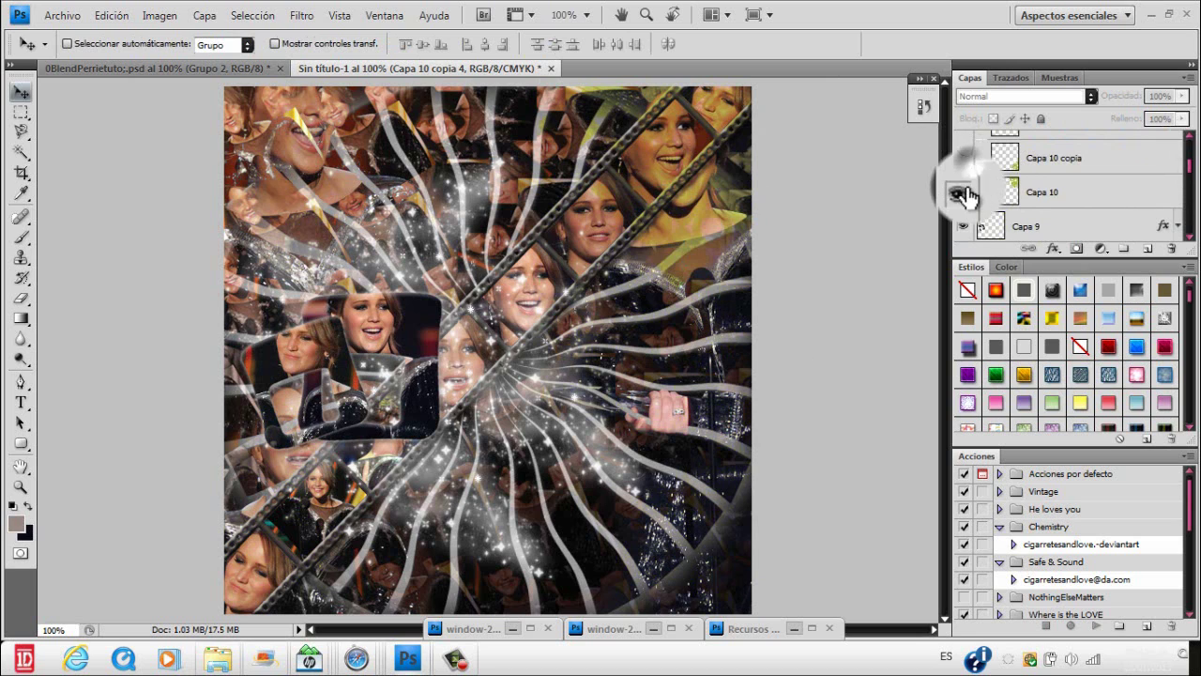
{"action": "scroll", "coordinate": [1190, 171], "scroll_direction": "up", "scroll_amount": 3}
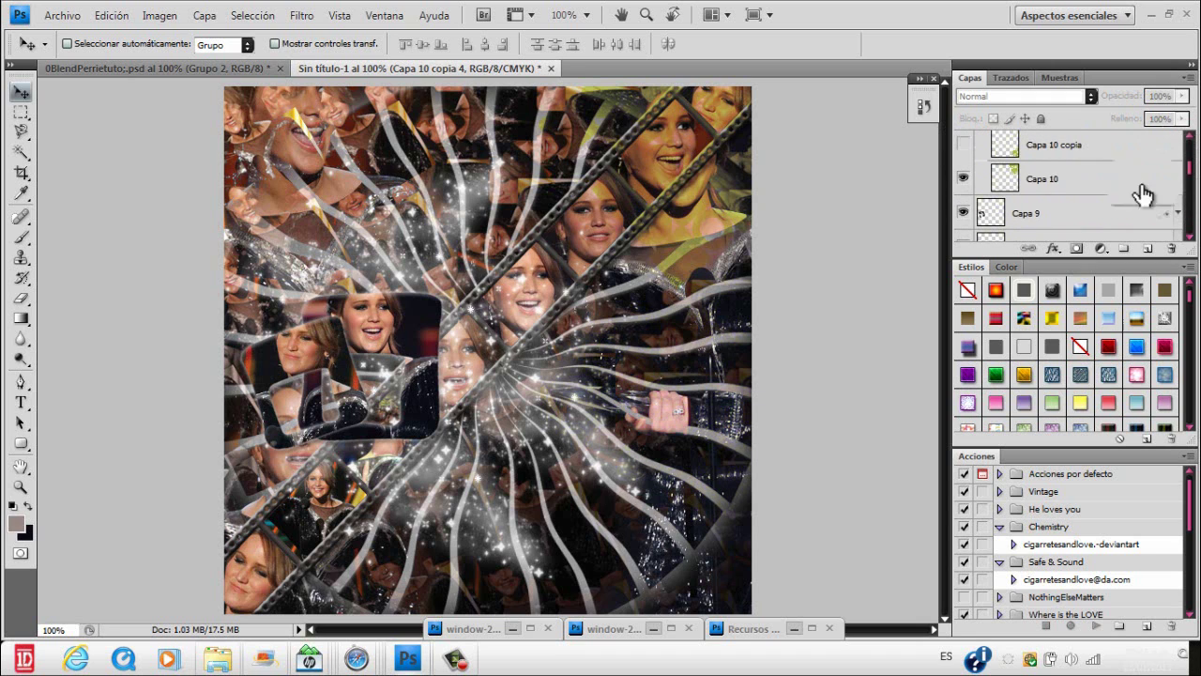
{"action": "left_click", "coordinate": [1093, 192]}
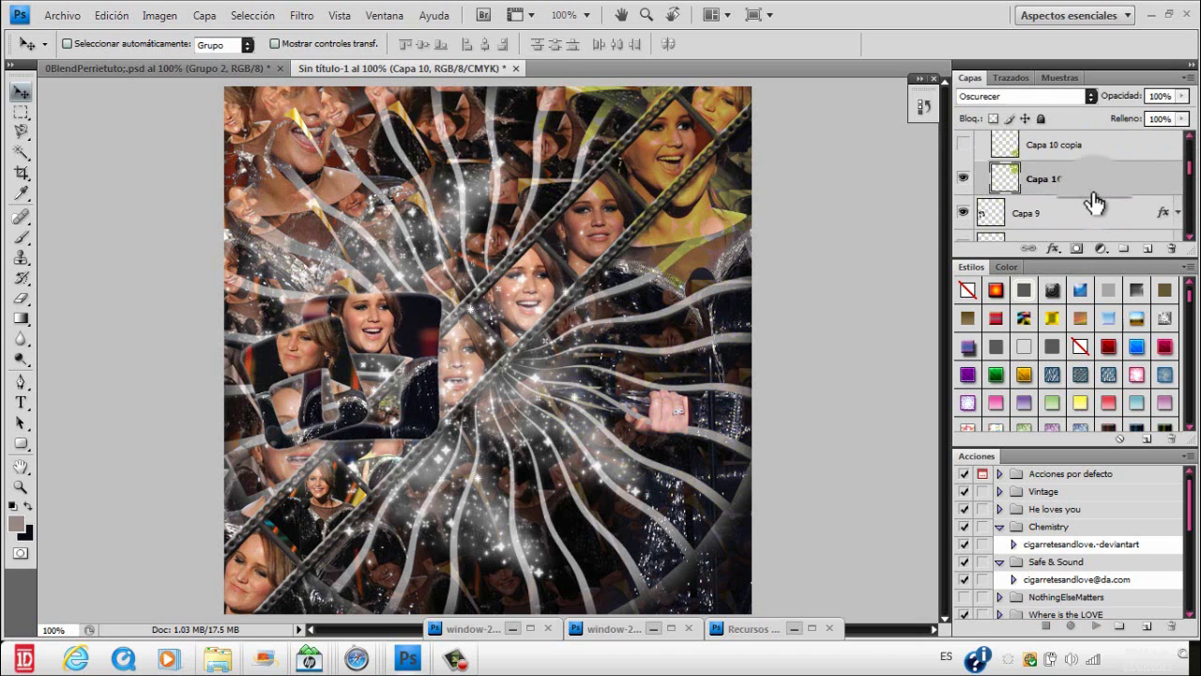
{"action": "key", "text": "ctrl+u"}
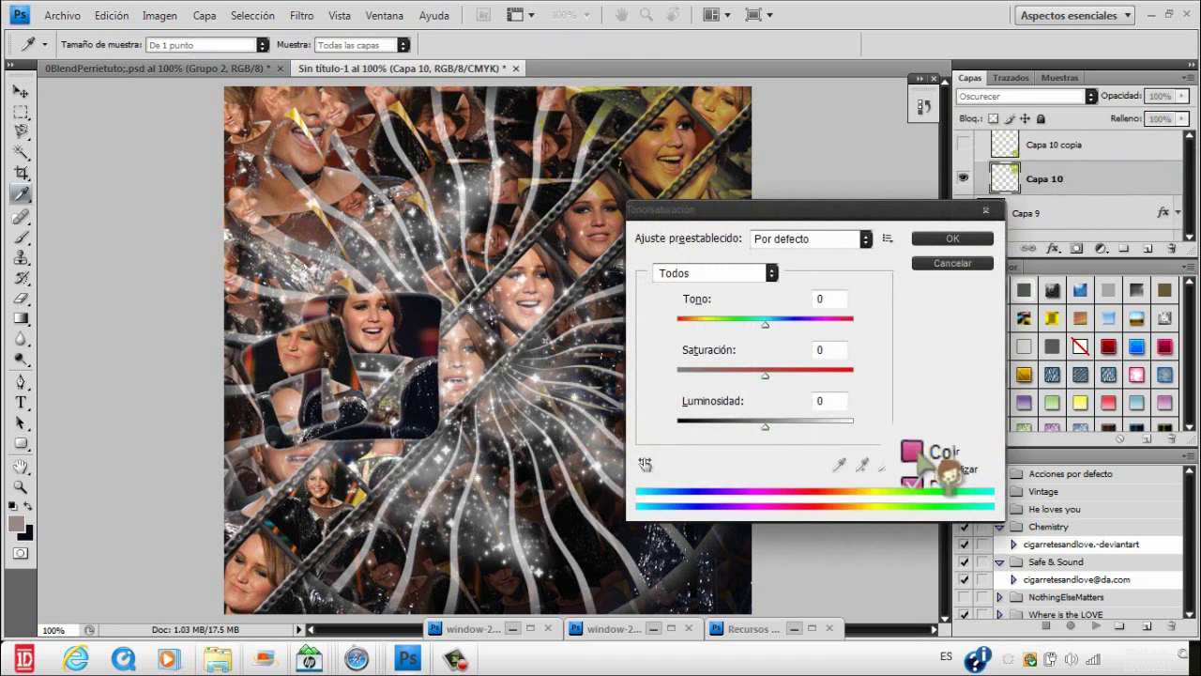
{"action": "left_click", "coordinate": [915, 452]}
{"action": "left_click_drag", "start_coordinate": [766, 420], "coordinate": [749, 424]}
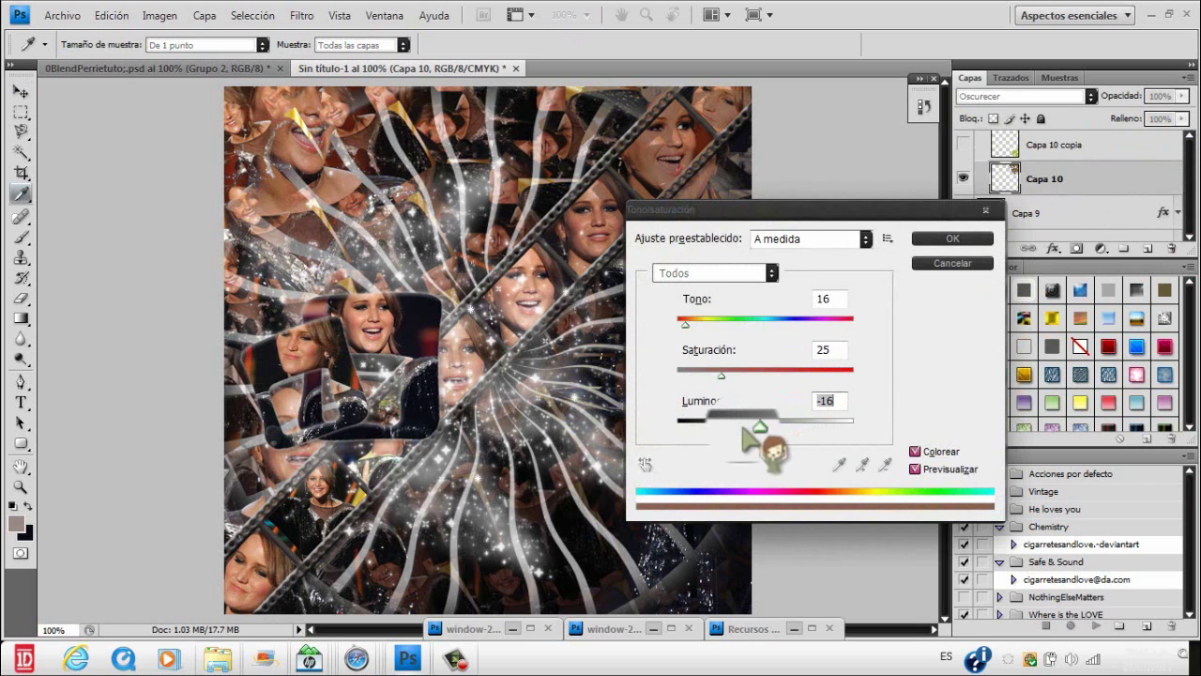
{"action": "left_click_drag", "start_coordinate": [752, 379], "coordinate": [813, 381]}
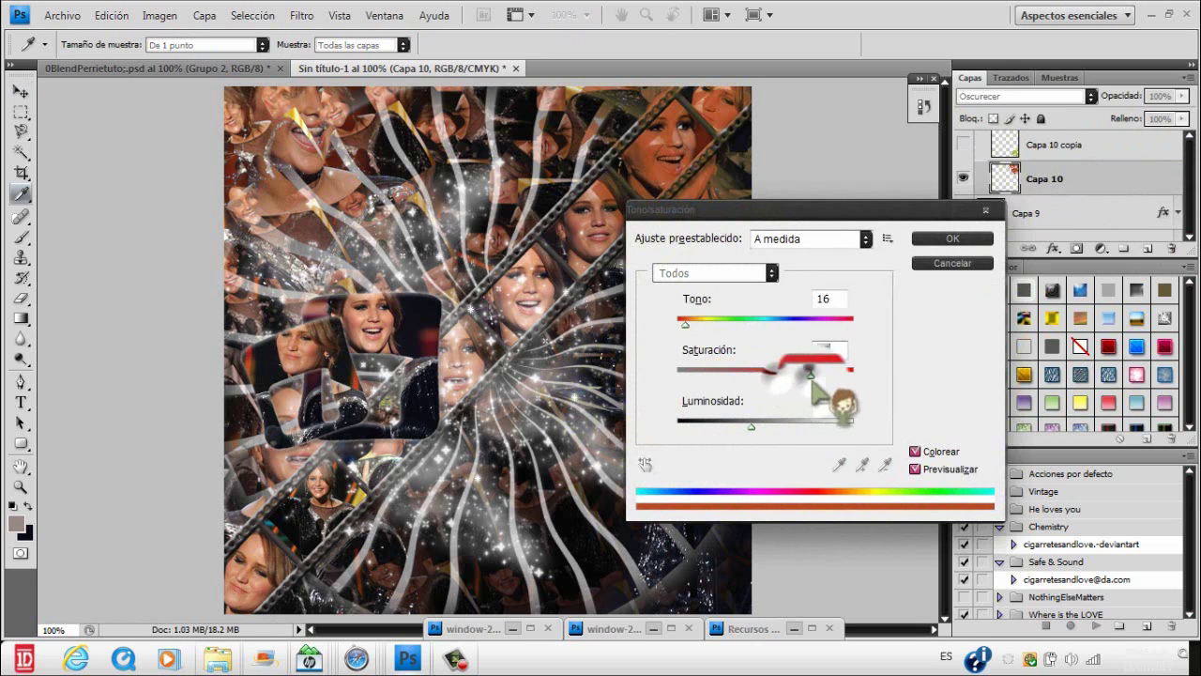
{"action": "left_click", "coordinate": [953, 262]}
- Apply Hue/Saturation to Capa 10 with the Colorear option enabled, keeping its default colorize values
{"action": "key", "text": "ctrl+u"}
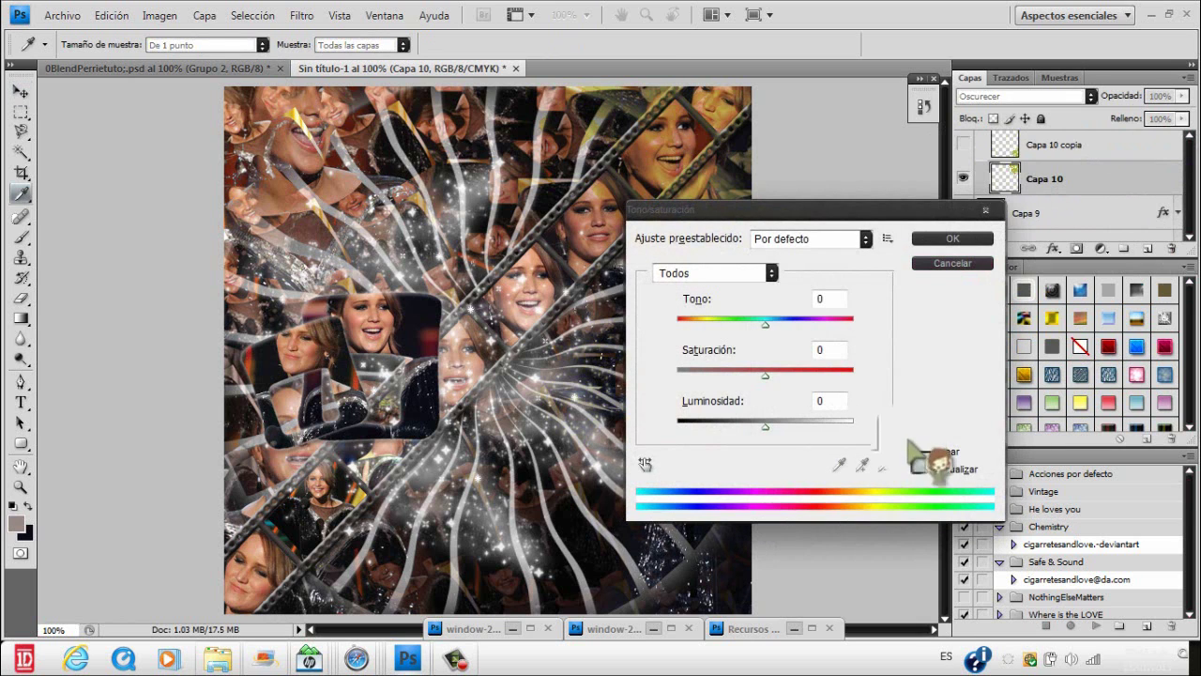
{"action": "left_click", "coordinate": [915, 451]}
{"action": "left_click", "coordinate": [953, 239]}
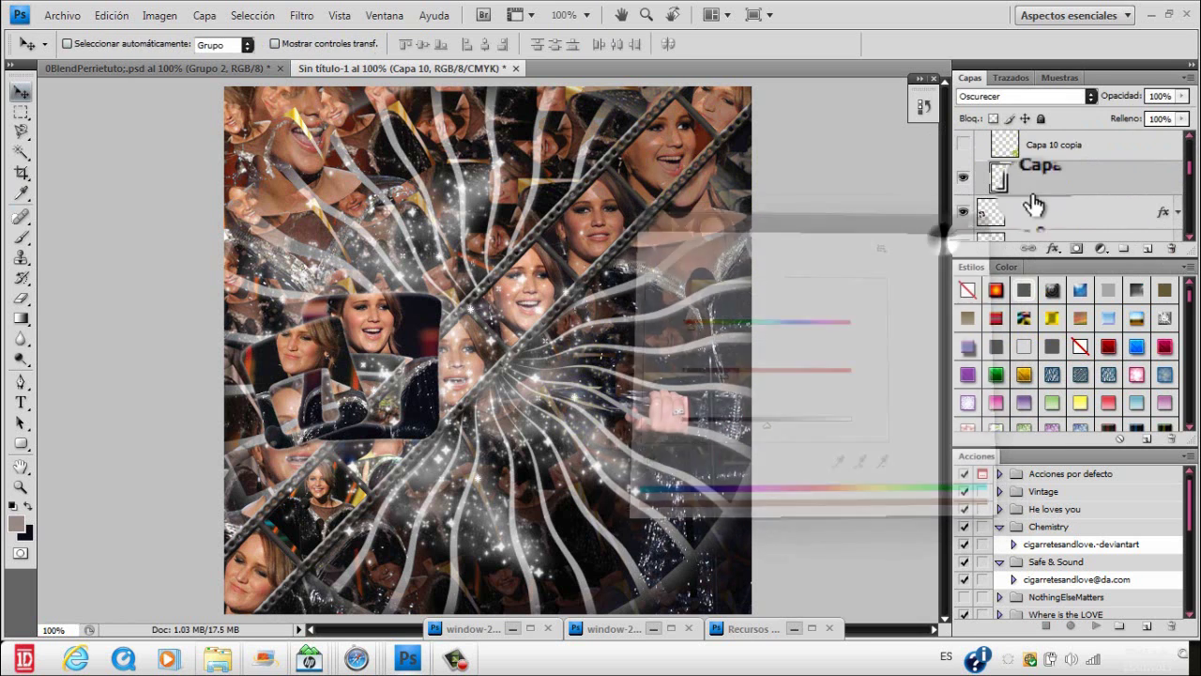
- Show Capa 10 copia and recolour it using Hue/Saturation with Colorear enabled at its default values
{"action": "left_click", "coordinate": [964, 144]}
{"action": "left_click", "coordinate": [1048, 150]}
{"action": "key", "text": "ctrl+u"}
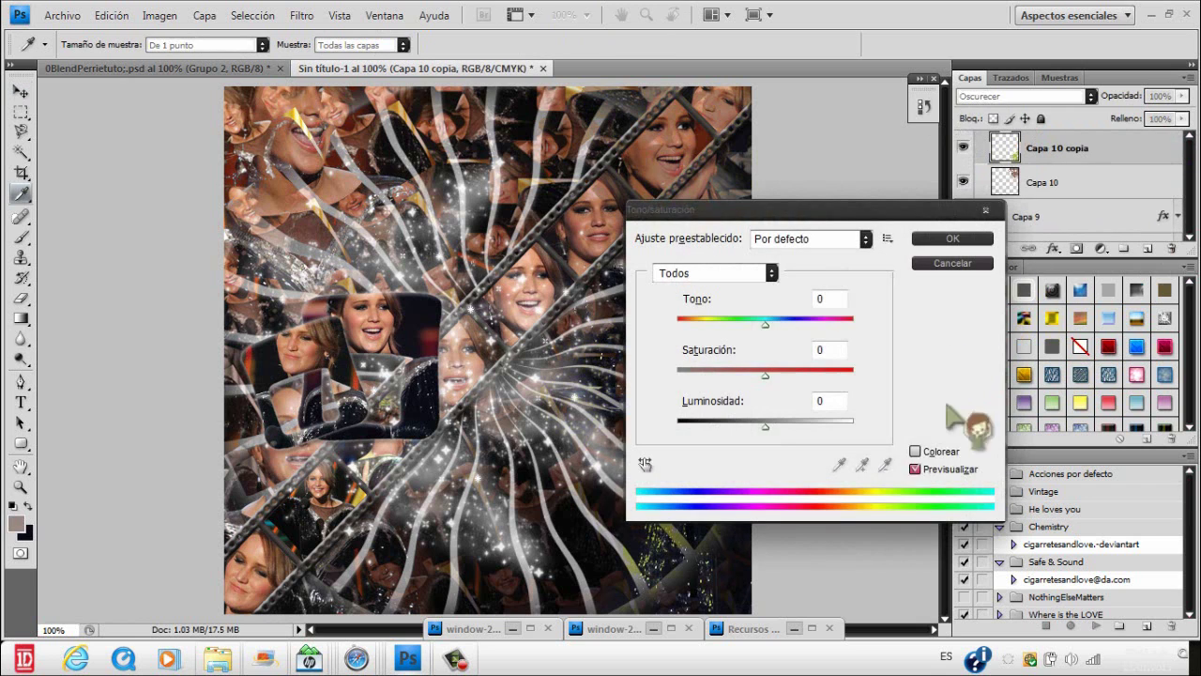
{"action": "left_click", "coordinate": [912, 448]}
{"action": "left_click", "coordinate": [944, 236]}
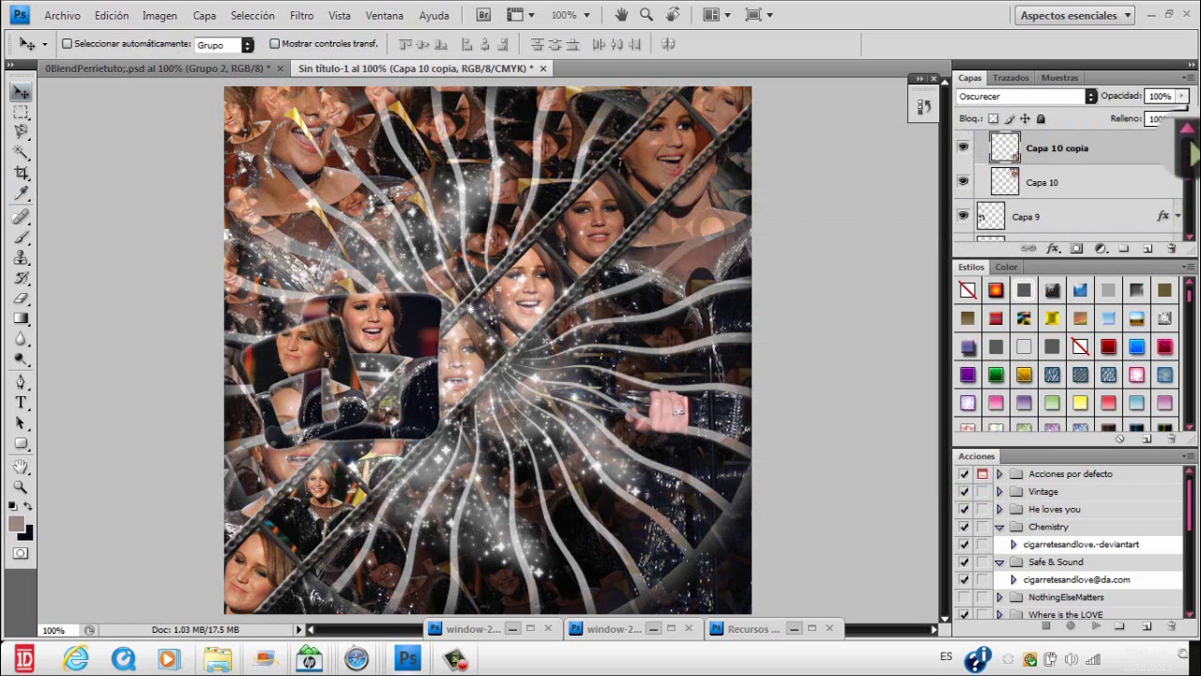
- Show Capa 10 copia 2 and recolour it using Hue/Saturation with Colorear enabled at its default values
{"action": "left_click", "coordinate": [1189, 139]}
{"action": "left_click", "coordinate": [967, 175]}
{"action": "left_click", "coordinate": [1046, 176]}
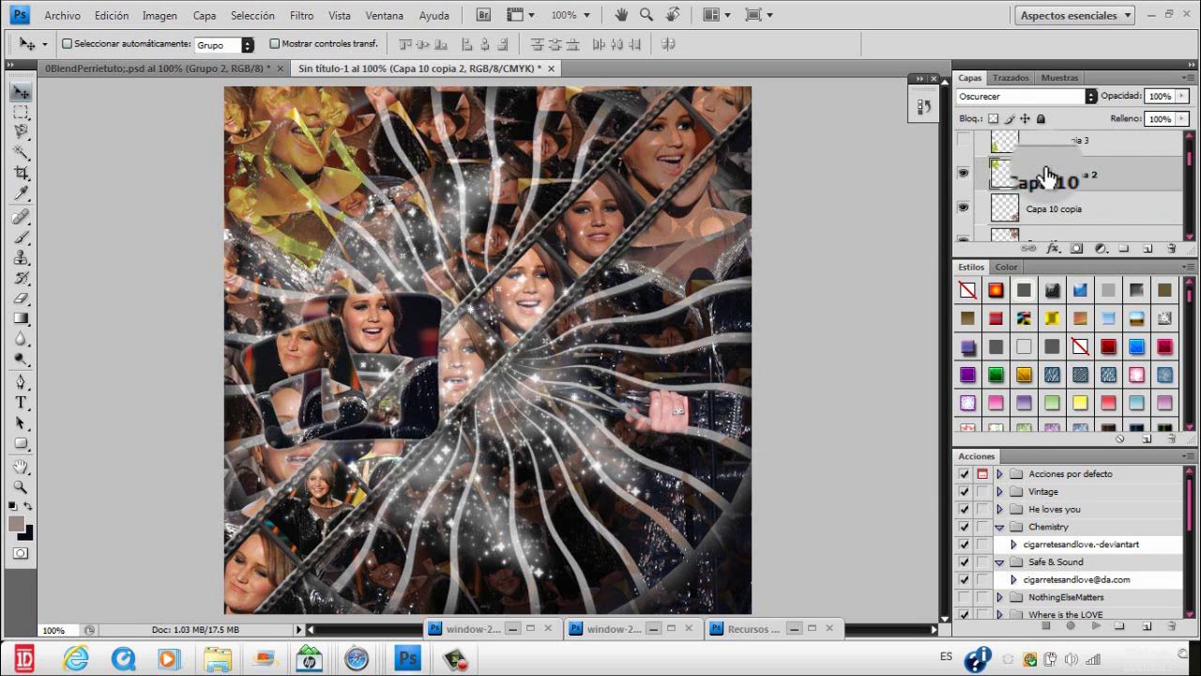
{"action": "key", "text": "ctrl+u"}
{"action": "left_click", "coordinate": [912, 453]}
{"action": "left_click", "coordinate": [937, 240]}
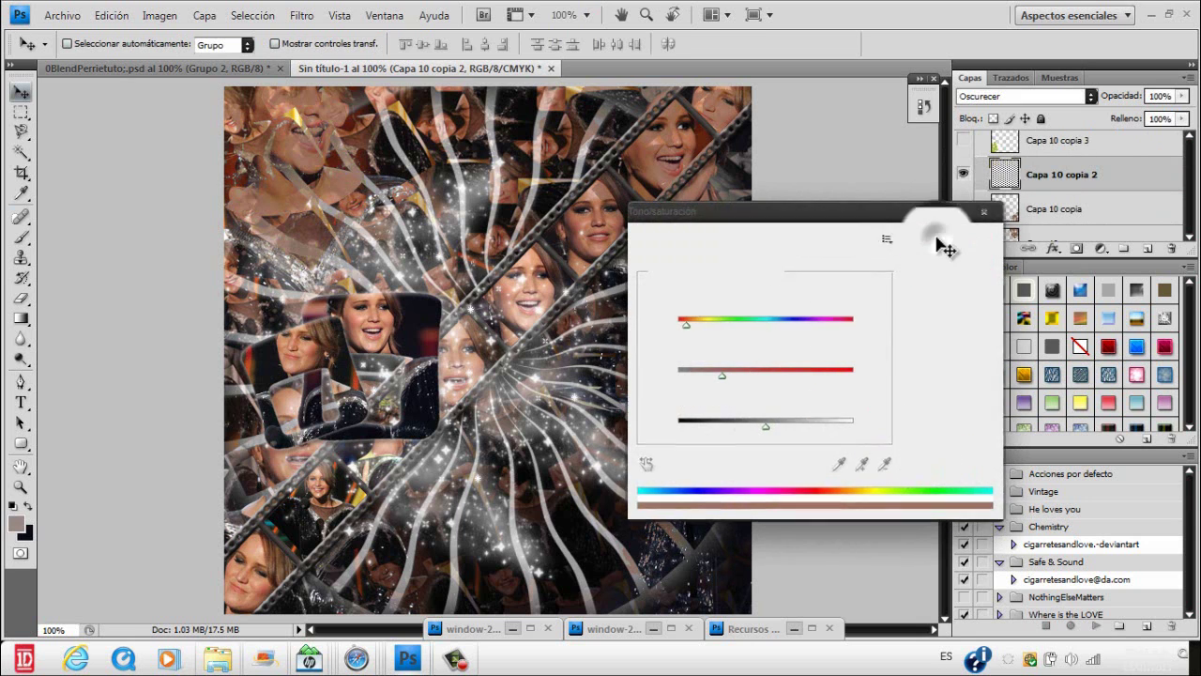
- Show Capa 10 copia 3 and recolour it using Hue/Saturation with Colorear enabled at its default values
{"action": "left_click", "coordinate": [1072, 140]}
{"action": "key", "text": "ctrl+u"}
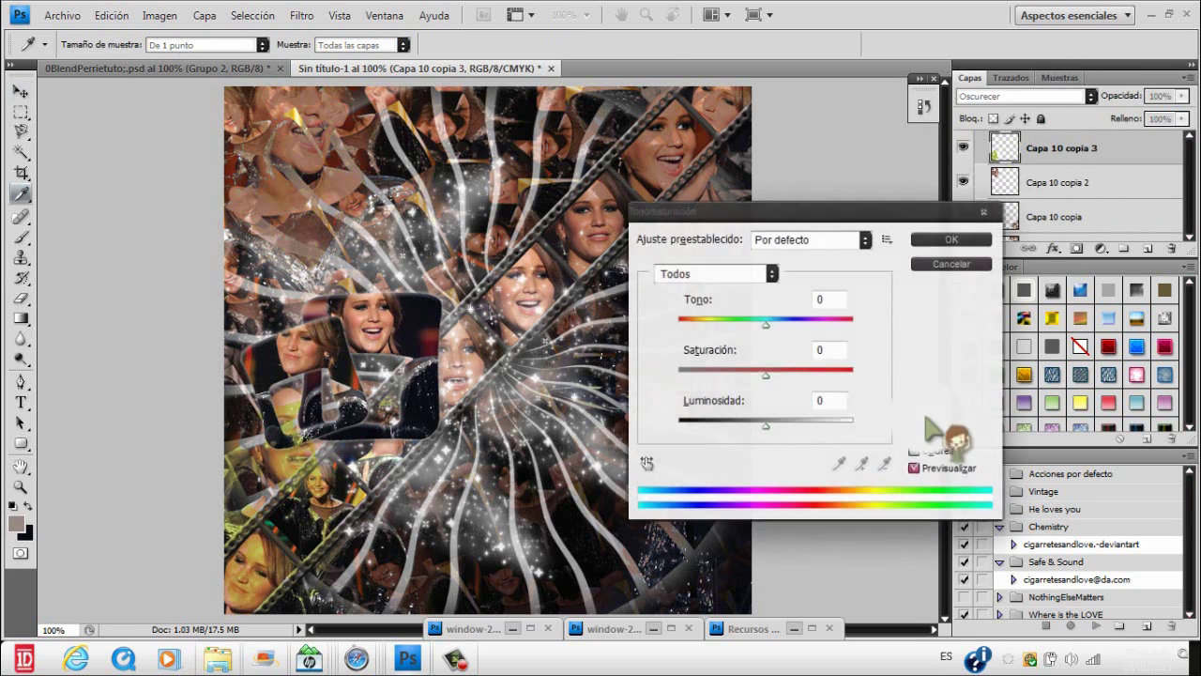
{"action": "left_click", "coordinate": [915, 451]}
{"action": "left_click", "coordinate": [965, 242]}
- Show Capa 10 copia 4 and recolour it using Hue/Saturation with Colorear enabled at its default values
{"action": "key", "text": "ctrl+j"}
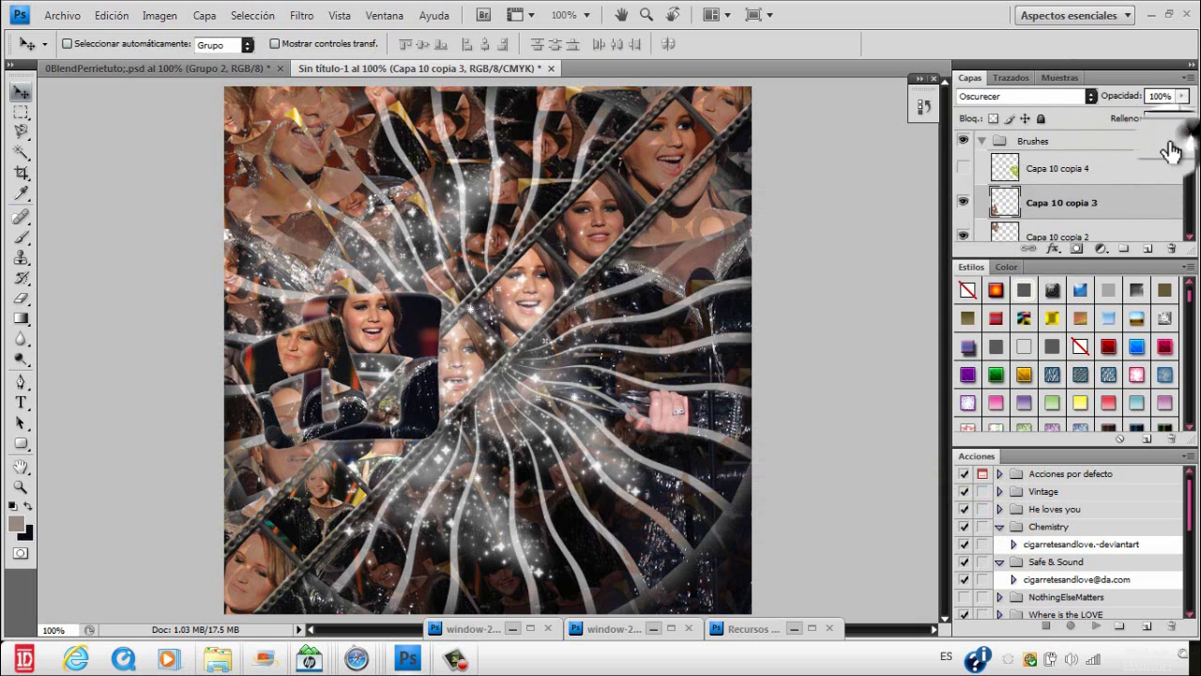
{"action": "key", "text": "ctrl+u"}
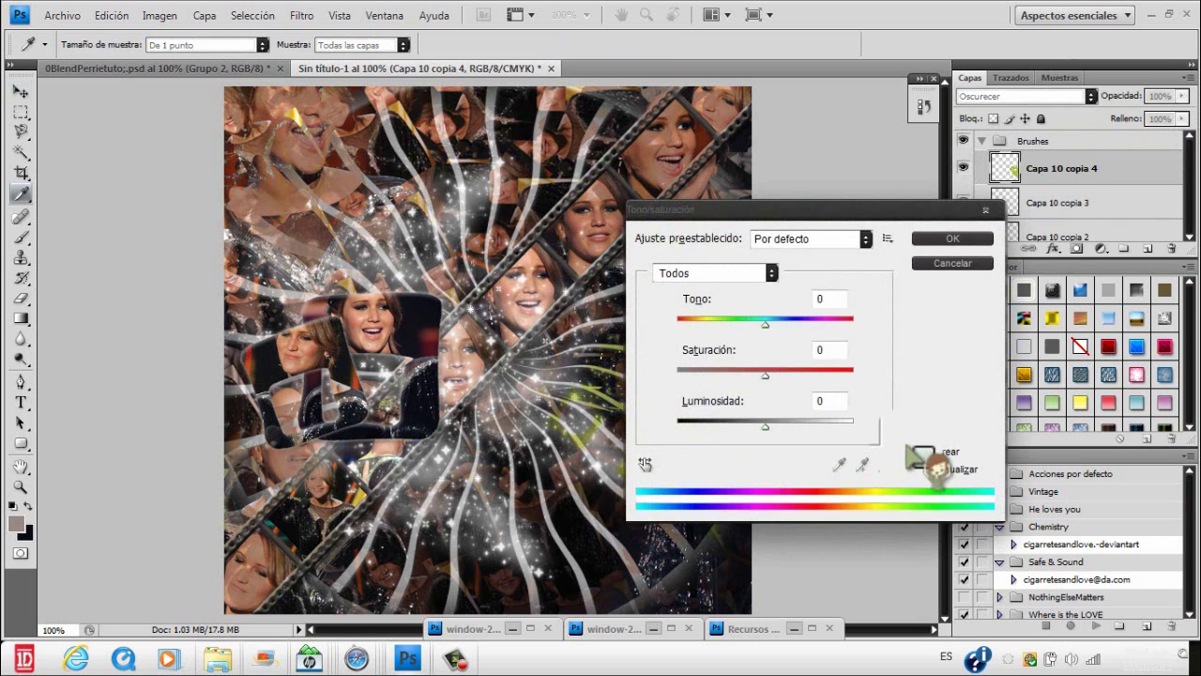
{"action": "left_click", "coordinate": [915, 450]}
{"action": "left_click", "coordinate": [952, 239]}
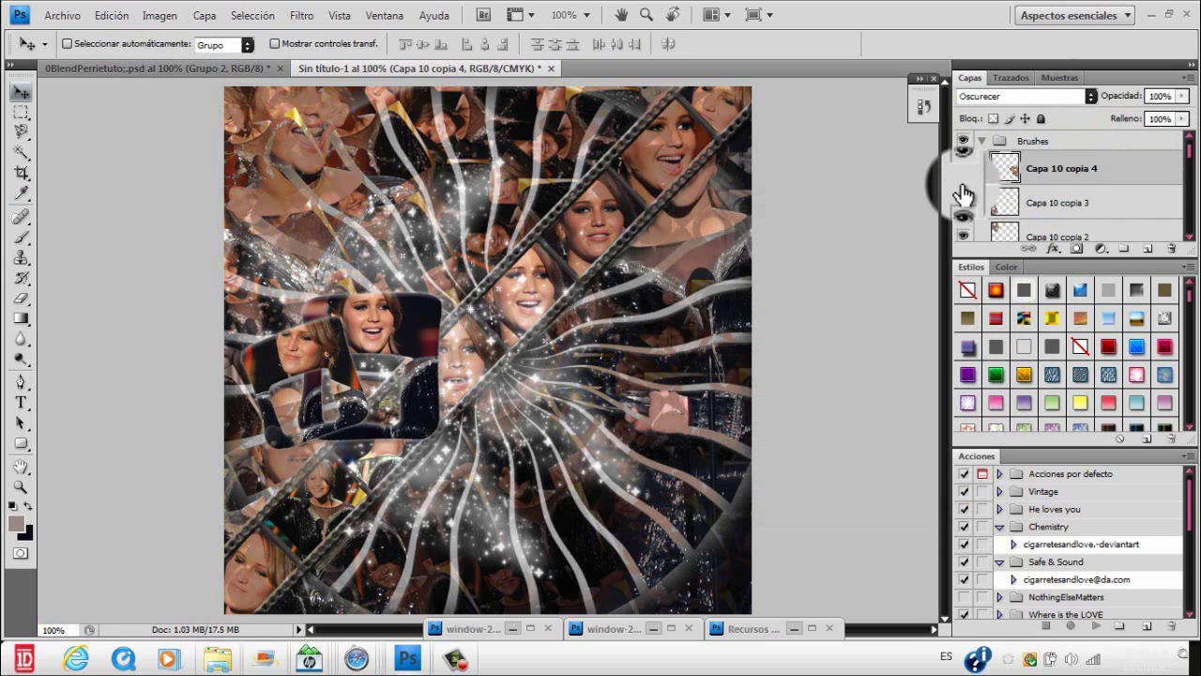
- Collapse the Brushes group and set its opacity to 70%
{"action": "left_click", "coordinate": [982, 141]}
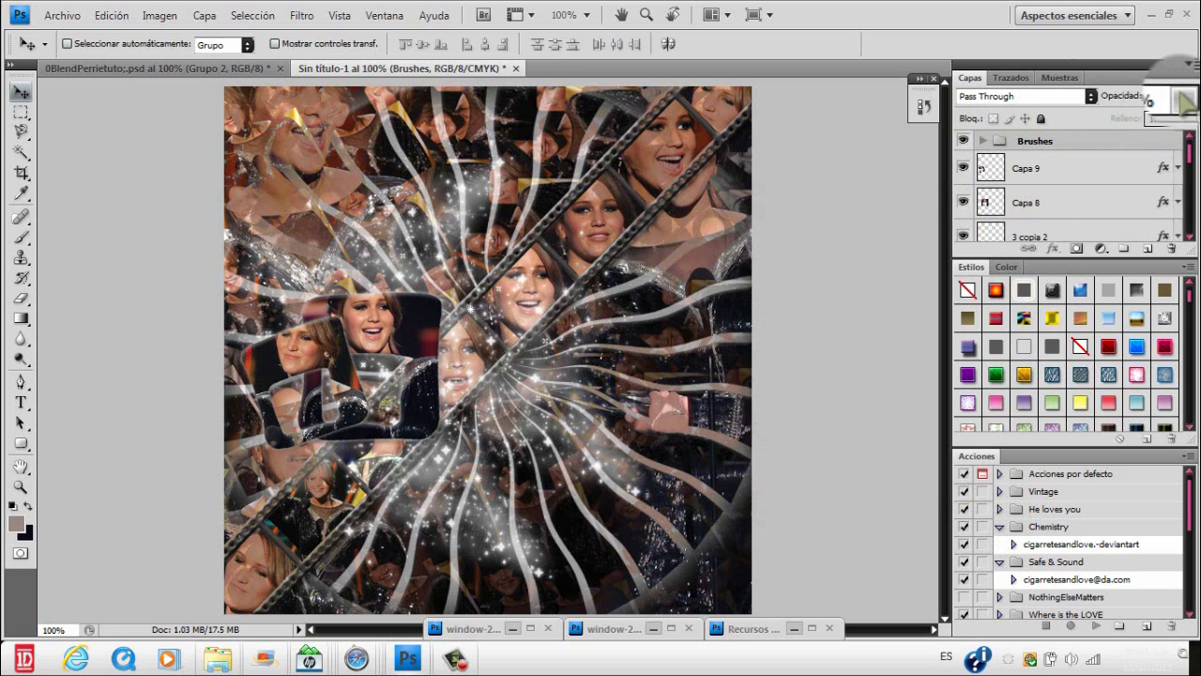
{"action": "left_click_drag", "start_coordinate": [1164, 120], "coordinate": [1168, 115]}
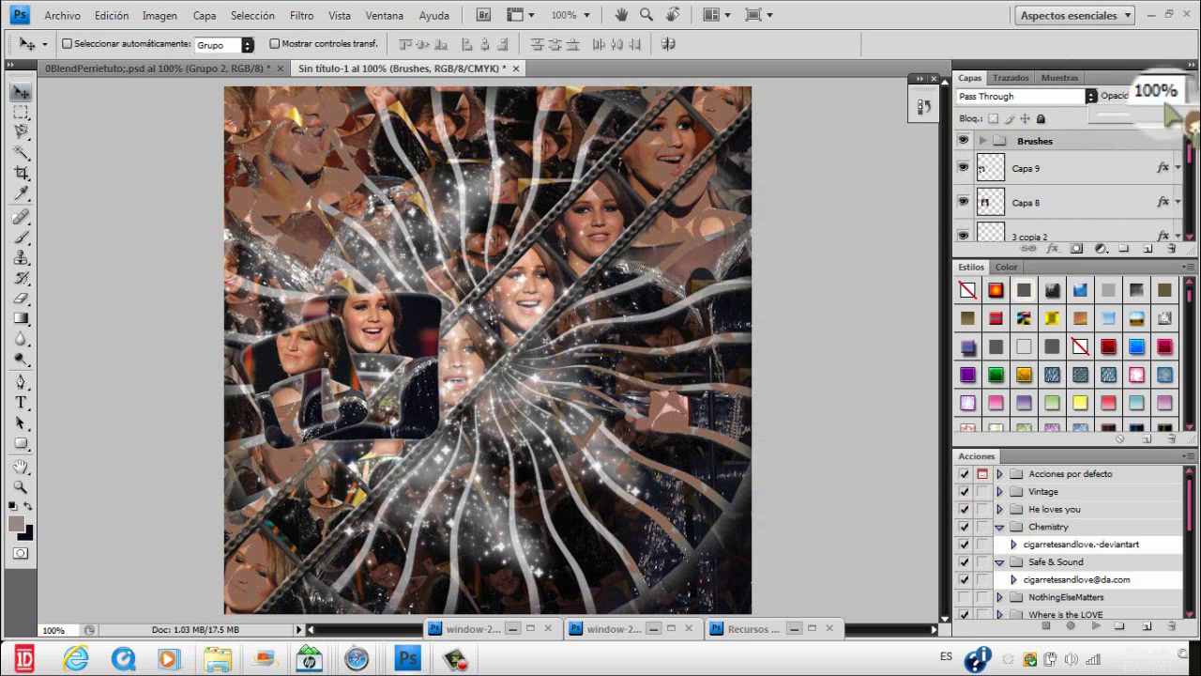
{"action": "type", "text": "70"}
{"action": "key", "text": "Return"}
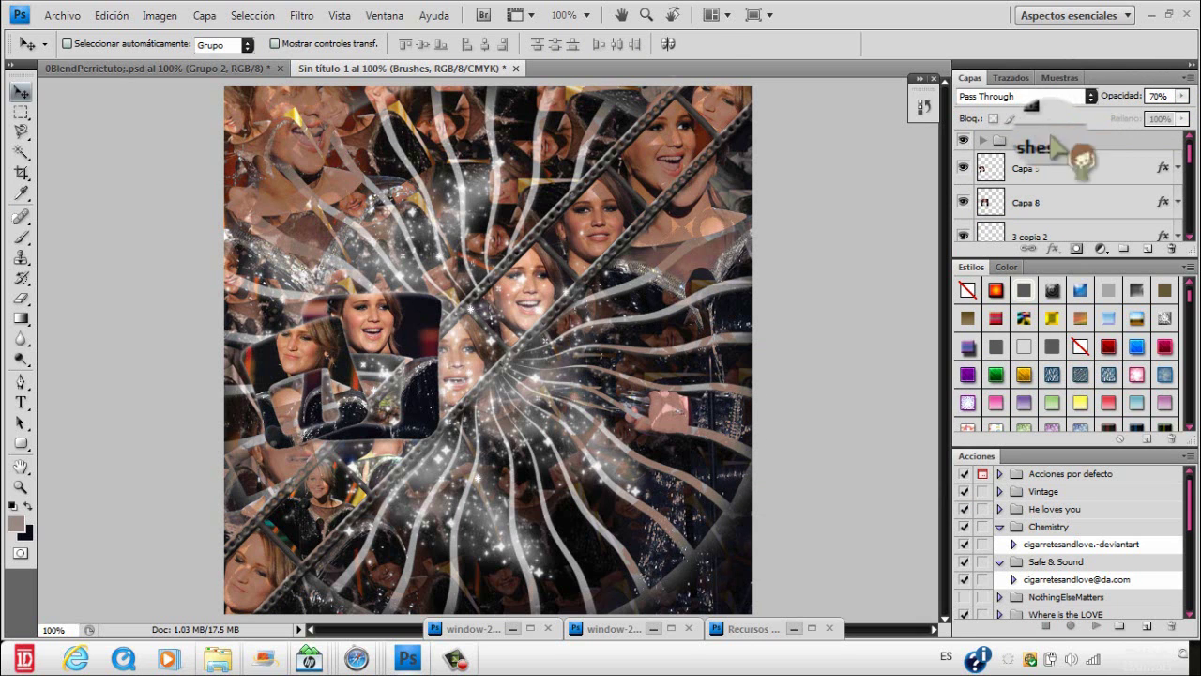
- Show Capa 9 and Capa 9 copia in the example blend and examine how the central figure is layered, returning to the Sin título-1 collage
{"action": "left_click", "coordinate": [188, 68]}
{"action": "left_click", "coordinate": [964, 169]}
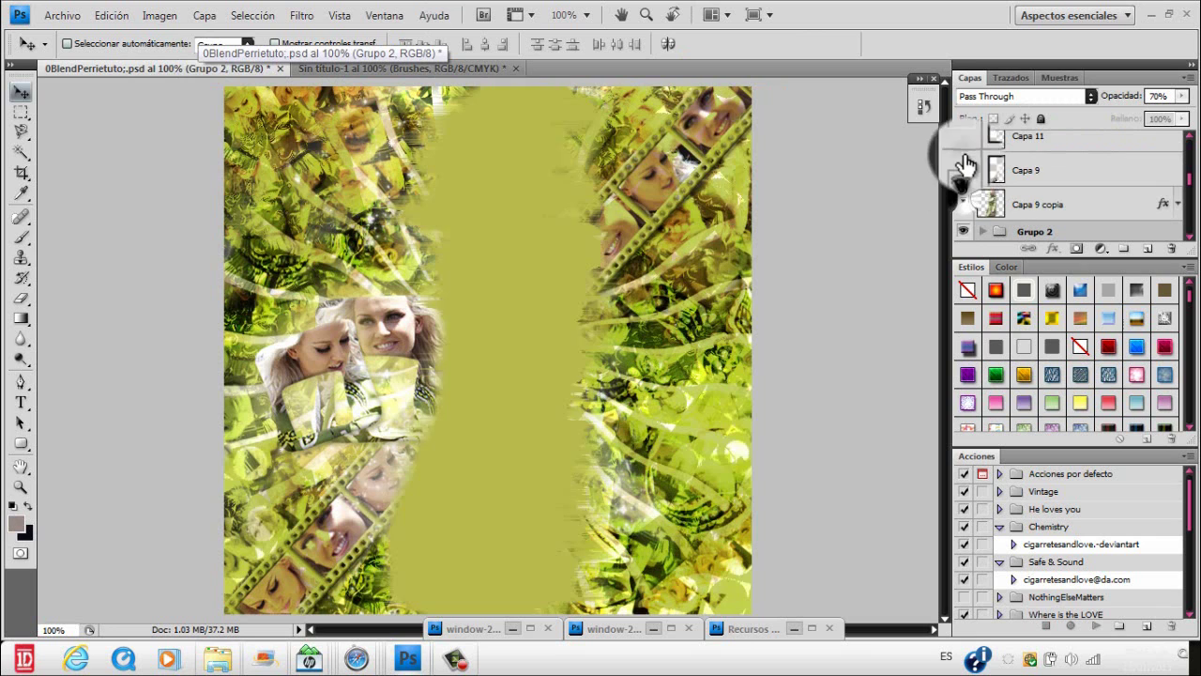
{"action": "left_click", "coordinate": [964, 168]}
{"action": "left_click", "coordinate": [964, 169]}
{"action": "left_click", "coordinate": [963, 169]}
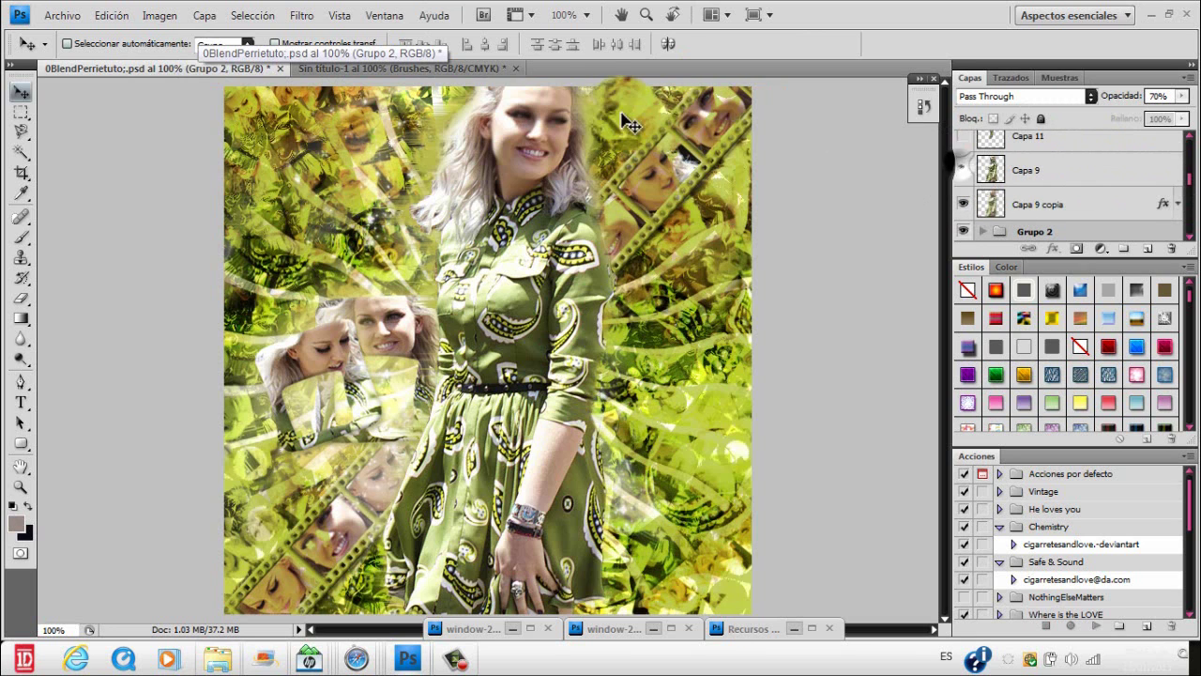
{"action": "left_click", "coordinate": [335, 68]}
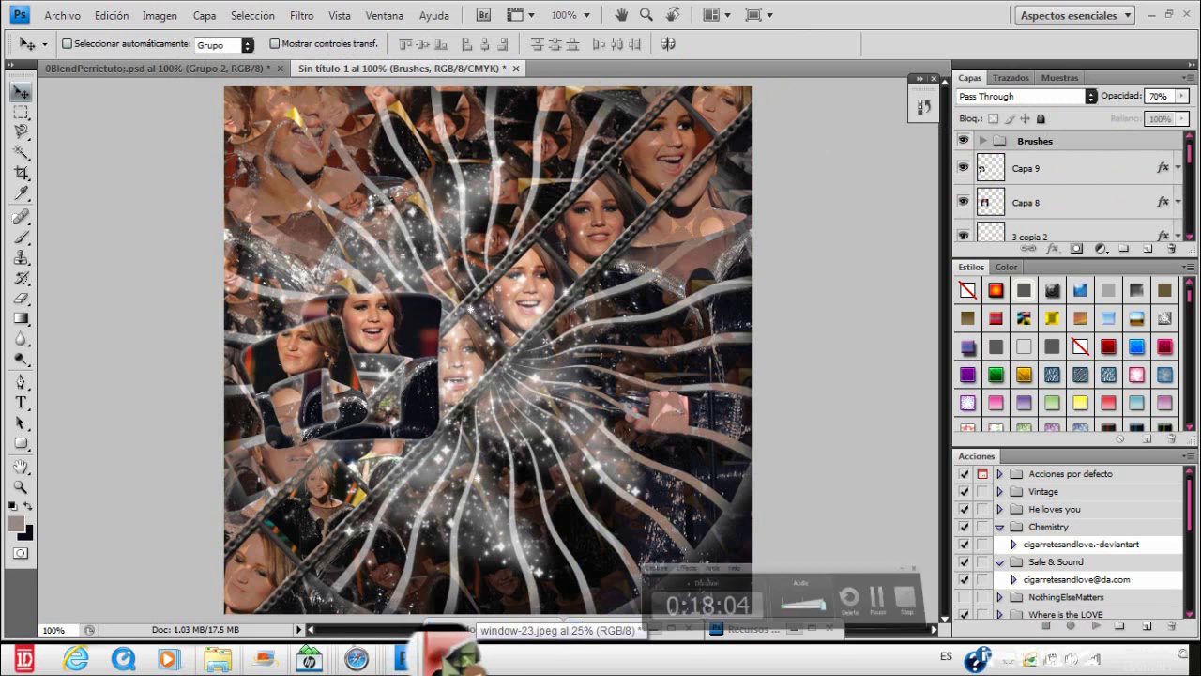
{"action": "left_click", "coordinate": [235, 70]}
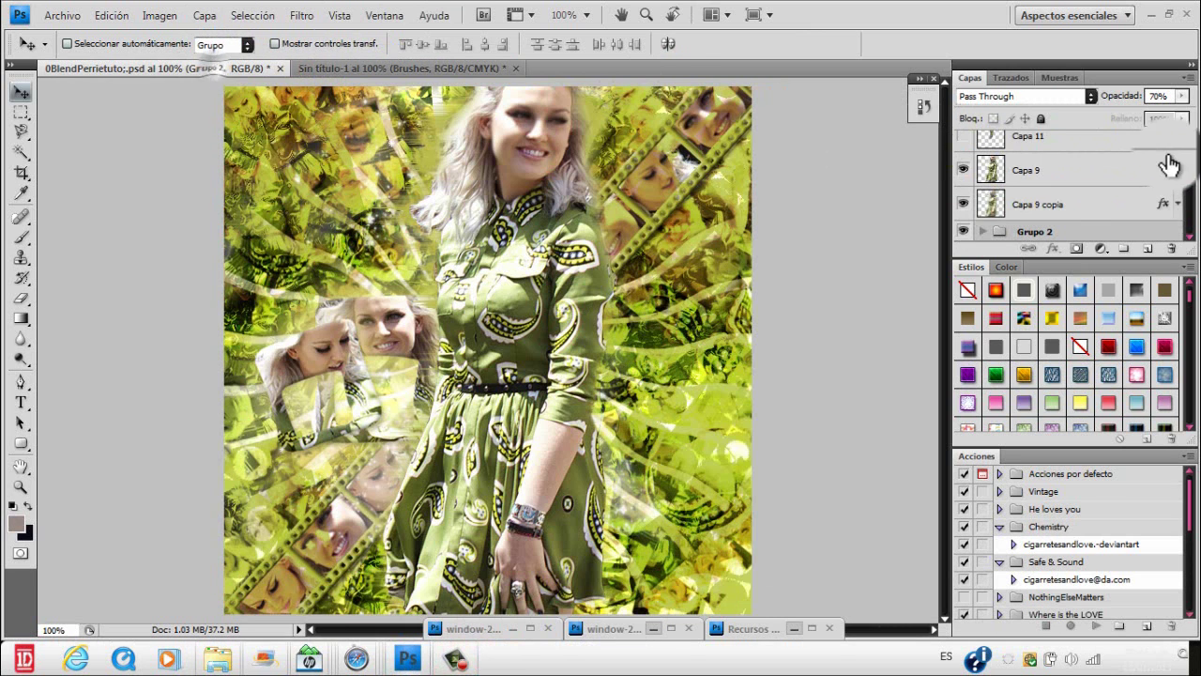
{"action": "scroll", "coordinate": [1189, 188], "scroll_direction": "up", "scroll_amount": 2}
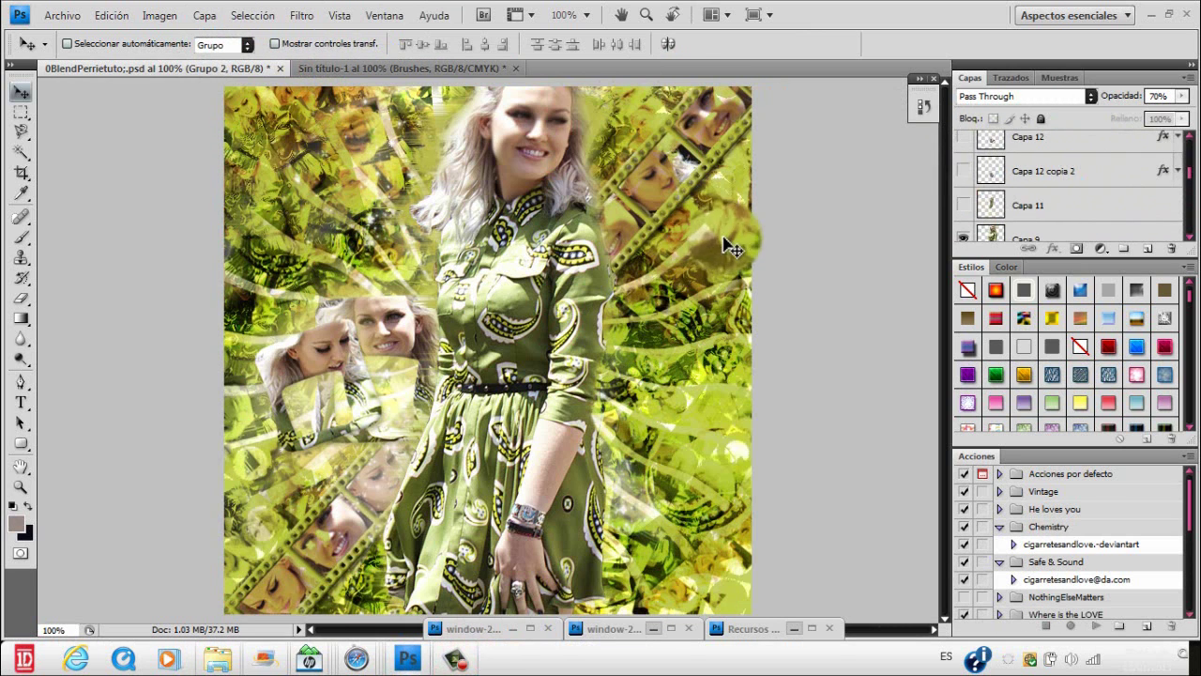
{"action": "left_click", "coordinate": [399, 68]}
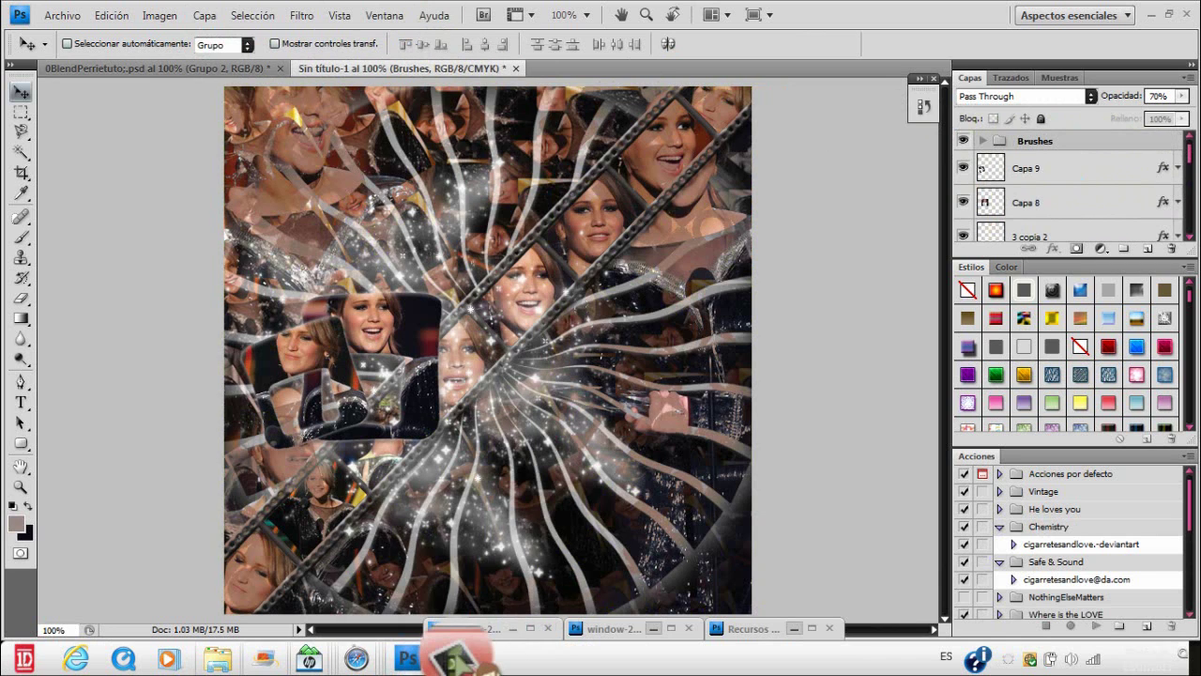
- Copy the selected full-body figure from window-24.jpeg into the Sin título-1 collage and minimize the photo's window
{"action": "left_click", "coordinate": [455, 659]}
{"action": "left_click", "coordinate": [1123, 582]}
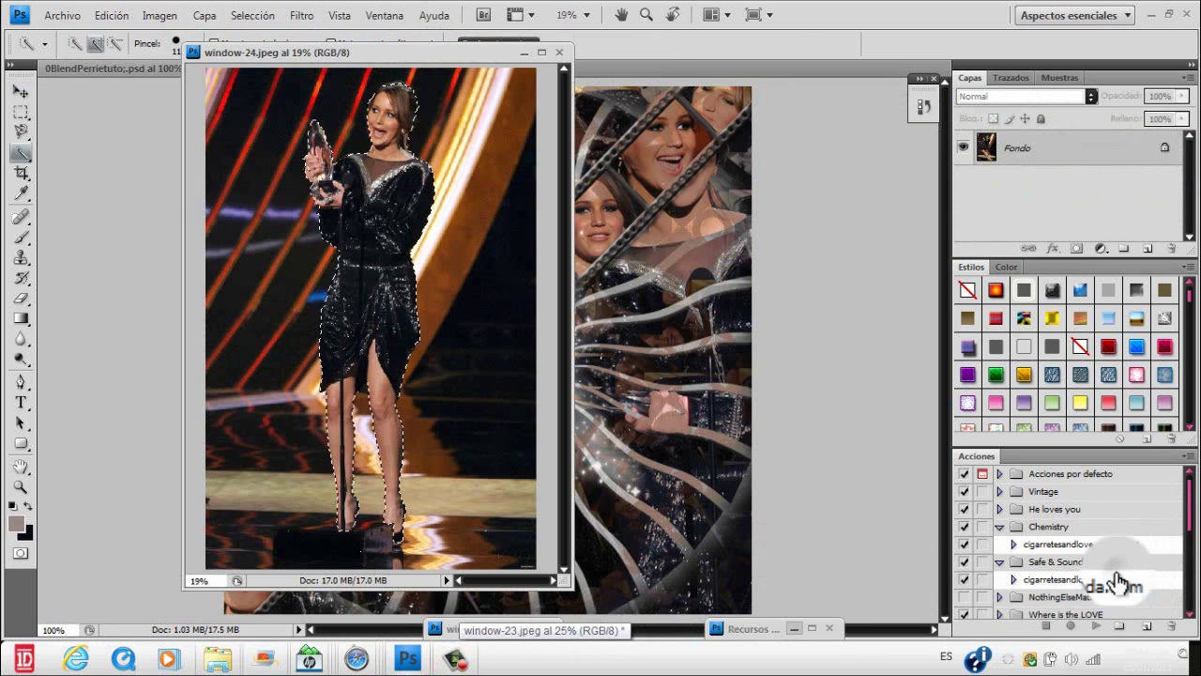
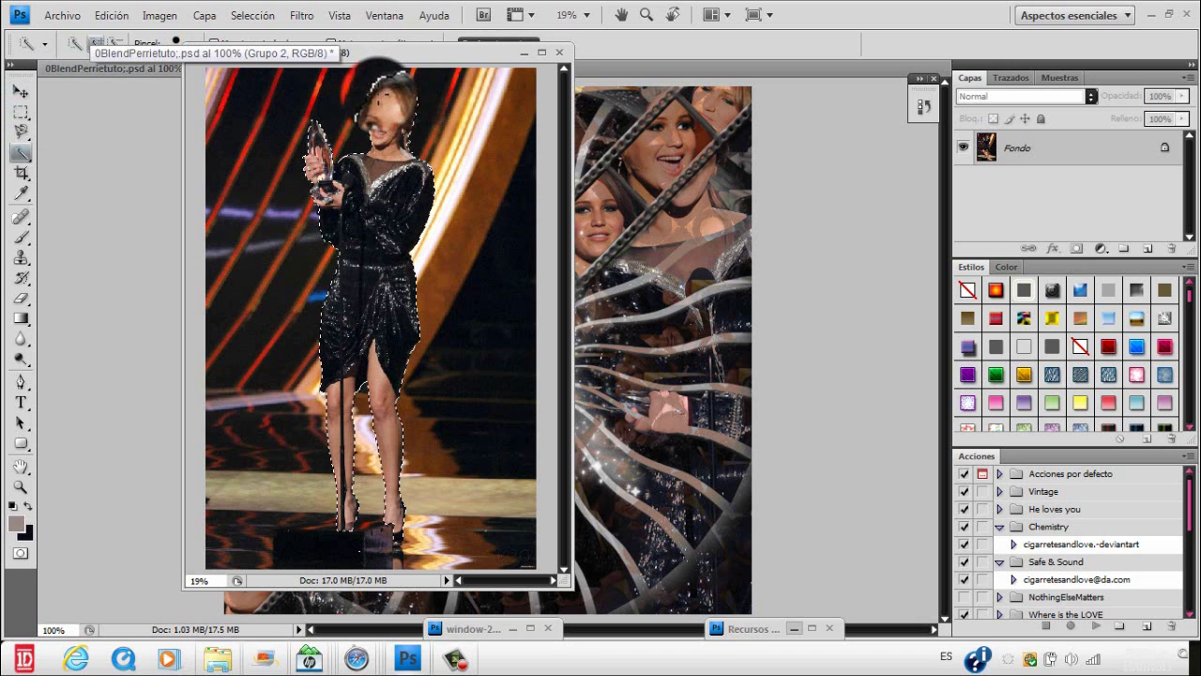
{"action": "left_click", "coordinate": [20, 91]}
{"action": "left_click_drag", "start_coordinate": [371, 281], "coordinate": [673, 235]}
{"action": "left_click", "coordinate": [523, 53]}
{"action": "left_click", "coordinate": [523, 53]}
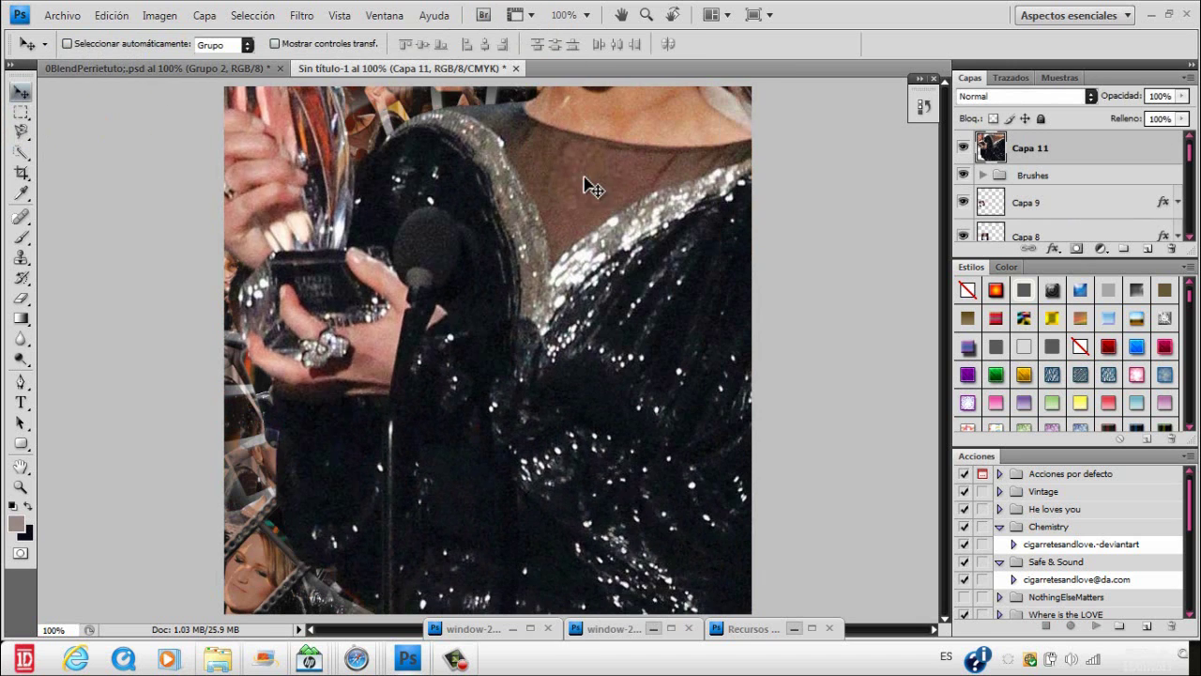
- Scale the Capa 11 figure down proportionally with Free Transform and place it centrally, with the head at the collage's upper edge
{"action": "key", "text": "ctrl+t"}
{"action": "left_click", "coordinate": [328, 44]}
{"action": "left_click_drag", "start_coordinate": [343, 46], "coordinate": [313, 43]}
{"action": "left_click_drag", "start_coordinate": [588, 438], "coordinate": [608, 6]}
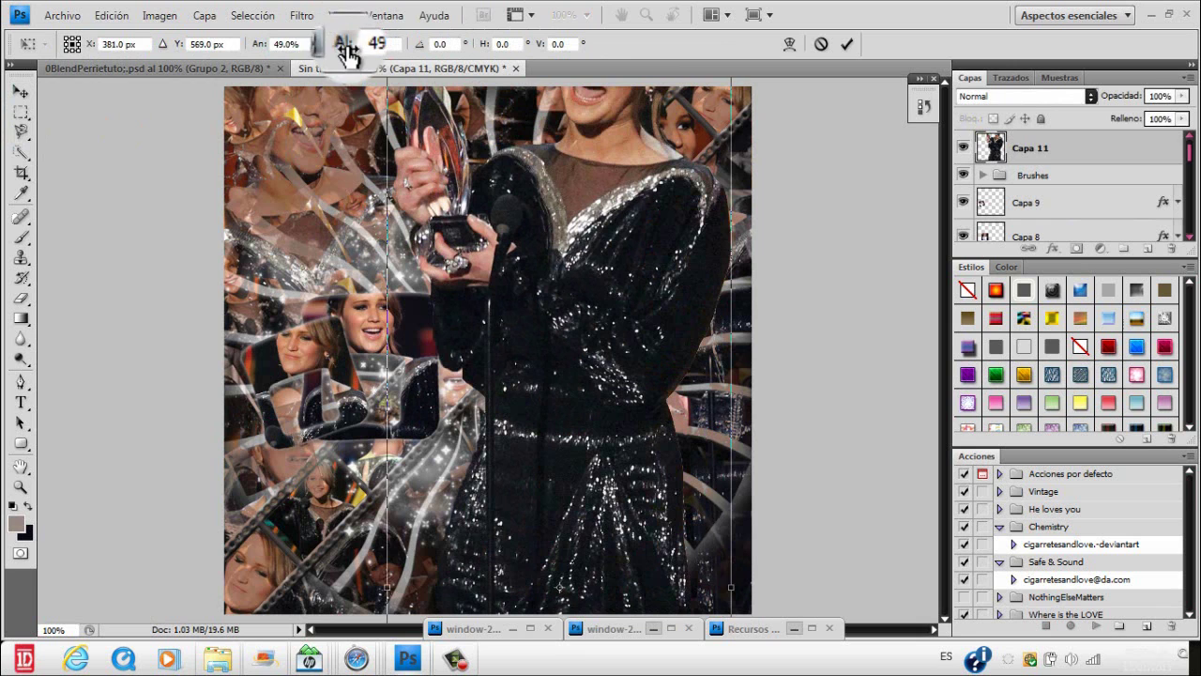
{"action": "left_click_drag", "start_coordinate": [348, 50], "coordinate": [343, 49]}
{"action": "left_click_drag", "start_coordinate": [596, 327], "coordinate": [513, 332]}
{"action": "key", "text": "Return"}
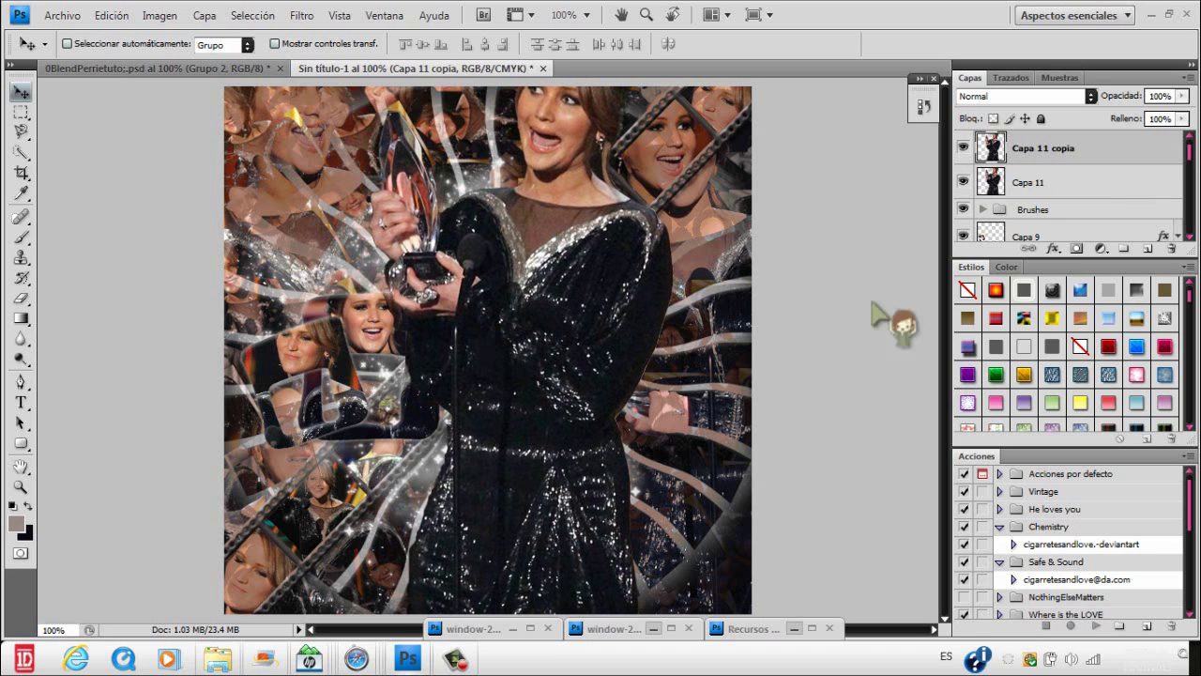
- Duplicate Capa 11 and place Capa 11 copia directly beneath the original in the layer order
{"action": "left_click_drag", "start_coordinate": [1032, 147], "coordinate": [1094, 195]}
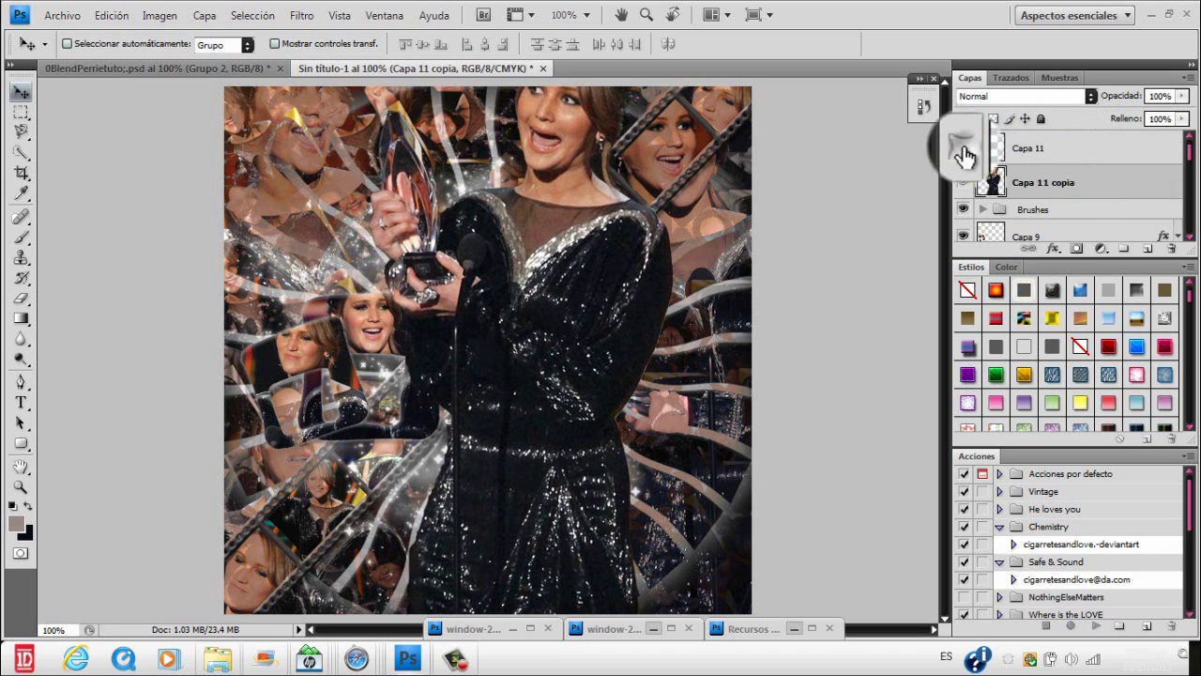
- Apply the Viento stylize filter to Capa 11 copia, using the Viento method with the direction Desde la derecha
{"action": "left_click", "coordinate": [301, 15]}
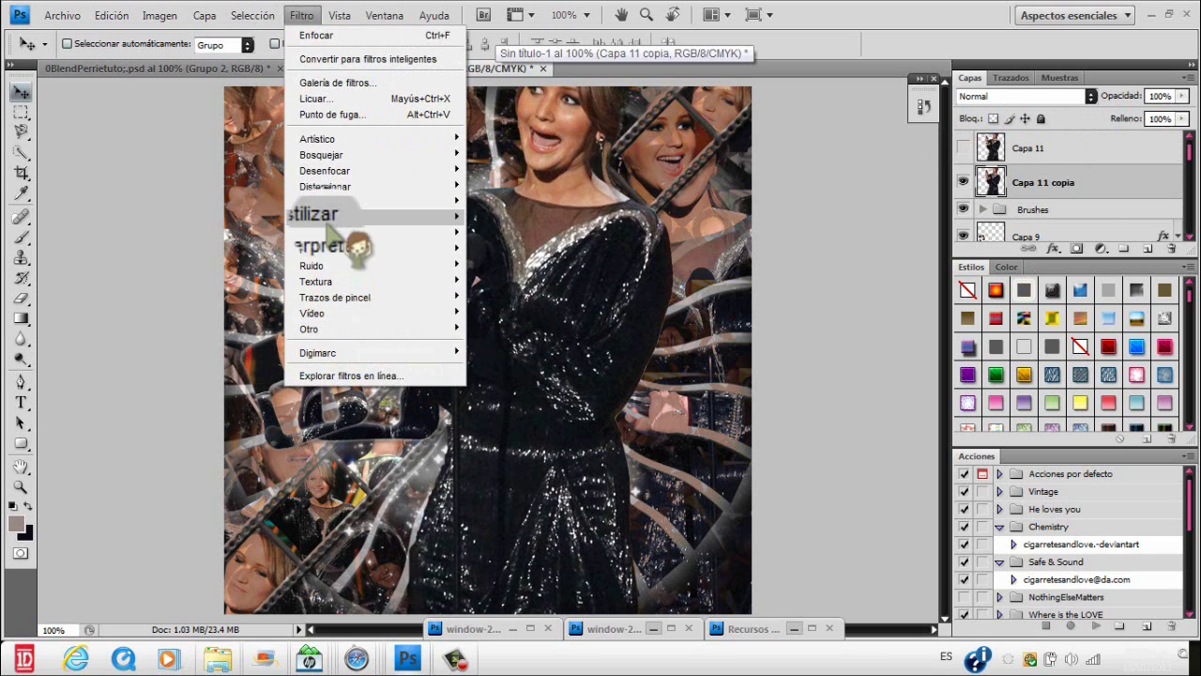
{"action": "mouse_move", "coordinate": [348, 217]}
{"action": "left_click", "coordinate": [512, 334]}
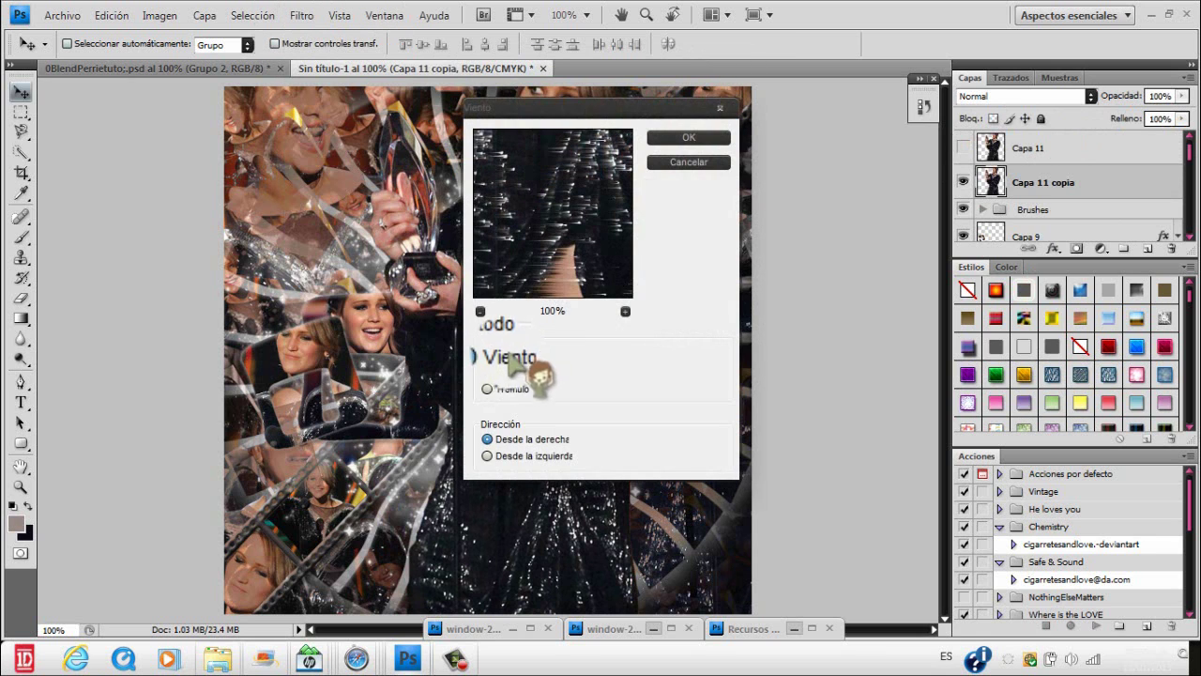
{"action": "left_click", "coordinate": [690, 138]}
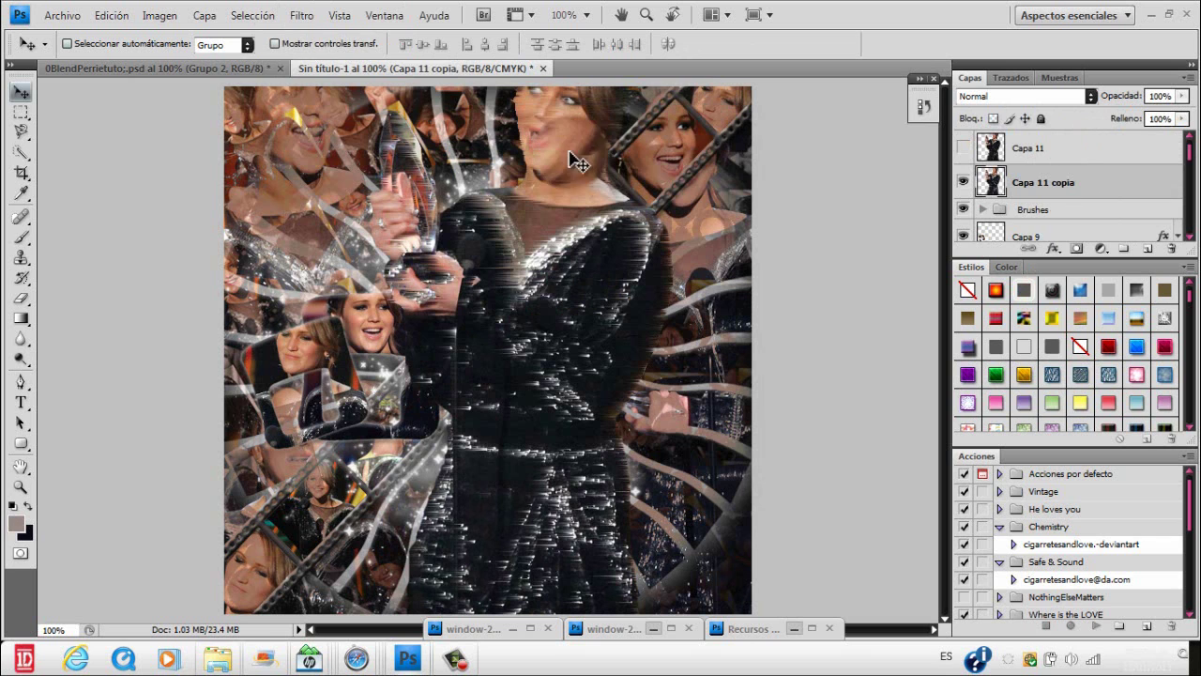
- Hide Capa 9 in the example blend to examine Capa 9 copia alone, and return to the Sin título-1 collage
{"action": "left_click", "coordinate": [223, 69]}
{"action": "left_click", "coordinate": [963, 170]}
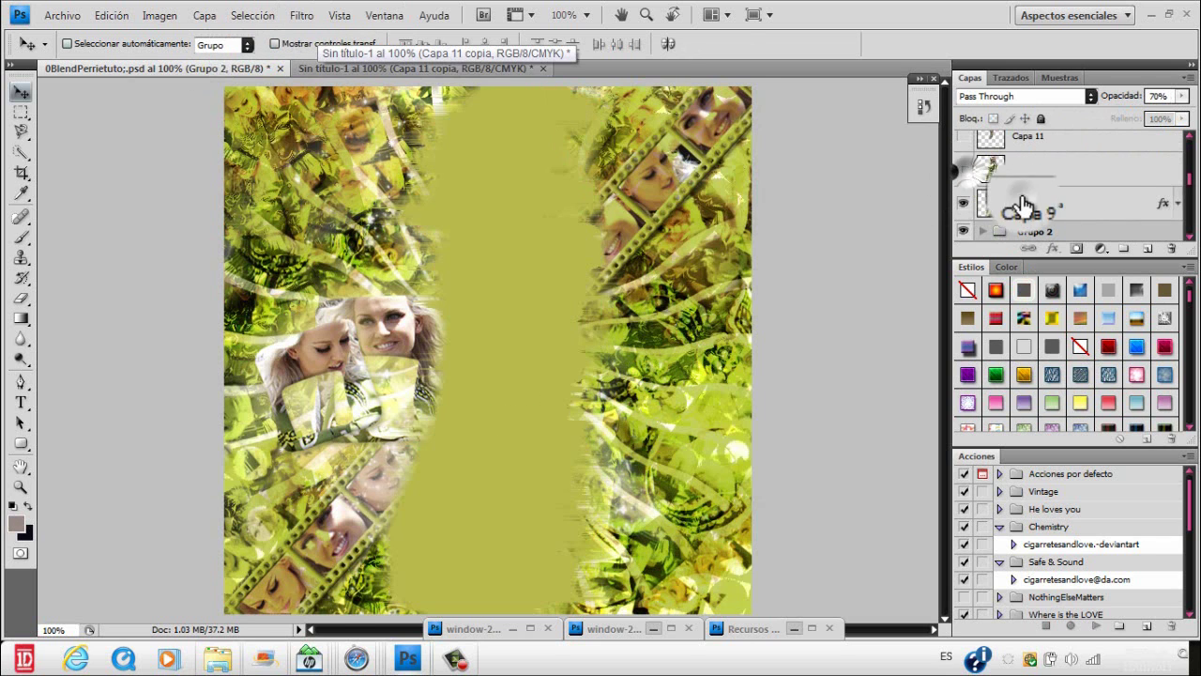
{"action": "left_click", "coordinate": [1022, 204]}
{"action": "left_click_drag", "start_coordinate": [411, 49], "coordinate": [354, 44]}
{"action": "left_click", "coordinate": [349, 67]}
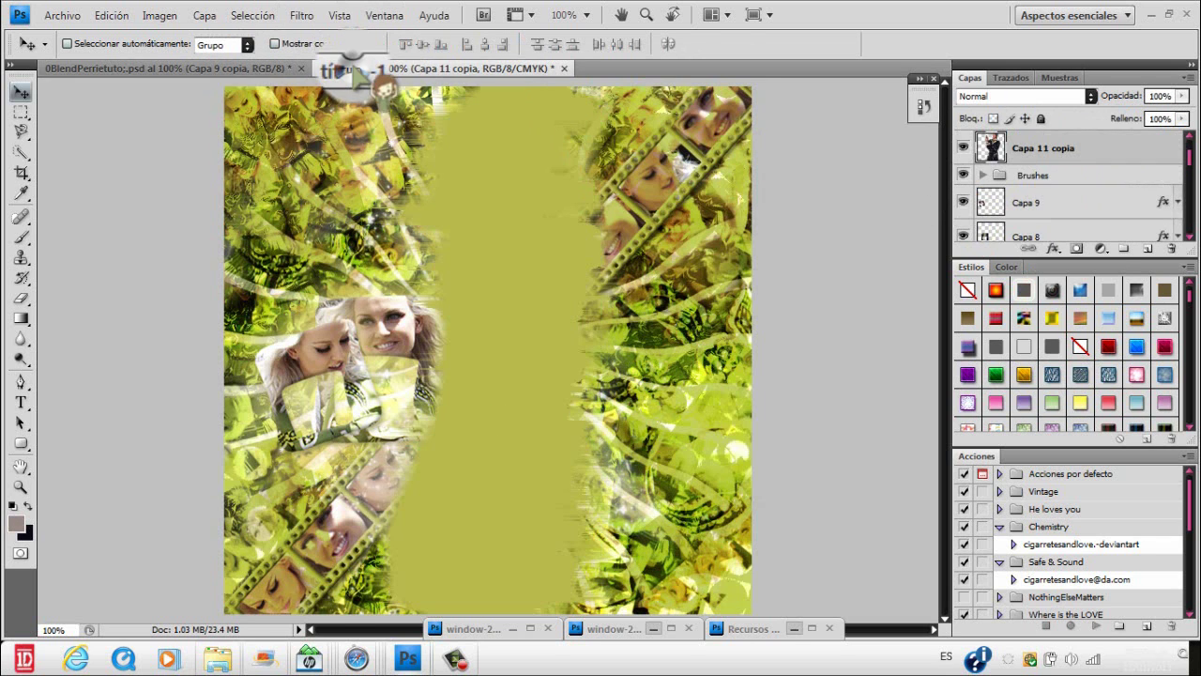
- Add a colour overlay to Capa 11 copia in the foreground colour 978b86 at 100% opacity
{"action": "double_click", "coordinate": [1126, 147]}
{"action": "left_click", "coordinate": [681, 302]}
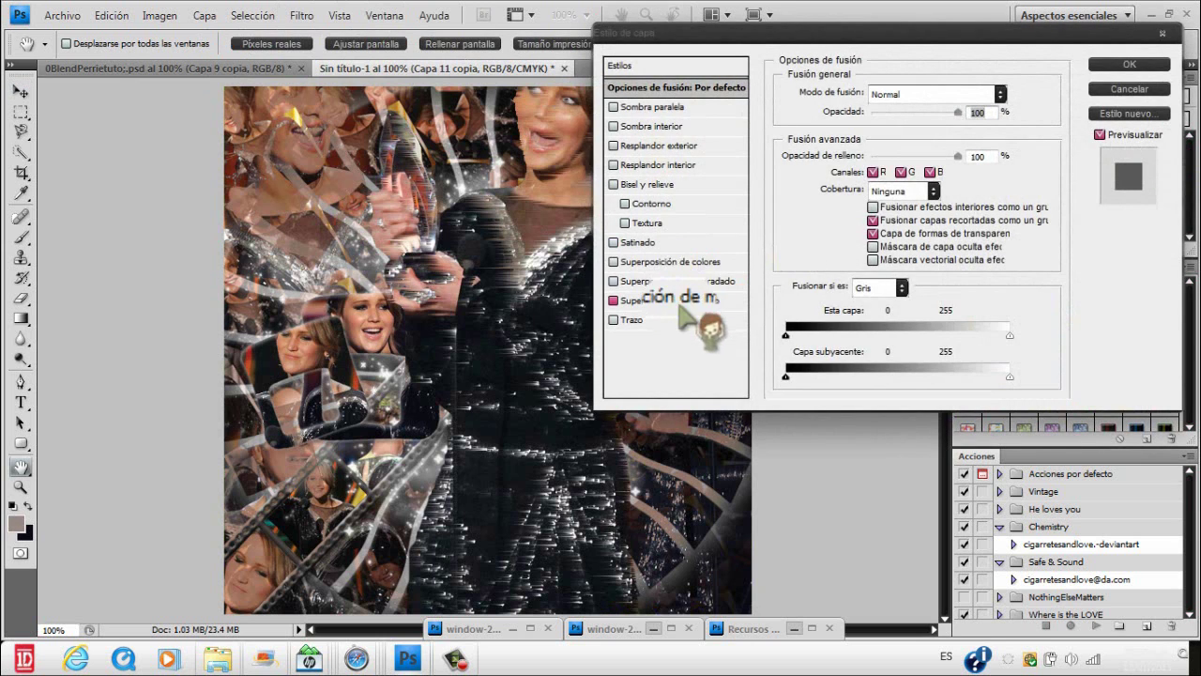
{"action": "left_click", "coordinate": [686, 262]}
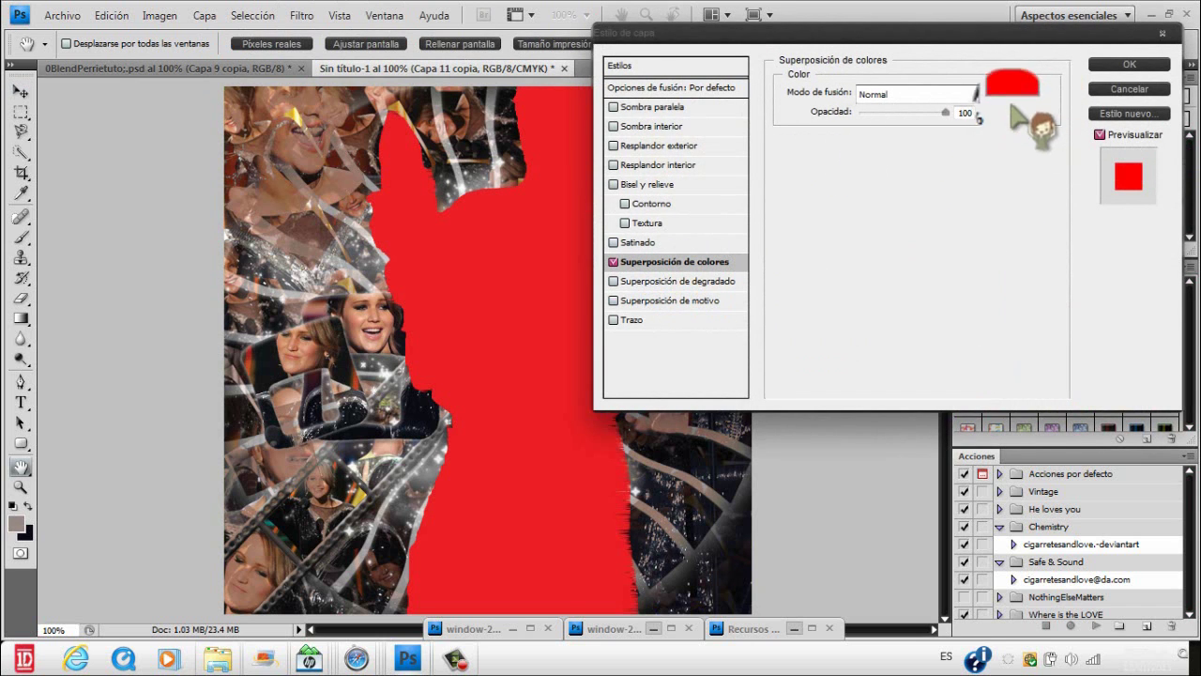
{"action": "left_click", "coordinate": [1011, 91]}
{"action": "left_click", "coordinate": [16, 524]}
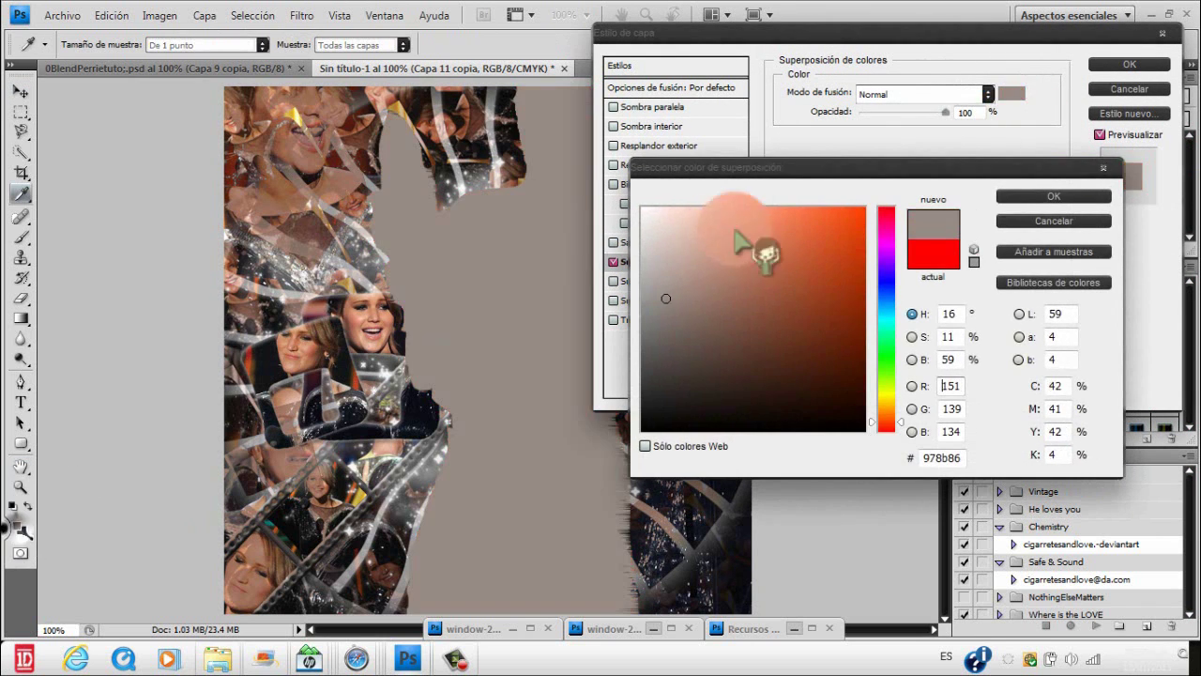
{"action": "left_click", "coordinate": [1093, 196]}
{"action": "left_click", "coordinate": [1129, 63]}
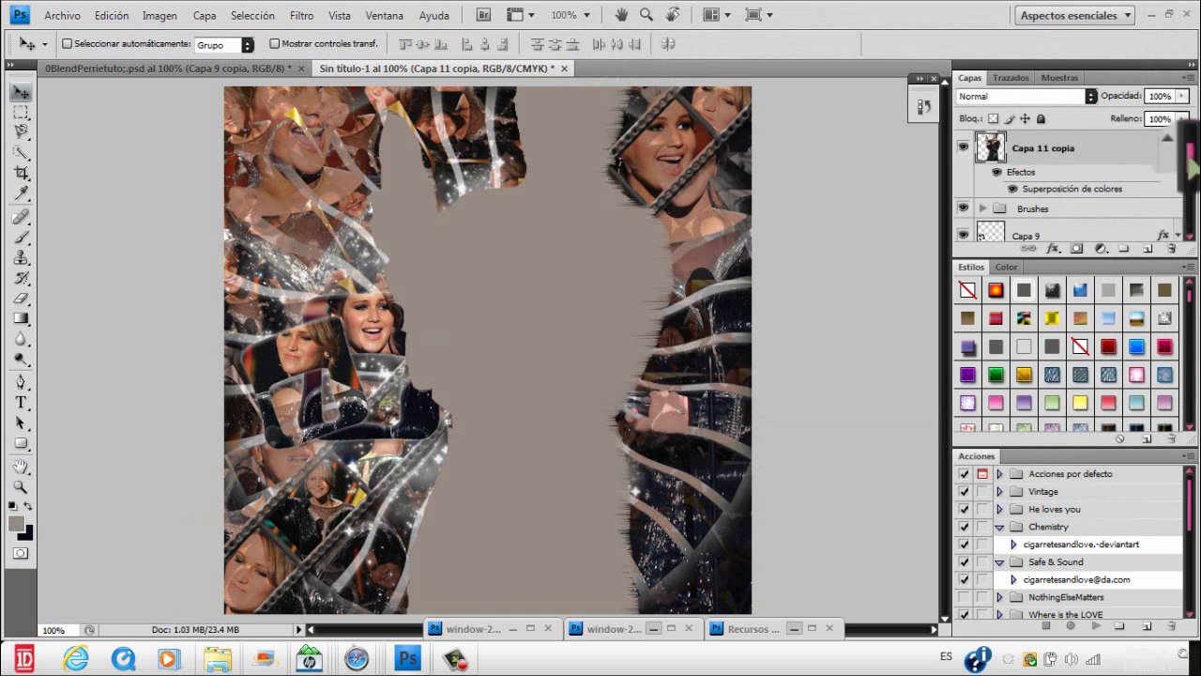
- Repeat the Viento filter three times on Capa 11 copia and show Capa 11 above it
{"action": "key", "text": "ctrl+f"}
{"action": "key", "text": "ctrl+f"}
{"action": "key", "text": "ctrl+f"}
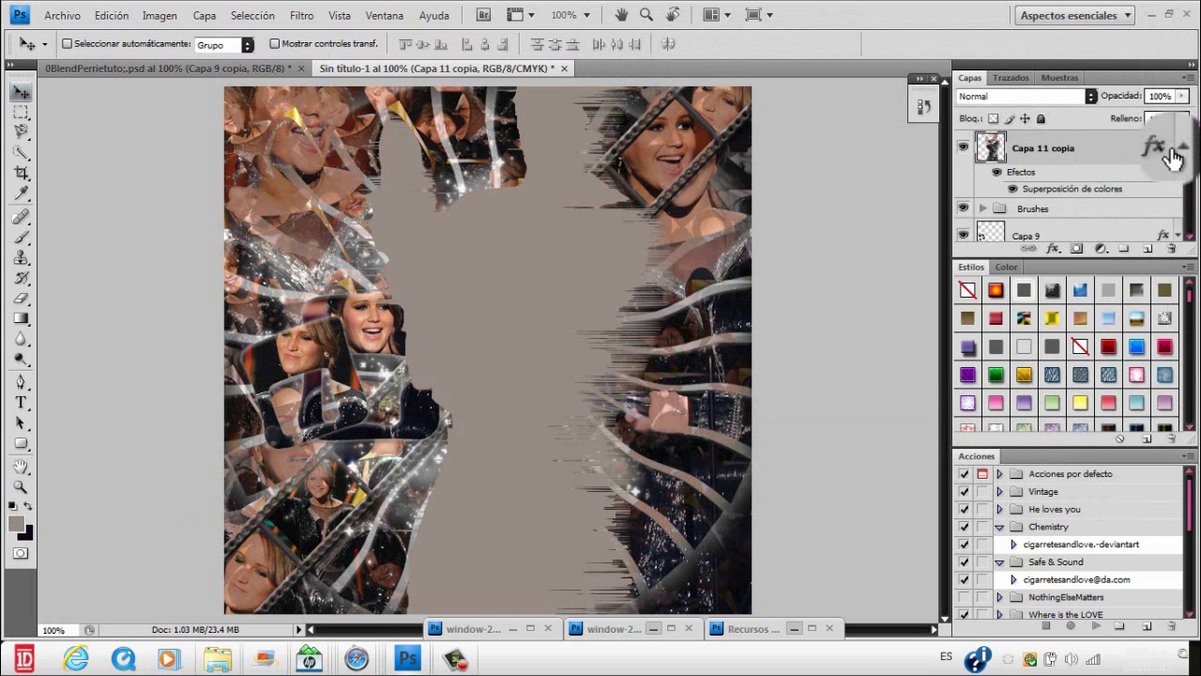
{"action": "scroll", "coordinate": [1189, 150], "scroll_direction": "up", "scroll_amount": 1}
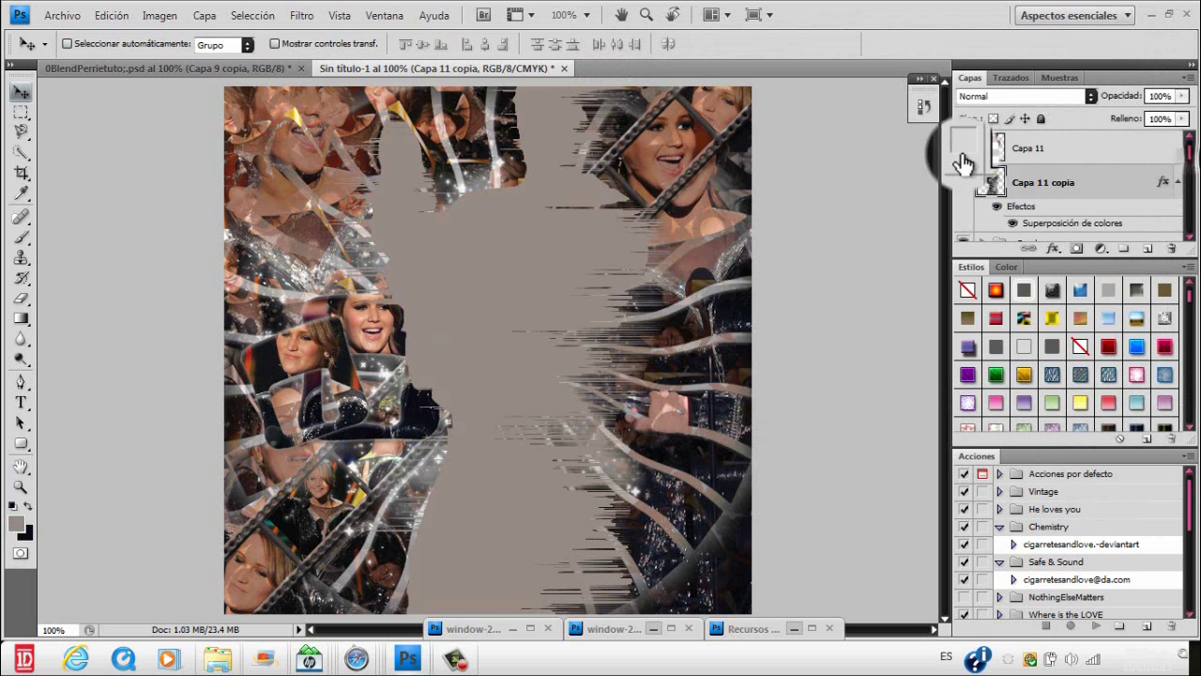
{"action": "left_click", "coordinate": [962, 147]}
{"action": "left_click", "coordinate": [1169, 186]}
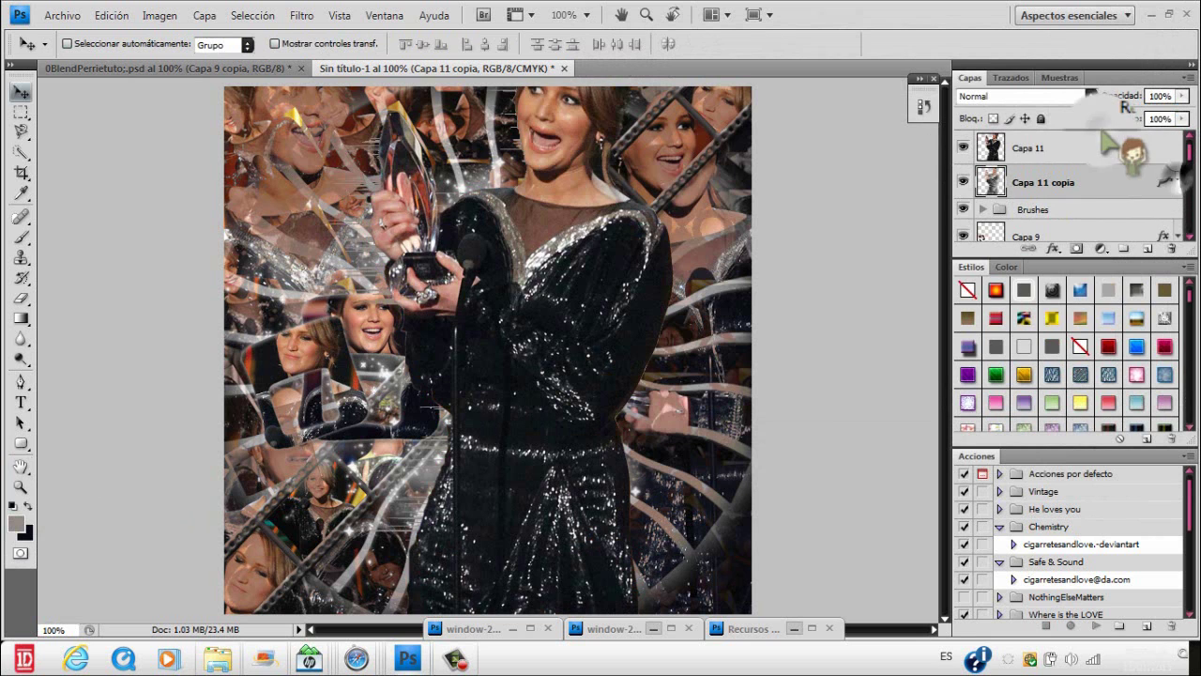
- Try the Viento filter twice on the Capa 11 figure
{"action": "left_click", "coordinate": [1089, 147]}
{"action": "left_click", "coordinate": [305, 19]}
{"action": "left_click", "coordinate": [306, 35]}
{"action": "left_click", "coordinate": [303, 19]}
{"action": "left_click", "coordinate": [305, 36]}
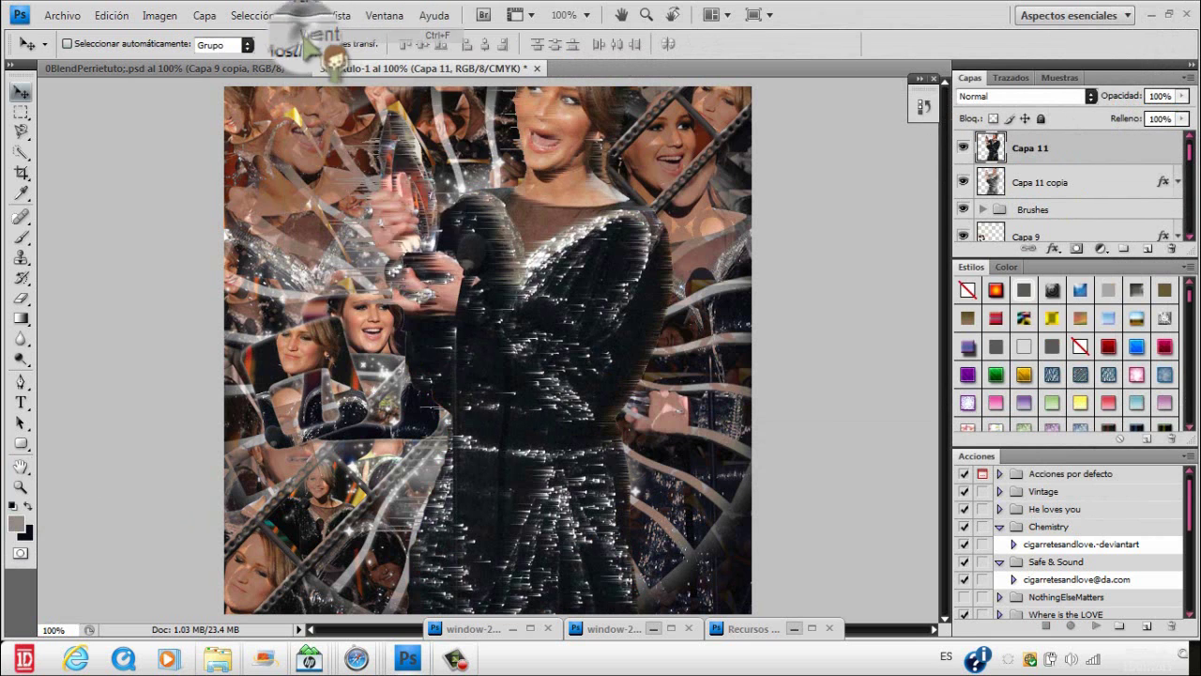
- Step back in the history to undo both Viento filters on Capa 11
{"action": "left_click", "coordinate": [923, 107]}
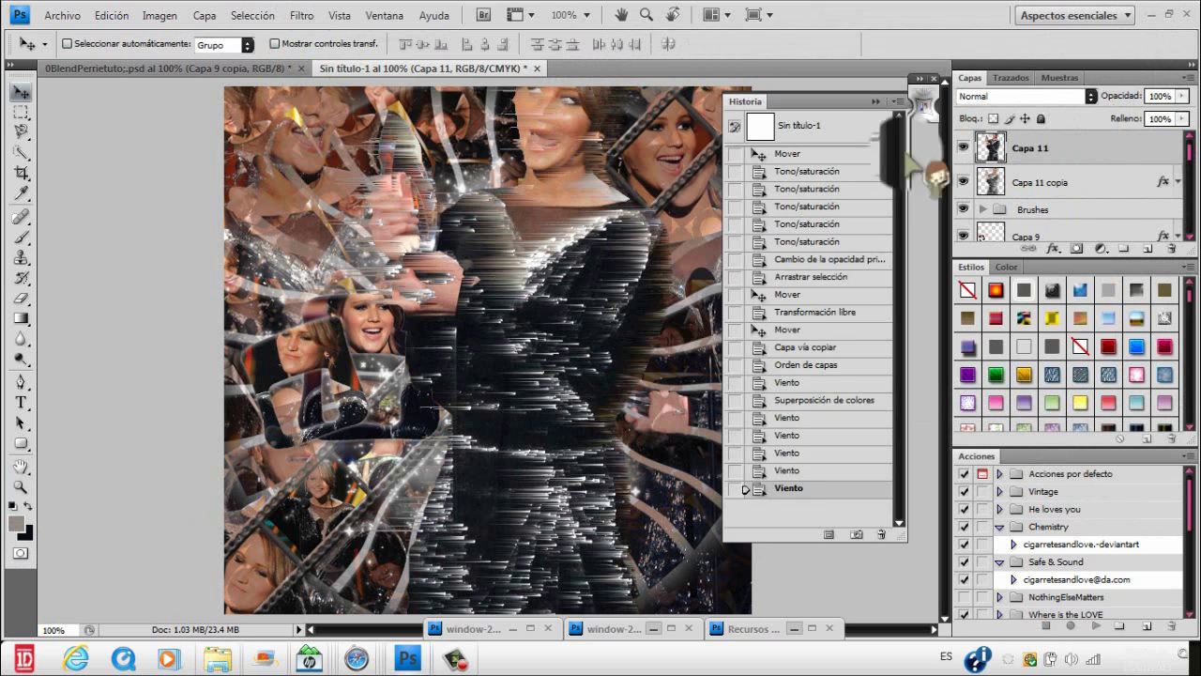
{"action": "left_click", "coordinate": [789, 472]}
{"action": "left_click", "coordinate": [788, 454]}
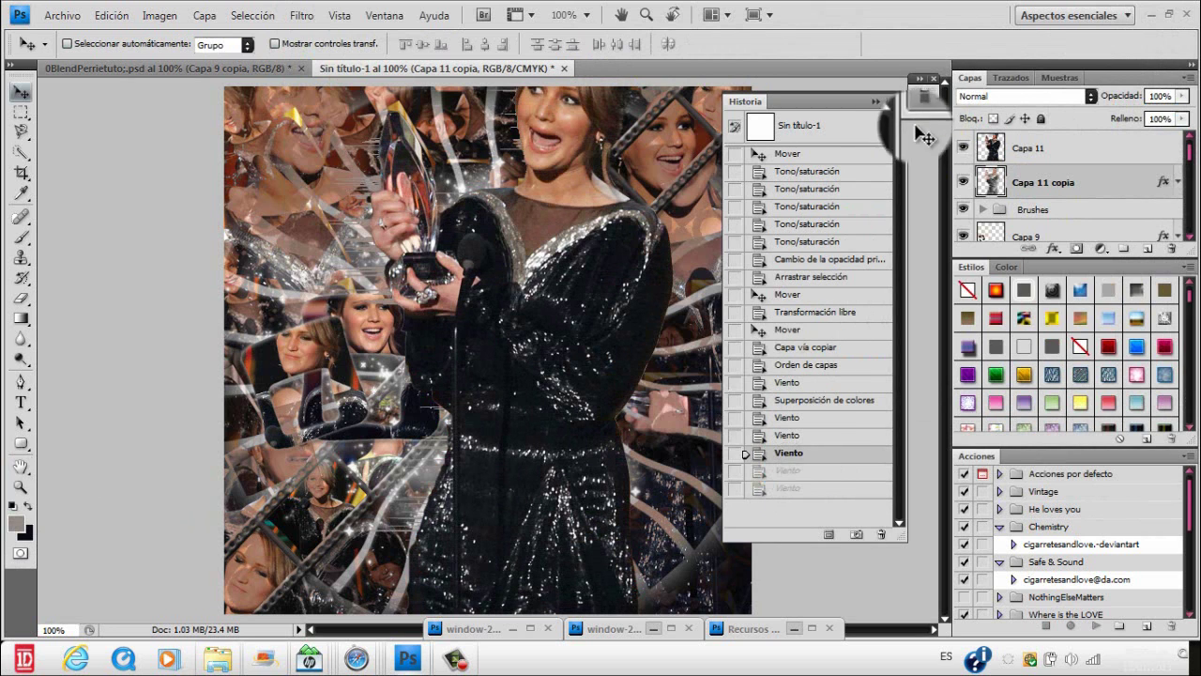
{"action": "left_click", "coordinate": [924, 136]}
- Repeat the Viento filter two more times on Capa 11 copia
{"action": "left_click", "coordinate": [301, 15]}
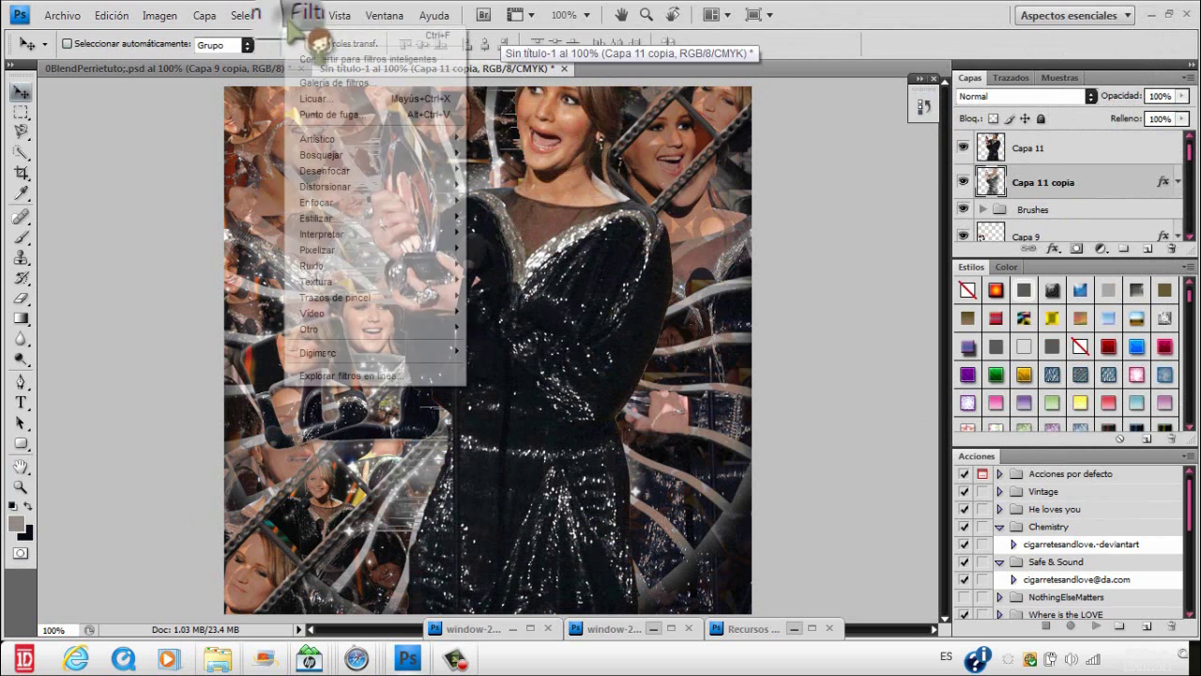
{"action": "left_click", "coordinate": [304, 35]}
{"action": "left_click", "coordinate": [300, 17]}
{"action": "left_click", "coordinate": [304, 35]}
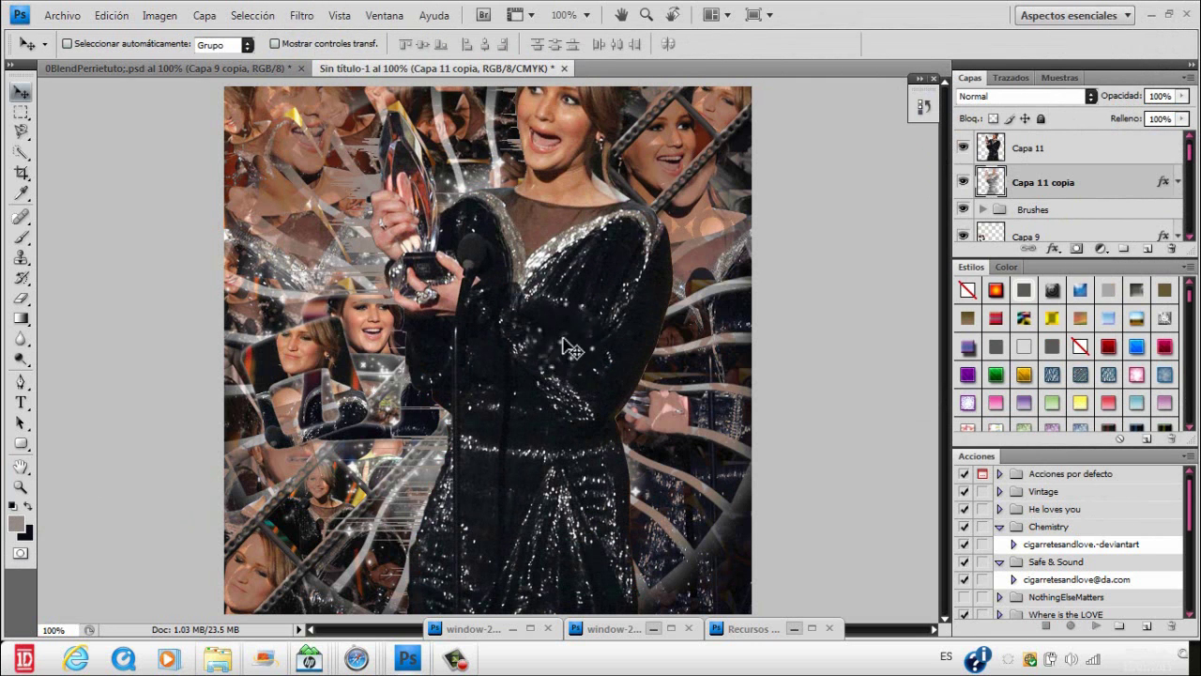
- Examine the layer style of Capa 9 copia in the example blend and return to the Sin título-1 collage
{"action": "left_click", "coordinate": [187, 69]}
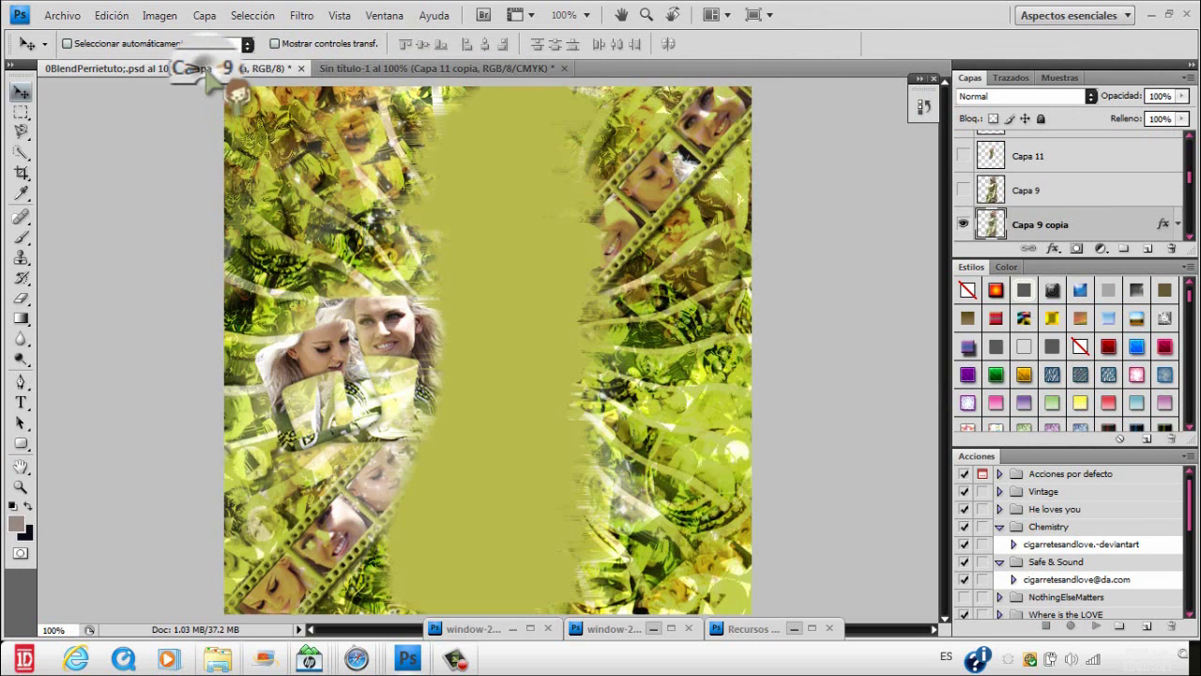
{"action": "double_click", "coordinate": [1122, 237]}
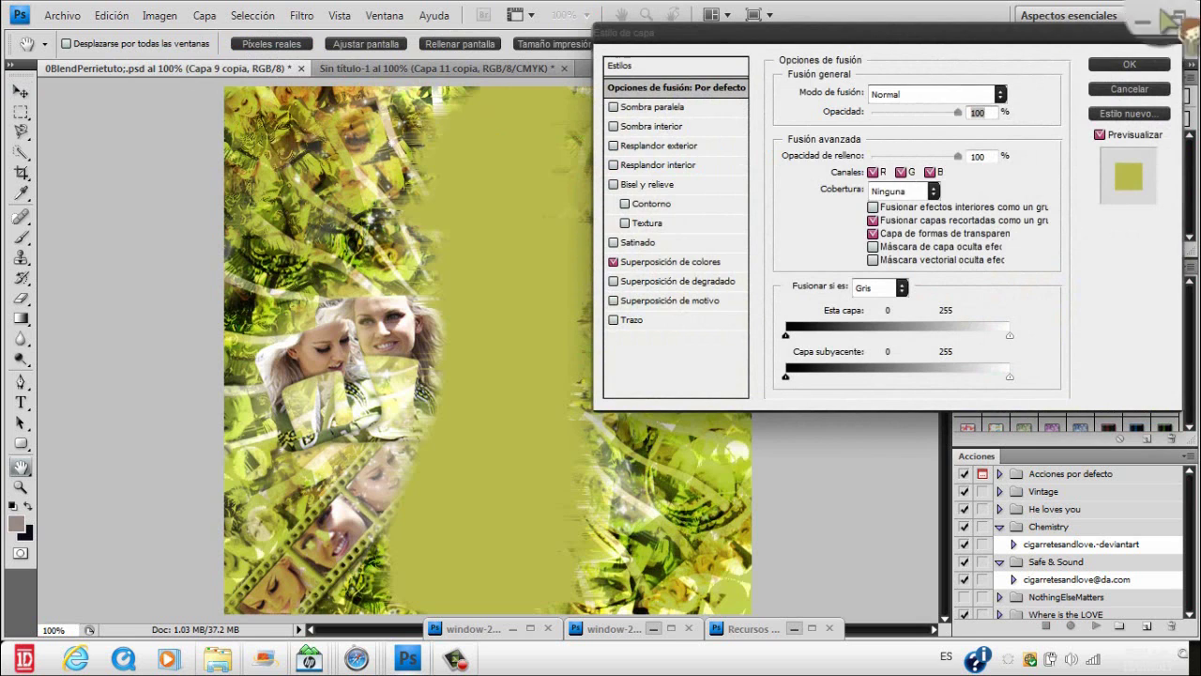
{"action": "left_click", "coordinate": [1163, 34]}
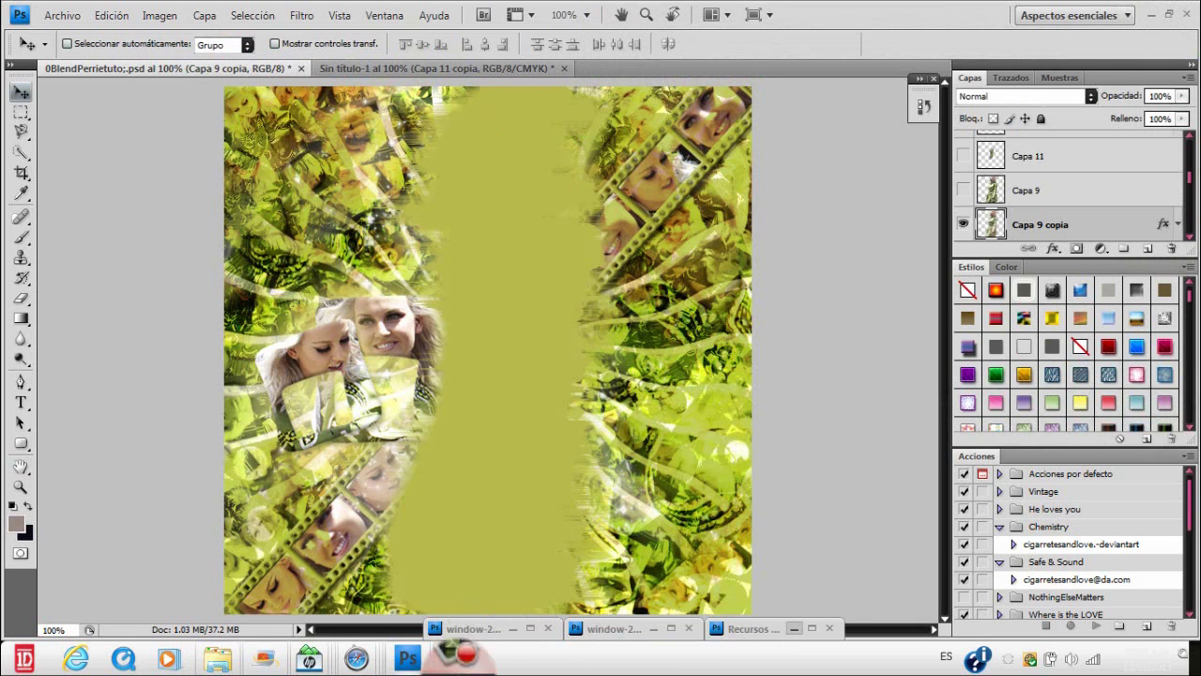
{"action": "left_click", "coordinate": [455, 658]}
{"action": "left_click", "coordinate": [1121, 577]}
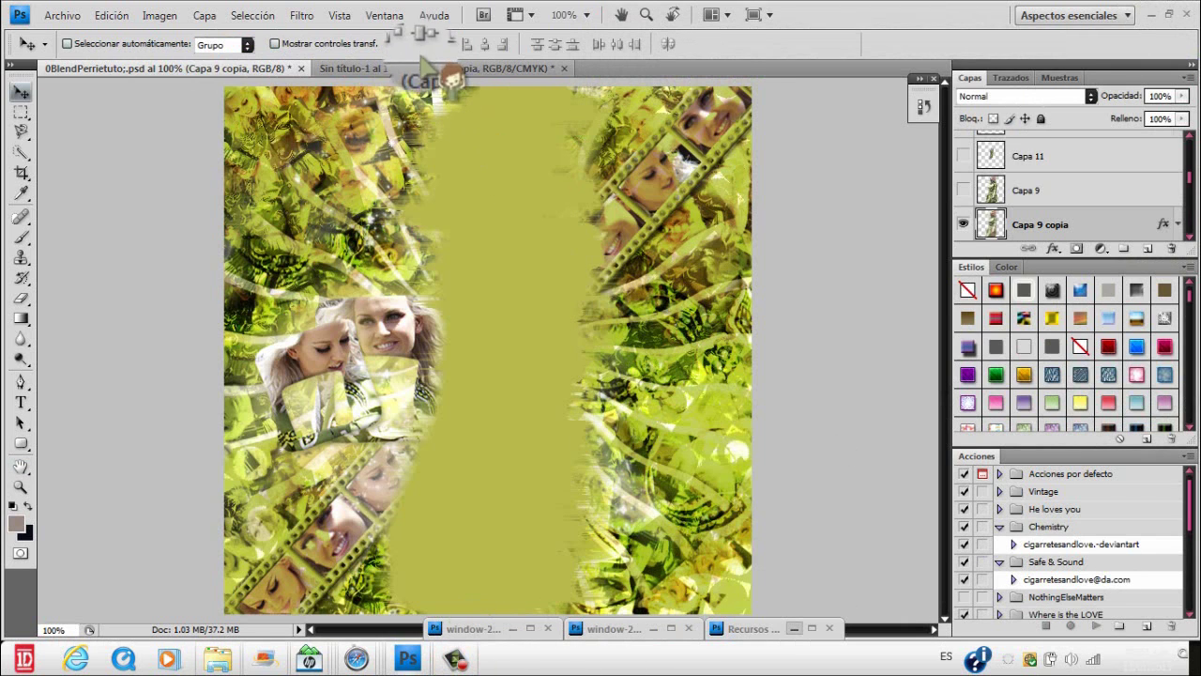
{"action": "left_click_drag", "start_coordinate": [422, 59], "coordinate": [969, 158]}
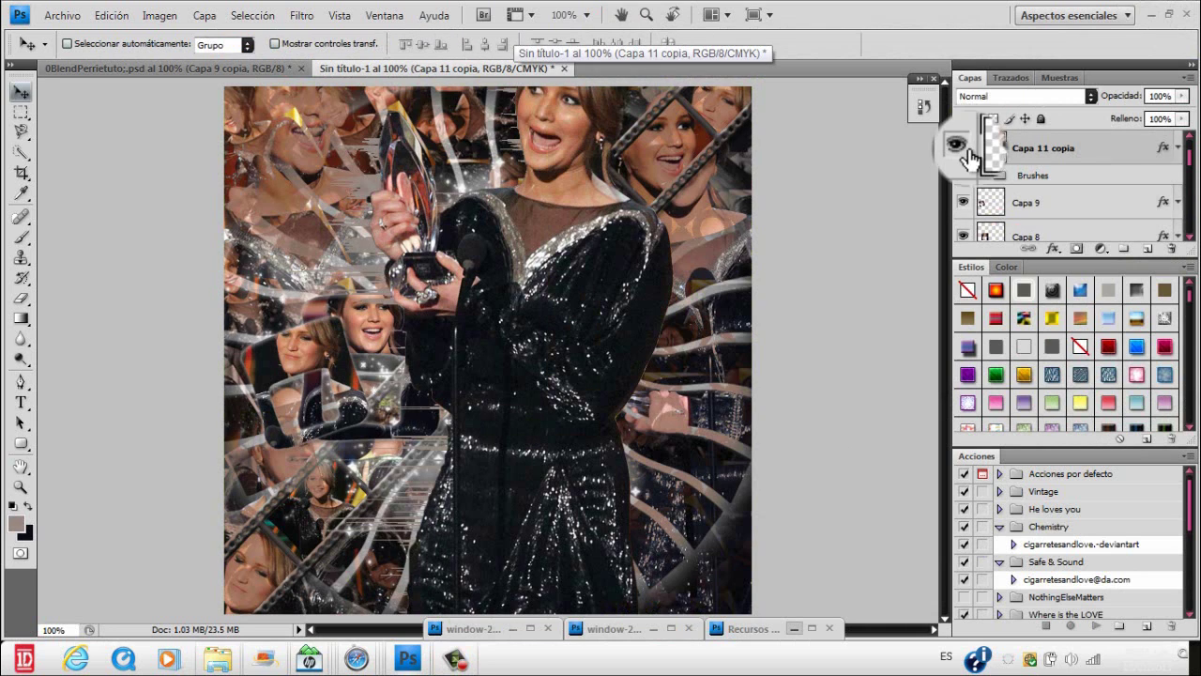
- Replace Capa 11 copia with a fresh duplicate of Capa 11 placed beneath the original, and hide Capa 11
{"action": "left_click_drag", "start_coordinate": [1176, 190], "coordinate": [1149, 160]}
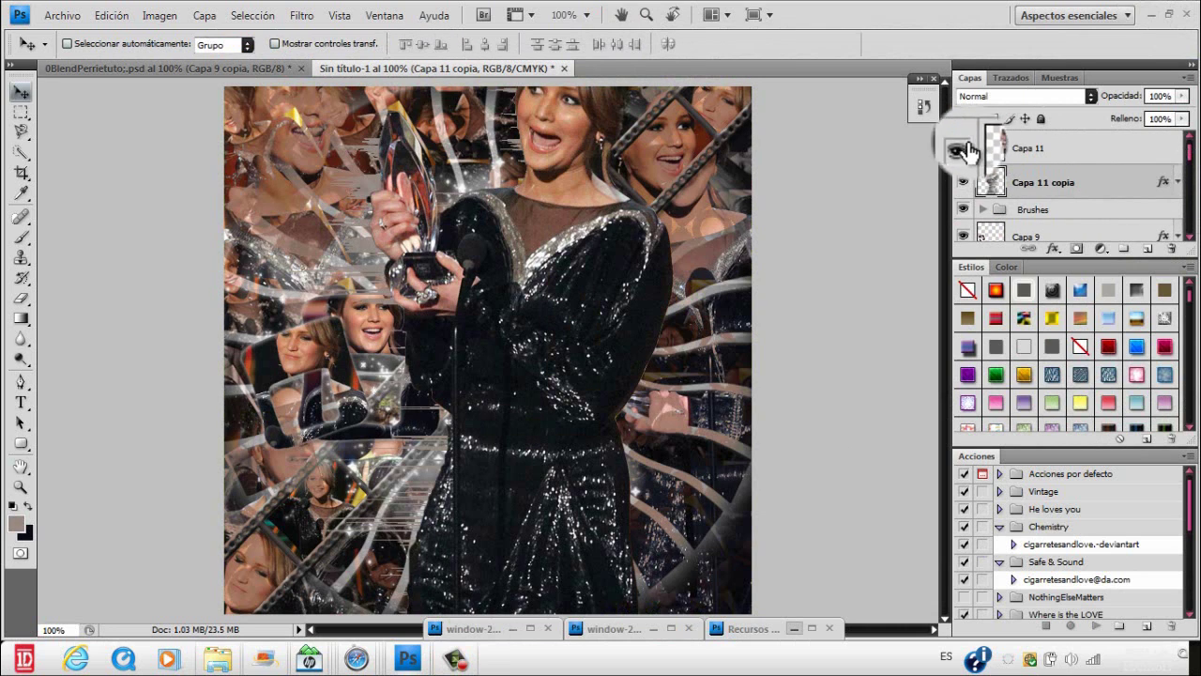
{"action": "left_click", "coordinate": [962, 148]}
{"action": "left_click_drag", "start_coordinate": [1049, 167], "coordinate": [1171, 249]}
{"action": "left_click", "coordinate": [964, 150]}
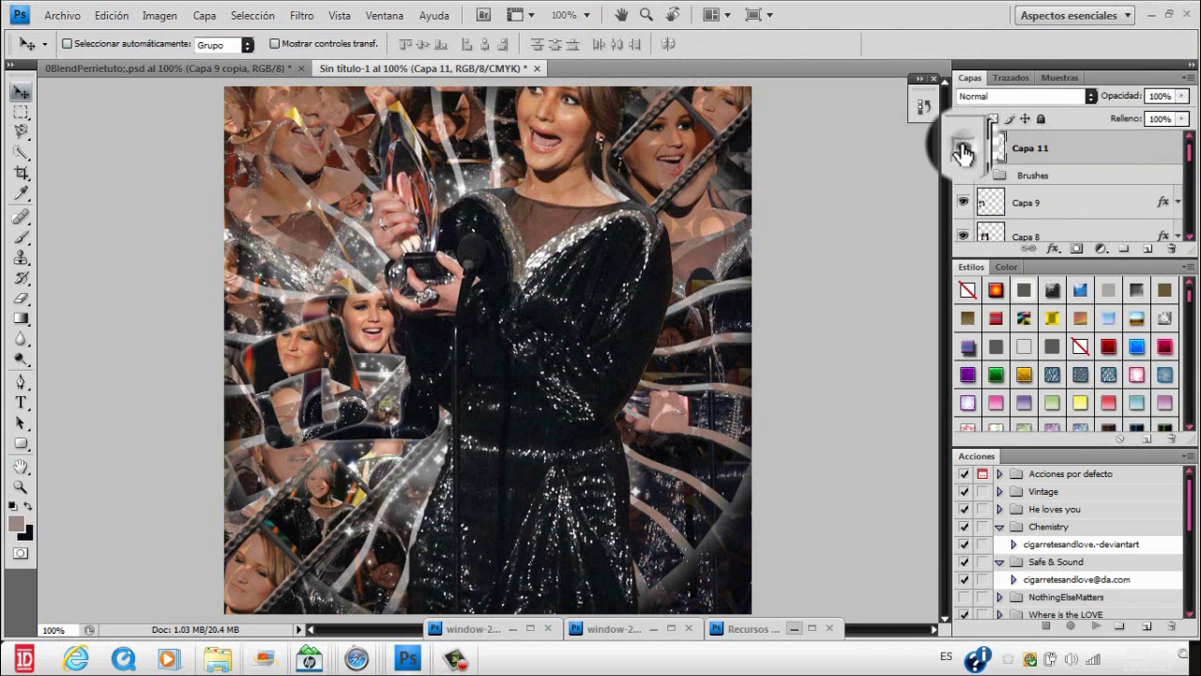
{"action": "left_click_drag", "start_coordinate": [963, 150], "coordinate": [1088, 197]}
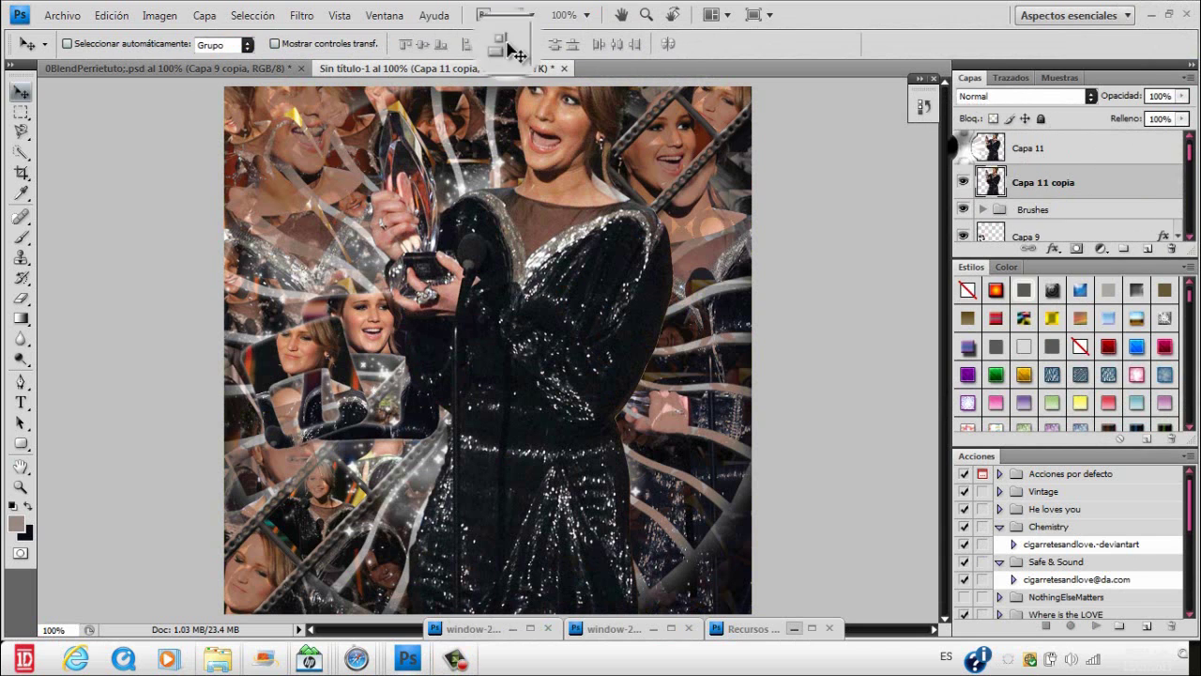
- Apply the Viento filter to Capa 11 copia with the middle method, Desde la derecha, and repeat it once
{"action": "left_click", "coordinate": [302, 16]}
{"action": "mouse_move", "coordinate": [319, 217]}
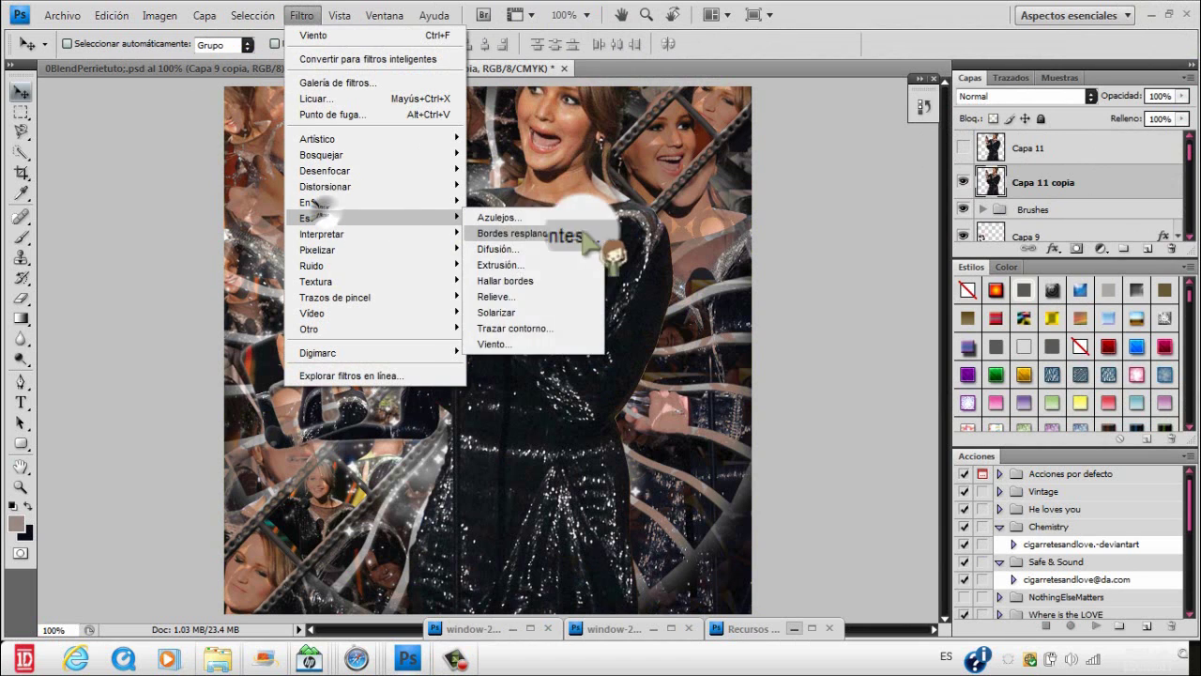
{"action": "left_click", "coordinate": [496, 344]}
{"action": "left_click", "coordinate": [487, 372]}
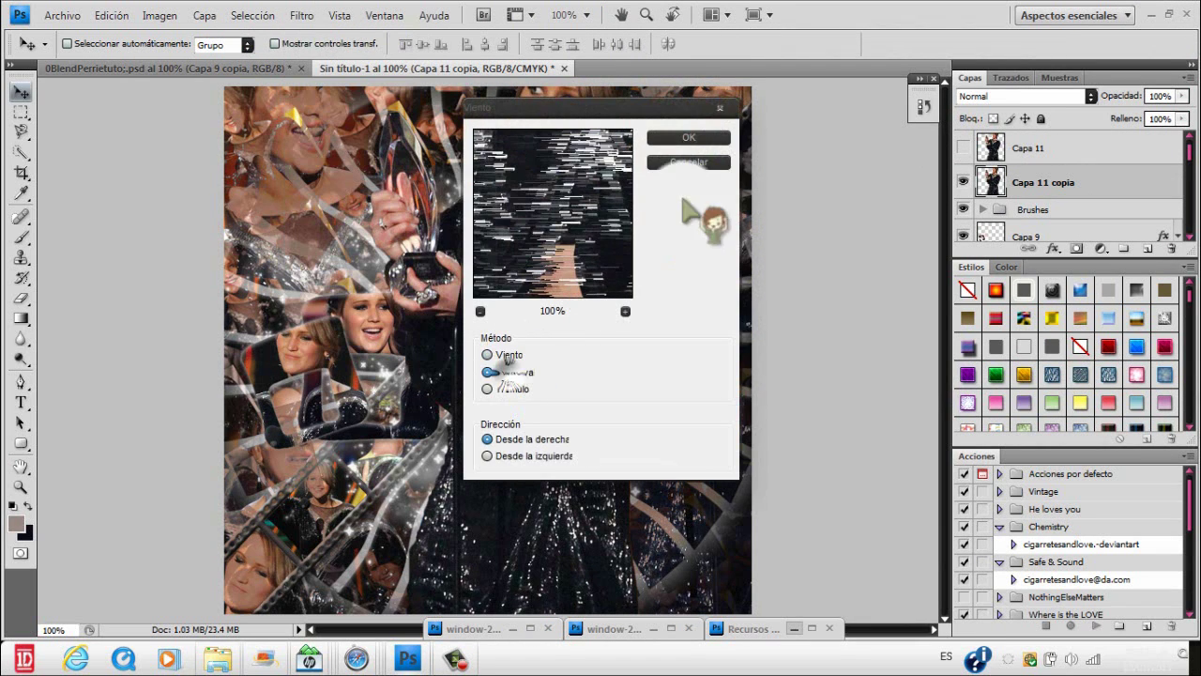
{"action": "left_click", "coordinate": [682, 142]}
{"action": "left_click", "coordinate": [304, 15]}
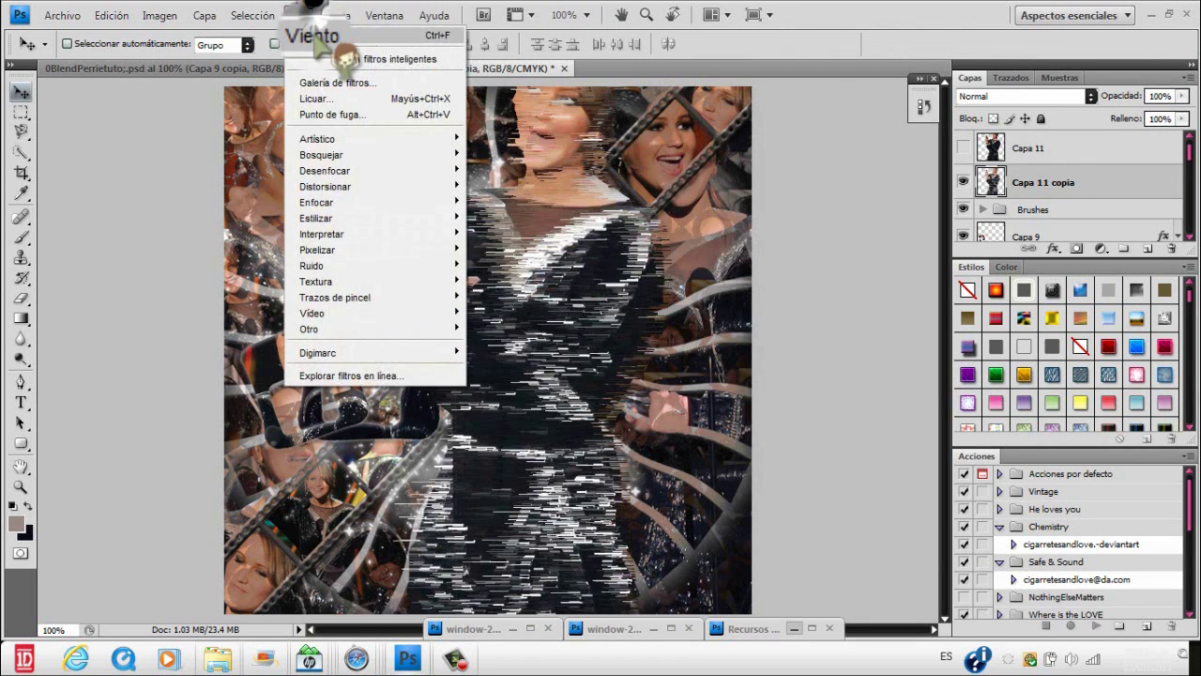
{"action": "left_click", "coordinate": [322, 31]}
- Add a colour overlay in the grey-brown foreground colour to Capa 11 copia and show Capa 11 again
{"action": "double_click", "coordinate": [1126, 197]}
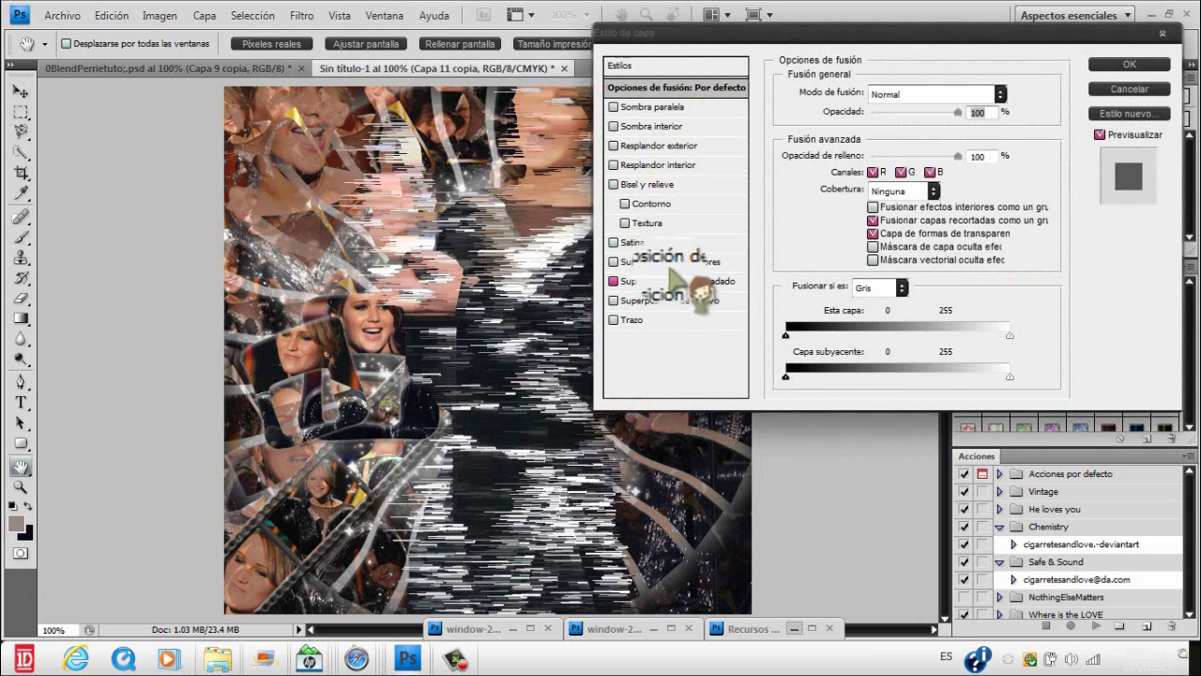
{"action": "left_click", "coordinate": [670, 262]}
{"action": "left_click", "coordinate": [1018, 100]}
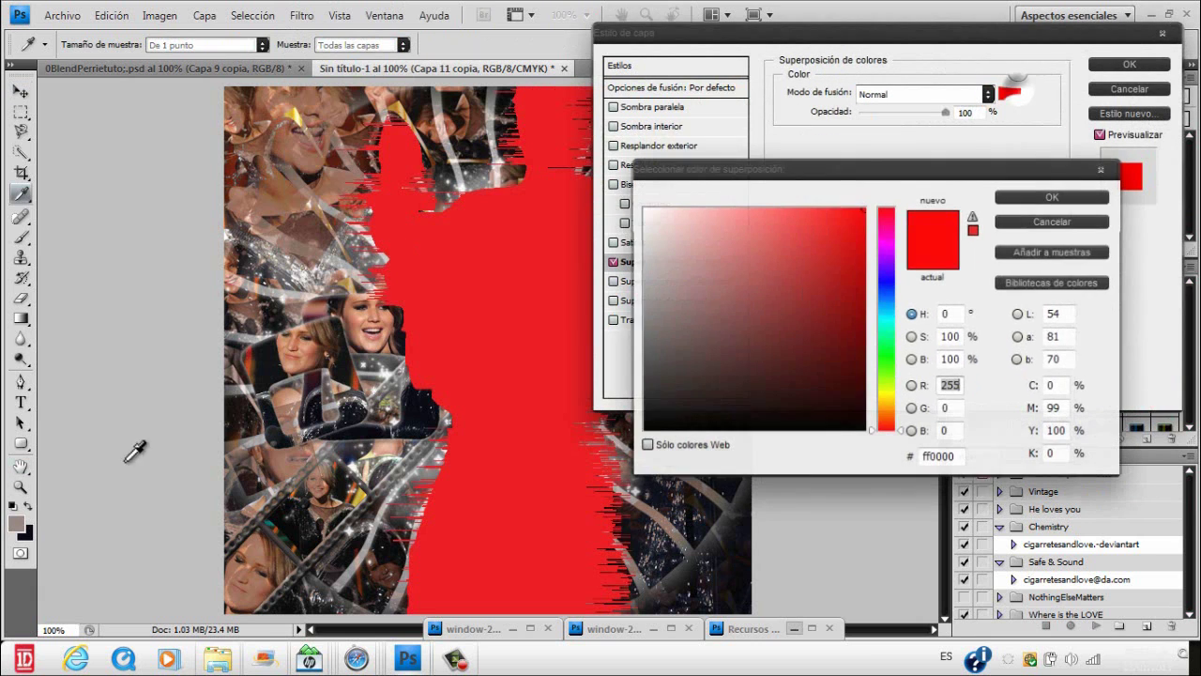
{"action": "left_click", "coordinate": [16, 523]}
{"action": "left_click", "coordinate": [1046, 197]}
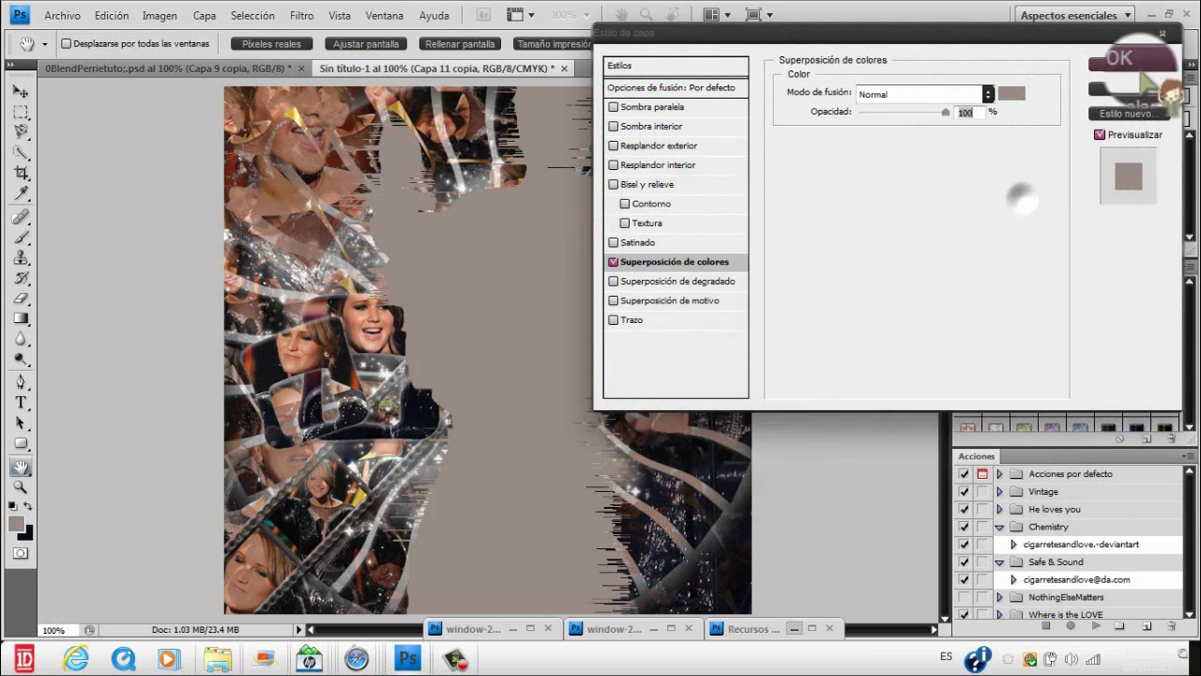
{"action": "left_click", "coordinate": [1130, 63]}
{"action": "left_click", "coordinate": [964, 148]}
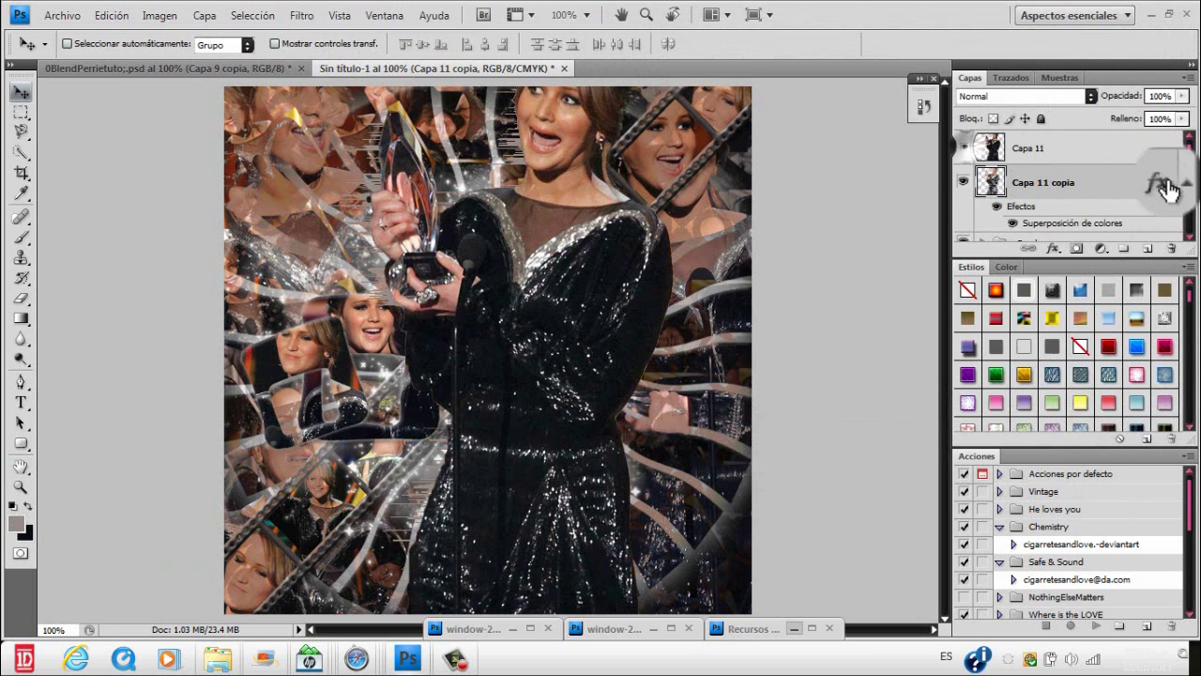
{"action": "left_click", "coordinate": [1177, 182]}
- Add a drop shadow and a reduced-opacity black inner shadow to the layer style of Capa 11 copia
{"action": "double_click", "coordinate": [1083, 191]}
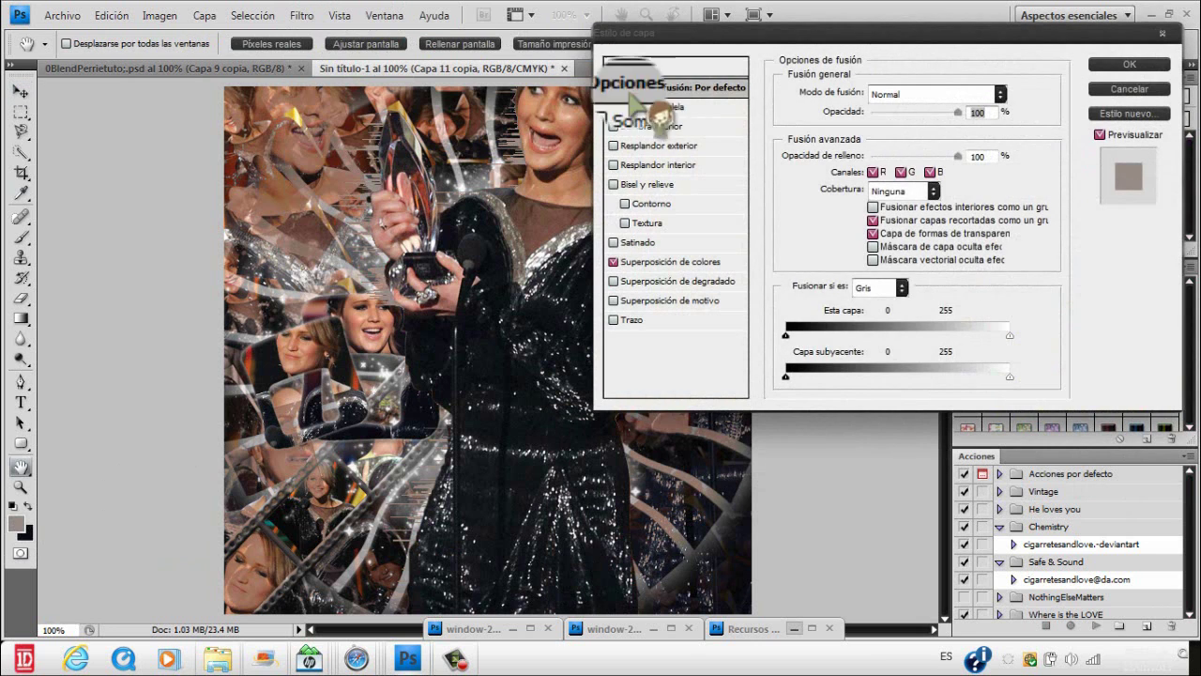
{"action": "left_click", "coordinate": [657, 106]}
{"action": "left_click", "coordinate": [638, 128]}
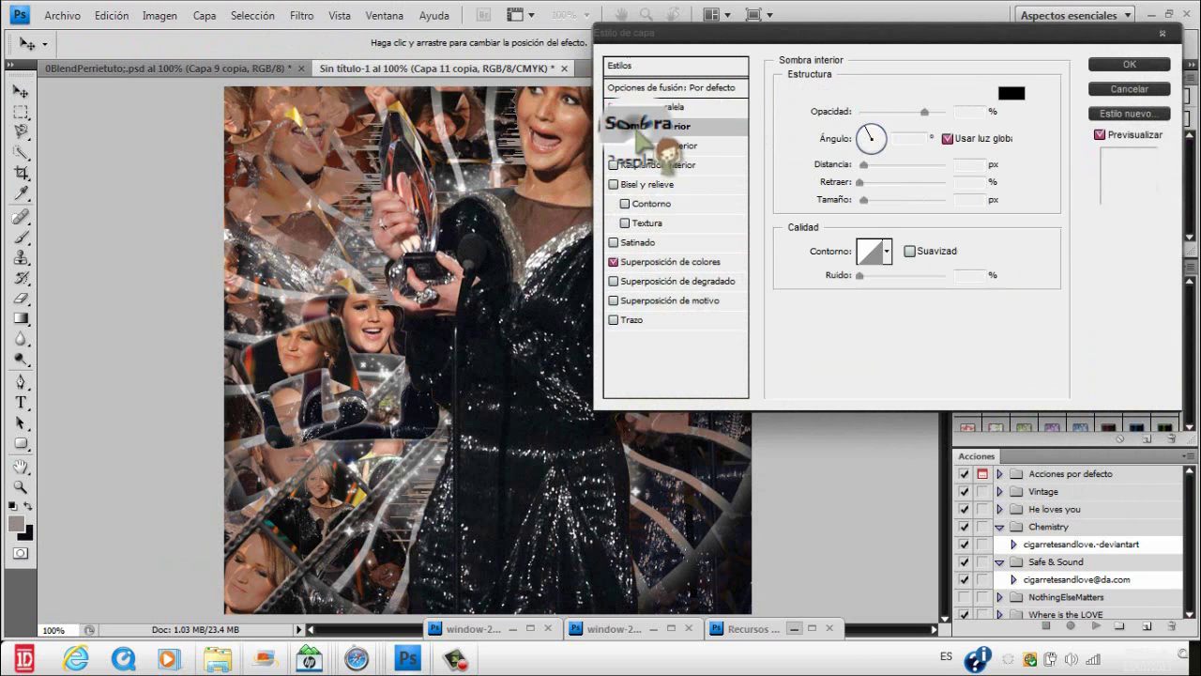
{"action": "left_click", "coordinate": [884, 113]}
{"action": "left_click", "coordinate": [1115, 67]}
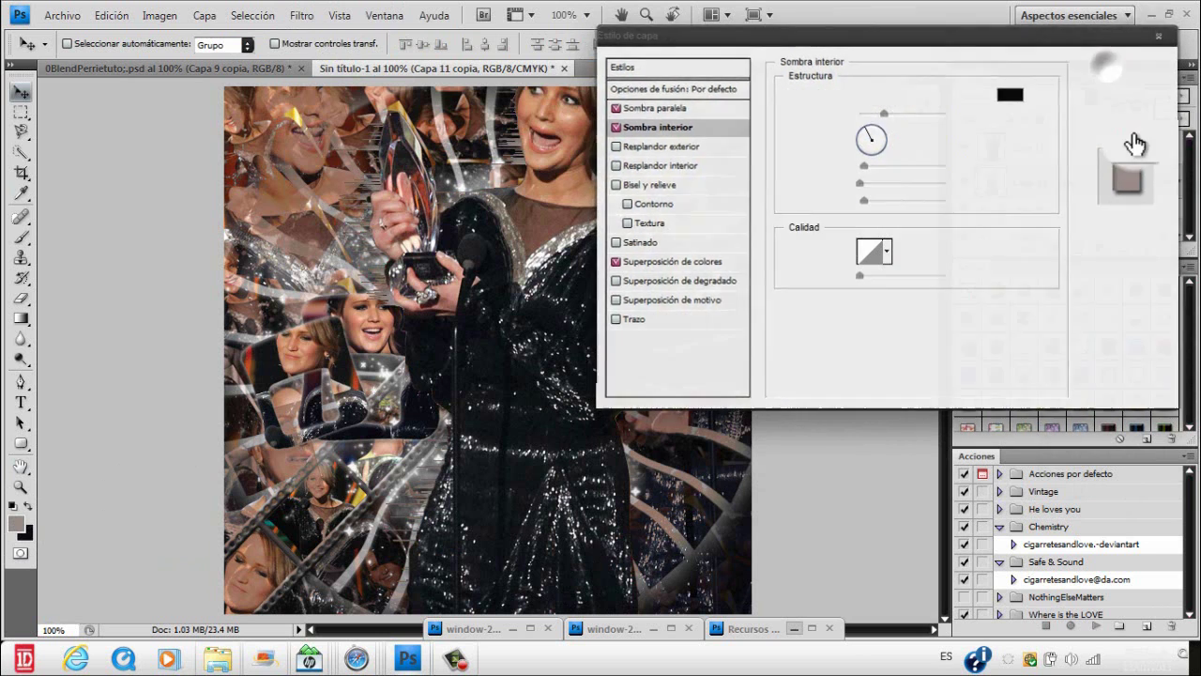
- Apply the last Viento filter once more to Capa 11 copia and make Capa 11 the active layer
{"action": "left_click", "coordinate": [300, 16]}
{"action": "left_click", "coordinate": [299, 35]}
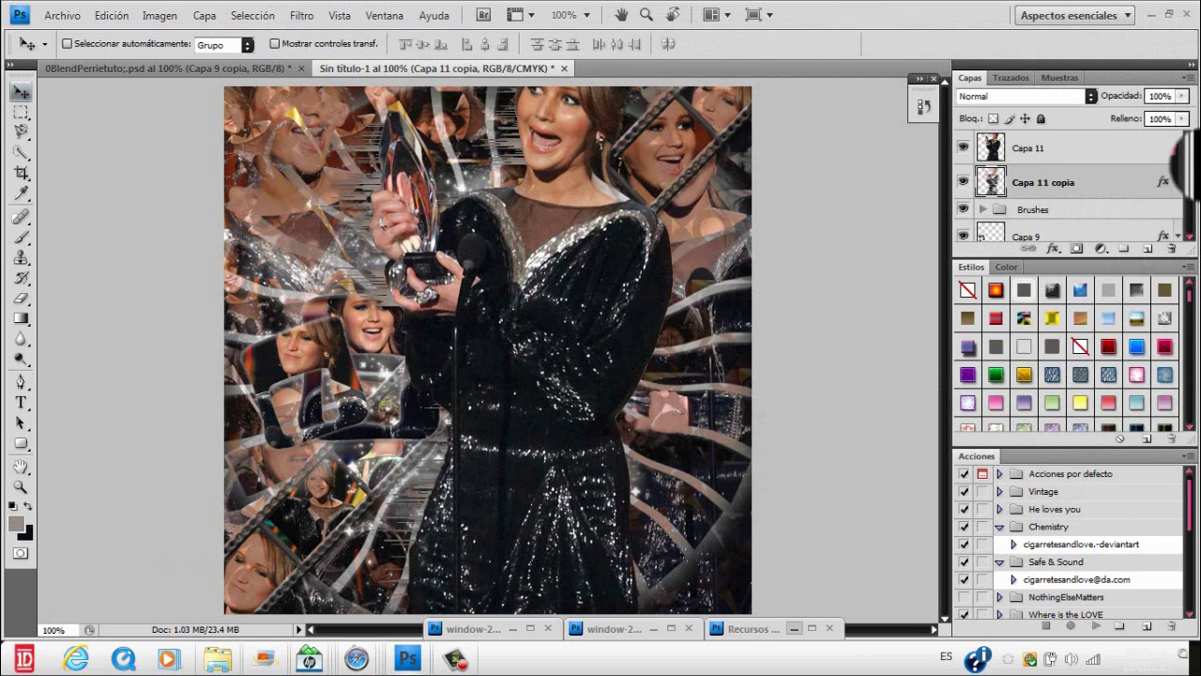
{"action": "left_click", "coordinate": [1107, 150]}
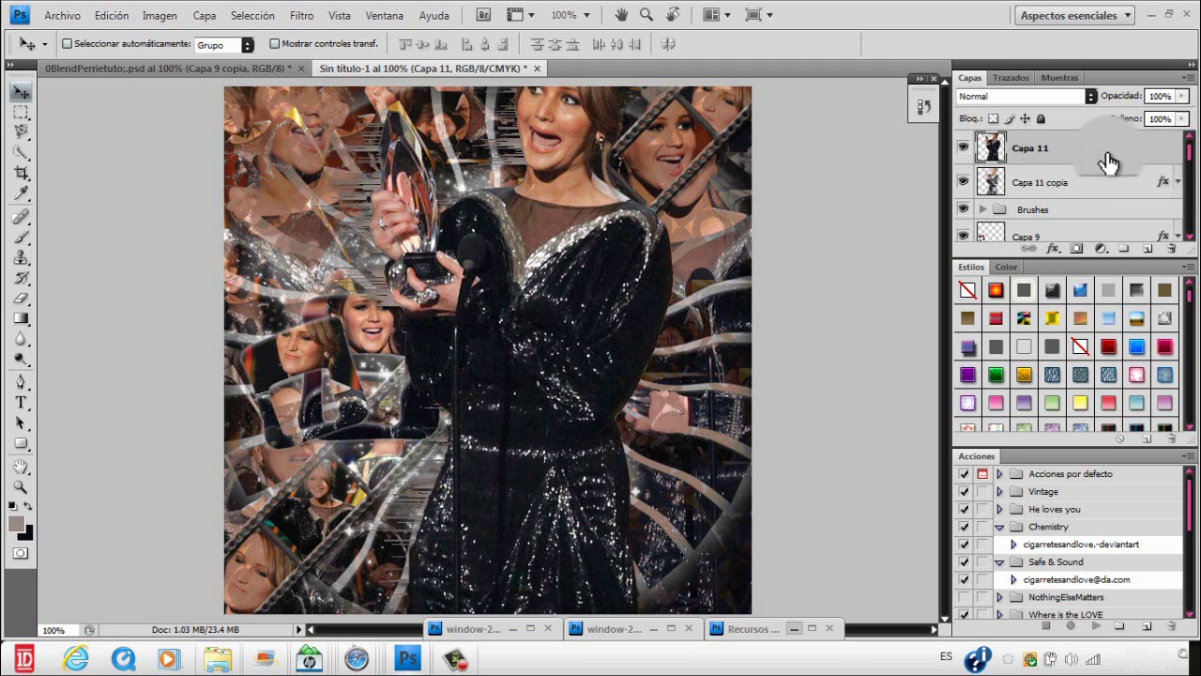
- Show Capa 9, Capa 9 copia 3 and Capa 9 copia 2 in the example document to examine its large and small figures
{"action": "left_click", "coordinate": [240, 67]}
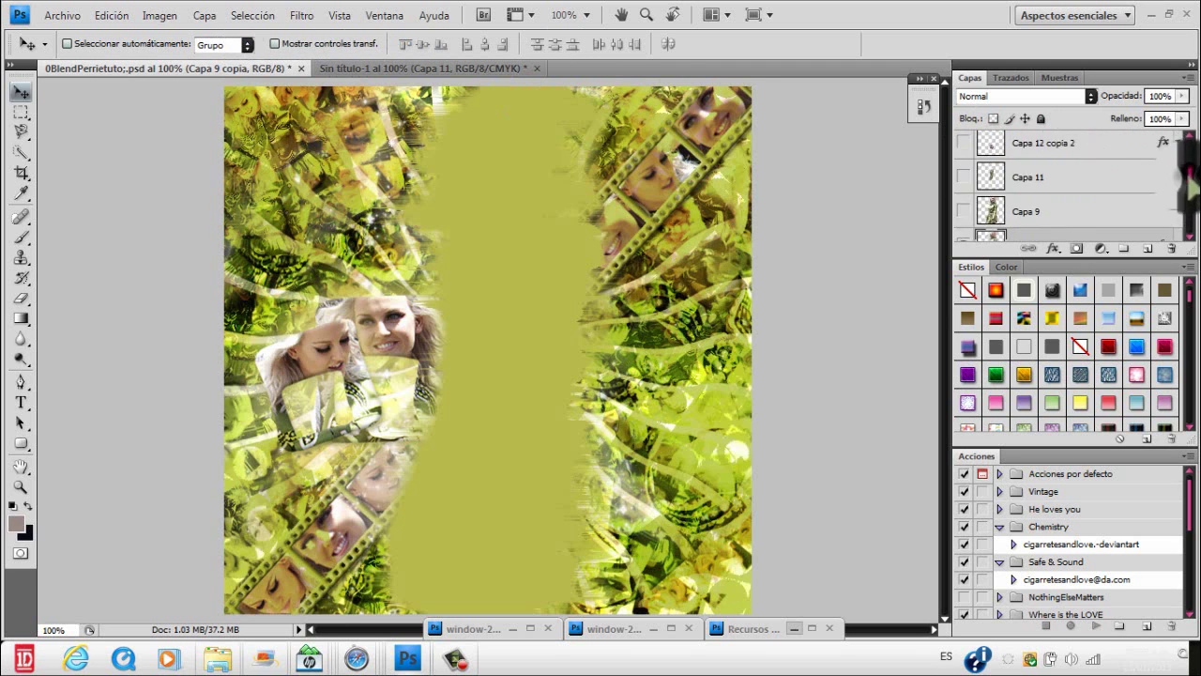
{"action": "scroll", "coordinate": [1032, 187], "scroll_direction": "up", "scroll_amount": 3}
{"action": "left_click", "coordinate": [964, 153]}
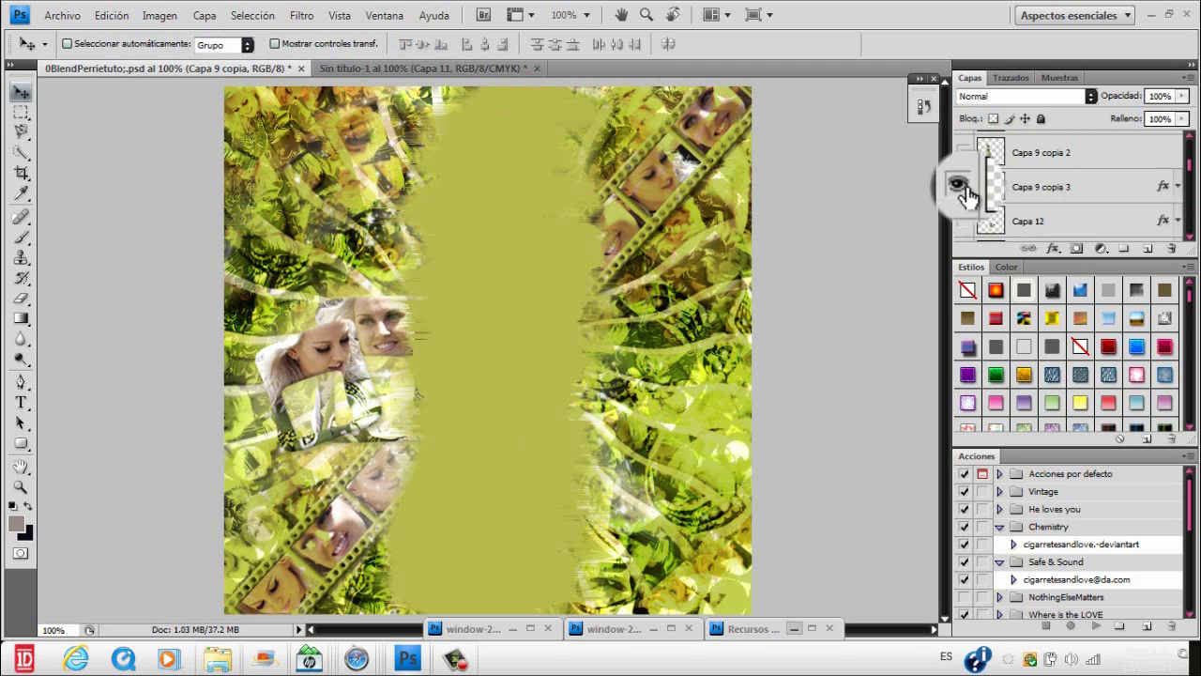
{"action": "left_click_drag", "start_coordinate": [1188, 168], "coordinate": [1189, 183]}
{"action": "left_click", "coordinate": [965, 171]}
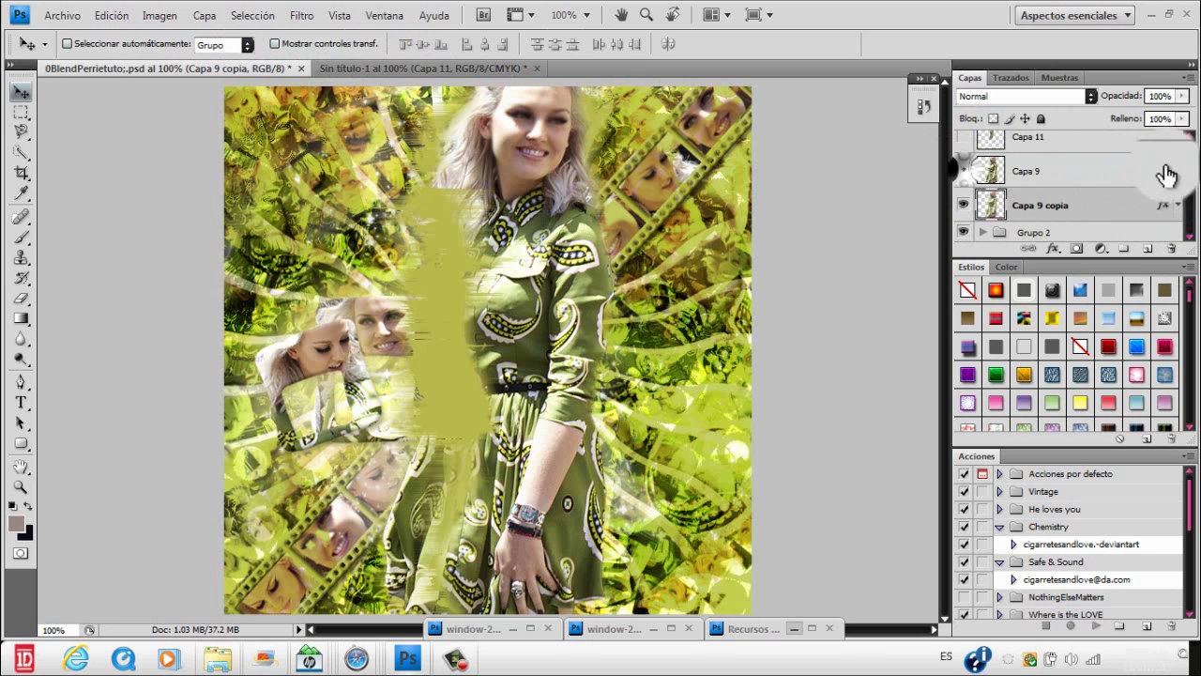
{"action": "scroll", "coordinate": [1189, 192], "scroll_direction": "up", "scroll_amount": 5}
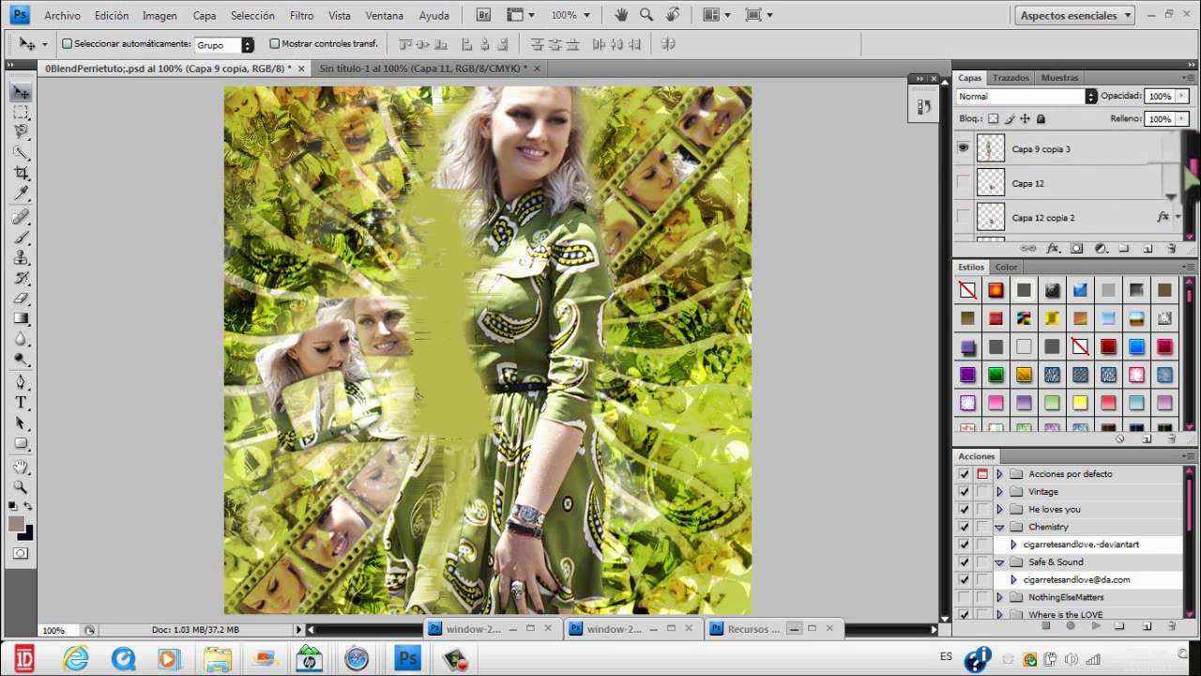
{"action": "left_click", "coordinate": [963, 180]}
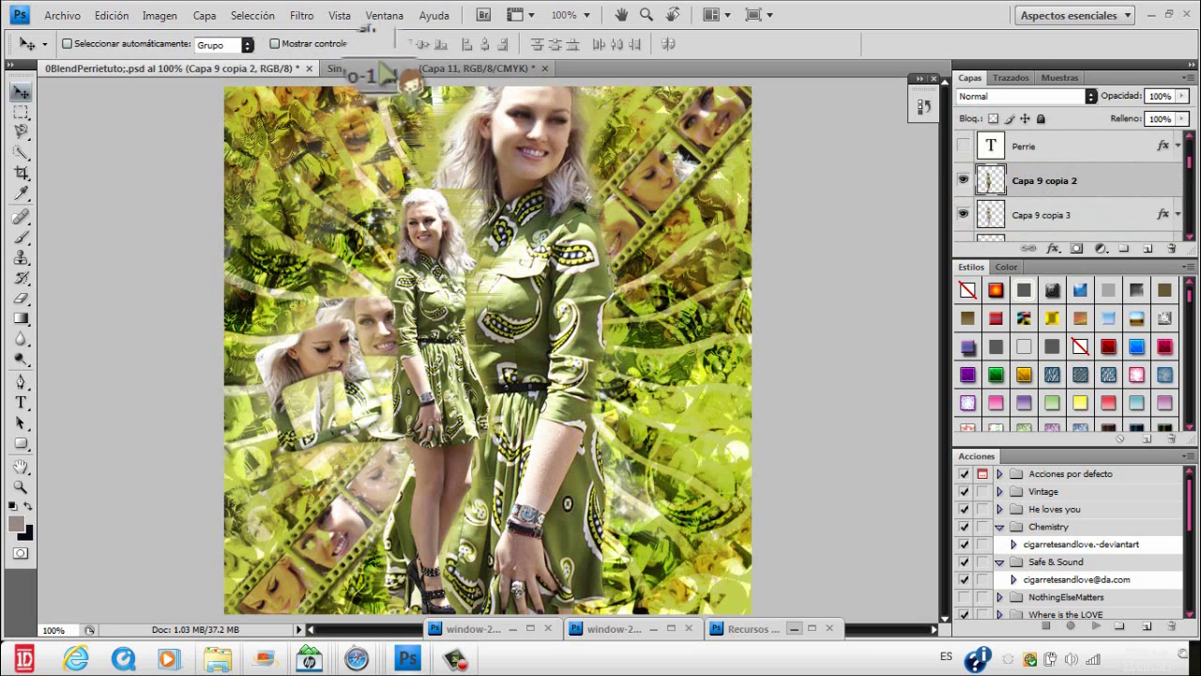
- Duplicate Capa 11 in the Sin título-1 document and scale the copy proportionally to 45% in front of the large figure
{"action": "left_click", "coordinate": [385, 68]}
{"action": "key", "text": "ctrl+j"}
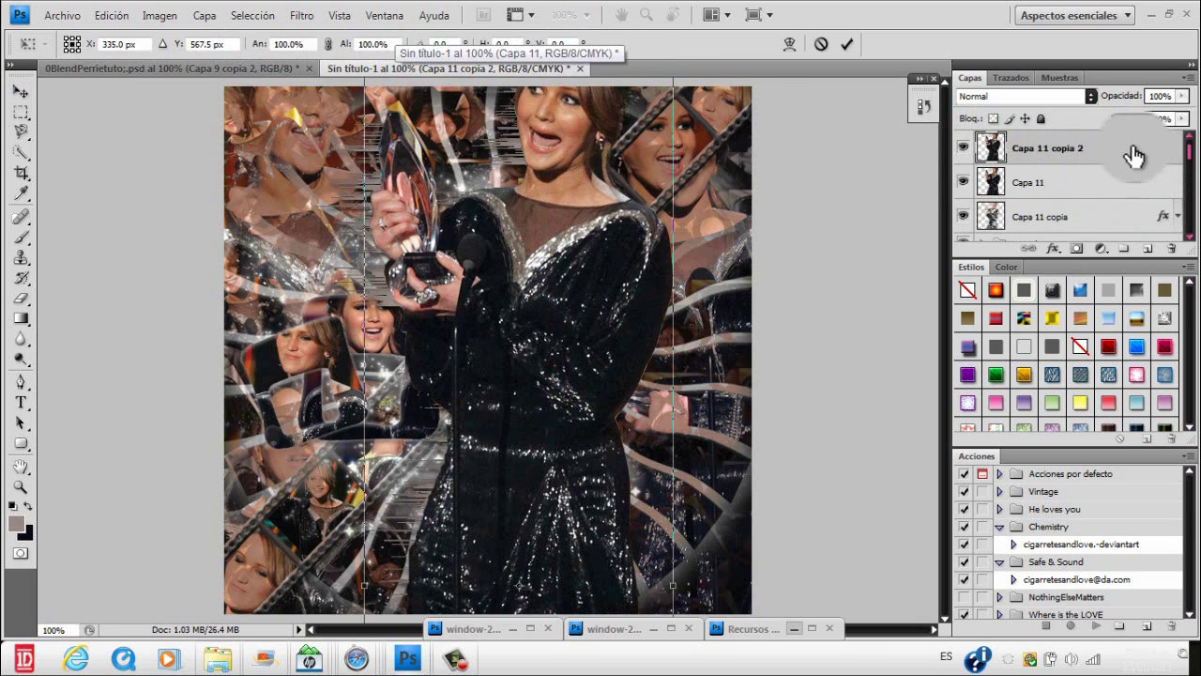
{"action": "key", "text": "ctrl+t"}
{"action": "left_click_drag", "start_coordinate": [345, 51], "coordinate": [299, 46]}
{"action": "left_click_drag", "start_coordinate": [483, 300], "coordinate": [496, 215]}
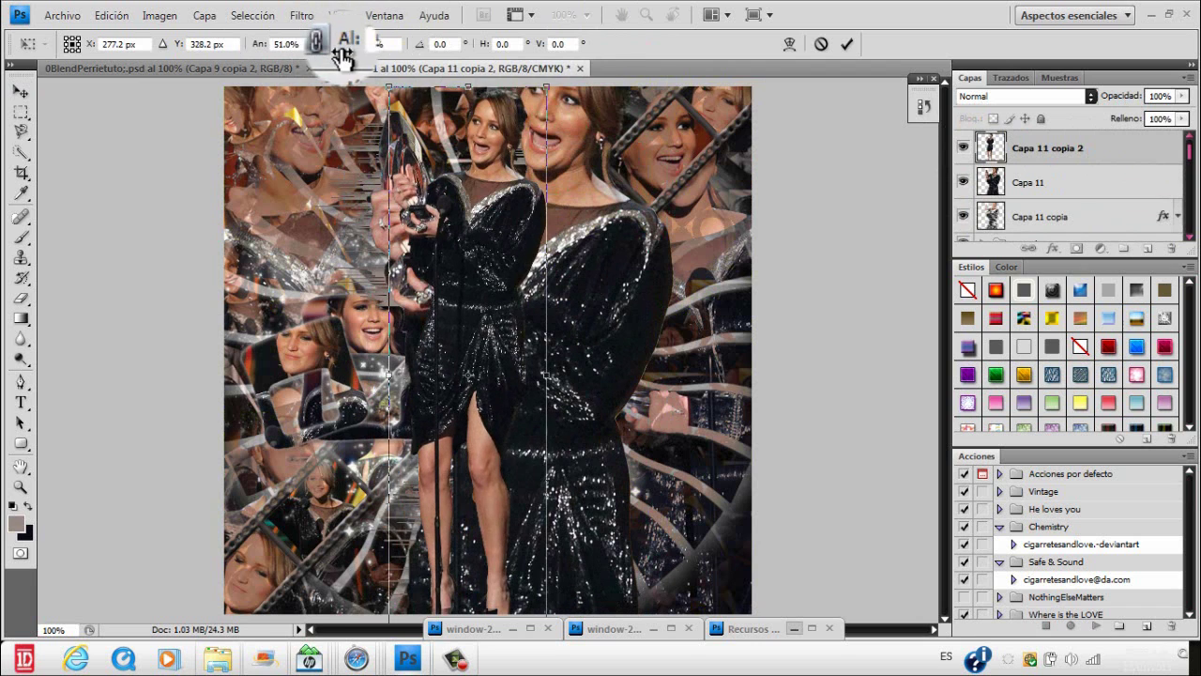
{"action": "left_click_drag", "start_coordinate": [344, 47], "coordinate": [339, 47]}
{"action": "left_click_drag", "start_coordinate": [458, 263], "coordinate": [437, 307]}
- Flip the small figure horizontally, rotate it about 1°, and place it slightly further left over the large figure
{"action": "right_click", "coordinate": [442, 332]}
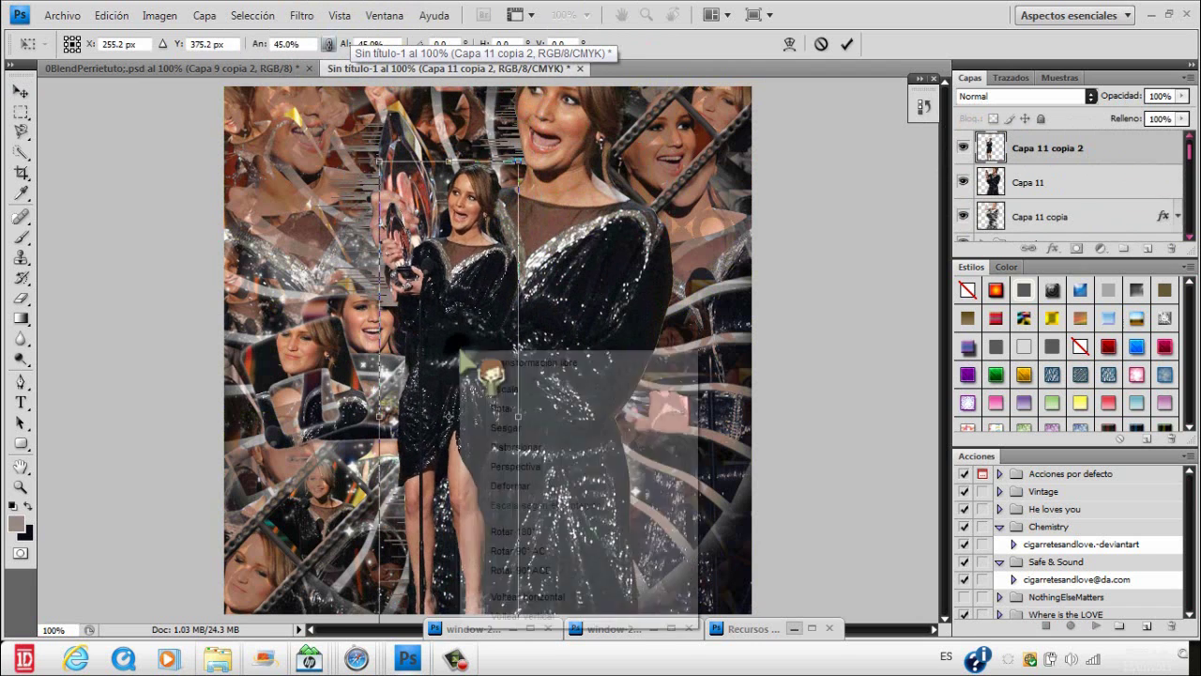
{"action": "left_click", "coordinate": [563, 596]}
{"action": "left_click_drag", "start_coordinate": [416, 104], "coordinate": [424, 104]}
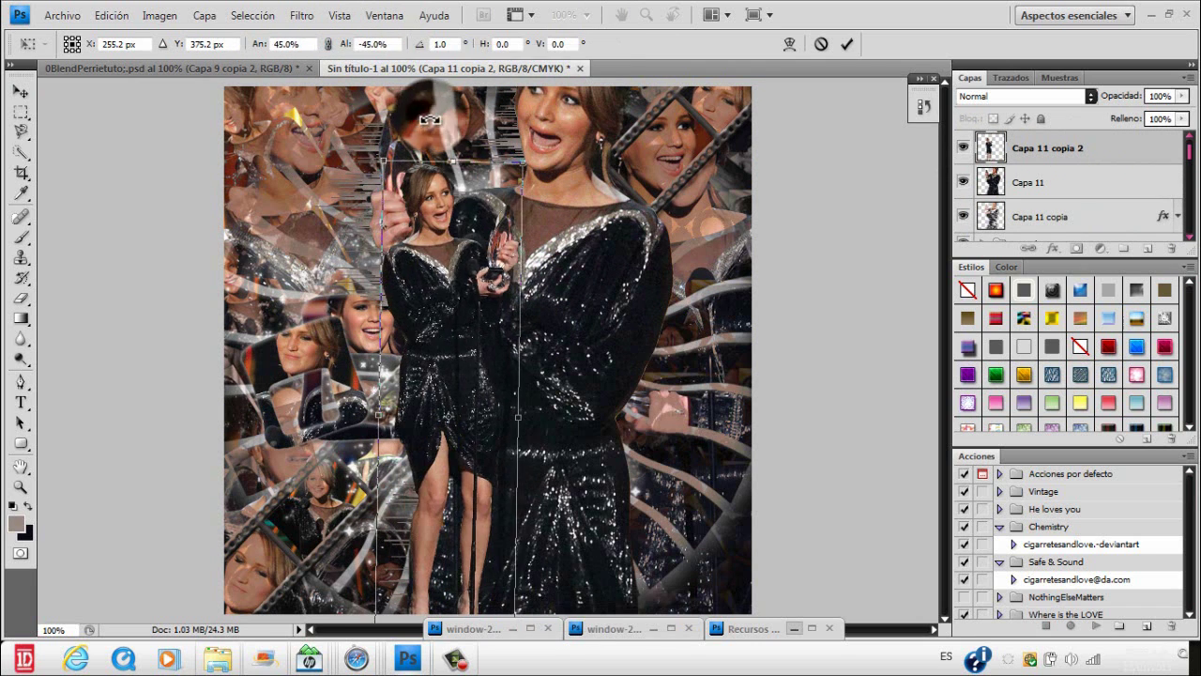
{"action": "left_click_drag", "start_coordinate": [451, 301], "coordinate": [441, 300]}
{"action": "key", "text": "Return"}
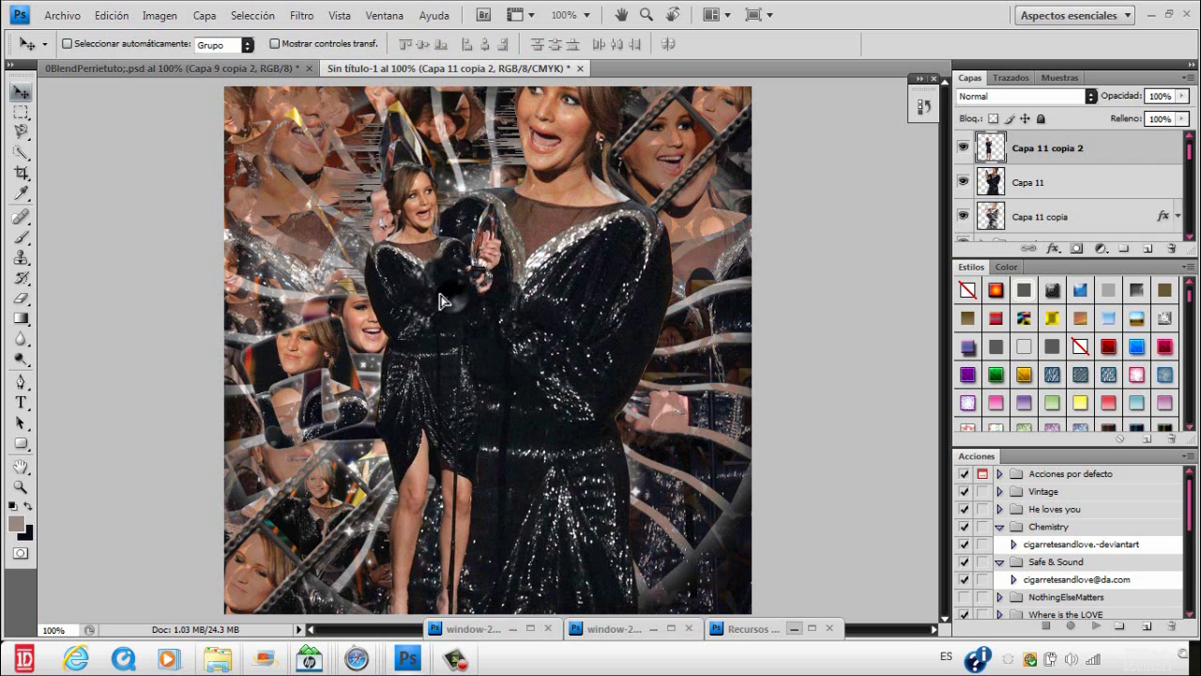
- Move the shapes on Capa 9 and Capa 8 together slightly down and left, away from the small figure
{"action": "scroll", "coordinate": [1173, 150], "scroll_direction": "down", "scroll_amount": 3}
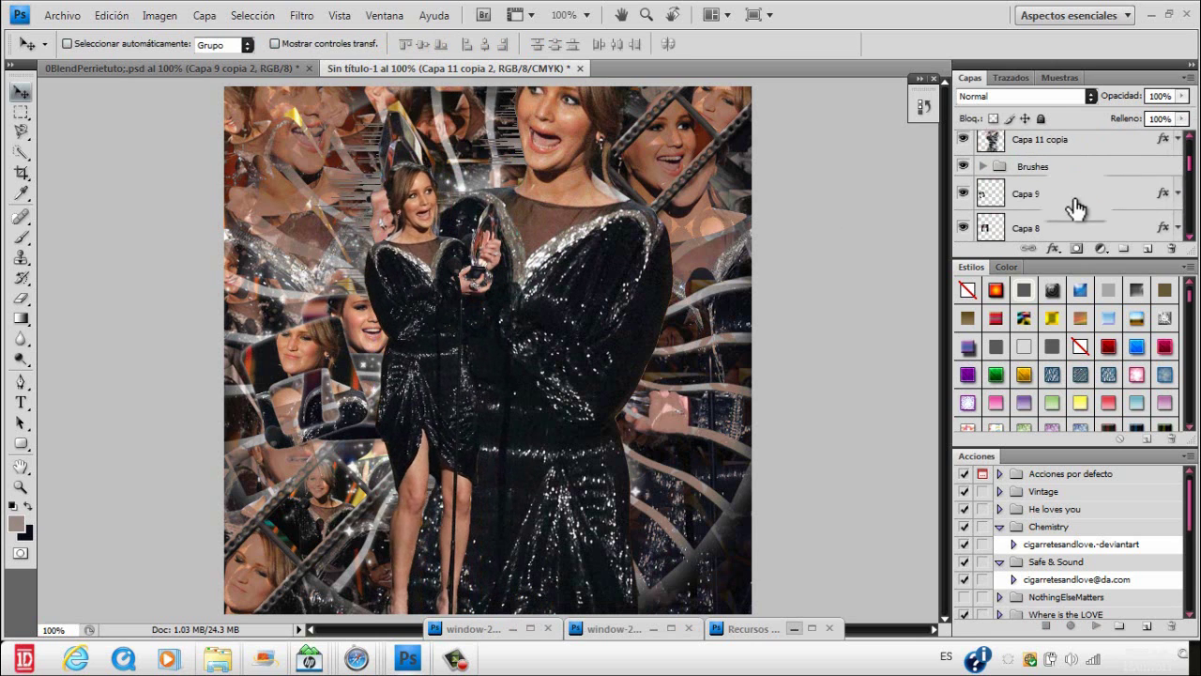
{"action": "left_click", "coordinate": [1072, 193]}
{"action": "left_click", "coordinate": [1070, 228], "text": "shift"}
{"action": "left_click_drag", "start_coordinate": [347, 306], "coordinate": [341, 350]}
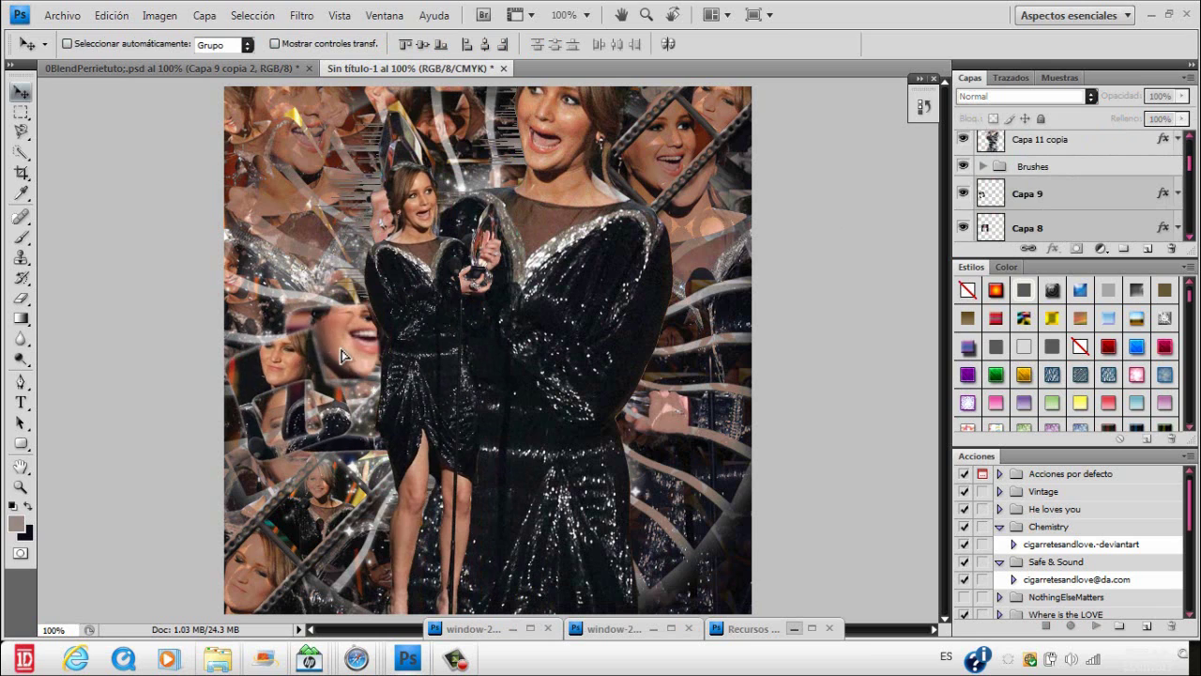
- Nudge Capa 11 copia 2 up and left, duplicate it, and place the duplicate beneath it
{"action": "left_click_drag", "start_coordinate": [1188, 164], "coordinate": [1189, 147]}
{"action": "left_click", "coordinate": [1110, 148]}
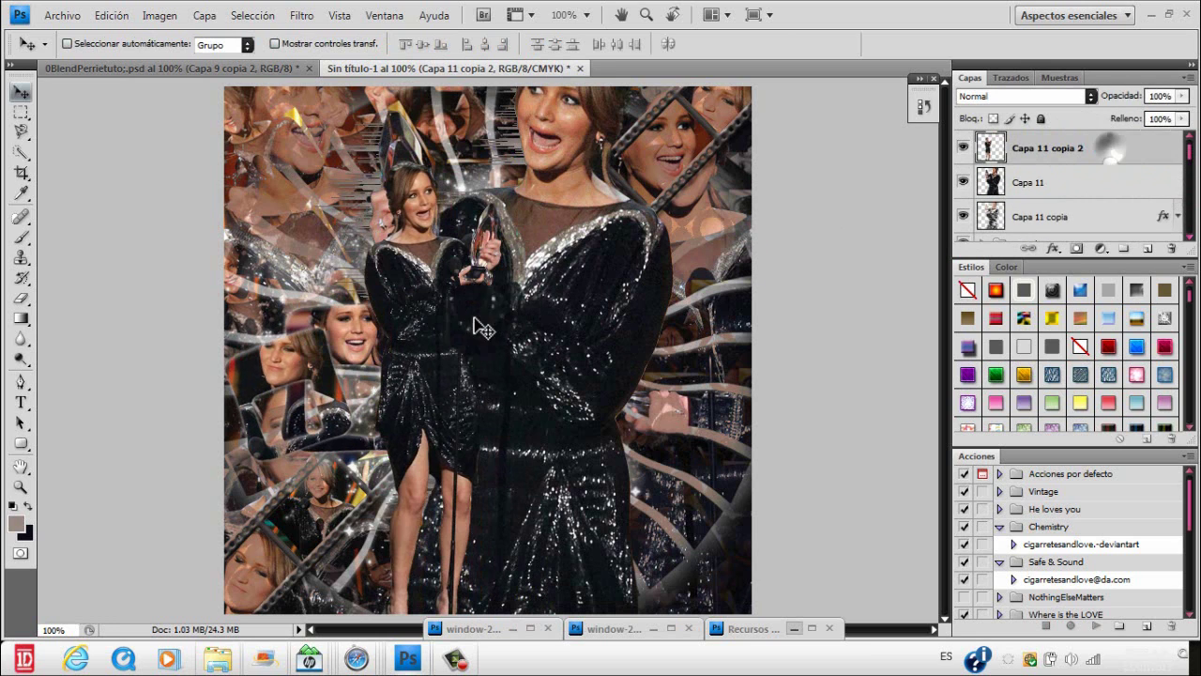
{"action": "left_click_drag", "start_coordinate": [445, 327], "coordinate": [428, 320]}
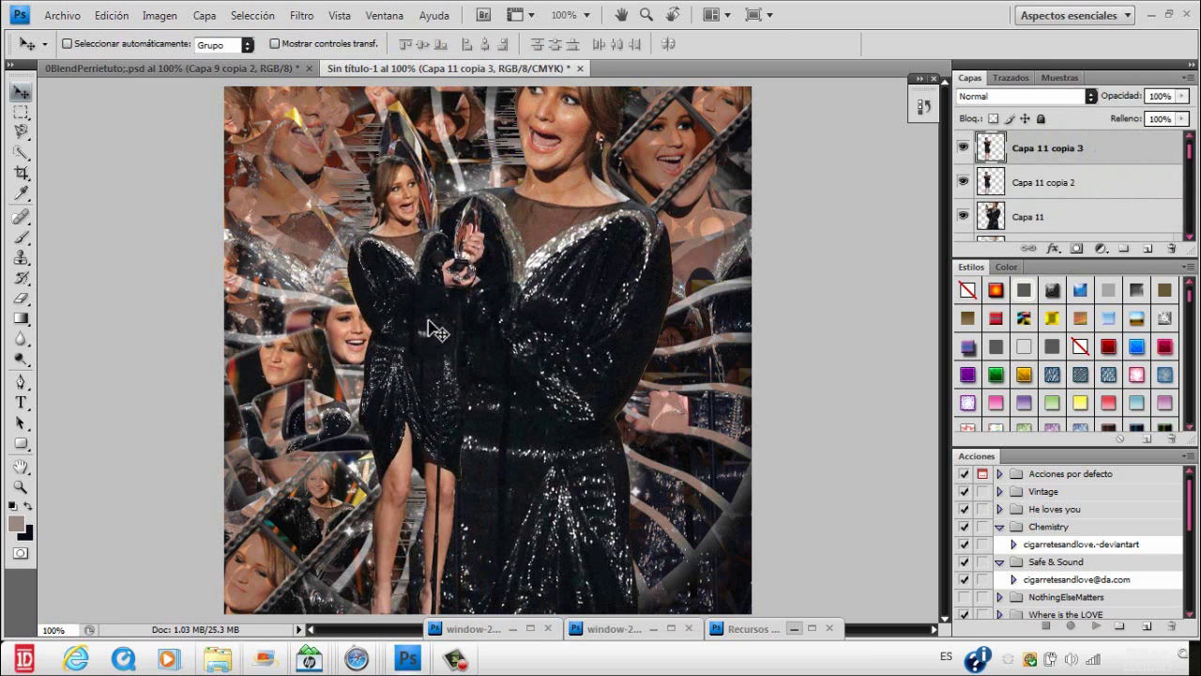
{"action": "left_click_drag", "start_coordinate": [1145, 144], "coordinate": [1135, 197]}
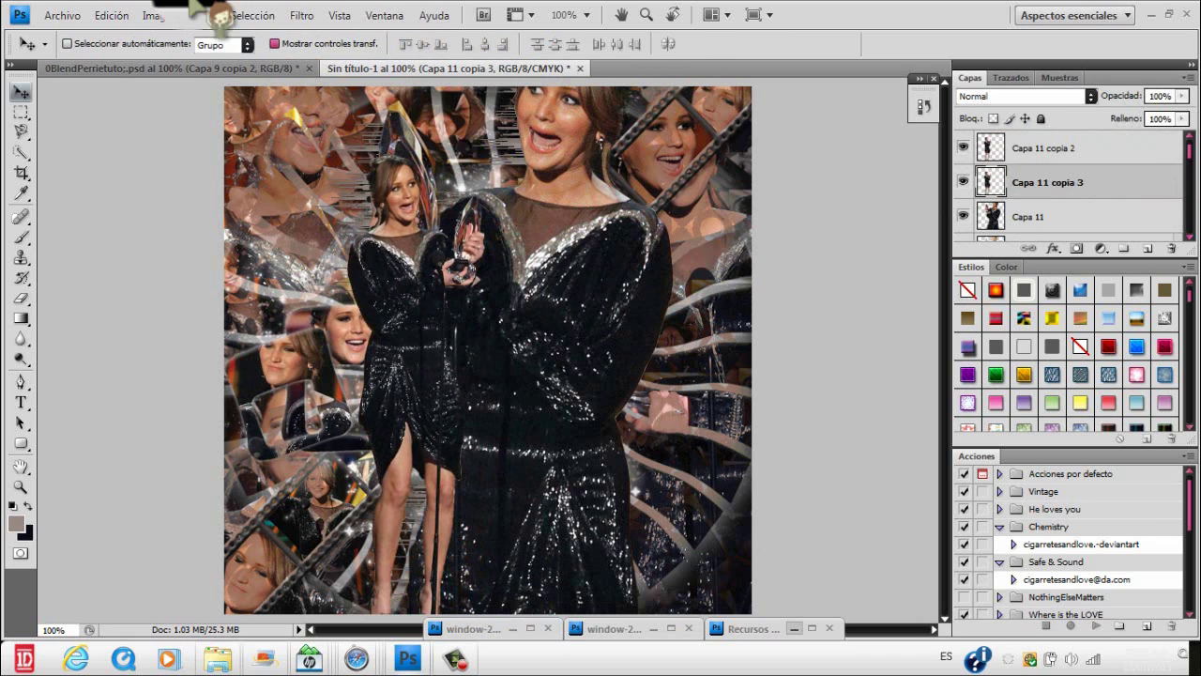
- Apply the Viento filter to Capa 11 copia 3 with the Vendaval method, Desde la izquierda, and repeat it once
{"action": "left_click", "coordinate": [302, 16]}
{"action": "mouse_move", "coordinate": [337, 218]}
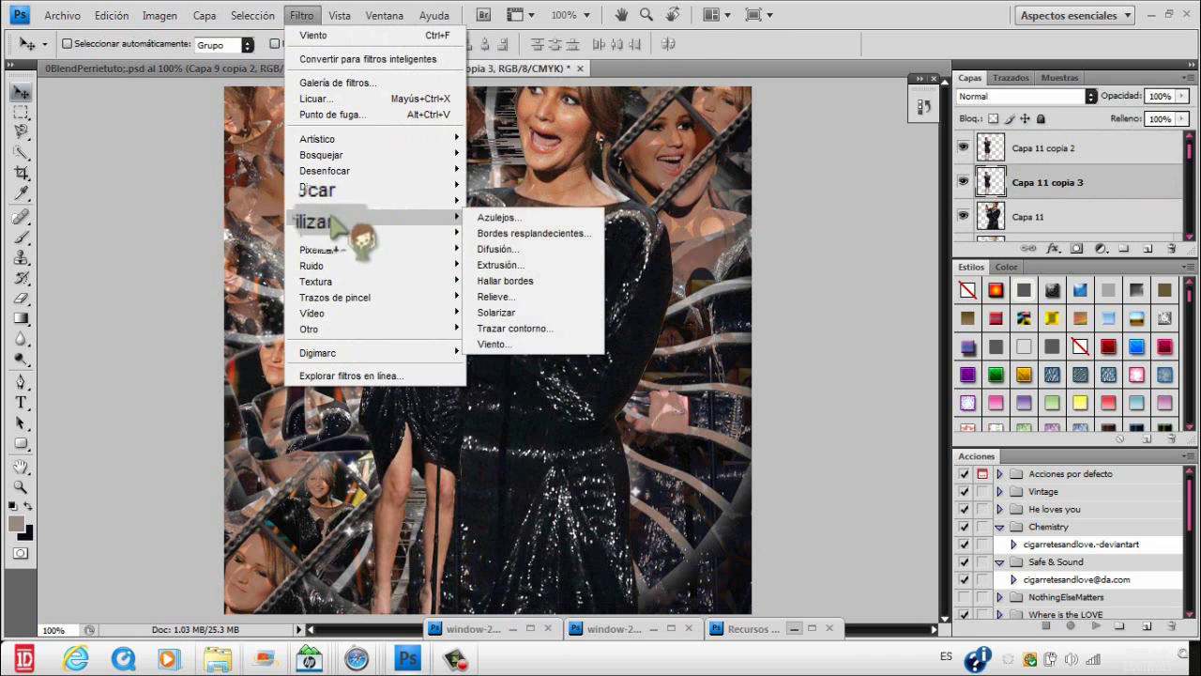
{"action": "left_click", "coordinate": [497, 345]}
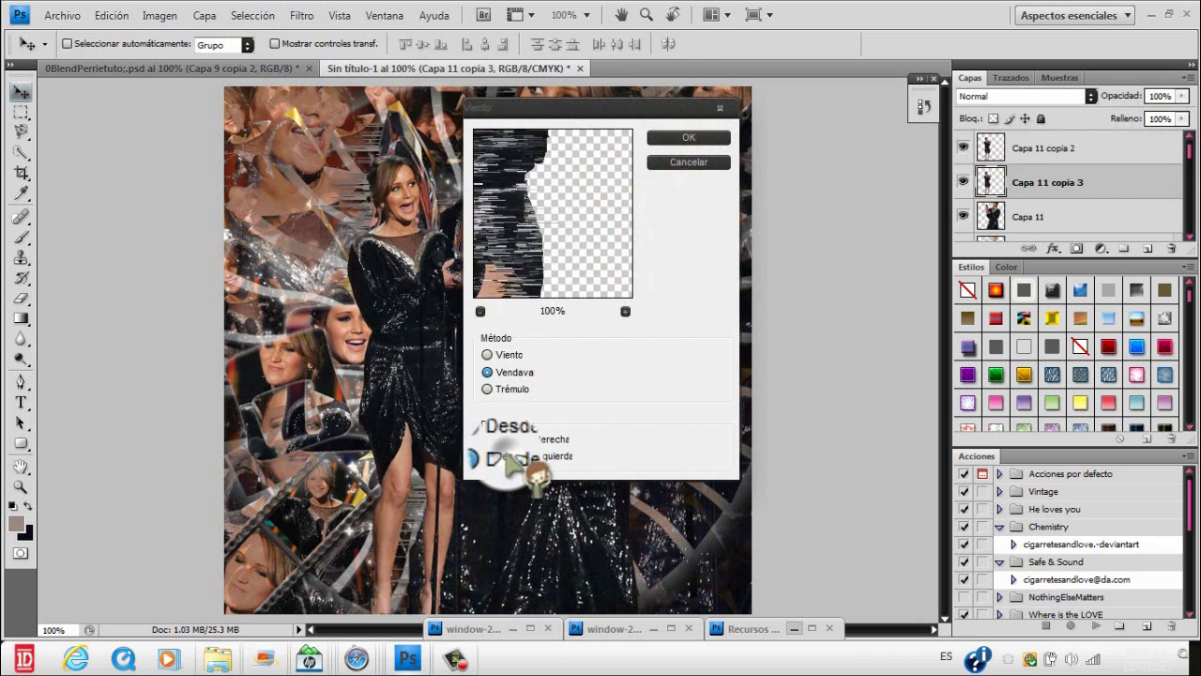
{"action": "left_click", "coordinate": [694, 143]}
{"action": "left_click", "coordinate": [304, 17]}
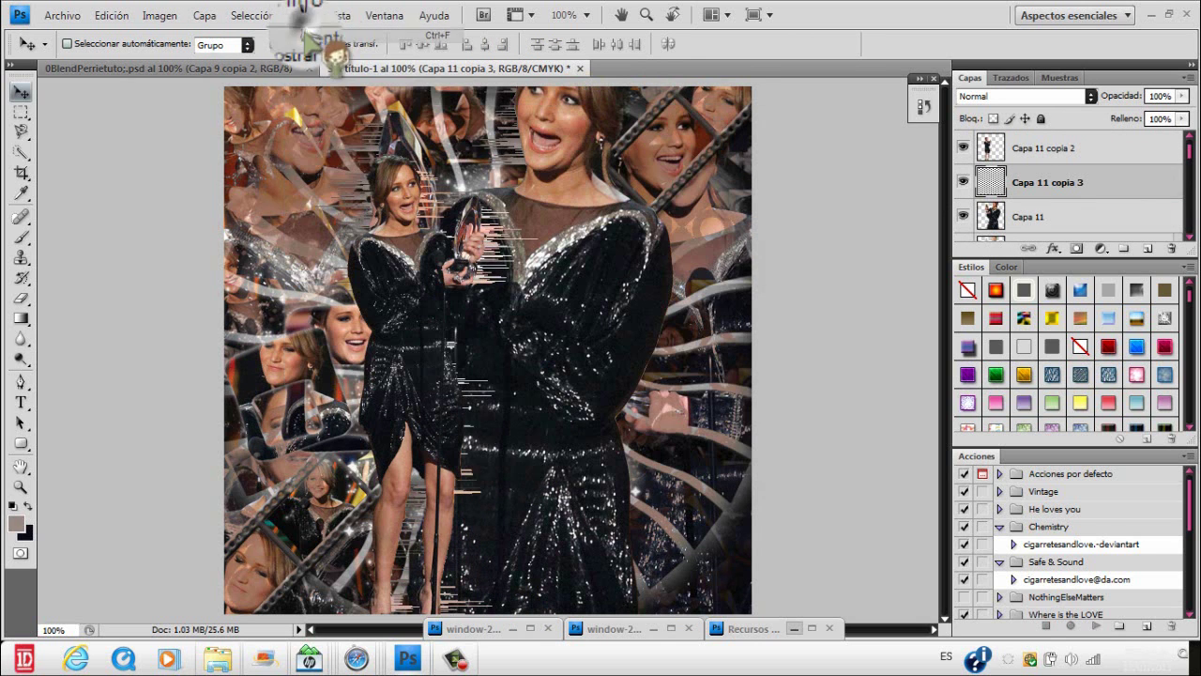
{"action": "left_click", "coordinate": [306, 35]}
- Add a colour overlay in the near-black background colour 0a0a12 to Capa 11 copia 3
{"action": "double_click", "coordinate": [1115, 184]}
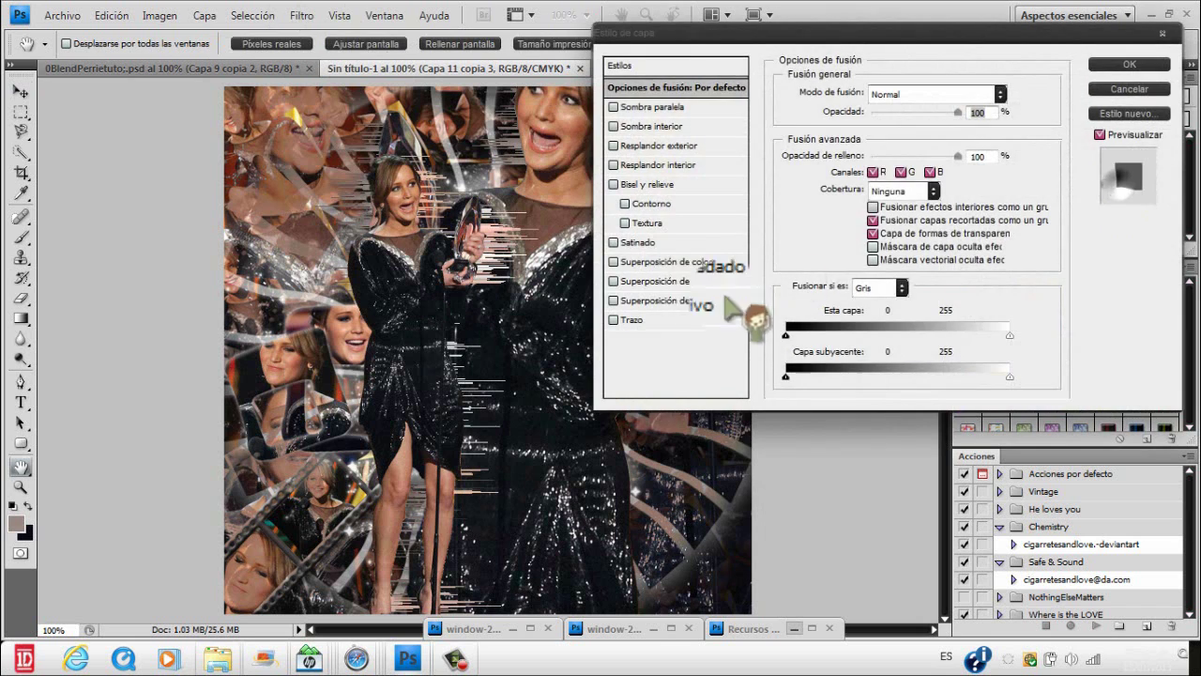
{"action": "left_click", "coordinate": [1013, 98]}
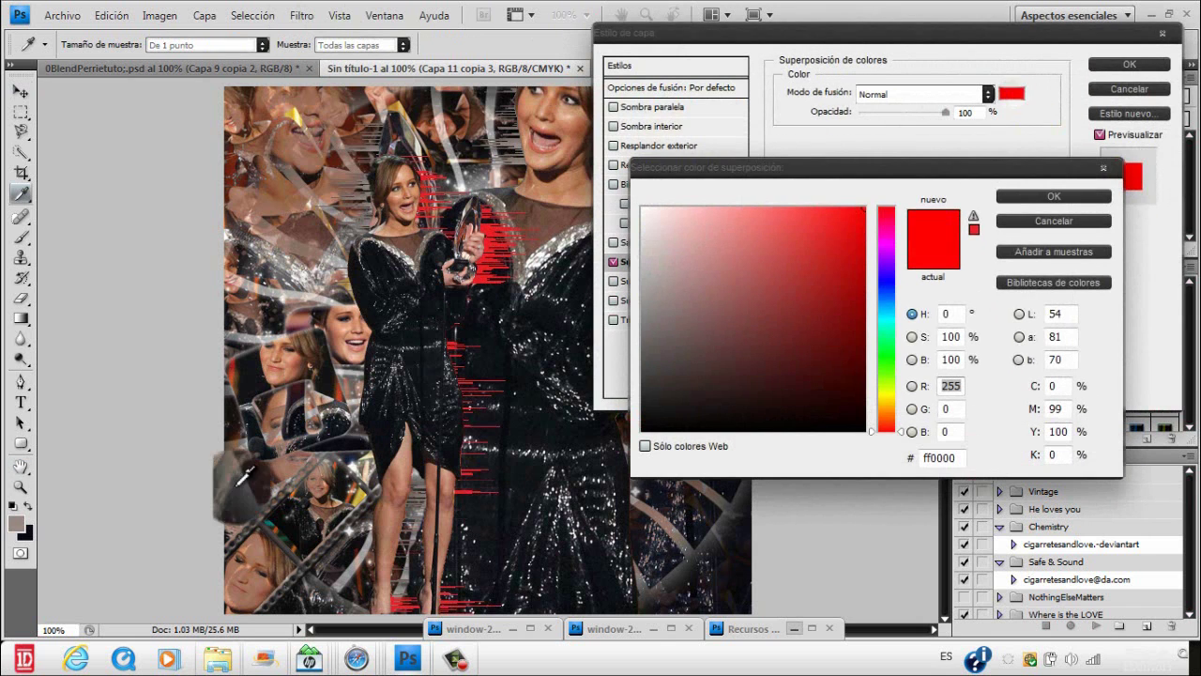
{"action": "left_click", "coordinate": [37, 535]}
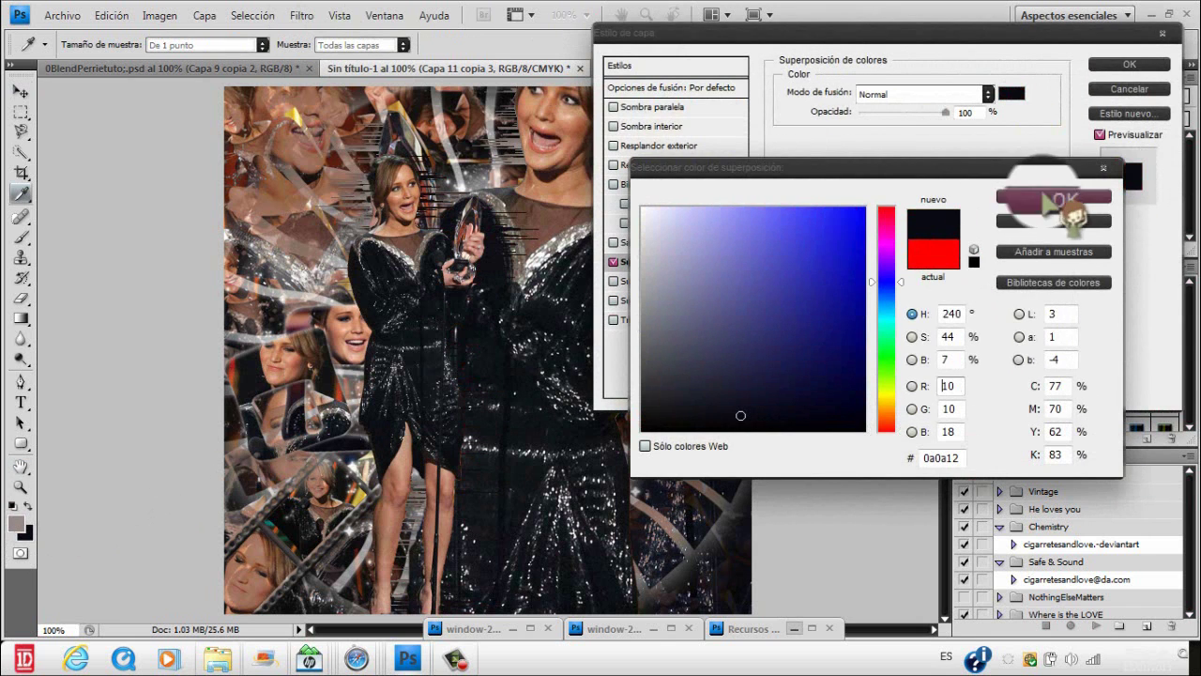
{"action": "left_click", "coordinate": [1053, 196]}
- Add a drop shadow and a black inner shadow at 46% opacity to the layer style of Capa 11 copia 3
{"action": "left_click", "coordinate": [676, 107]}
{"action": "left_click", "coordinate": [673, 128]}
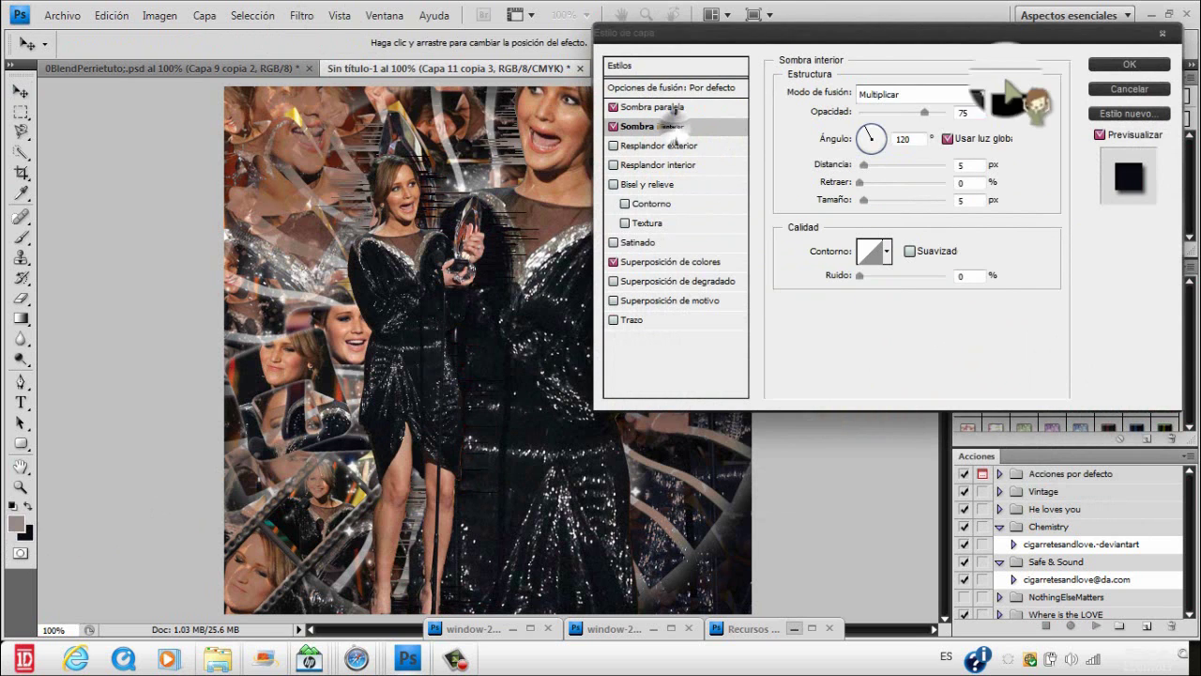
{"action": "left_click_drag", "start_coordinate": [902, 111], "coordinate": [897, 111]}
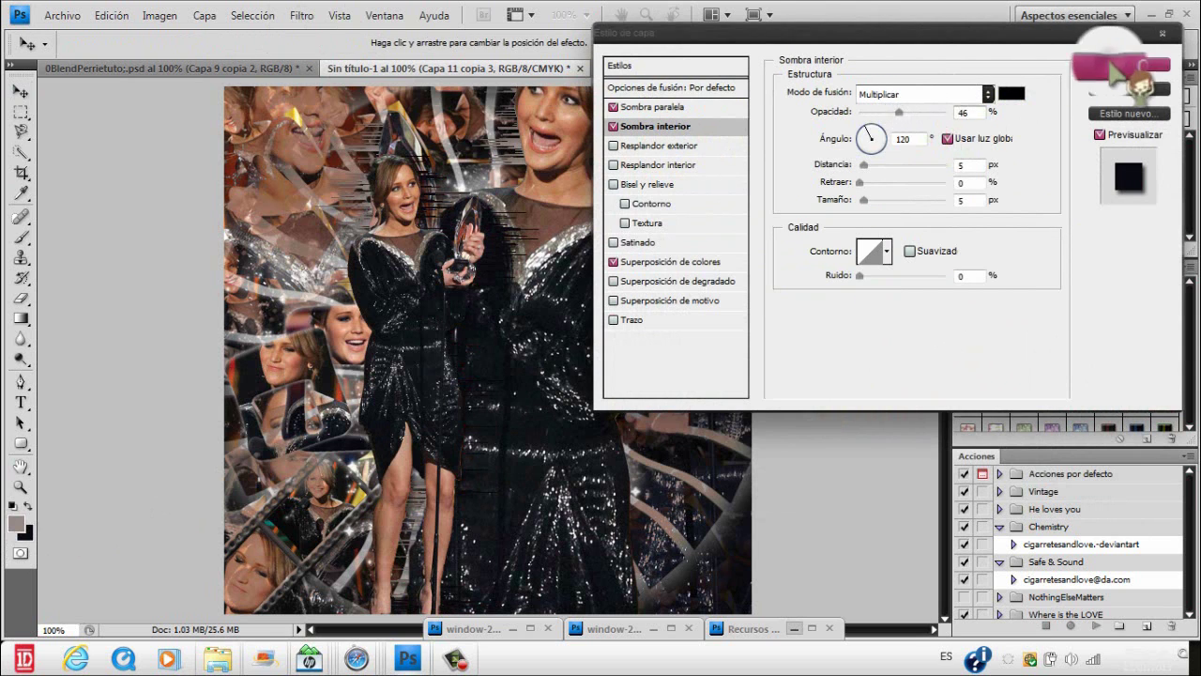
{"action": "left_click", "coordinate": [1111, 67]}
- Shift the large and small figures together with their silhouettes slightly to the right, and make Capa 11 the active layer
{"action": "left_click", "coordinate": [1107, 152]}
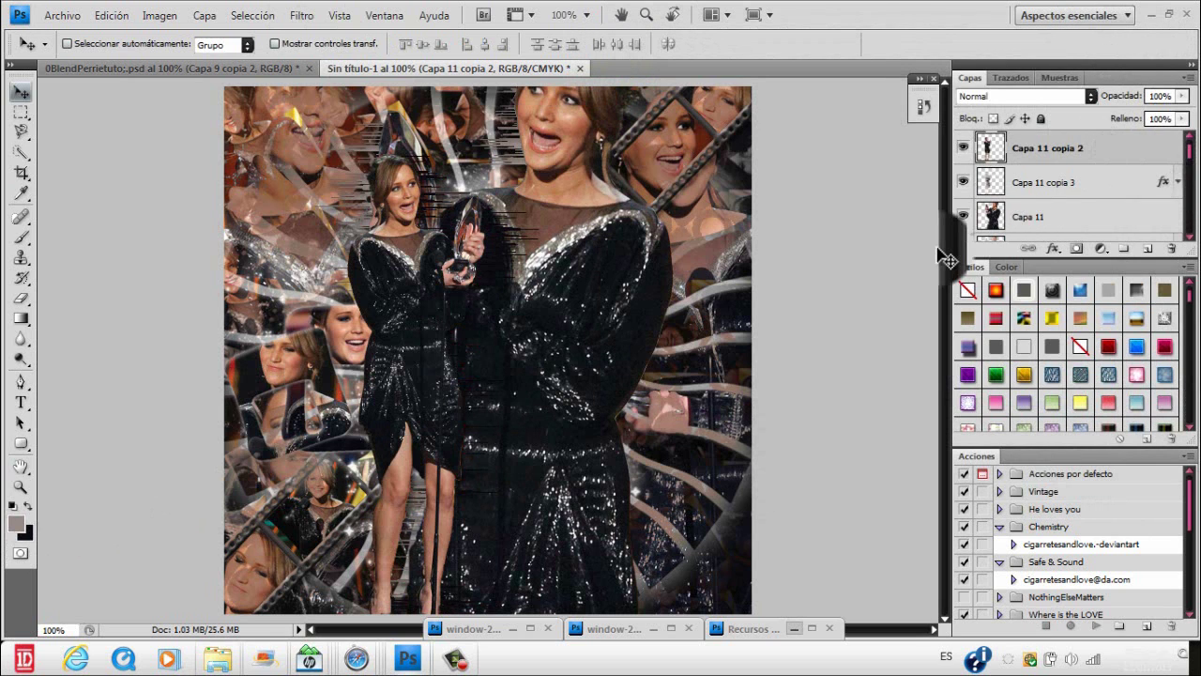
{"action": "left_click_drag", "start_coordinate": [1189, 147], "coordinate": [1189, 156]}
{"action": "left_click", "coordinate": [1121, 200], "text": "shift"}
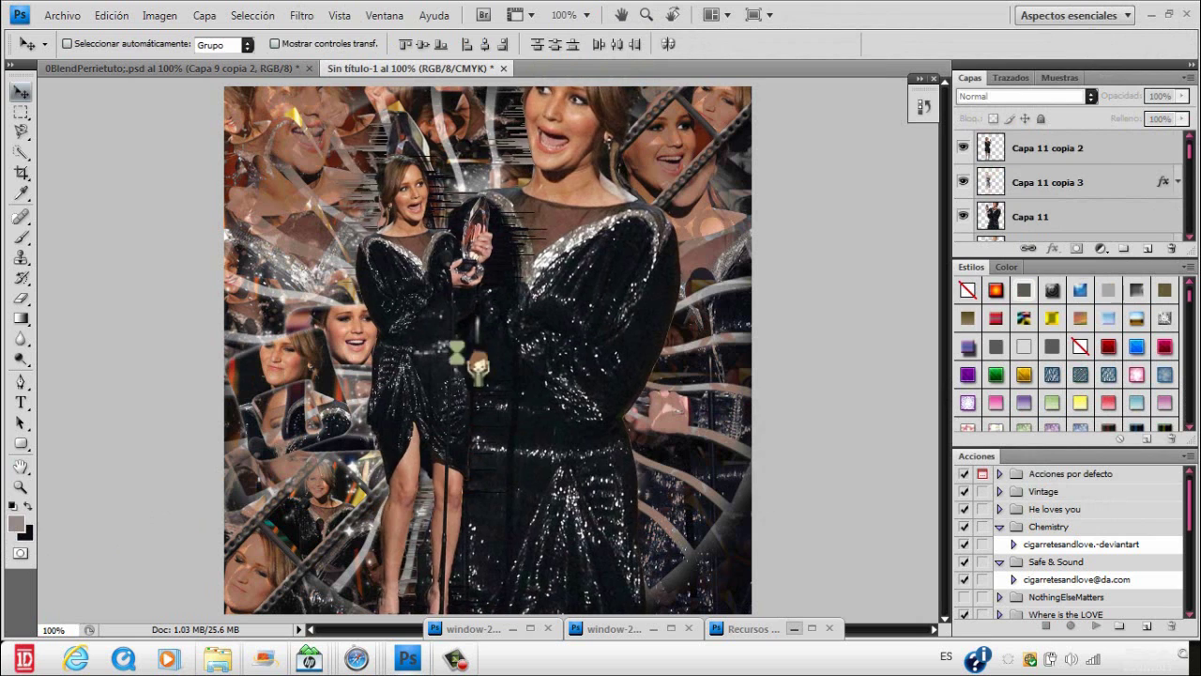
{"action": "left_click", "coordinate": [1103, 216]}
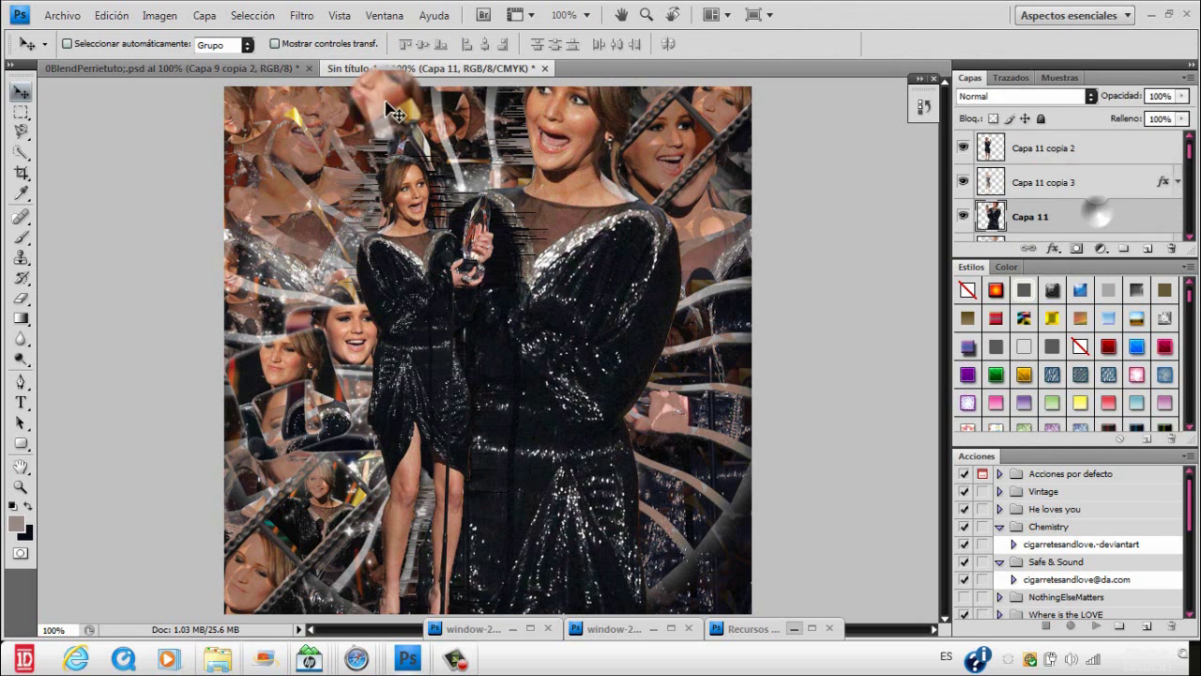
- Show Capa 12, Capa 12 copia 2 and Capa 11 in the example document to examine the photos between its figures
{"action": "left_click", "coordinate": [274, 69]}
{"action": "left_click_drag", "start_coordinate": [1189, 156], "coordinate": [1189, 171]}
{"action": "left_click", "coordinate": [965, 166]}
{"action": "left_click", "coordinate": [964, 198]}
{"action": "left_click", "coordinate": [963, 198]}
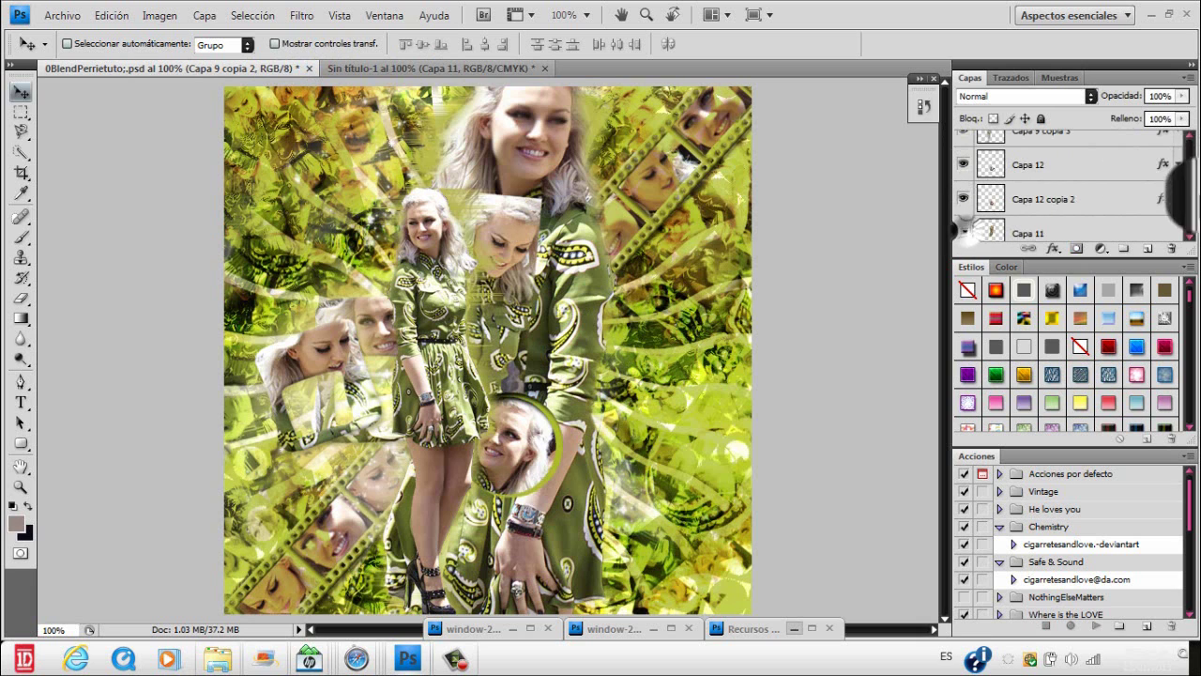
{"action": "scroll", "coordinate": [1190, 188], "scroll_direction": "down", "scroll_amount": 2}
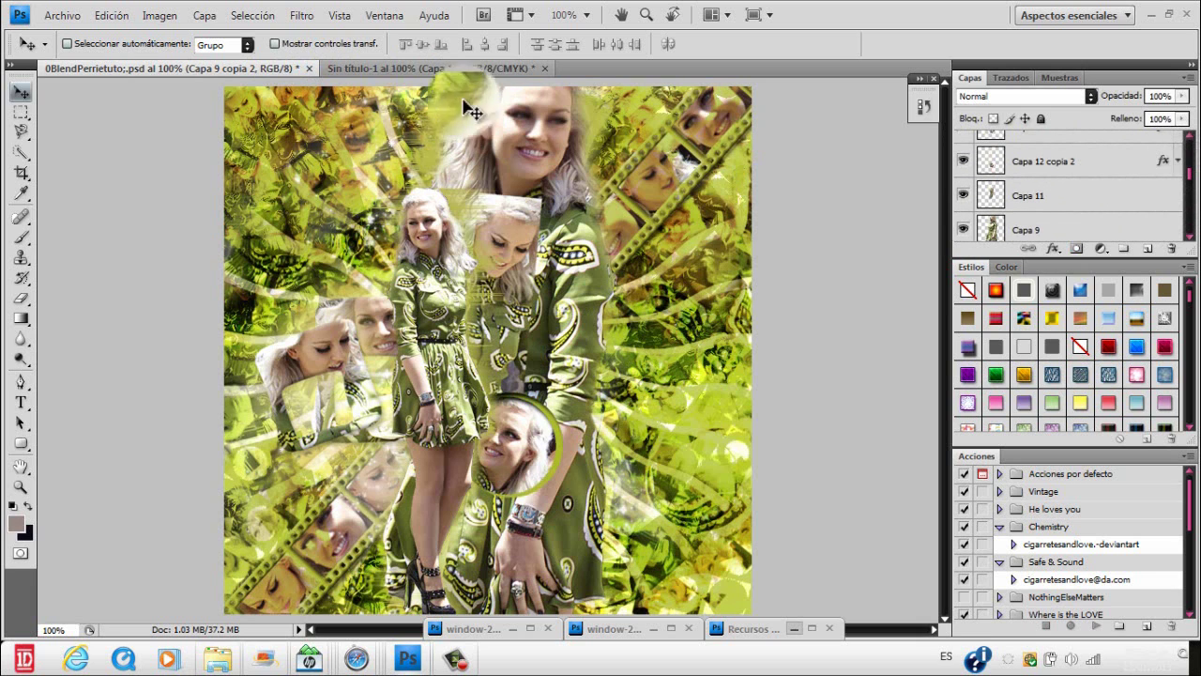
- Return to the Sin título-1 document and bring up the window-17.jpeg photo, leaving window-24.jpeg minimized
{"action": "left_click", "coordinate": [450, 71]}
{"action": "double_click", "coordinate": [631, 635]}
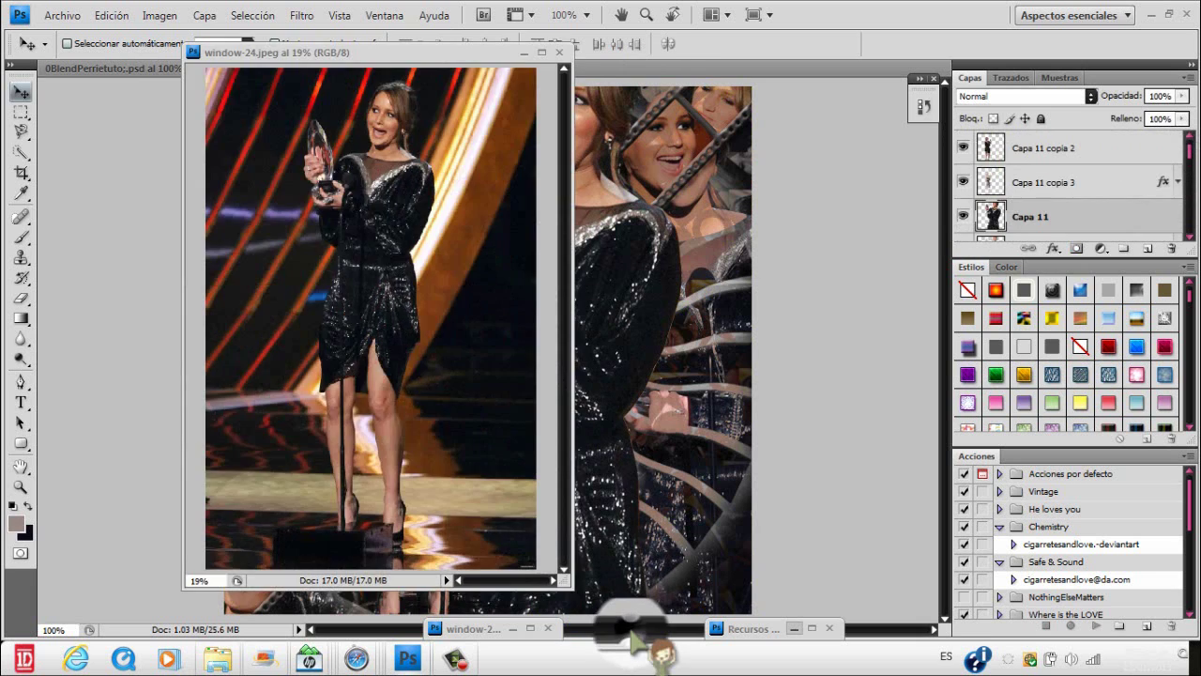
{"action": "left_click", "coordinate": [523, 55]}
{"action": "left_click", "coordinate": [506, 628]}
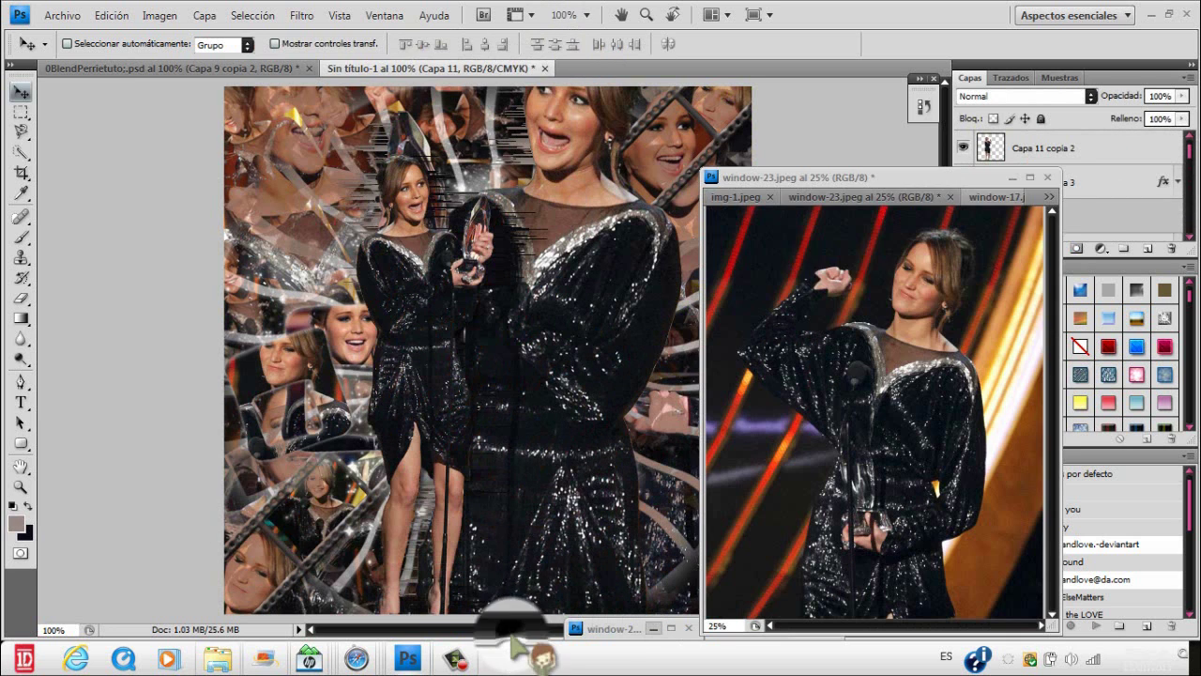
{"action": "left_click", "coordinate": [1048, 195]}
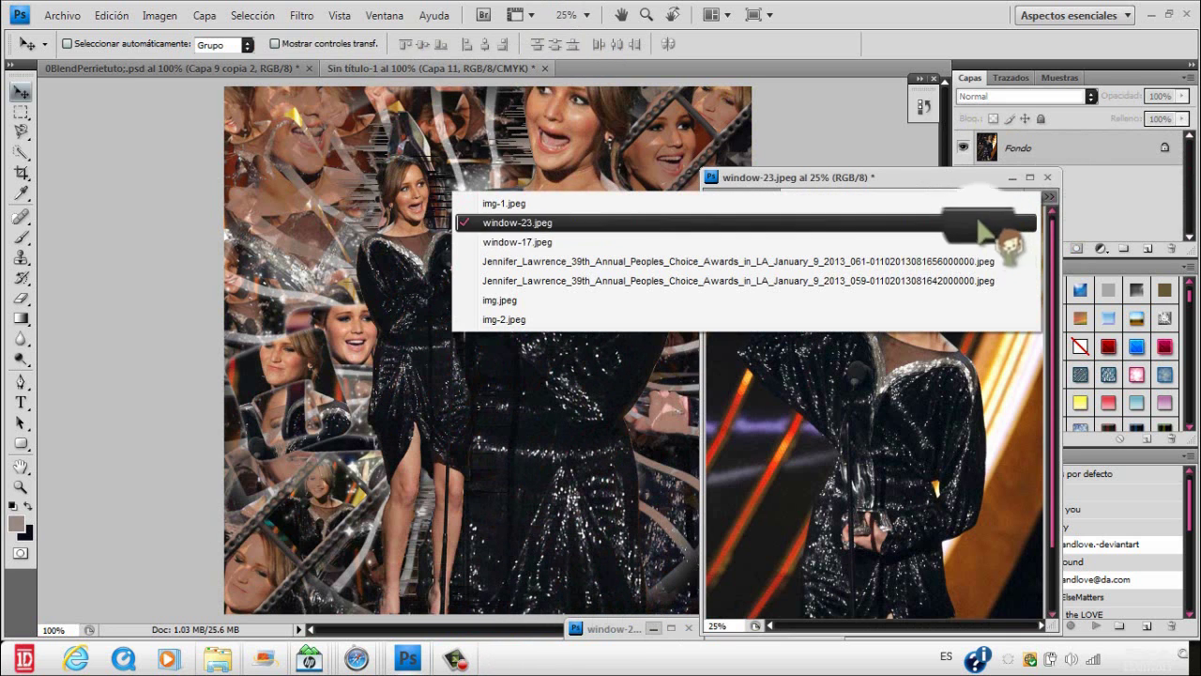
{"action": "left_click", "coordinate": [990, 242]}
- Activate the Rectangular Marquee tool and set its selection style to Normal
{"action": "left_click", "coordinate": [20, 112]}
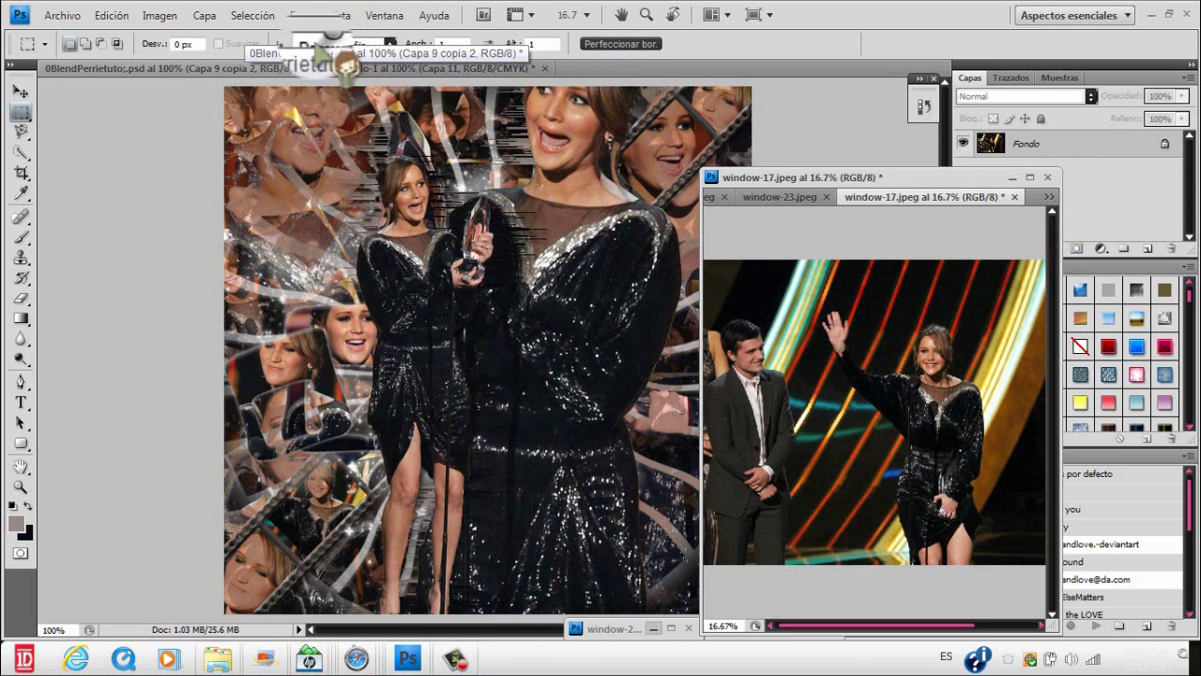
{"action": "left_click", "coordinate": [351, 44]}
{"action": "left_click", "coordinate": [340, 64]}
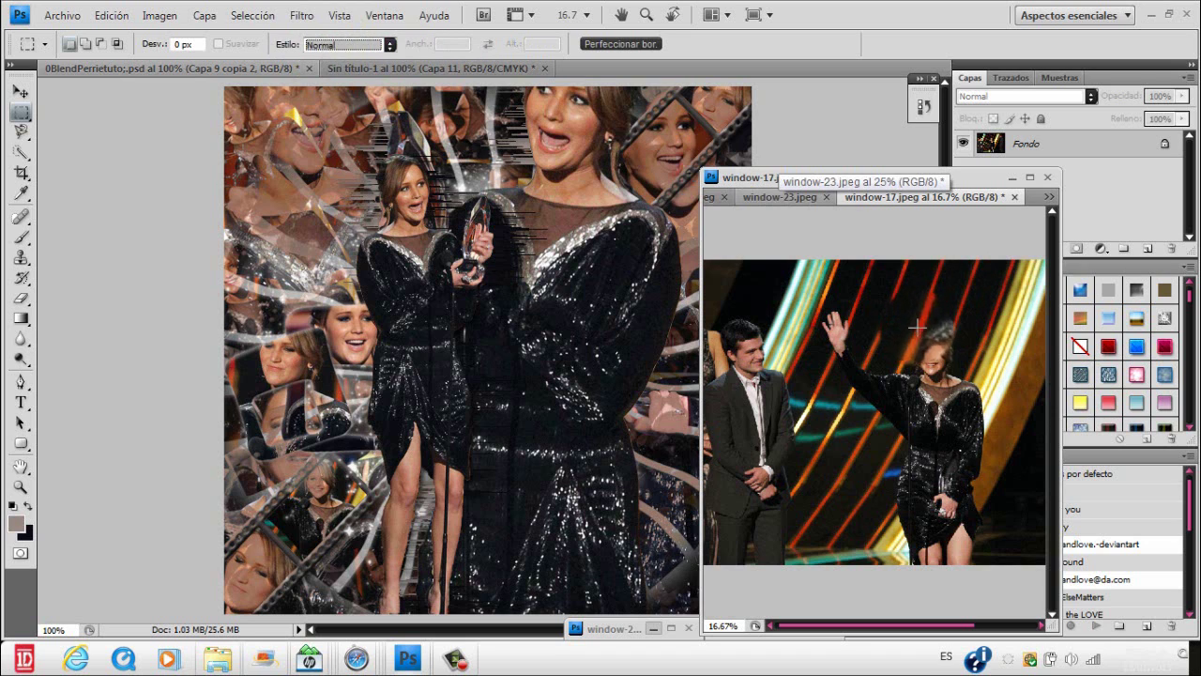
- Copy a rectangular selection of the woman from window-17.jpeg into Sin título-1 and minimize the source photo
{"action": "left_click_drag", "start_coordinate": [968, 514], "coordinate": [593, 335]}
{"action": "key", "text": "ctrl+z"}
{"action": "left_click", "coordinate": [20, 91]}
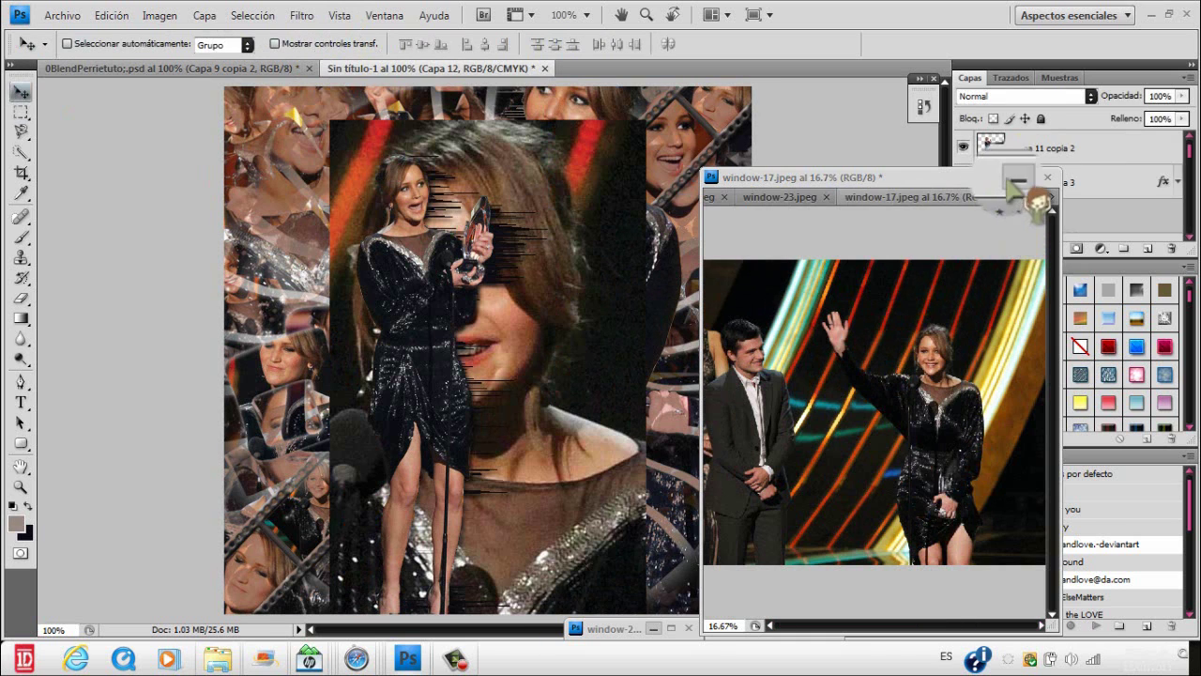
{"action": "left_click", "coordinate": [1013, 177]}
- Scale the photo on Capa 12 down proportionally so it fits between the small and large figures
{"action": "key", "text": "ctrl+t"}
{"action": "left_click_drag", "start_coordinate": [565, 146], "coordinate": [532, 60]}
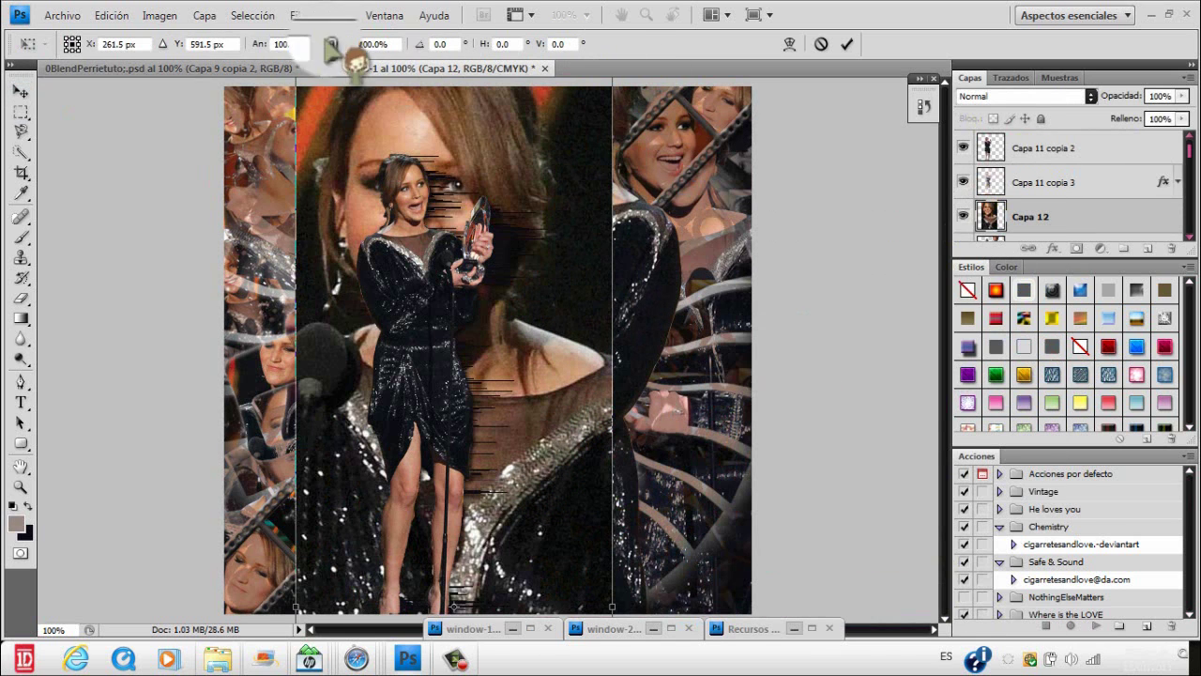
{"action": "left_click", "coordinate": [329, 45]}
{"action": "left_click_drag", "start_coordinate": [348, 46], "coordinate": [295, 46]}
{"action": "left_click_drag", "start_coordinate": [454, 495], "coordinate": [517, 232]}
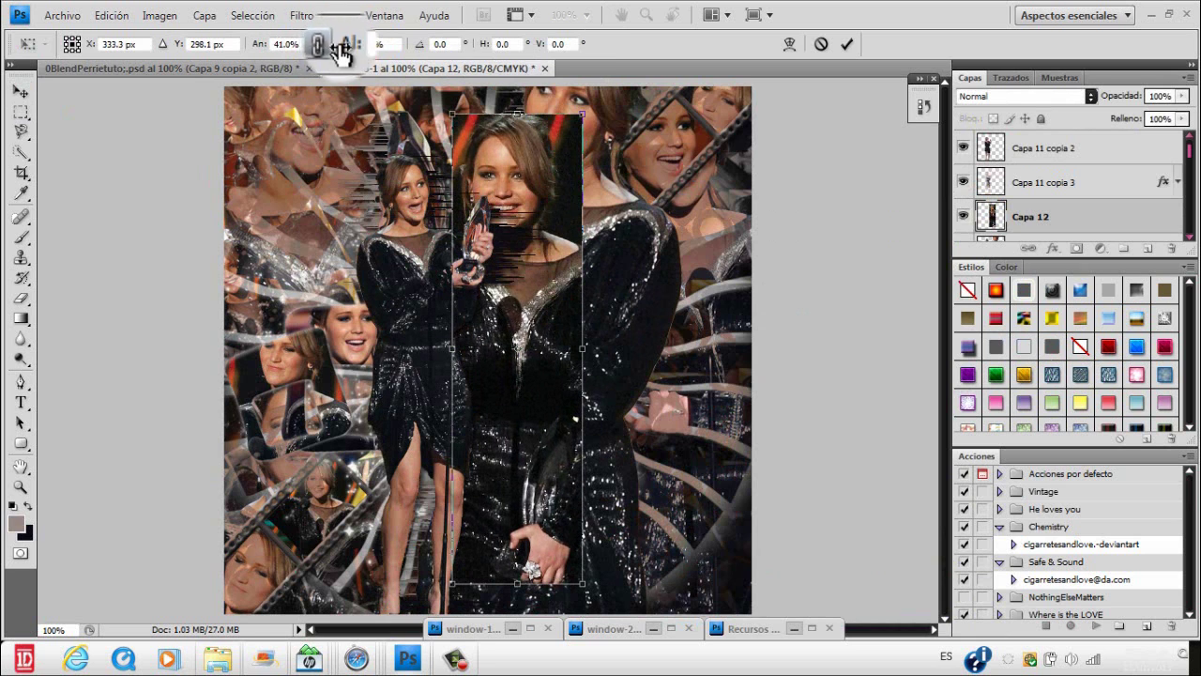
{"action": "left_click_drag", "start_coordinate": [342, 46], "coordinate": [332, 46]}
{"action": "left_click_drag", "start_coordinate": [615, 302], "coordinate": [517, 289]}
{"action": "key", "text": "ctrl+z"}
- Flip the Capa 12 photo horizontally, tilt it clockwise and place it behind the small figure
{"action": "right_click", "coordinate": [475, 221]}
{"action": "left_click", "coordinate": [543, 480]}
{"action": "left_click_drag", "start_coordinate": [587, 231], "coordinate": [609, 258]}
{"action": "left_click_drag", "start_coordinate": [530, 213], "coordinate": [485, 186]}
{"action": "key", "text": "Return"}
- Readjust the Capa 12 photo's tilt and move it so the face sits between the small figure's trophy and the large figure's shoulder
{"action": "key", "text": "ctrl+t"}
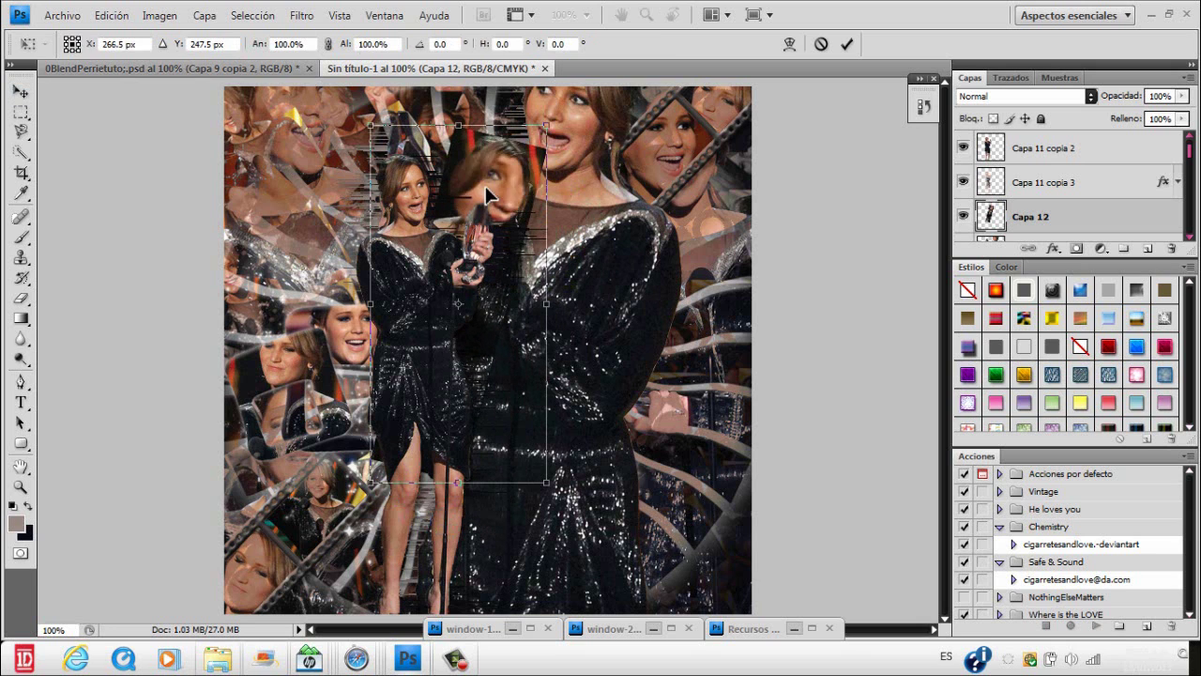
{"action": "mouse_move", "coordinate": [486, 84]}
{"action": "left_mouse_down"}
{"action": "mouse_move", "coordinate": [476, 101]}
{"action": "mouse_move", "coordinate": [510, 145]}
{"action": "mouse_move", "coordinate": [530, 246]}
{"action": "left_mouse_up"}
{"action": "key", "text": "Return"}
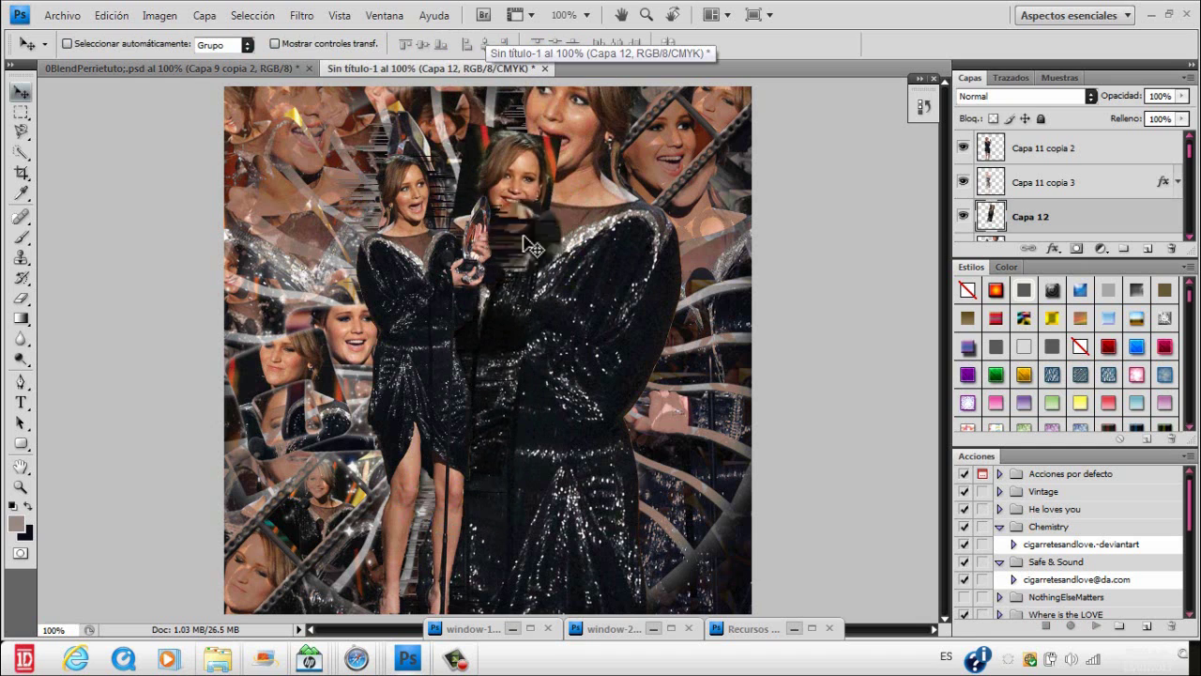
{"action": "left_click_drag", "start_coordinate": [504, 325], "coordinate": [511, 348]}
{"action": "mouse_move", "coordinate": [699, 216]}
{"action": "left_mouse_down"}
{"action": "mouse_move", "coordinate": [530, 199]}
{"action": "mouse_move", "coordinate": [569, 246]}
{"action": "mouse_move", "coordinate": [544, 167]}
{"action": "mouse_move", "coordinate": [560, 222]}
{"action": "left_mouse_up"}
{"action": "left_click_drag", "start_coordinate": [1031, 217], "coordinate": [1021, 244]}
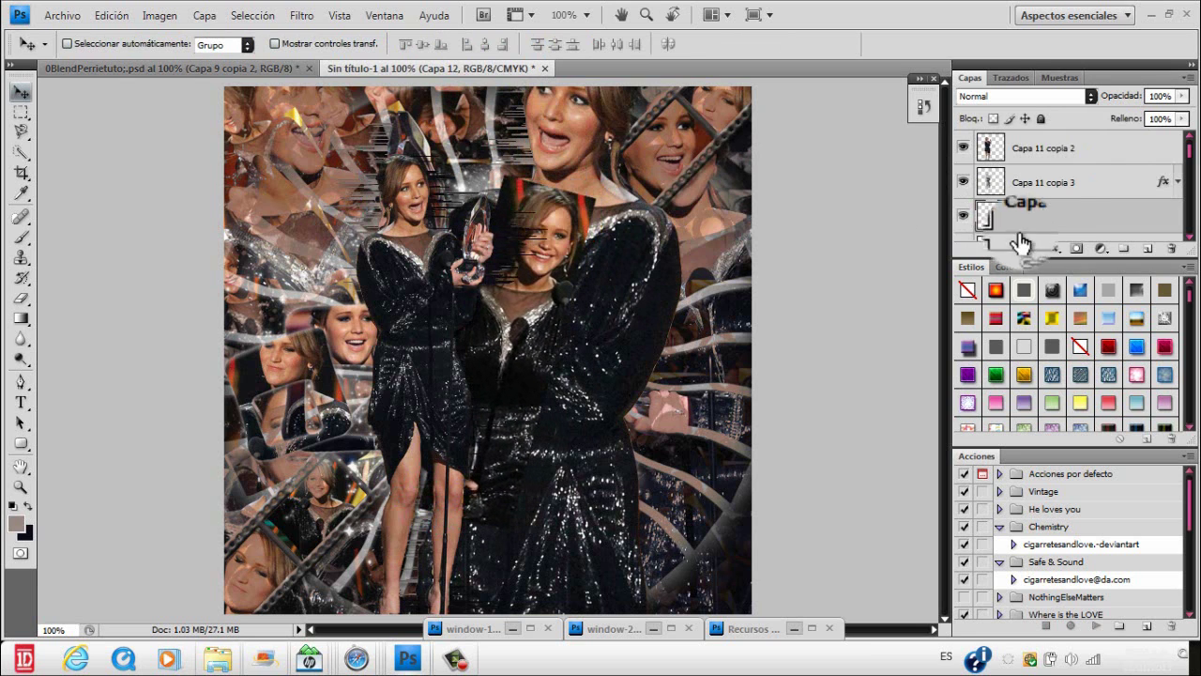
{"action": "left_click_drag", "start_coordinate": [1045, 162], "coordinate": [1114, 179]}
{"action": "left_click_drag", "start_coordinate": [1103, 222], "coordinate": [1105, 218]}
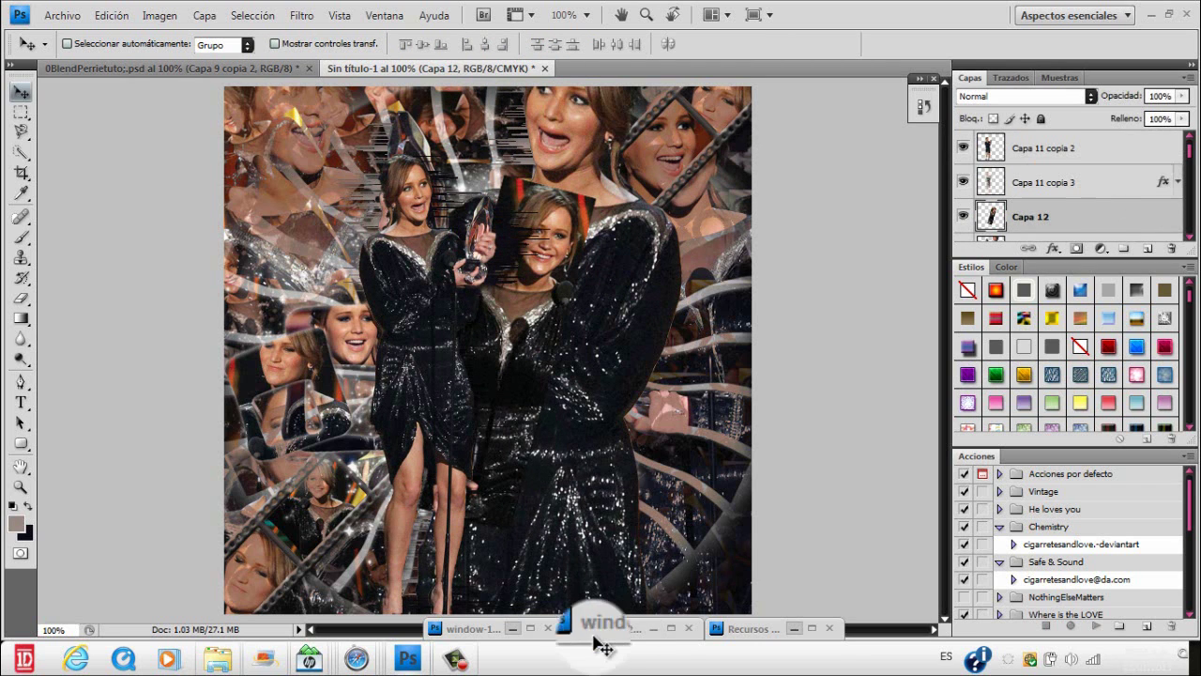
- Browse the source photos window-23.jpeg and img-2.jpeg, and bring up img.jpeg
{"action": "double_click", "coordinate": [594, 634]}
{"action": "left_click", "coordinate": [522, 56]}
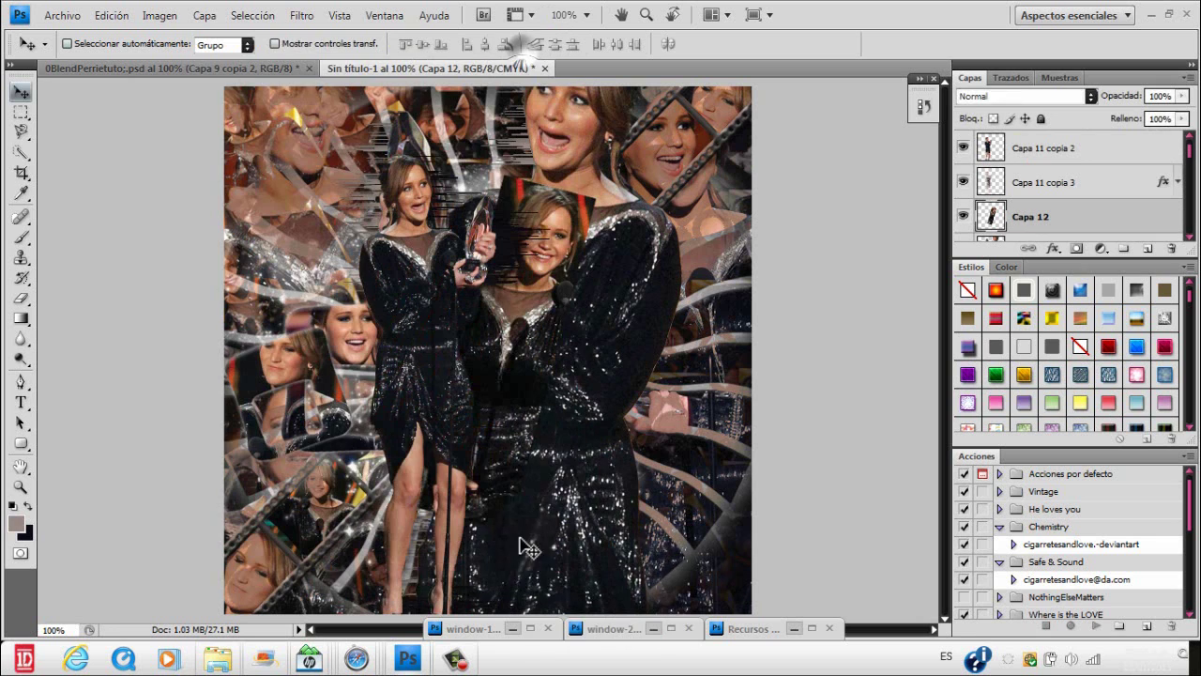
{"action": "double_click", "coordinate": [755, 630]}
{"action": "left_click", "coordinate": [1052, 197]}
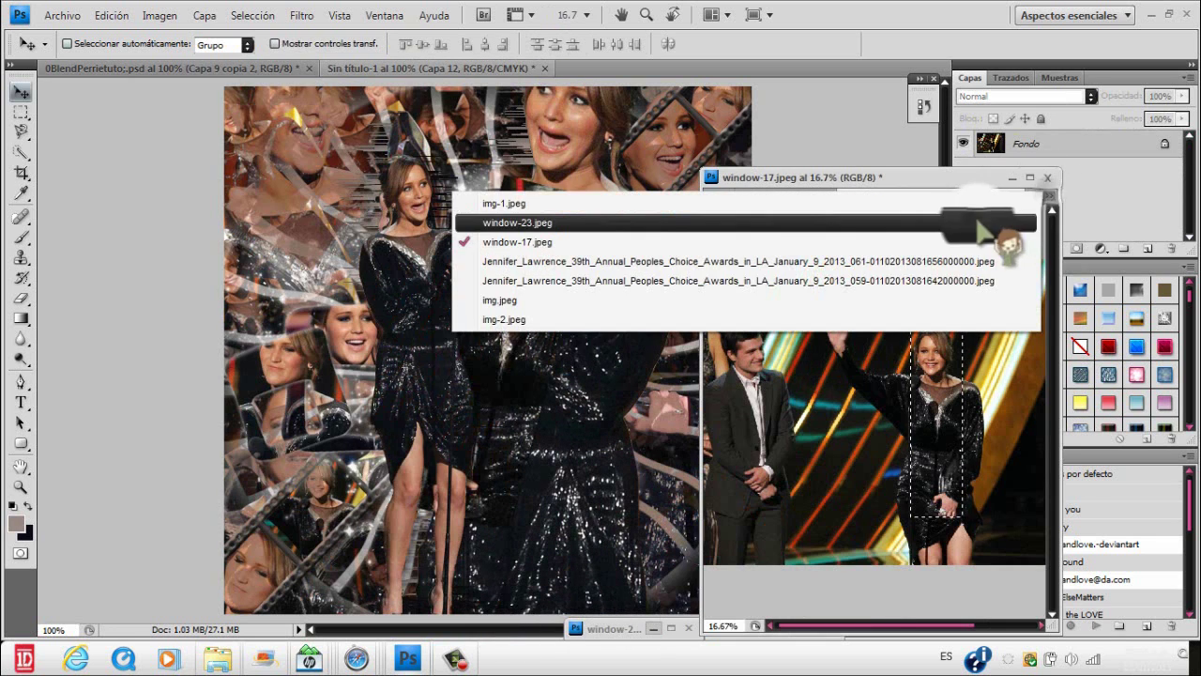
{"action": "left_click", "coordinate": [1012, 223]}
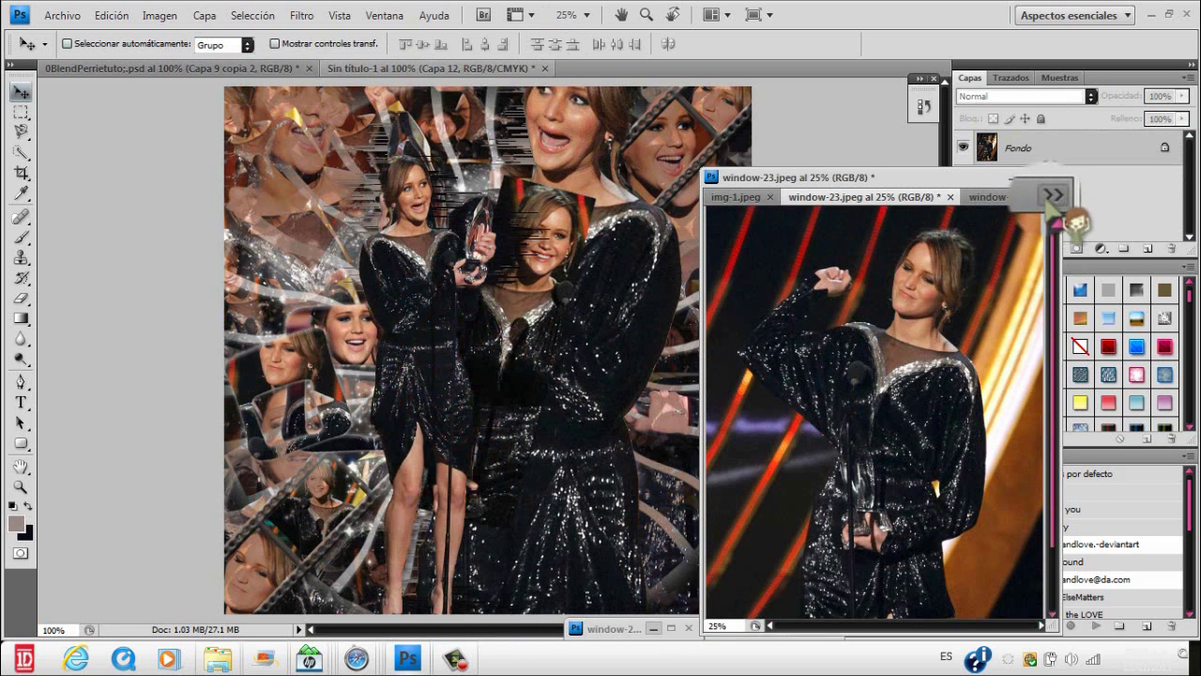
{"action": "left_click", "coordinate": [1062, 193]}
{"action": "left_click", "coordinate": [882, 319]}
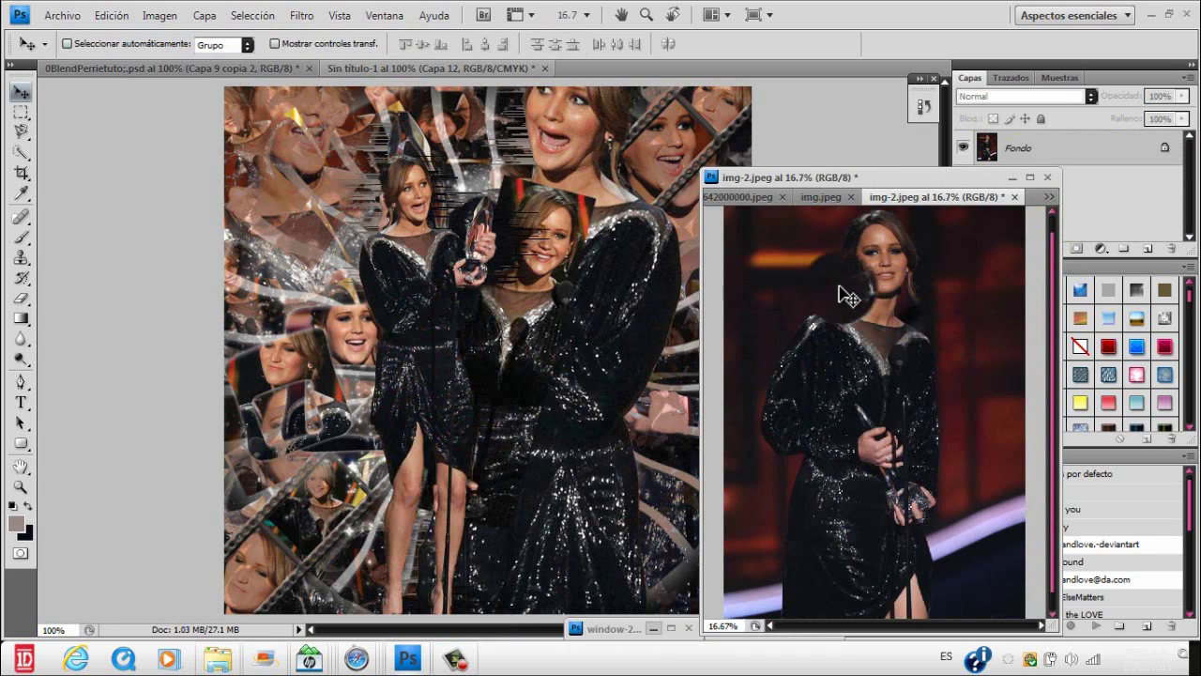
{"action": "left_click", "coordinate": [818, 196]}
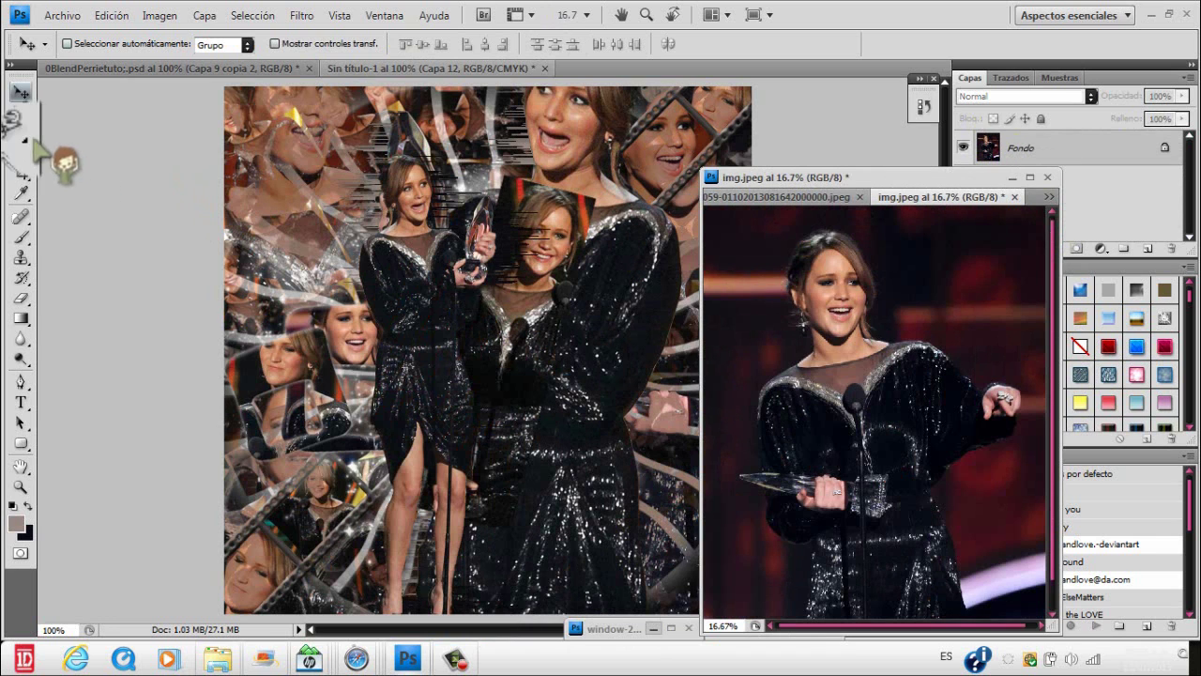
- Copy the face from img.jpeg into Sin título-1 as a circular selection made with a 1:1 fixed-ratio Elliptical Marquee, and minimize the photo
{"action": "left_click_drag", "start_coordinate": [20, 111], "coordinate": [188, 127]}
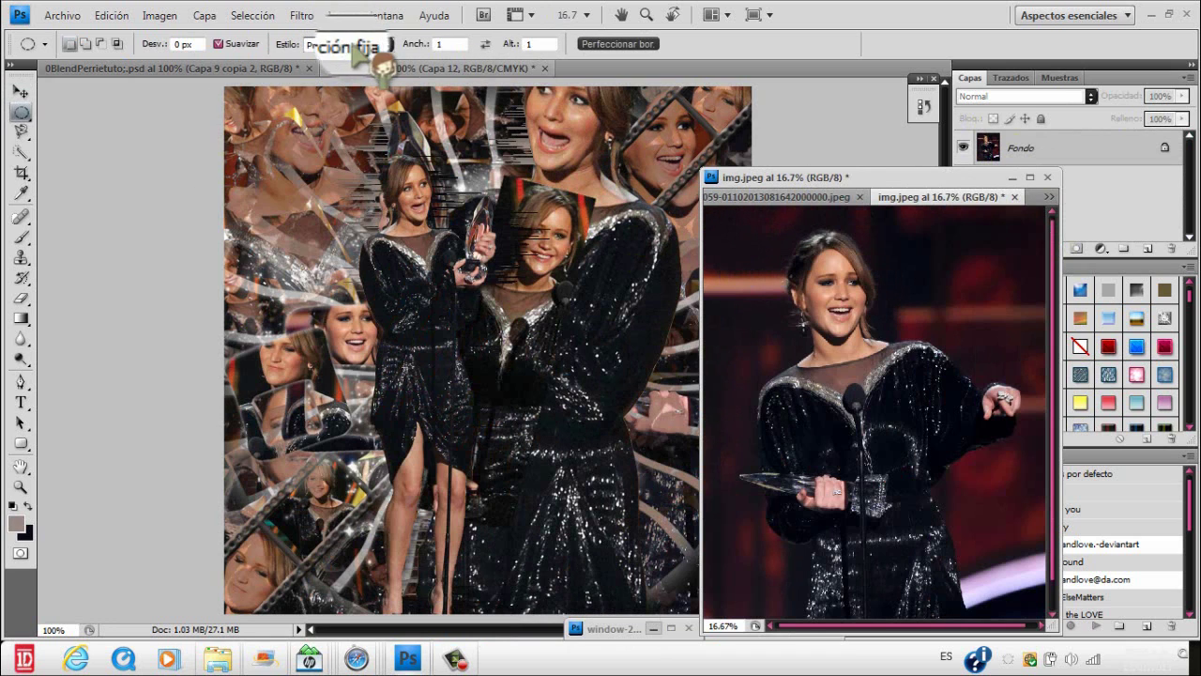
{"action": "left_click_drag", "start_coordinate": [925, 372], "coordinate": [540, 355]}
{"action": "left_click", "coordinate": [20, 91]}
{"action": "left_click", "coordinate": [1004, 177]}
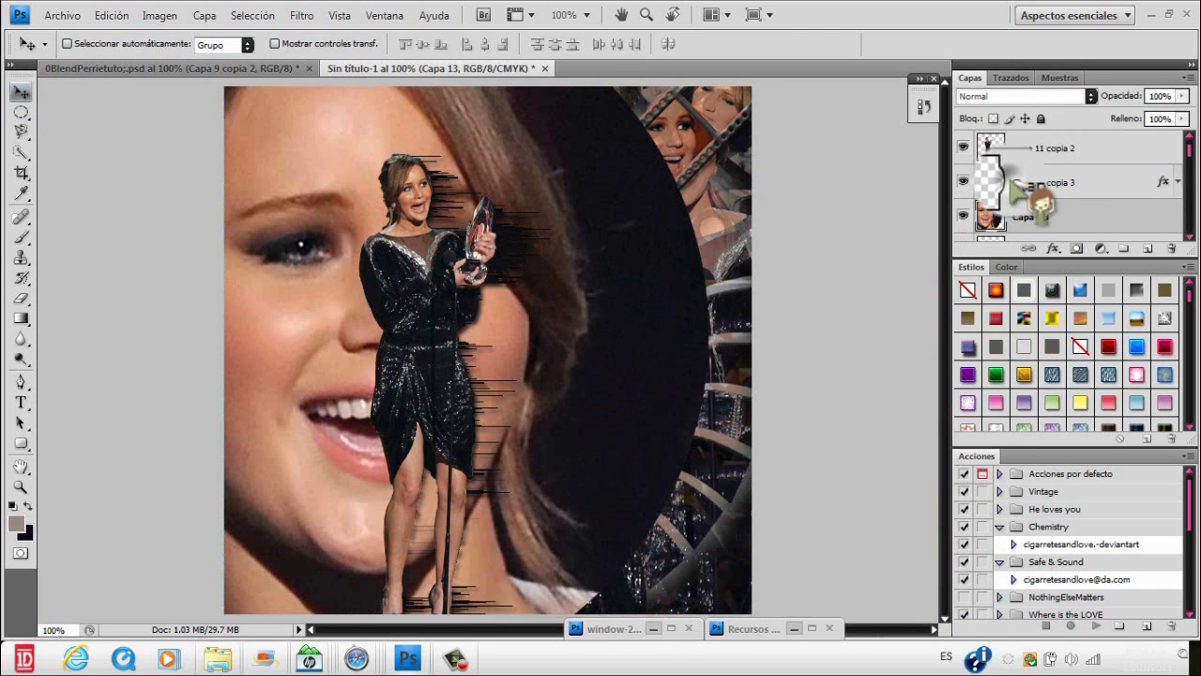
- Scale the circular photo on Capa 13 to 17%, tilt it about 8° and place it over the large figure's skirt
{"action": "key", "text": "ctrl+t"}
{"action": "left_click", "coordinate": [329, 44]}
{"action": "left_click_drag", "start_coordinate": [348, 45], "coordinate": [273, 44]}
{"action": "left_click_drag", "start_coordinate": [324, 188], "coordinate": [338, 226]}
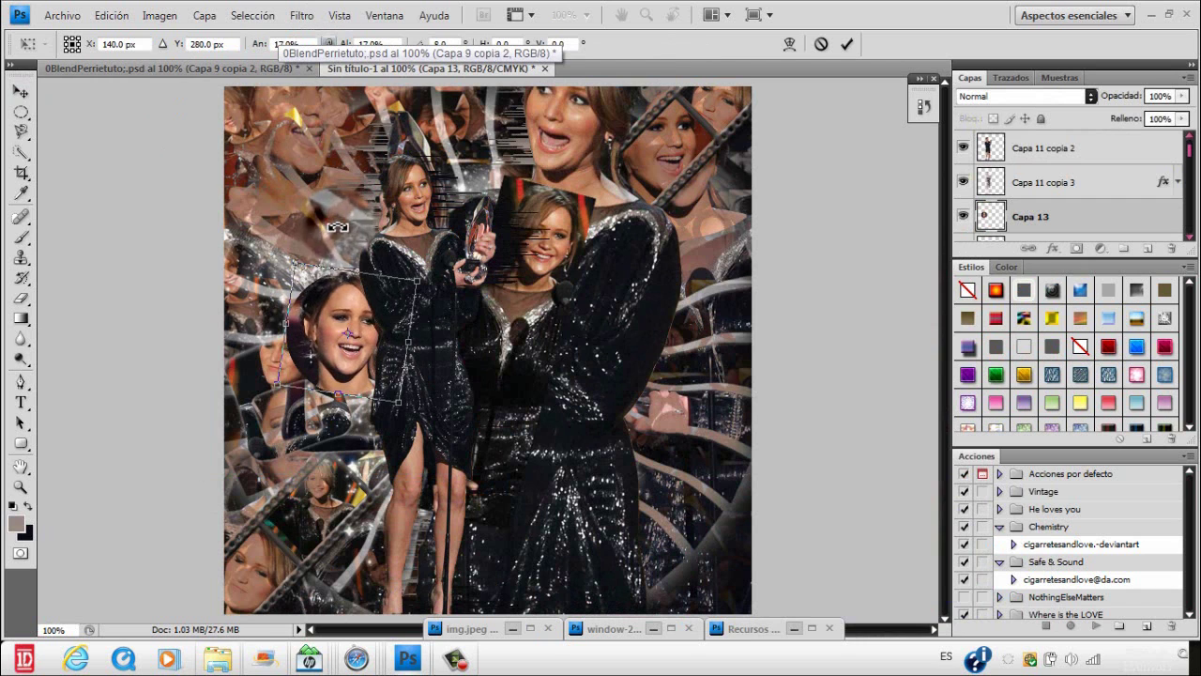
{"action": "left_click_drag", "start_coordinate": [347, 321], "coordinate": [515, 424]}
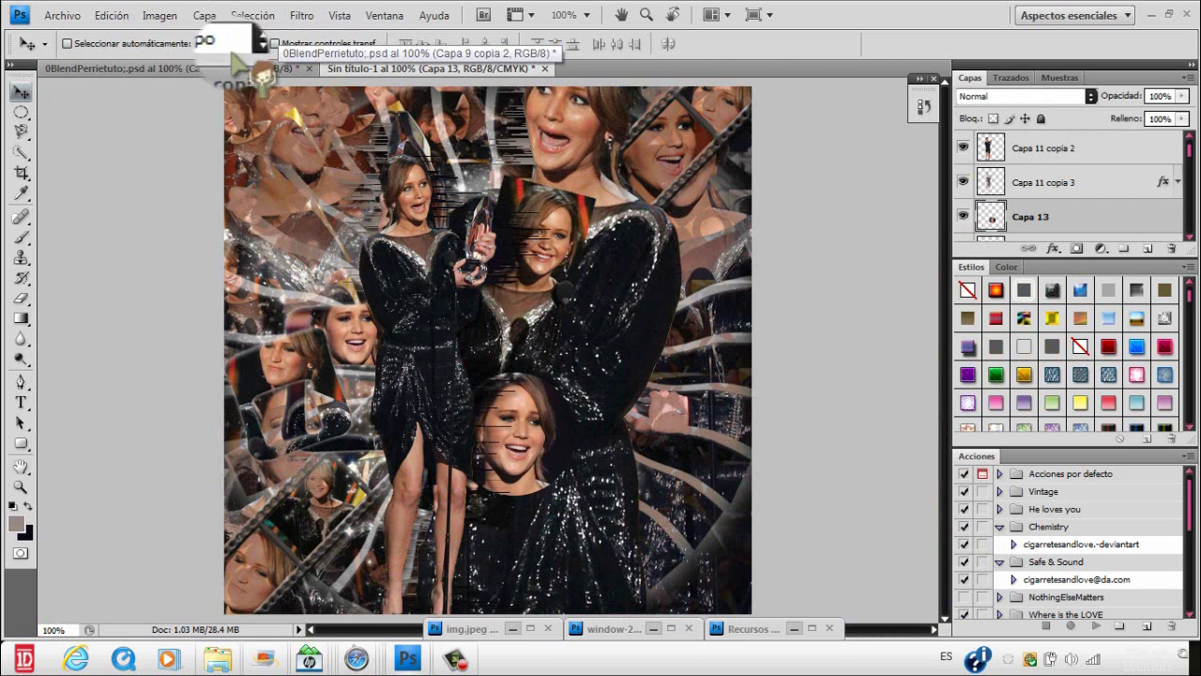
- Check the circular photo's placement against the example document and scale Capa 13 down slightly, keeping its proportions
{"action": "left_click_drag", "start_coordinate": [234, 67], "coordinate": [446, 89]}
{"action": "left_click", "coordinate": [417, 70]}
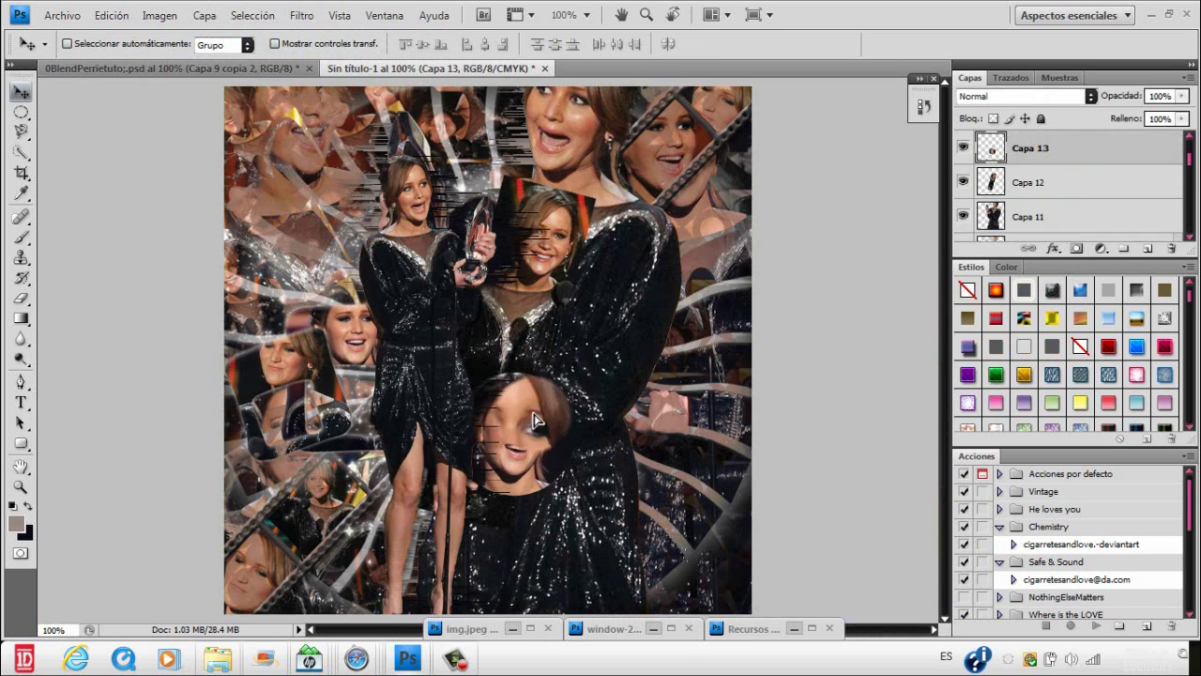
{"action": "key", "text": "ctrl+z"}
{"action": "key", "text": "ctrl+t"}
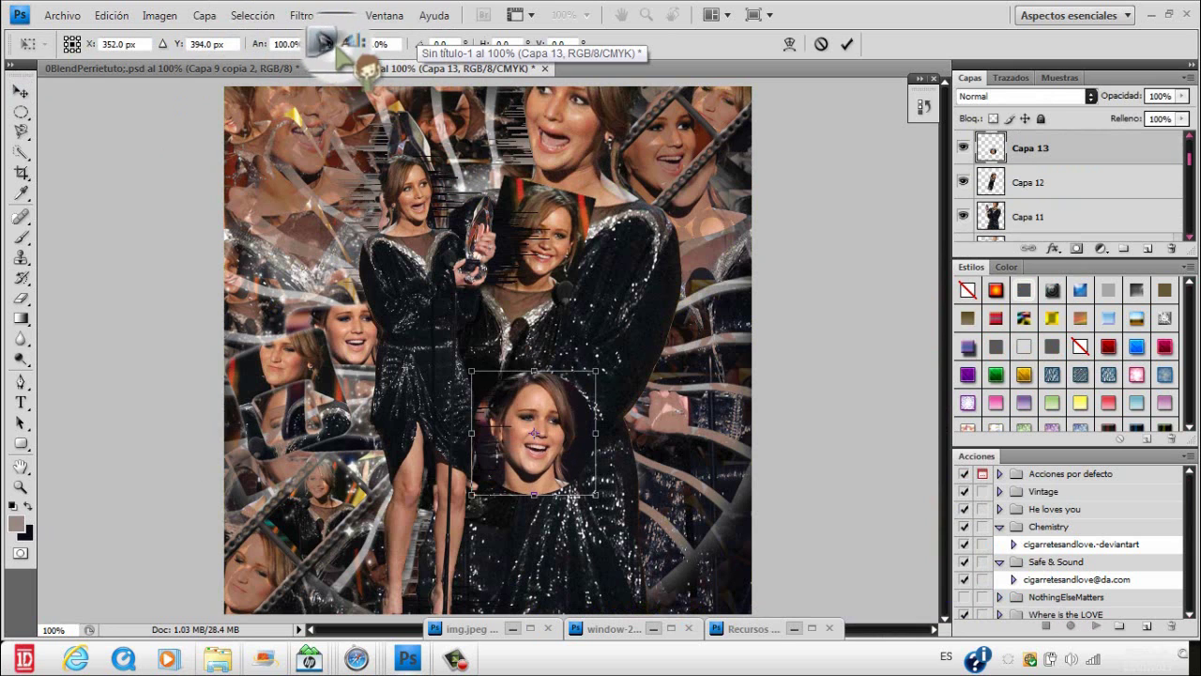
{"action": "left_click", "coordinate": [329, 45]}
{"action": "left_click_drag", "start_coordinate": [354, 45], "coordinate": [337, 48]}
{"action": "key", "text": "Return"}
- Shift the circular photo on Capa 13 slightly down and to the right on the large figure's skirt
{"action": "key", "text": "ctrl+t"}
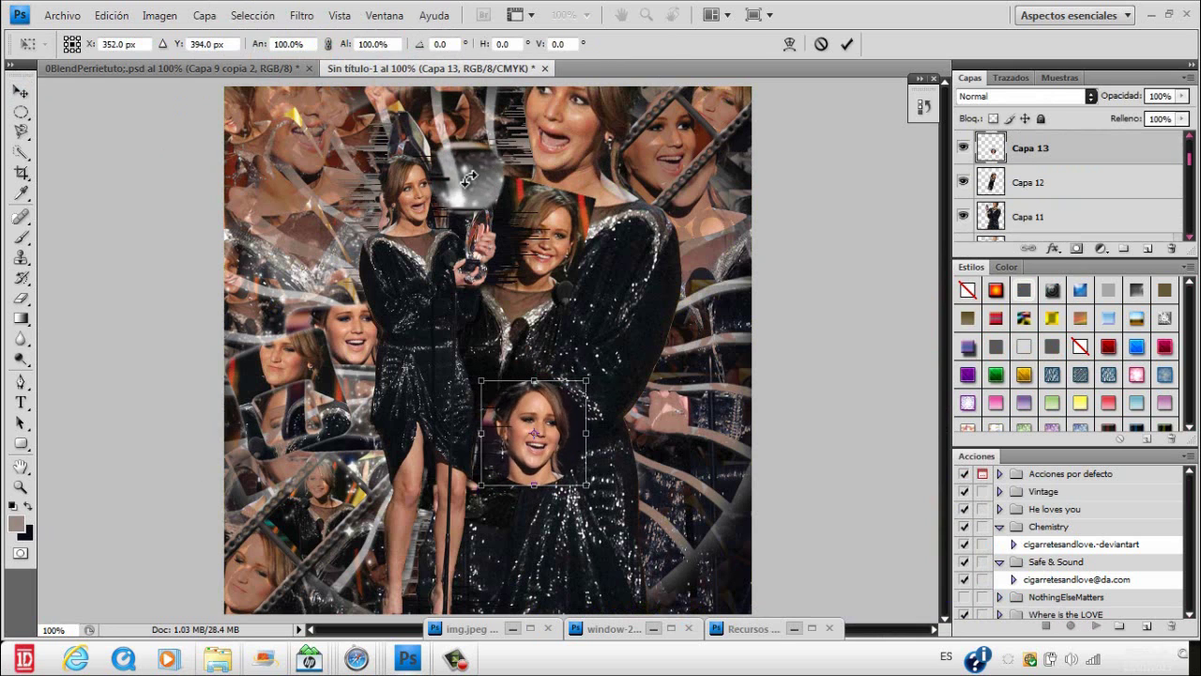
{"action": "key", "text": "Return"}
{"action": "left_click_drag", "start_coordinate": [541, 423], "coordinate": [548, 432]}
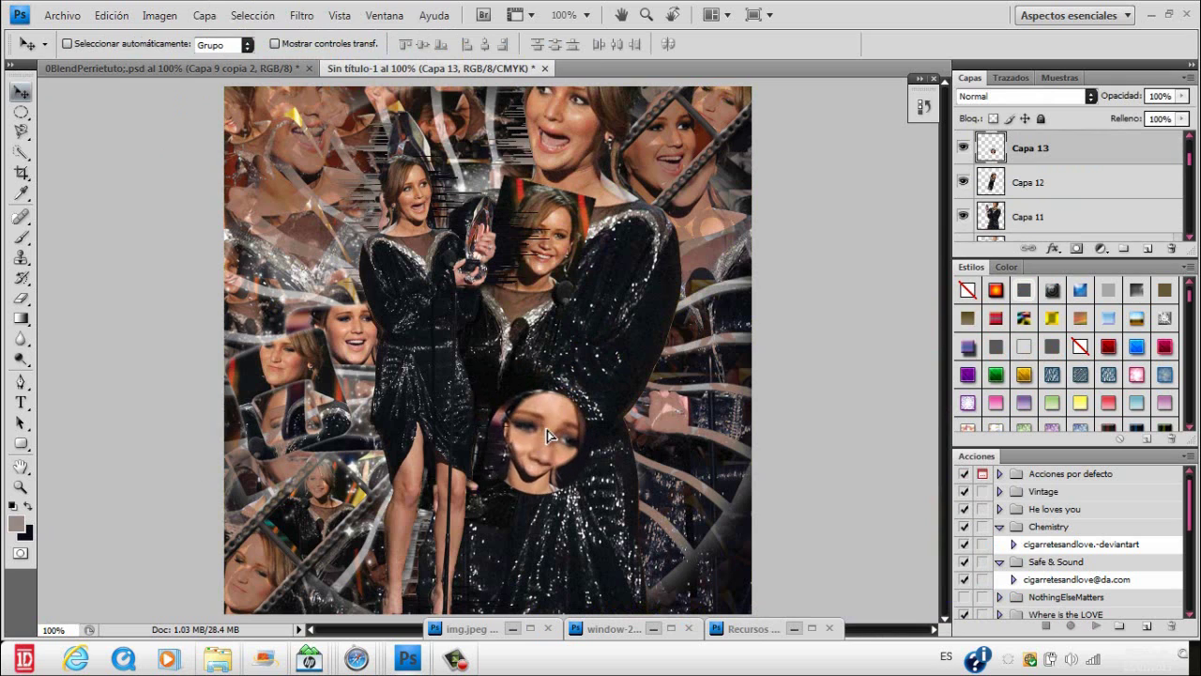
{"action": "key", "text": "ctrl+alt+z"}
{"action": "key", "text": "ctrl+alt+z"}
{"action": "key", "text": "ctrl+alt+z"}
{"action": "key", "text": "ctrl+alt+z"}
{"action": "right_click", "coordinate": [892, 260]}
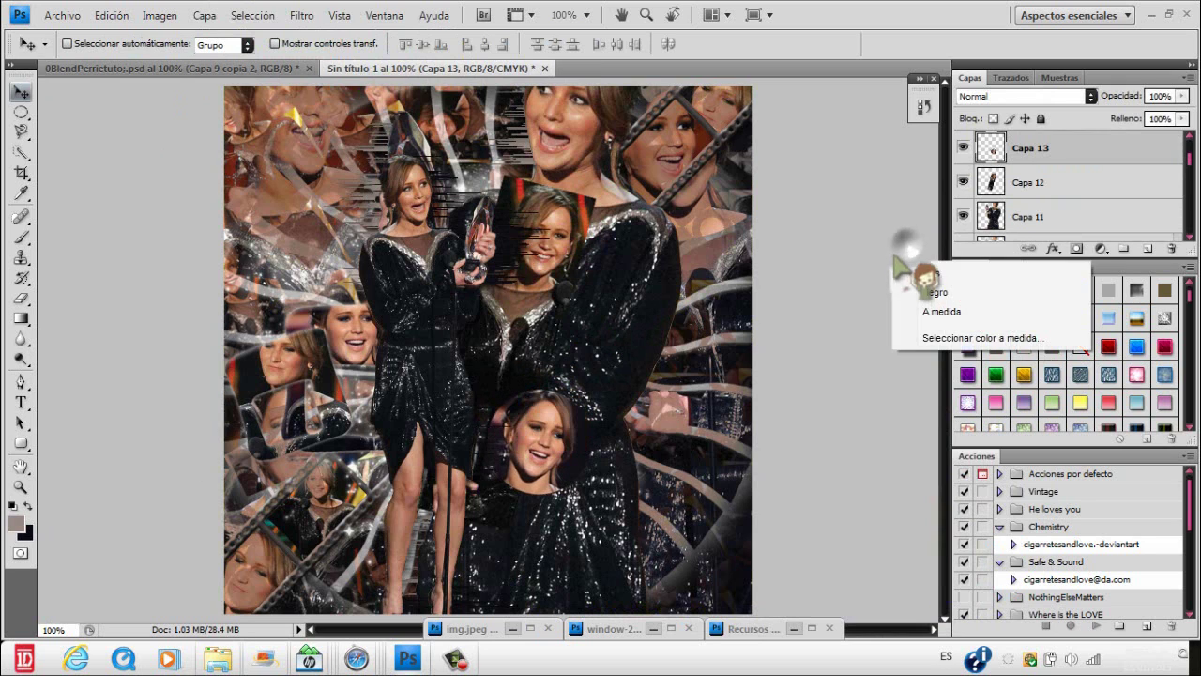
{"action": "left_click", "coordinate": [907, 206]}
- Duplicate Capa 13, place the copy beneath it and give the copy a Color Overlay in the grey-brown foreground colour
{"action": "left_click_drag", "start_coordinate": [1127, 162], "coordinate": [1097, 194]}
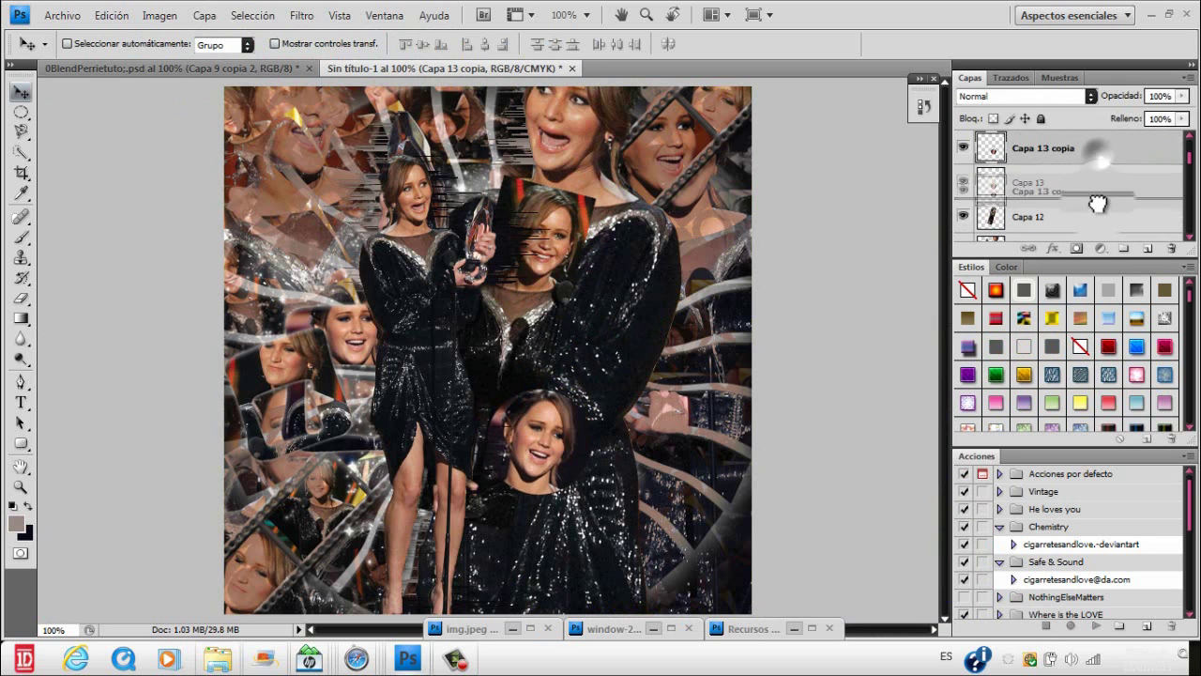
{"action": "double_click", "coordinate": [1097, 193]}
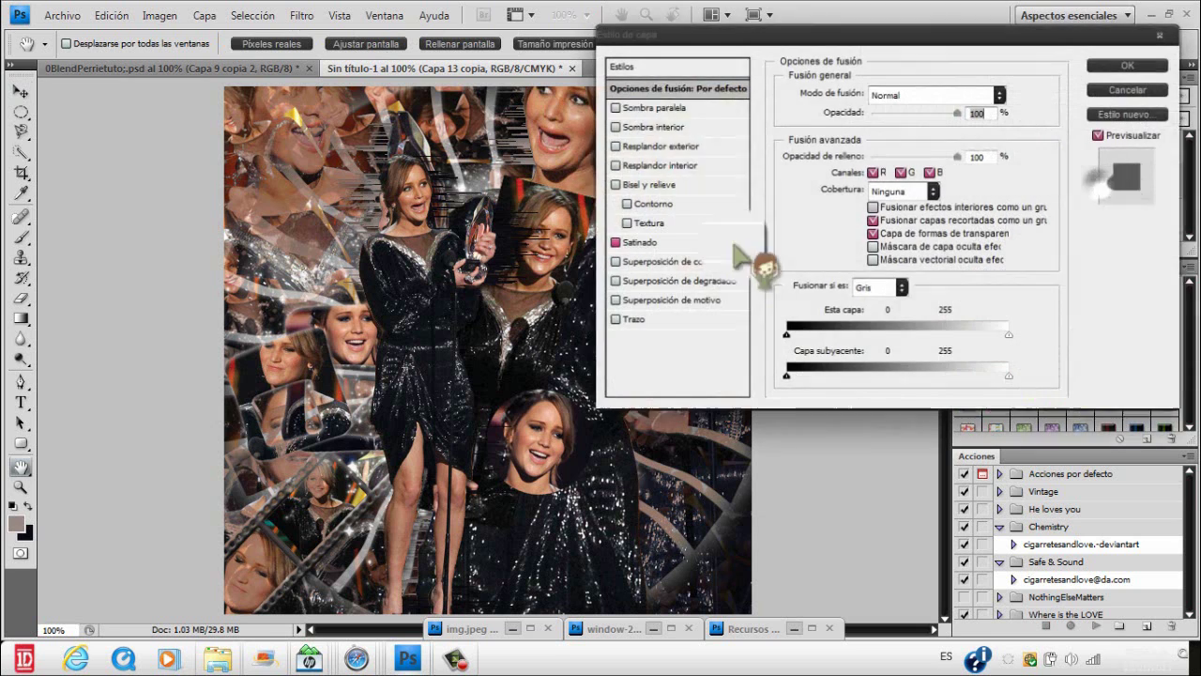
{"action": "left_click", "coordinate": [678, 263]}
{"action": "left_click", "coordinate": [1004, 97]}
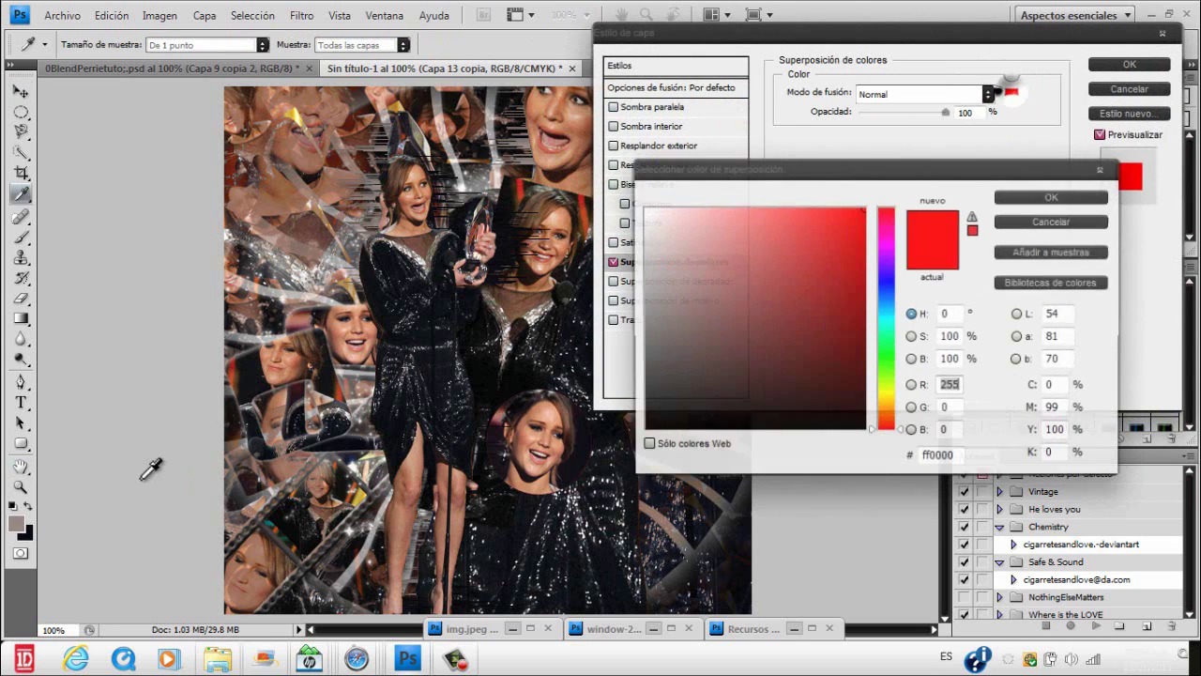
{"action": "left_click", "coordinate": [15, 523]}
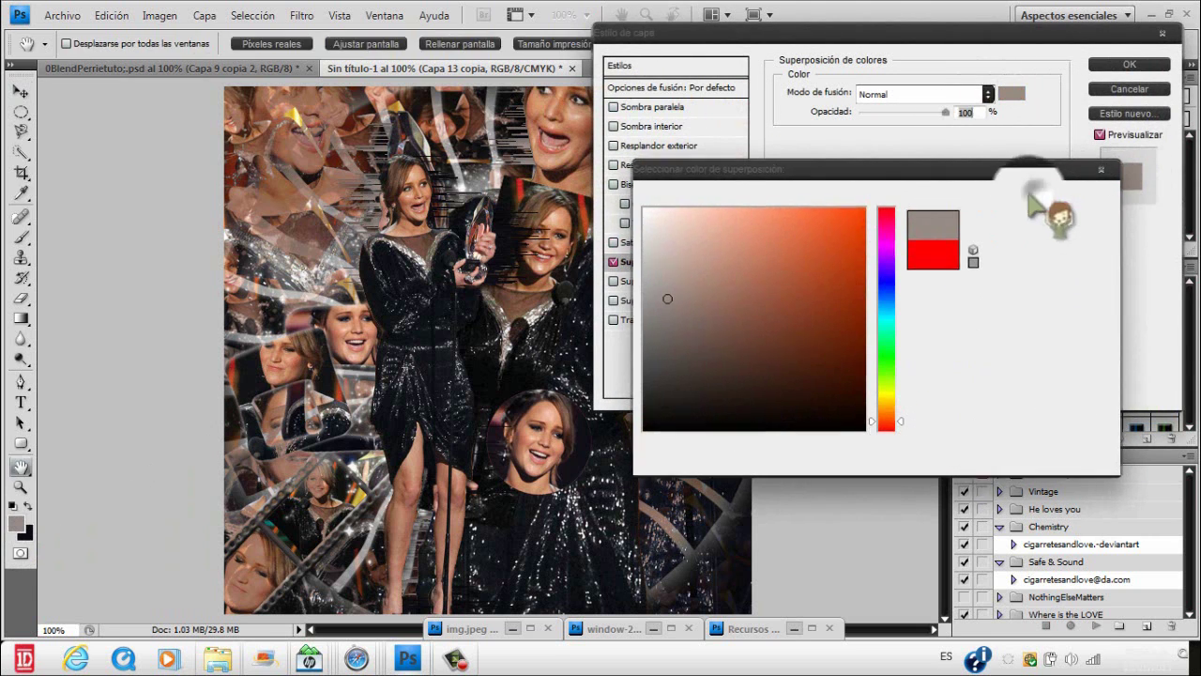
{"action": "left_click", "coordinate": [1037, 198]}
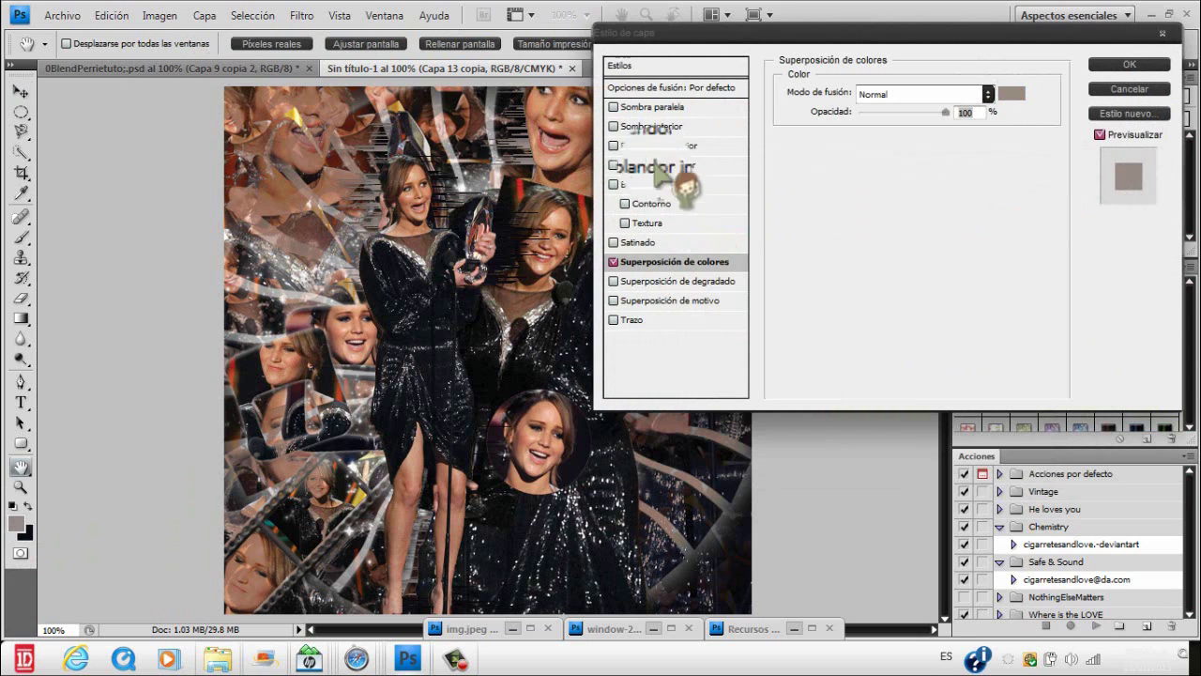
- Add a Drop Shadow and an Inner Shadow with raised opacity to Capa 13 copia, and apply the layer style
{"action": "left_click", "coordinate": [657, 107]}
{"action": "left_click", "coordinate": [657, 125]}
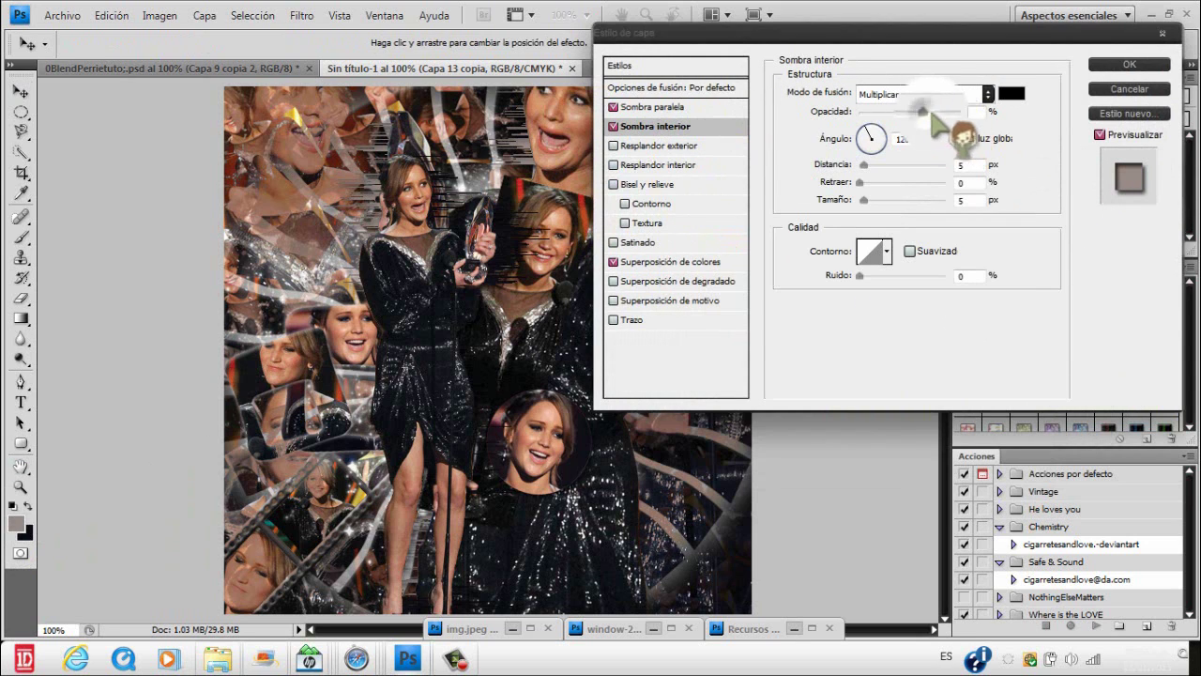
{"action": "left_click_drag", "start_coordinate": [927, 113], "coordinate": [961, 112]}
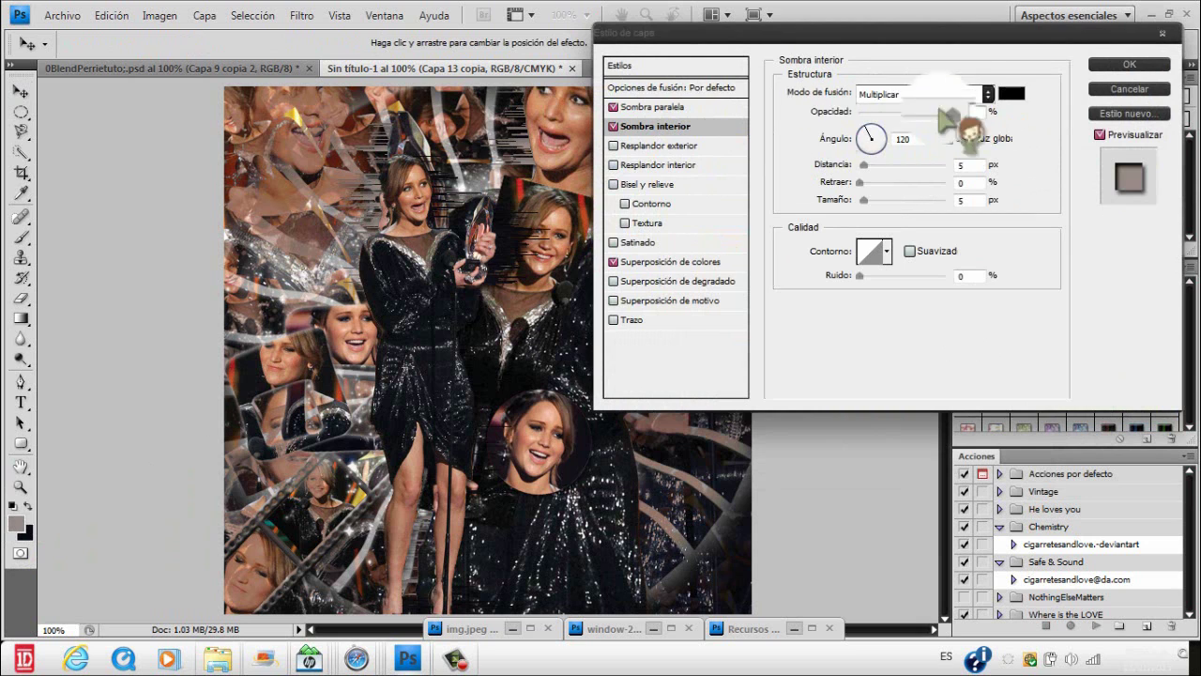
{"action": "left_click", "coordinate": [1129, 64]}
{"action": "left_click", "coordinate": [1176, 185]}
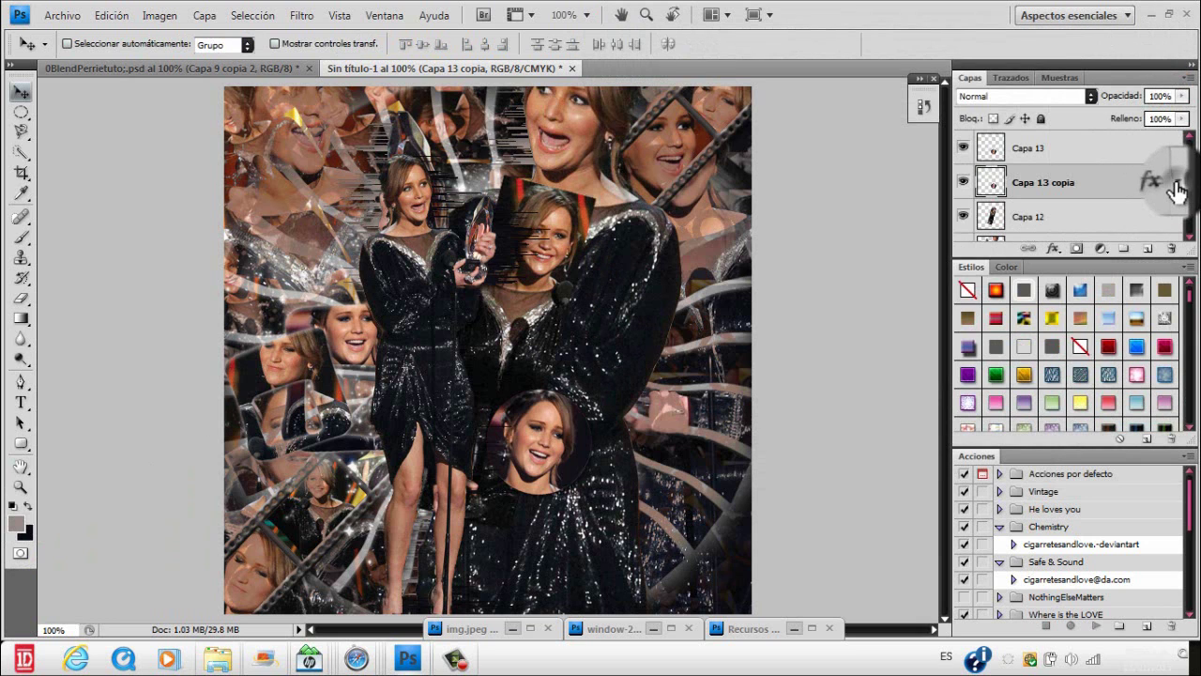
- Enlarge Capa 13 copia to 108% as a ring around the circular photo and nudge it slightly upward
{"action": "key", "text": "ctrl+t"}
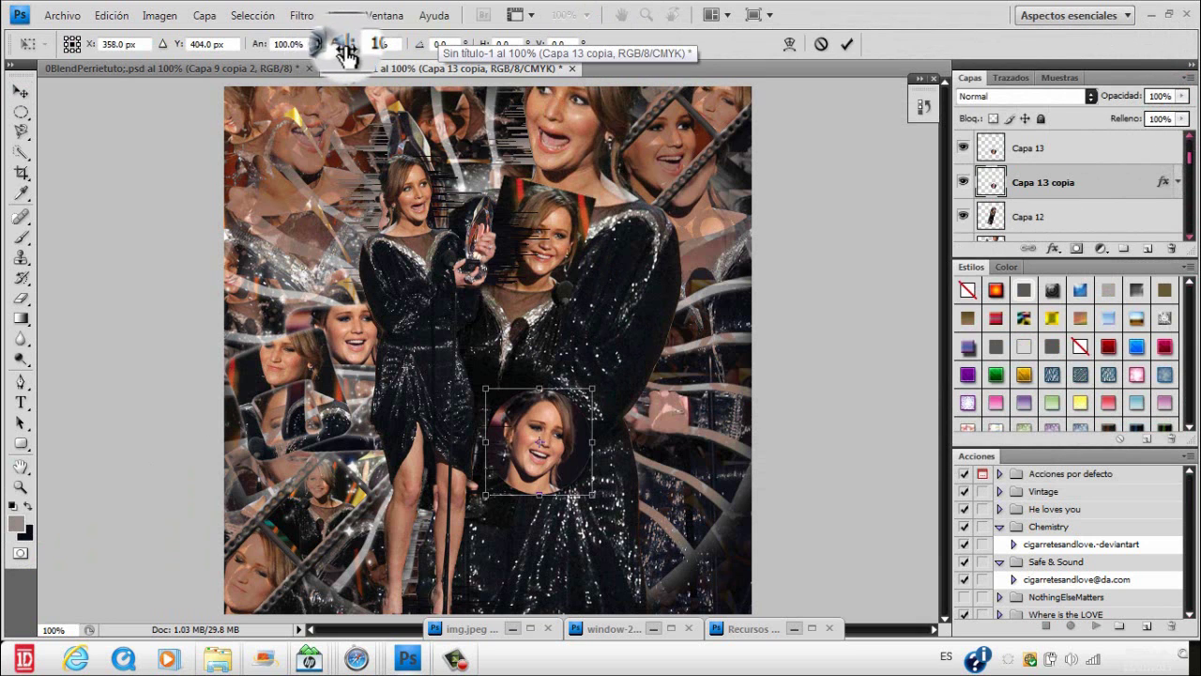
{"action": "left_click_drag", "start_coordinate": [344, 46], "coordinate": [352, 57]}
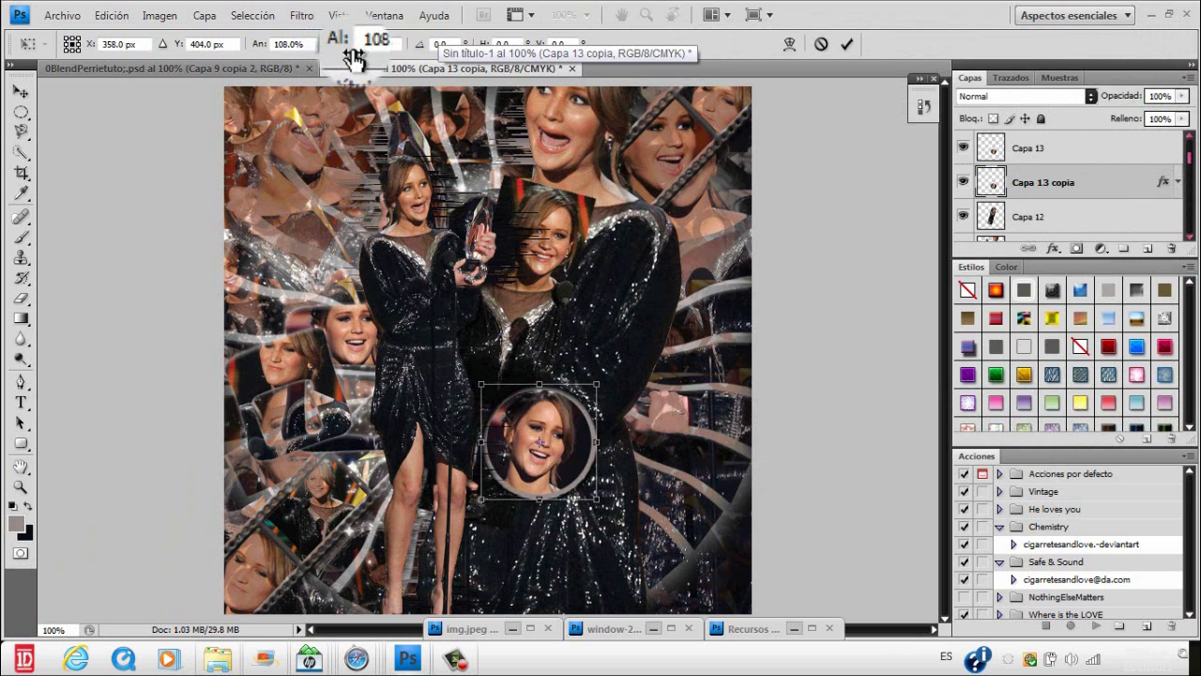
{"action": "key", "text": "Up"}
{"action": "key", "text": "Up"}
{"action": "key", "text": "Up"}
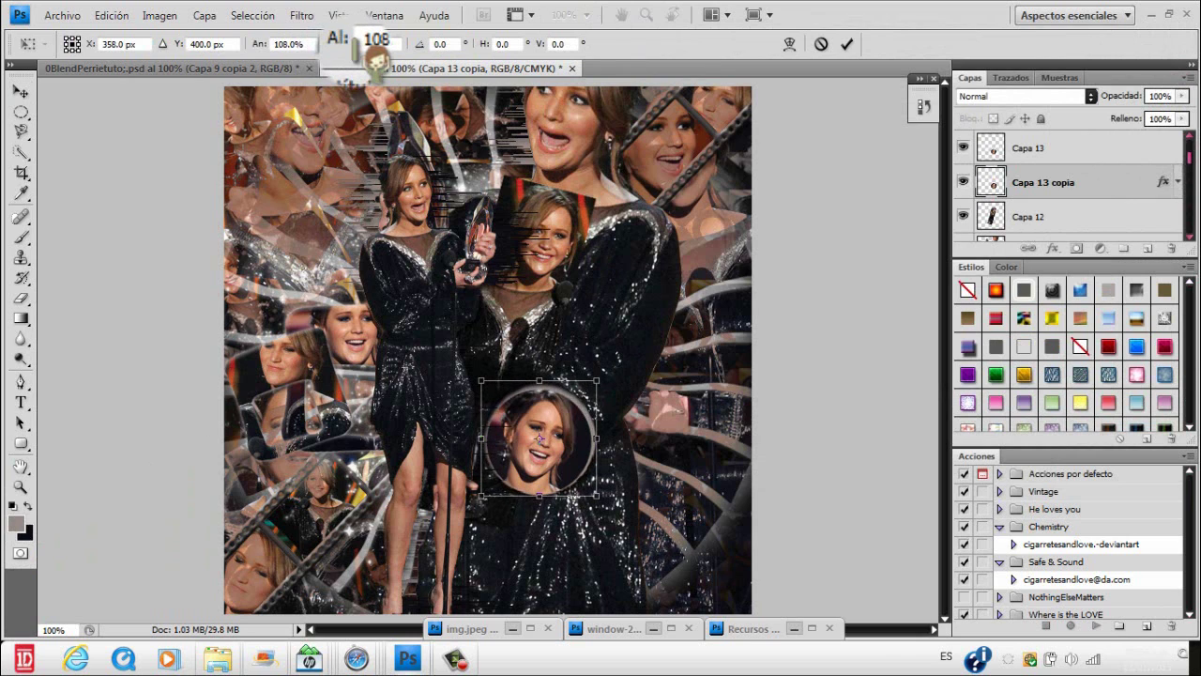
{"action": "key", "text": "Return"}
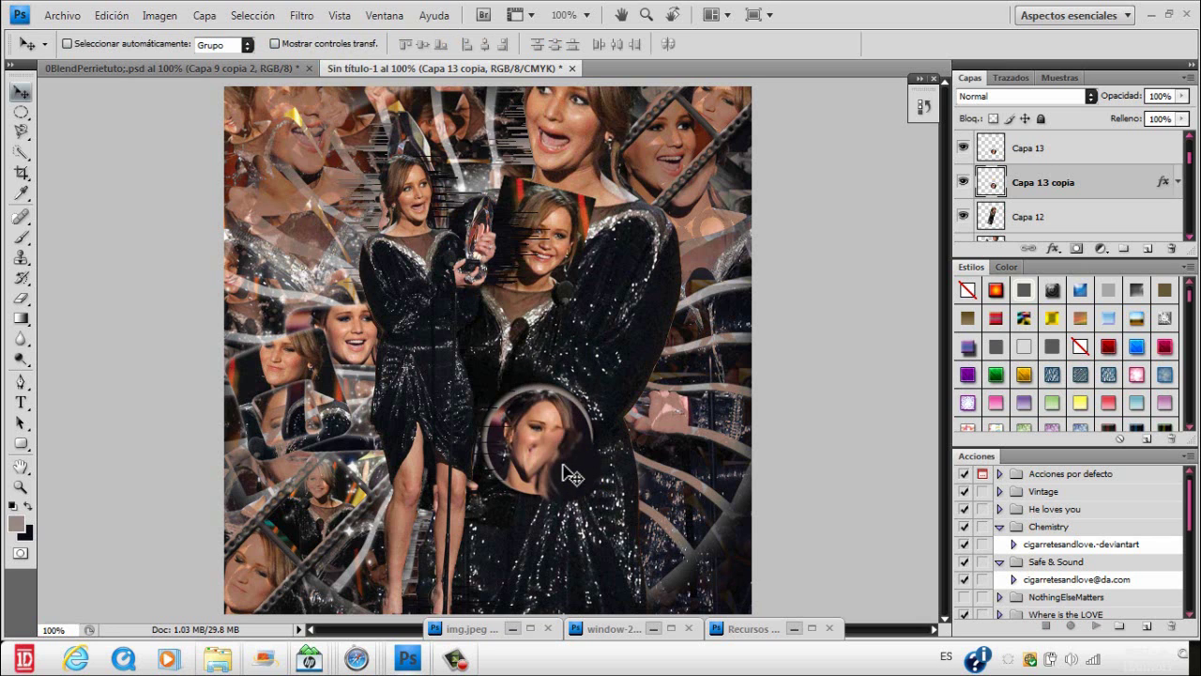
{"action": "left_click_drag", "start_coordinate": [564, 465], "coordinate": [525, 374]}
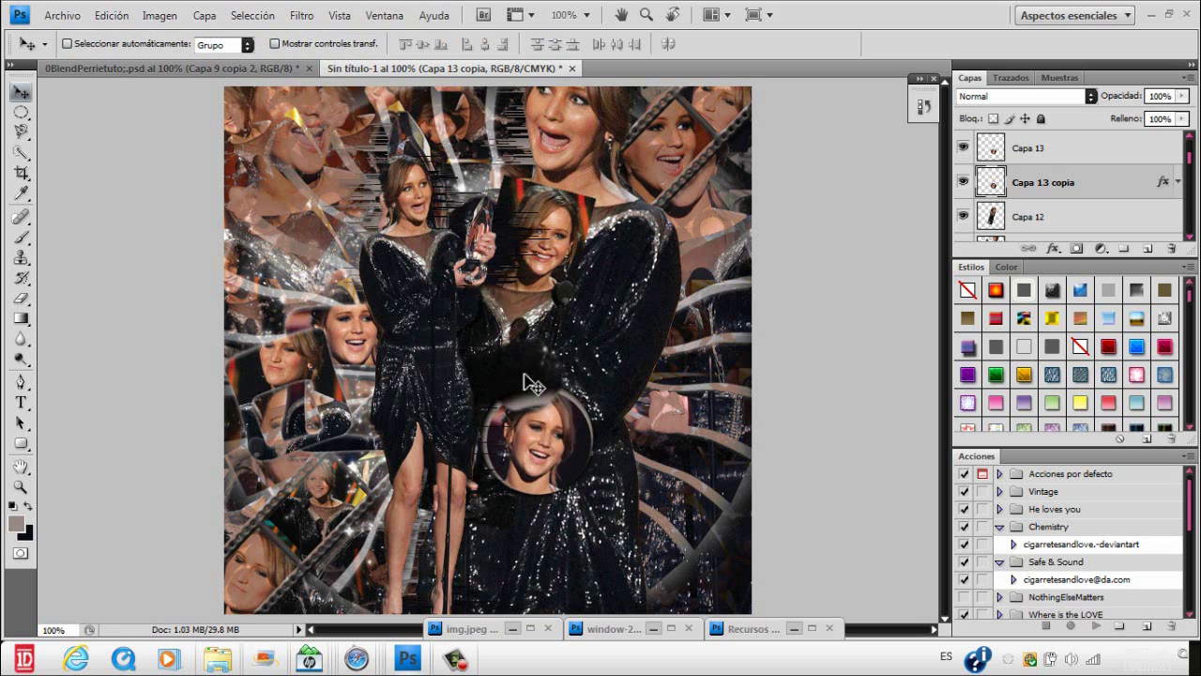
- Examine the layer styles of Capa 12 copia 2 and Capa 12 in the example document 0BlendPerrietuto
{"action": "left_click", "coordinate": [155, 69]}
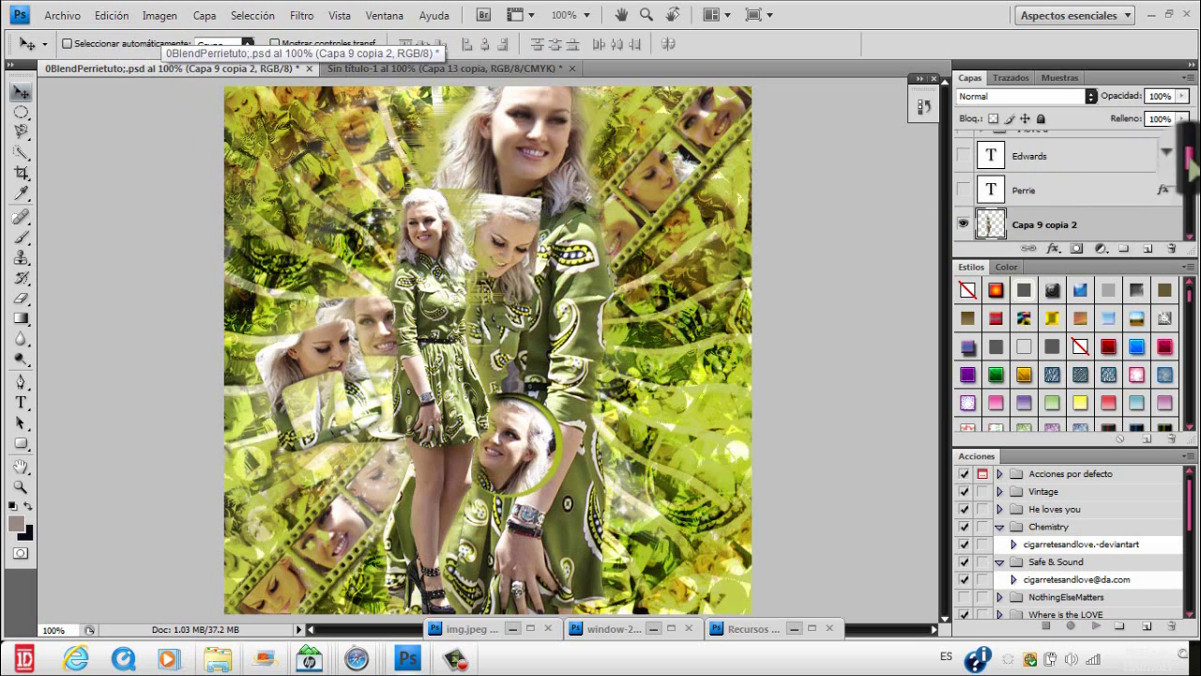
{"action": "left_click_drag", "start_coordinate": [1190, 160], "coordinate": [1190, 171]}
{"action": "left_click", "coordinate": [1079, 163]}
{"action": "left_click", "coordinate": [1094, 193]}
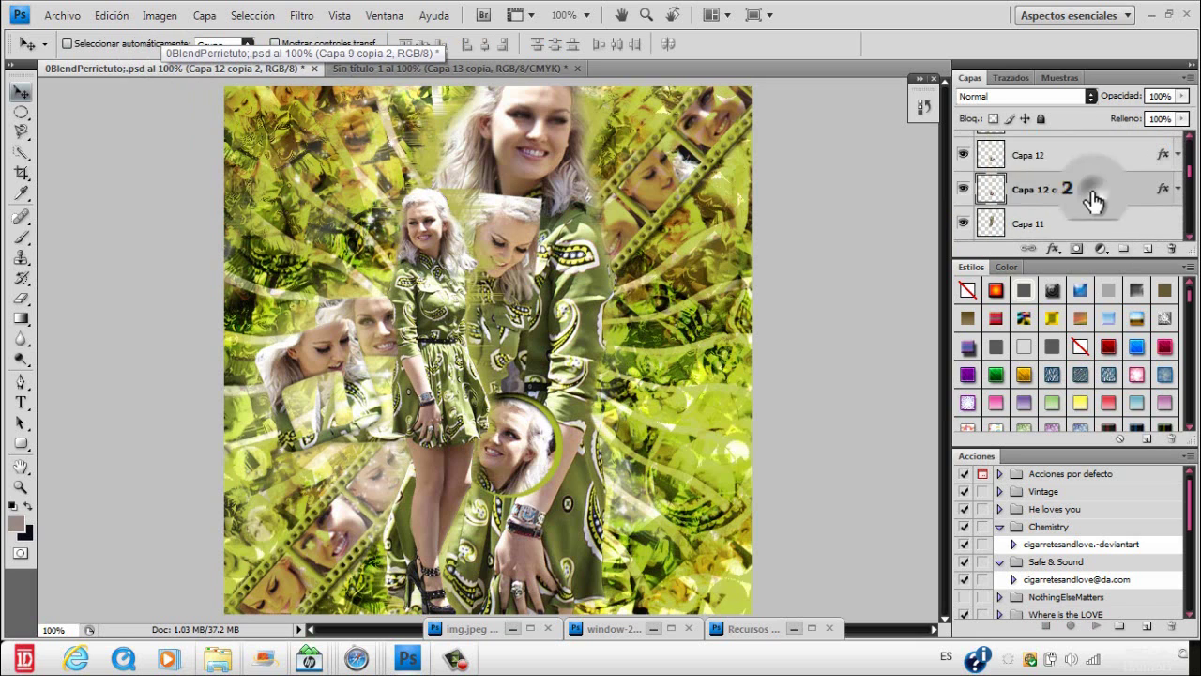
{"action": "left_click", "coordinate": [964, 199]}
{"action": "left_click", "coordinate": [964, 164]}
{"action": "left_click", "coordinate": [965, 164]}
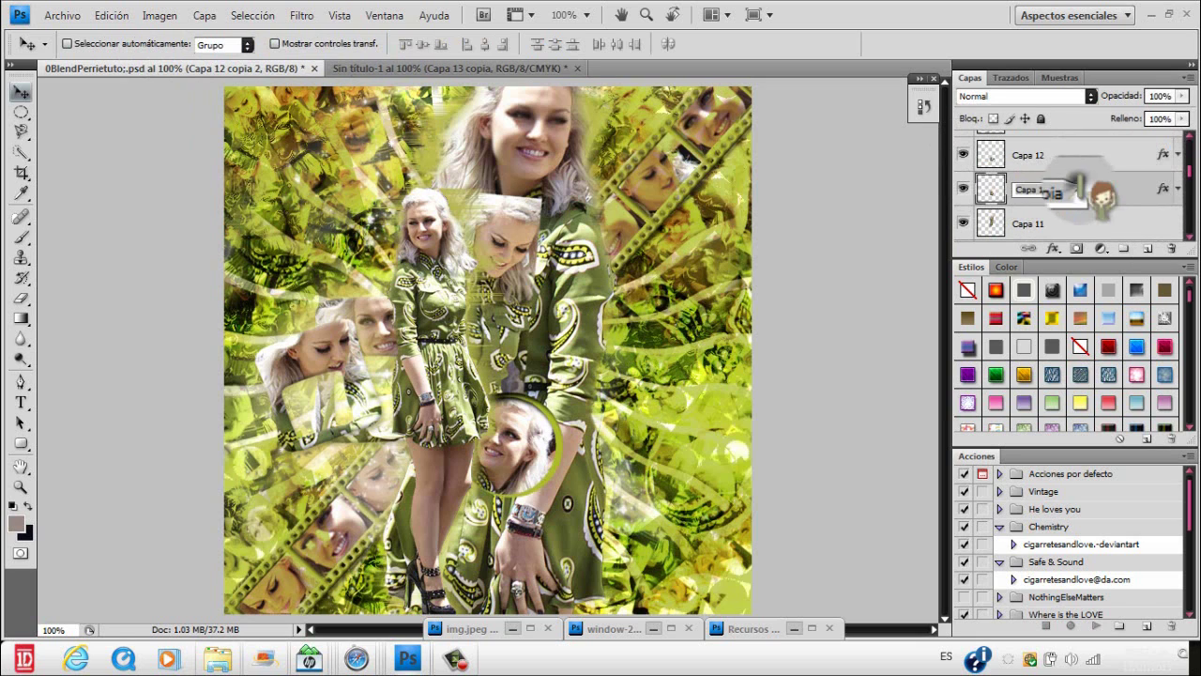
{"action": "double_click", "coordinate": [1133, 191]}
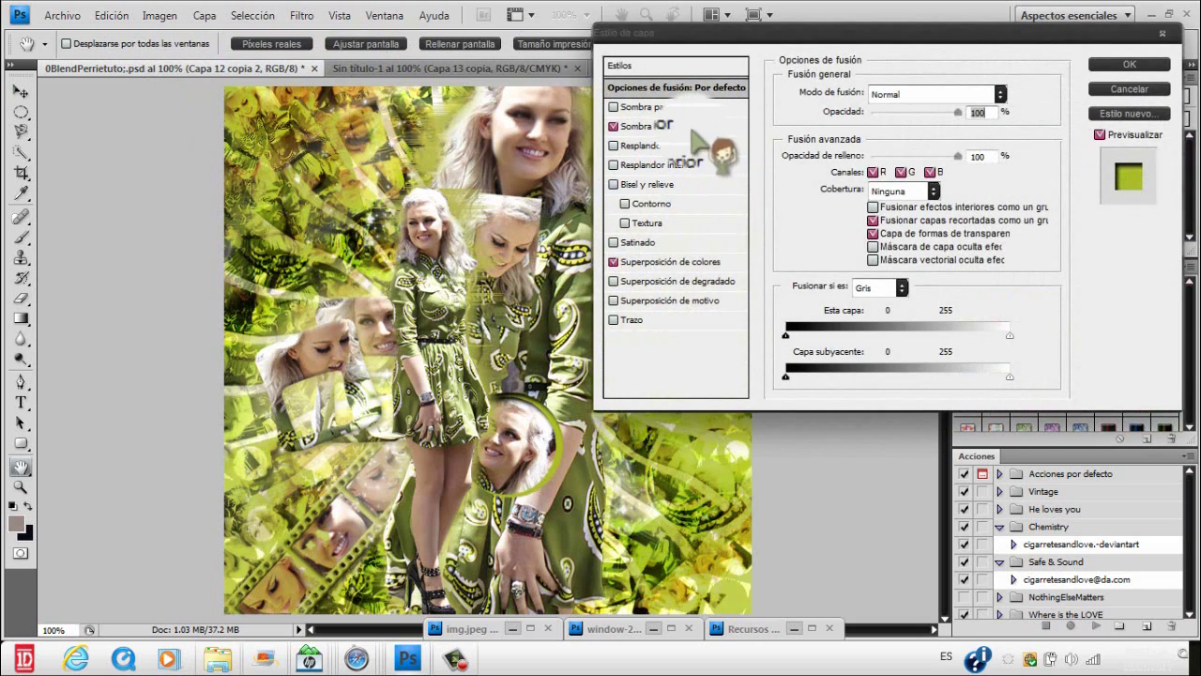
{"action": "left_click", "coordinate": [1147, 62]}
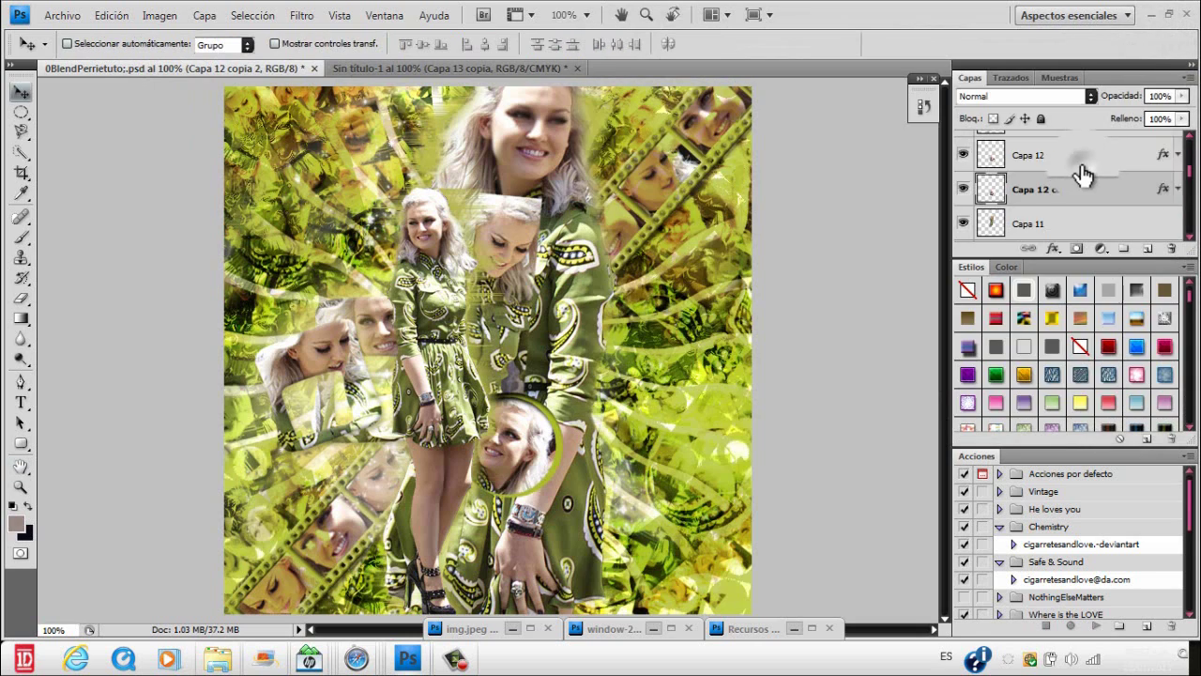
{"action": "double_click", "coordinate": [1085, 170]}
{"action": "left_click", "coordinate": [1135, 64]}
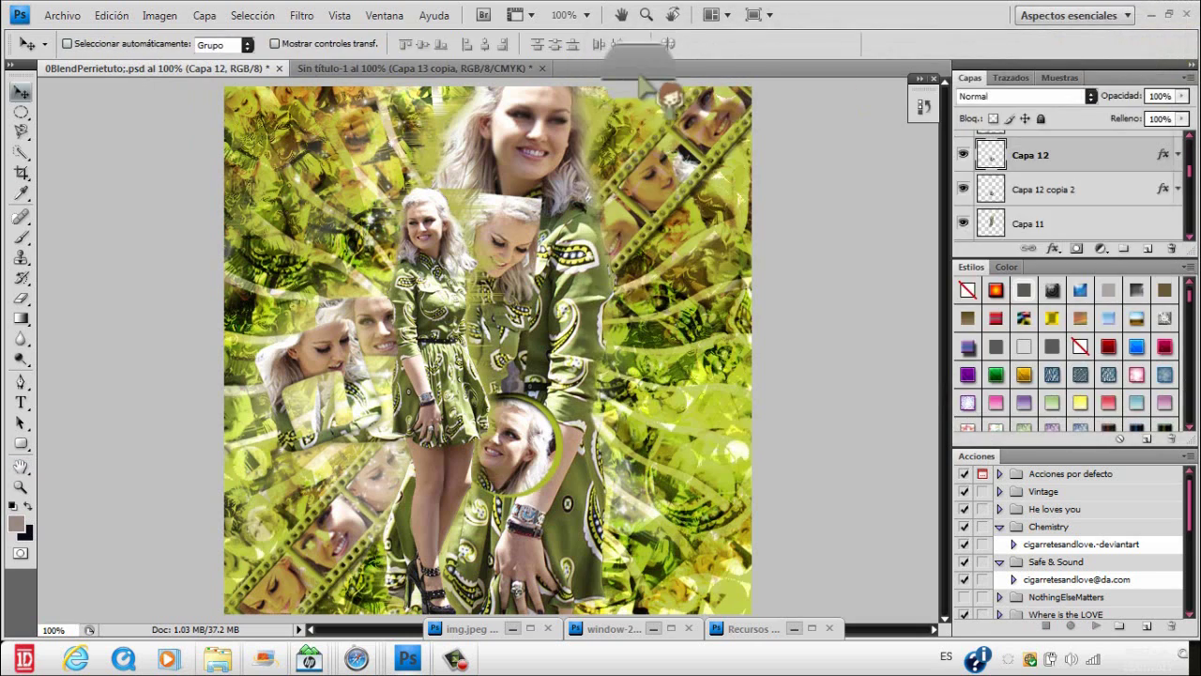
- Add an Inner Shadow with opacity raised to the maximum to Capa 13 in Sin título-1
{"action": "left_click", "coordinate": [441, 67]}
{"action": "left_click", "coordinate": [1189, 137]}
{"action": "left_click", "coordinate": [1058, 158]}
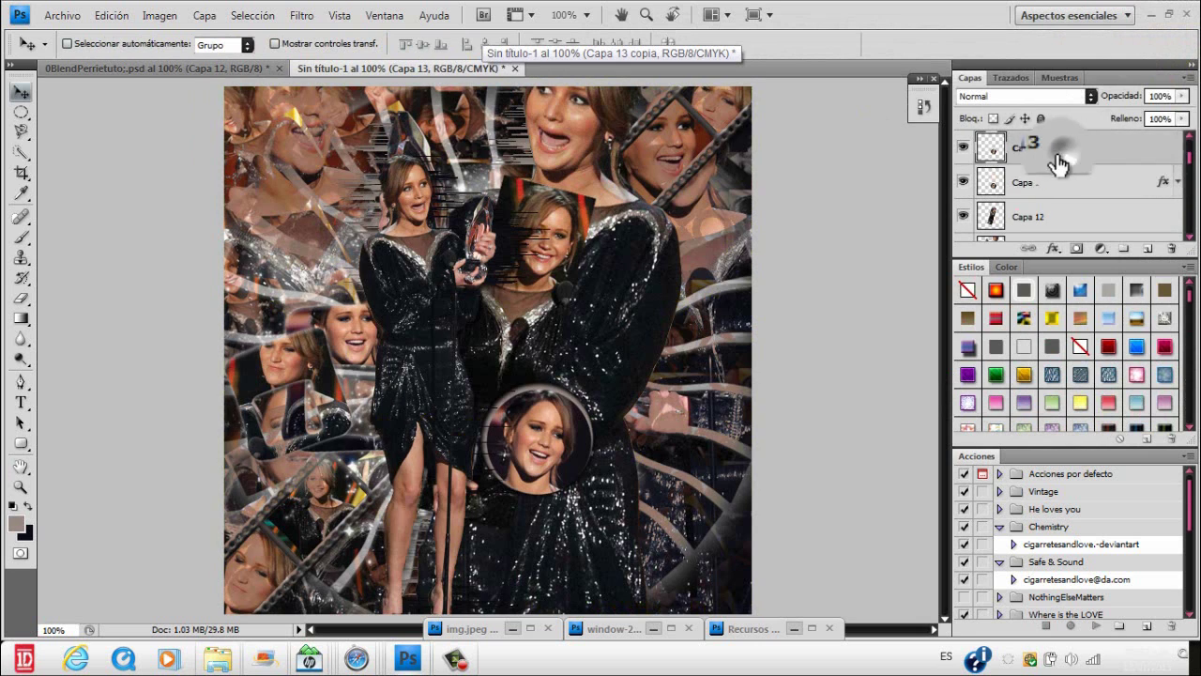
{"action": "double_click", "coordinate": [1070, 155]}
{"action": "left_click", "coordinate": [676, 126]}
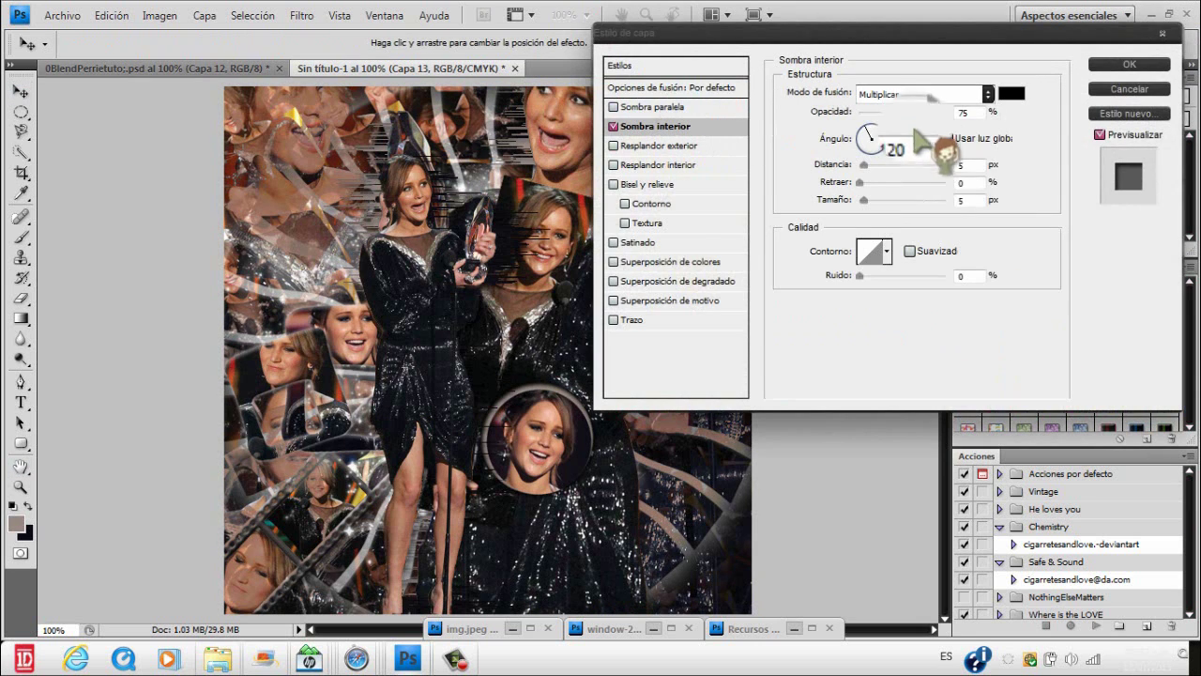
{"action": "left_click_drag", "start_coordinate": [908, 114], "coordinate": [999, 113]}
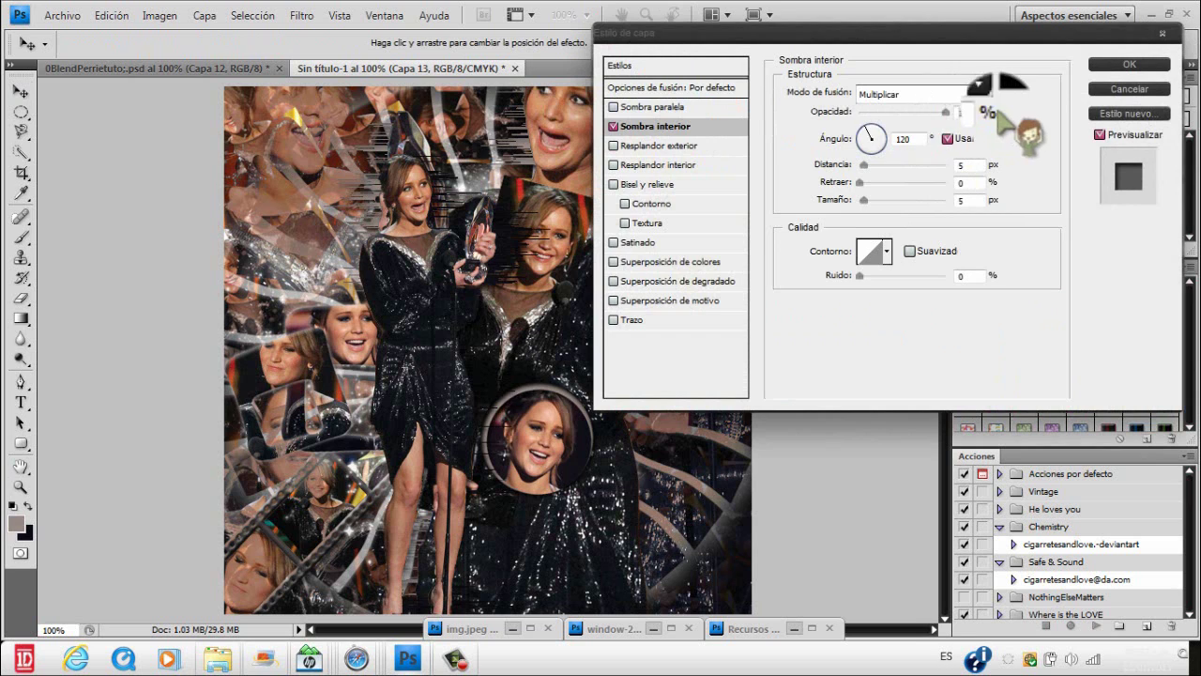
{"action": "left_click", "coordinate": [1128, 64]}
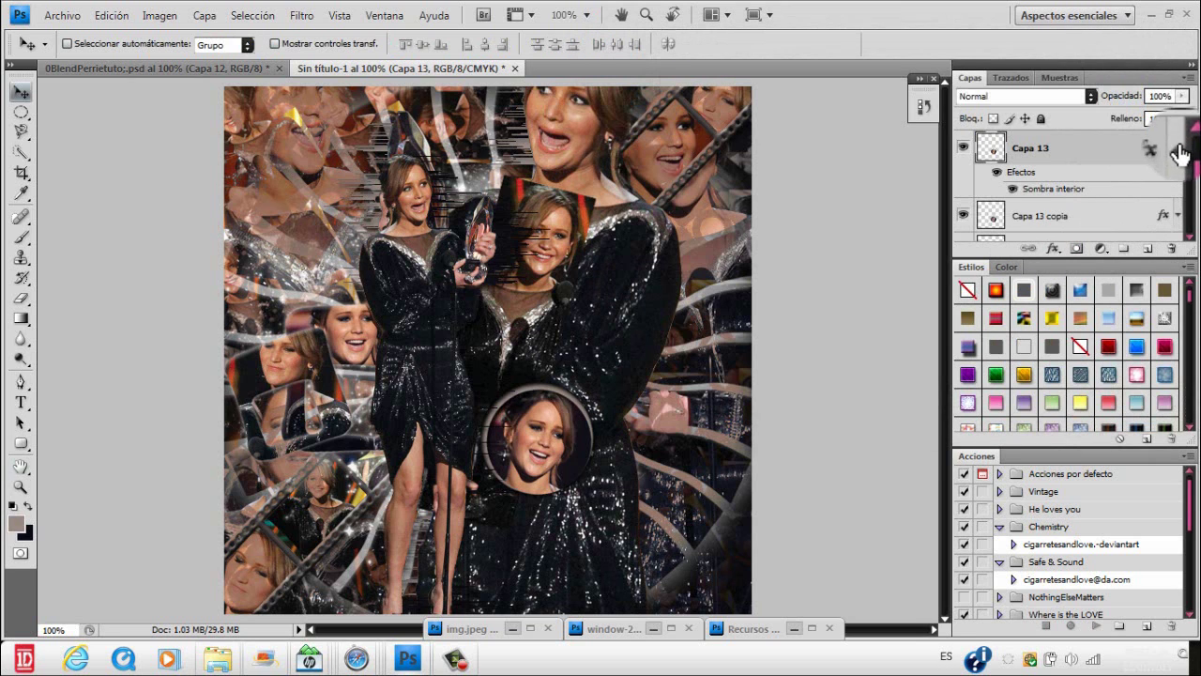
- Select Capa 13 and Capa 13 copia together and shift the ring-framed circular photo slightly to the left on the skirt
{"action": "scroll", "coordinate": [1183, 155], "scroll_direction": "up", "scroll_amount": 2}
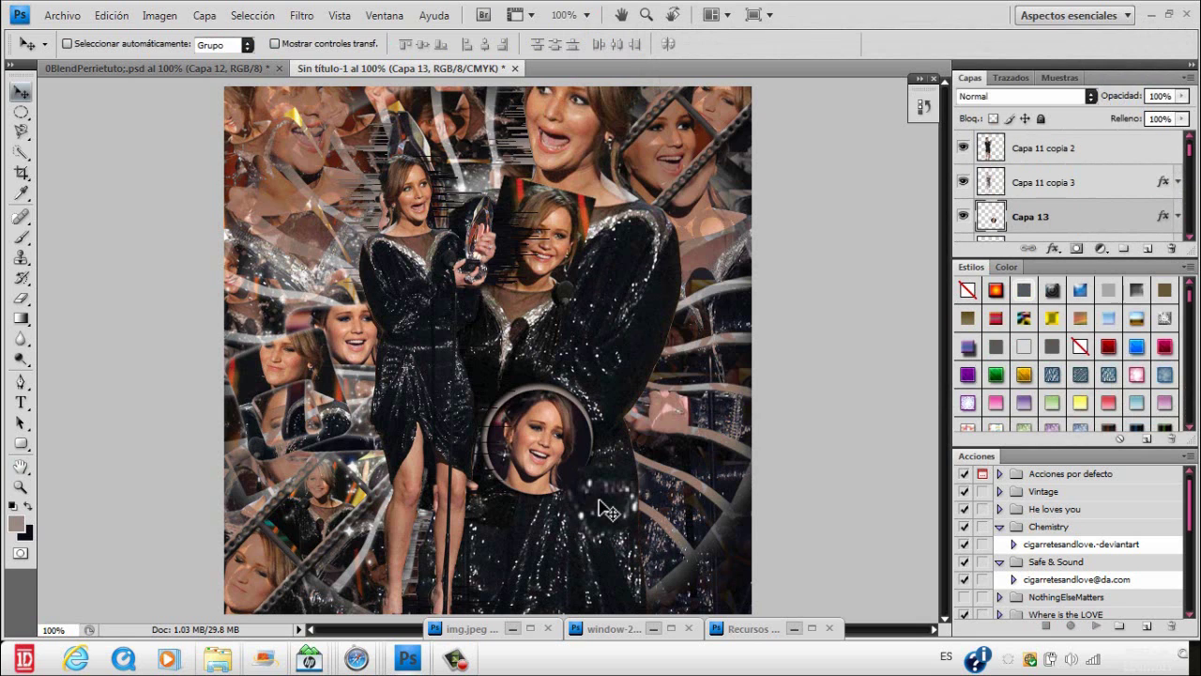
{"action": "mouse_move", "coordinate": [1189, 156]}
{"action": "left_mouse_down"}
{"action": "mouse_move", "coordinate": [1189, 144]}
{"action": "mouse_move", "coordinate": [1189, 159]}
{"action": "left_mouse_up"}
{"action": "left_click", "coordinate": [1097, 218], "text": "ctrl"}
{"action": "left_click_drag", "start_coordinate": [552, 456], "coordinate": [541, 458]}
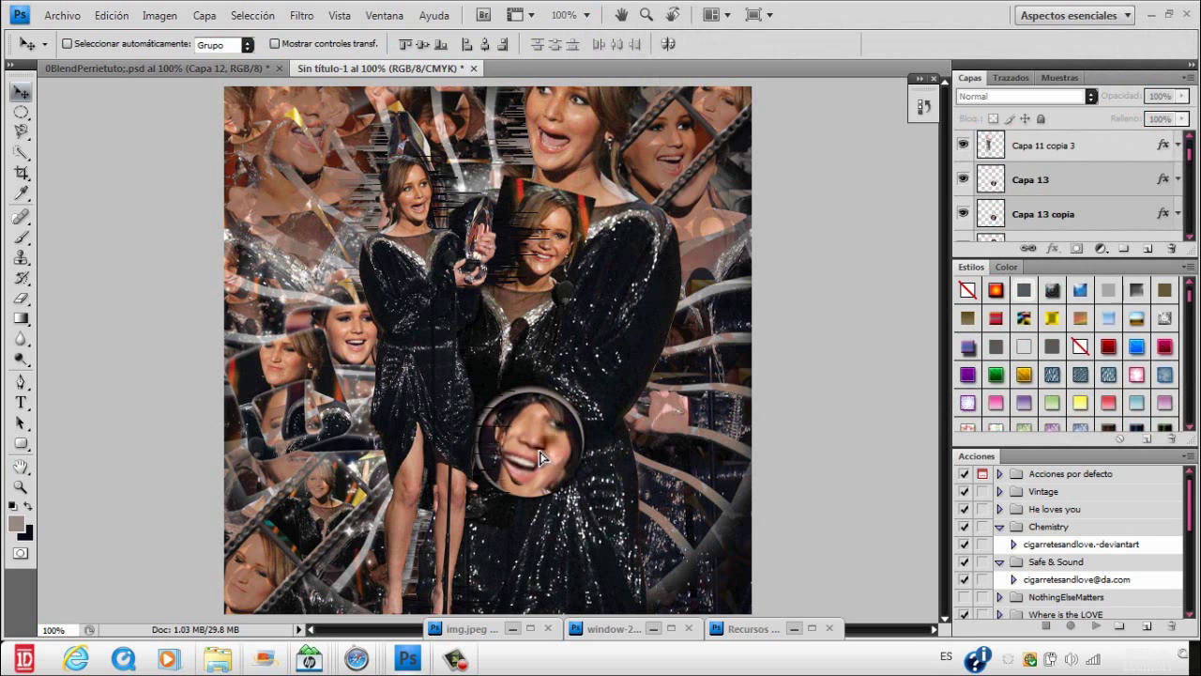
{"action": "scroll", "coordinate": [1190, 171], "scroll_direction": "down", "scroll_amount": 2}
{"action": "left_click", "coordinate": [1079, 197]}
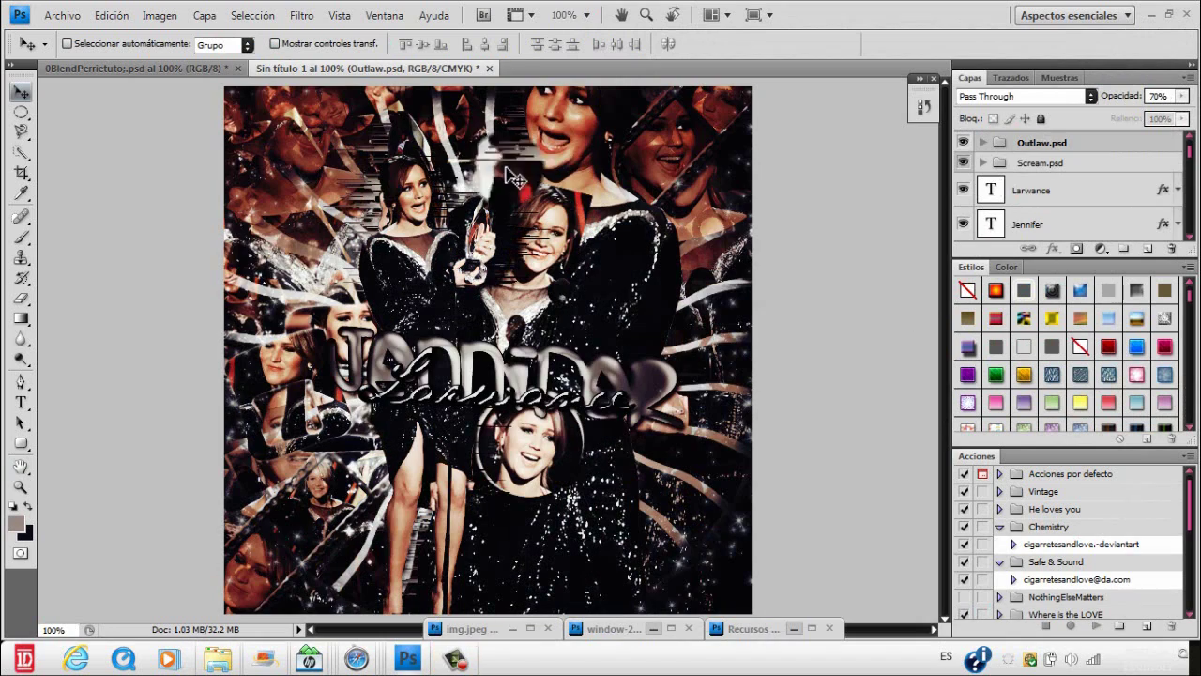
- Check Capa 11 in the example document by toggling its visibility, and show the example's merged top layer Capa 13
{"action": "left_click", "coordinate": [150, 68]}
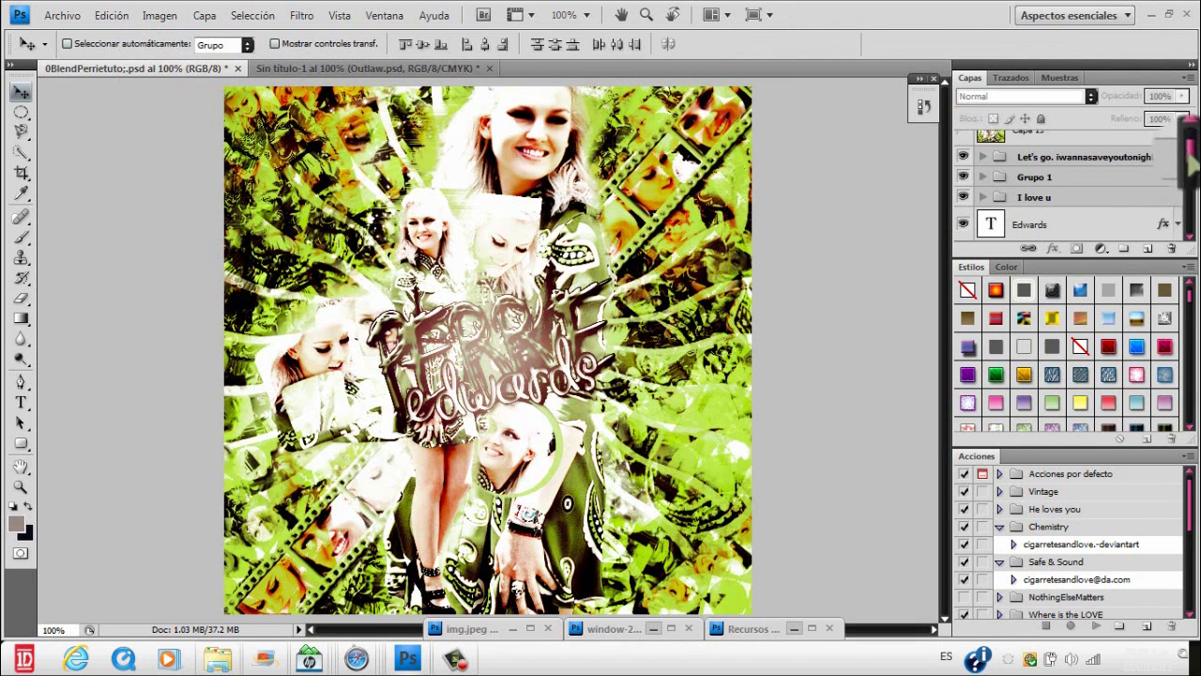
{"action": "left_click_drag", "start_coordinate": [1190, 162], "coordinate": [1186, 187]}
{"action": "left_click", "coordinate": [1092, 186]}
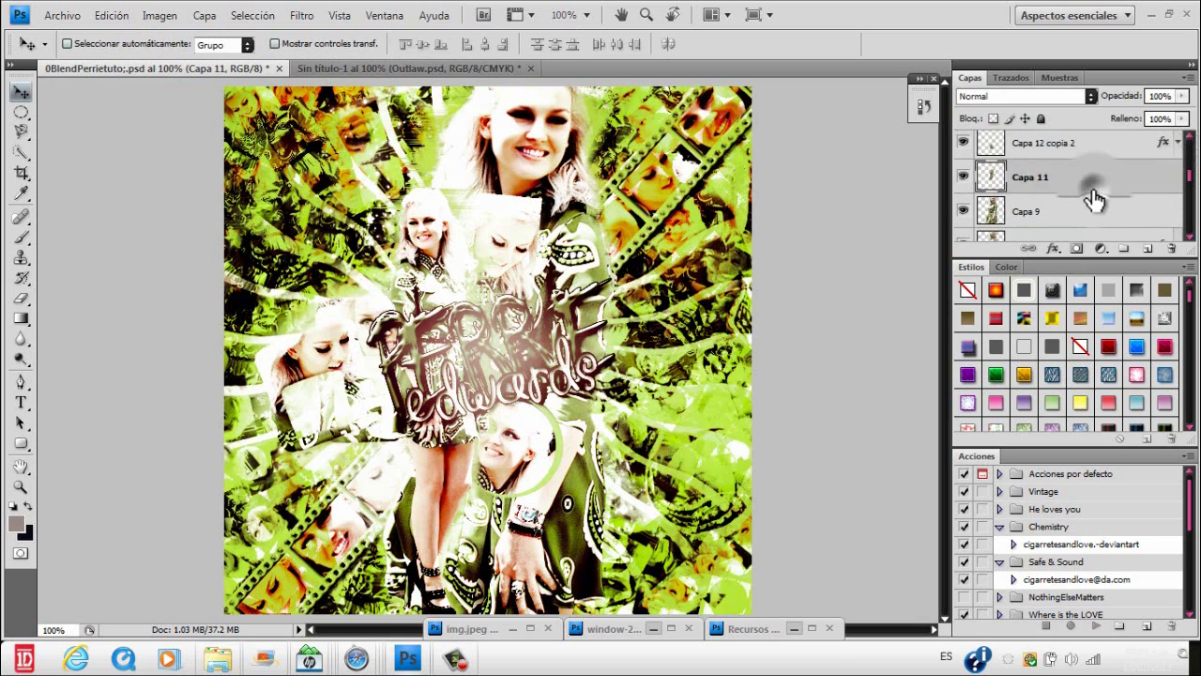
{"action": "left_click", "coordinate": [964, 179]}
{"action": "left_click", "coordinate": [964, 178]}
{"action": "left_click_drag", "start_coordinate": [1189, 179], "coordinate": [1174, 142]}
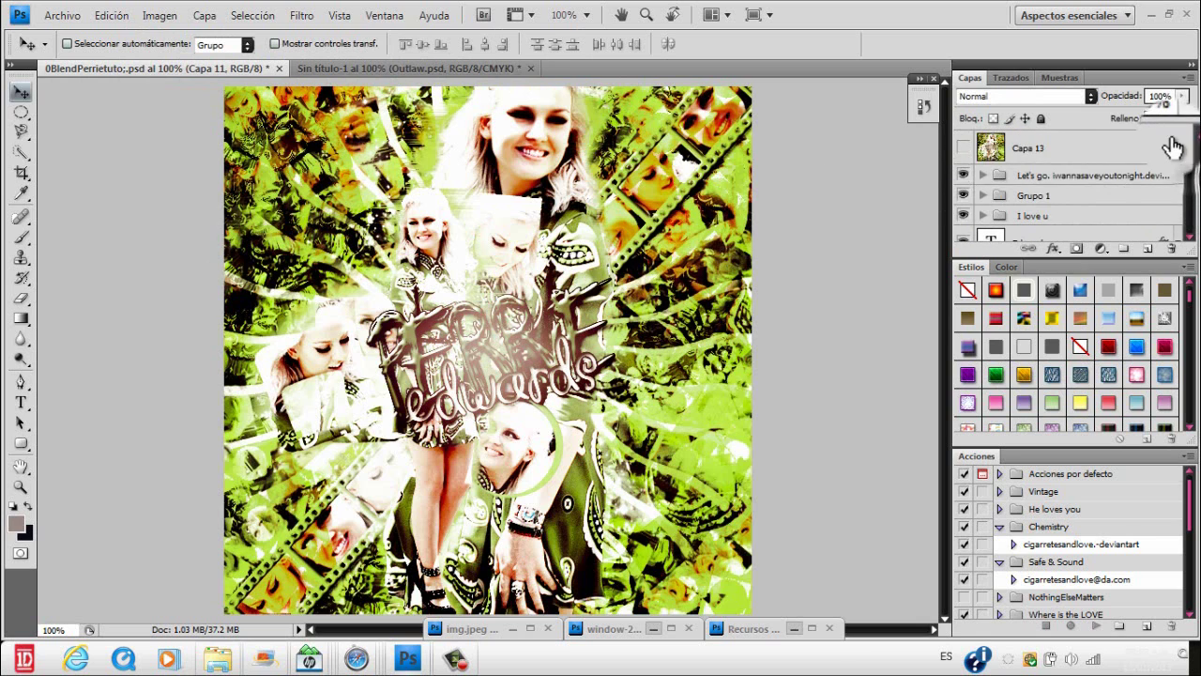
{"action": "left_click", "coordinate": [964, 150]}
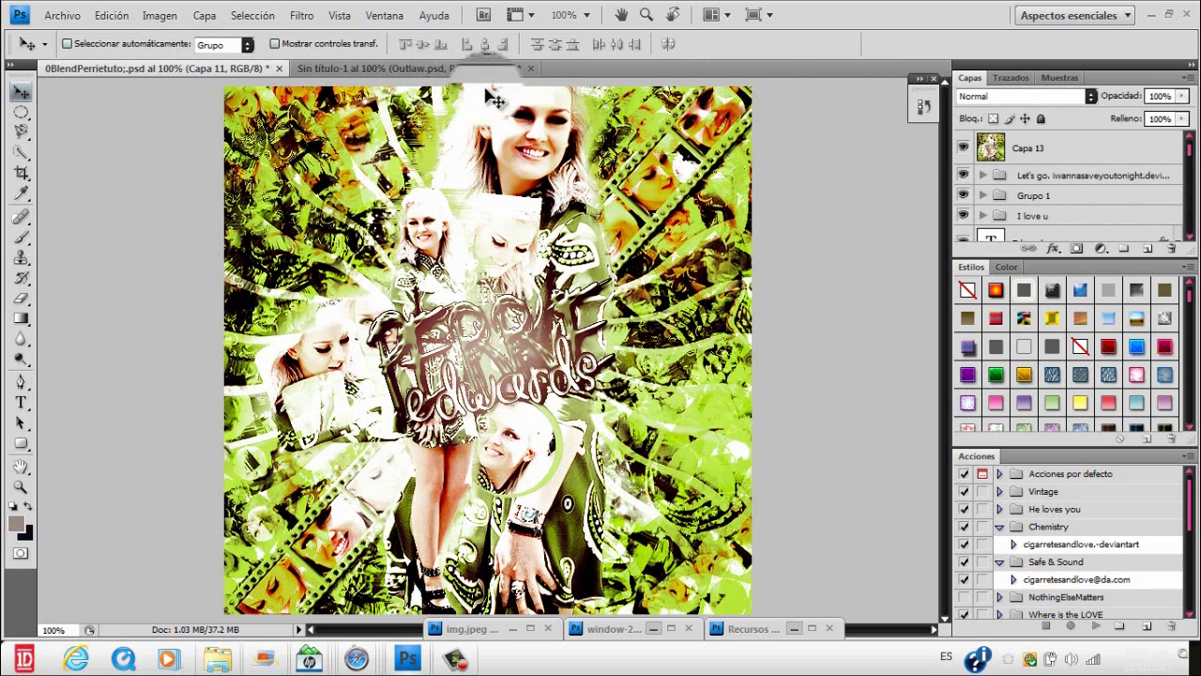
- Merge all layers of the Sin título-1 collage into the single background layer Fondo and sharpen the merged image
{"action": "left_click", "coordinate": [452, 68]}
{"action": "left_click_drag", "start_coordinate": [1190, 156], "coordinate": [1188, 240]}
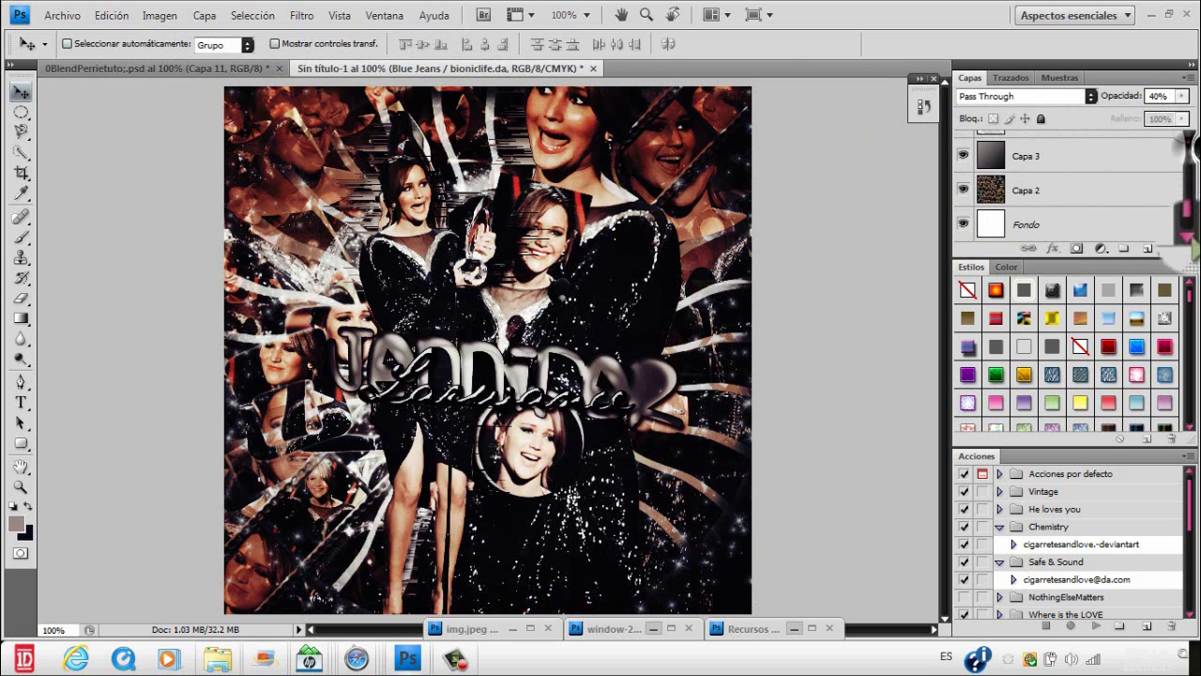
{"action": "left_click", "coordinate": [1061, 225], "text": "shift"}
{"action": "key", "text": "ctrl+shift+e"}
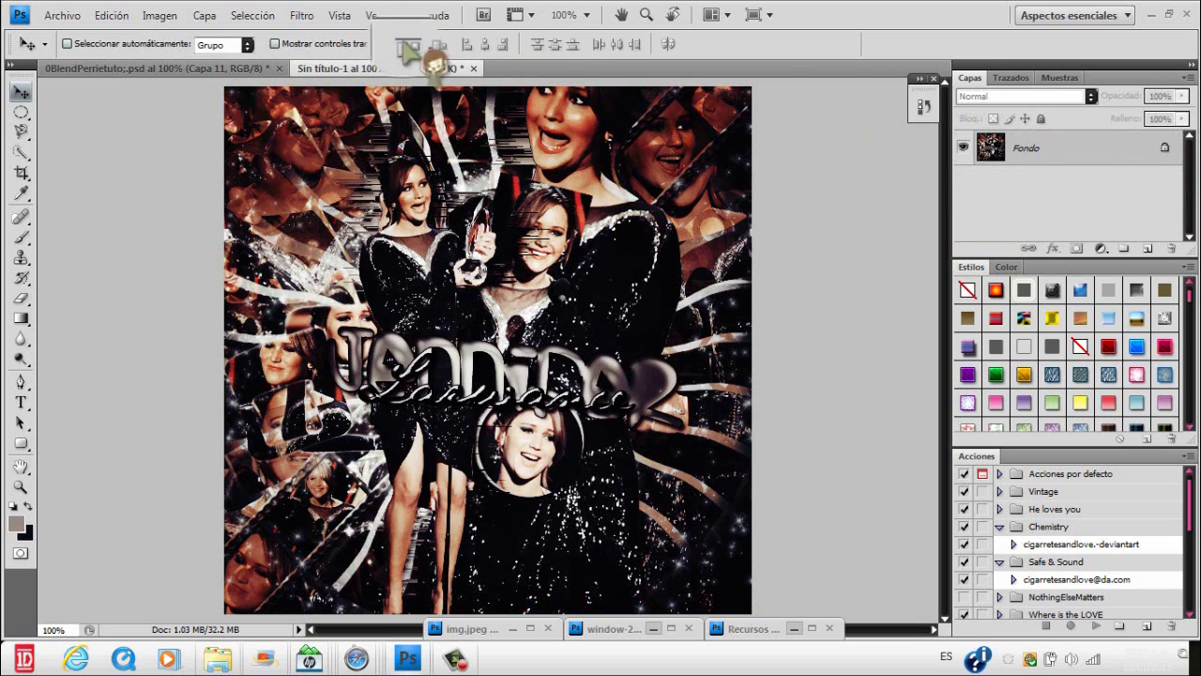
{"action": "left_click", "coordinate": [301, 15]}
{"action": "mouse_move", "coordinate": [436, 211]}
{"action": "left_click", "coordinate": [494, 202]}
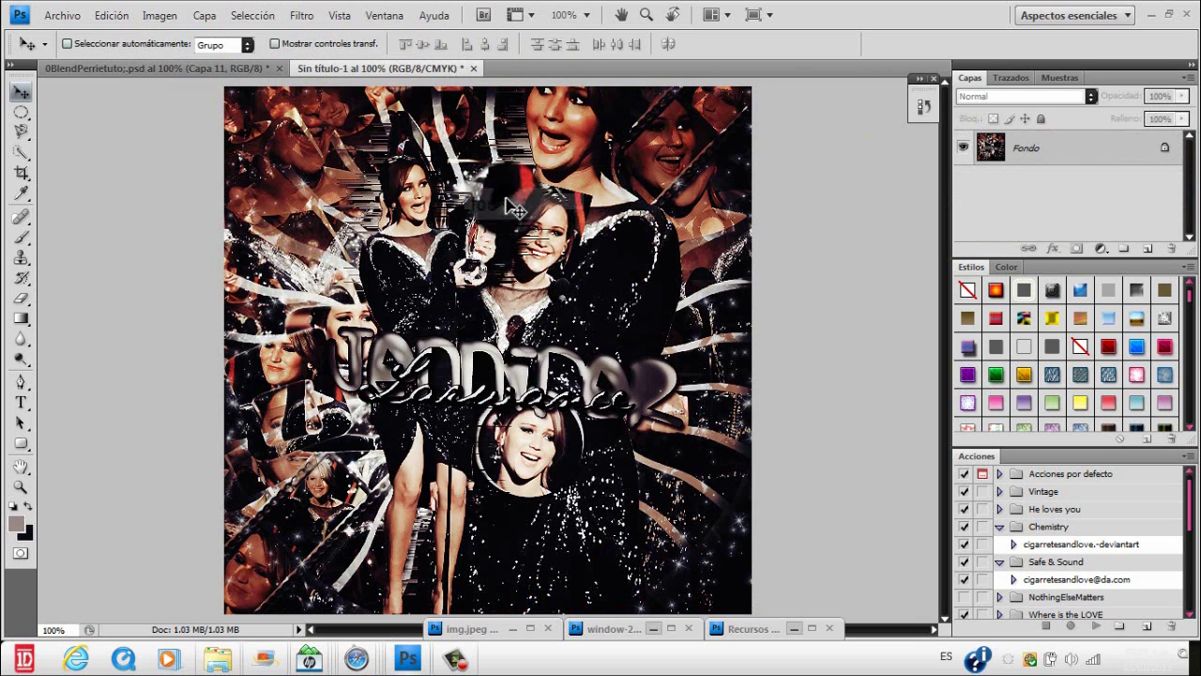
- Switch to the file explorer and open the MEGAPACK 300WATCHERS folder in the Imágenes library
{"action": "left_click", "coordinate": [1156, 13]}
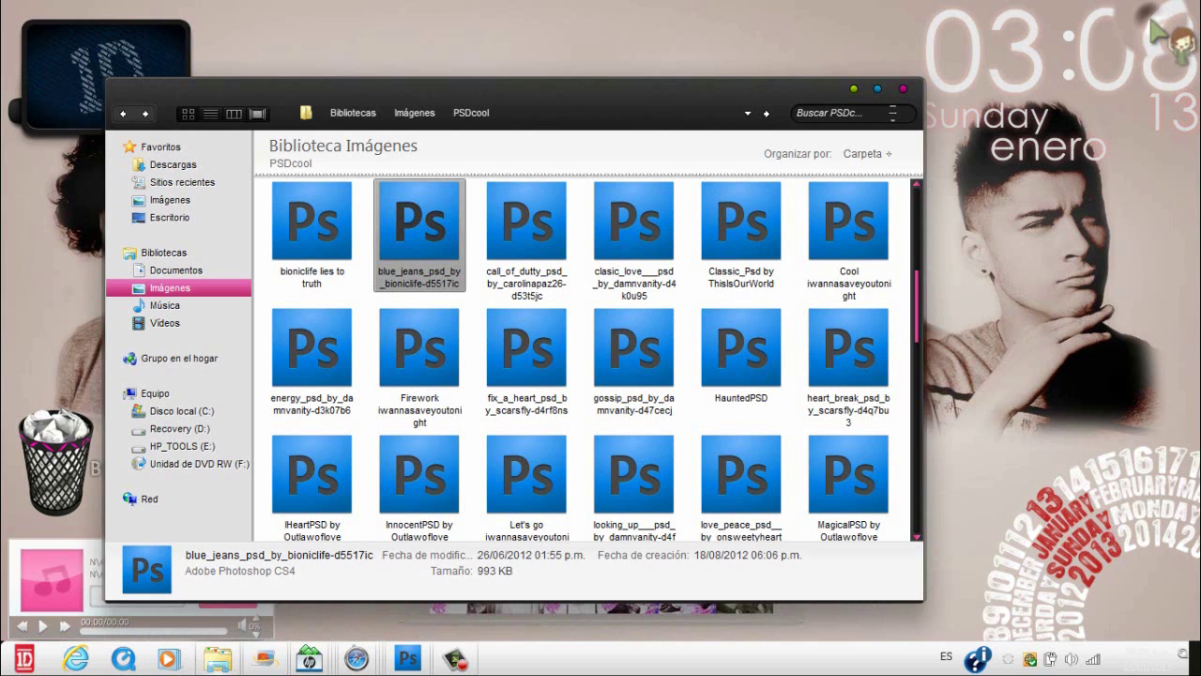
{"action": "left_click", "coordinate": [850, 92]}
{"action": "left_click_drag", "start_coordinate": [319, 75], "coordinate": [985, 514]}
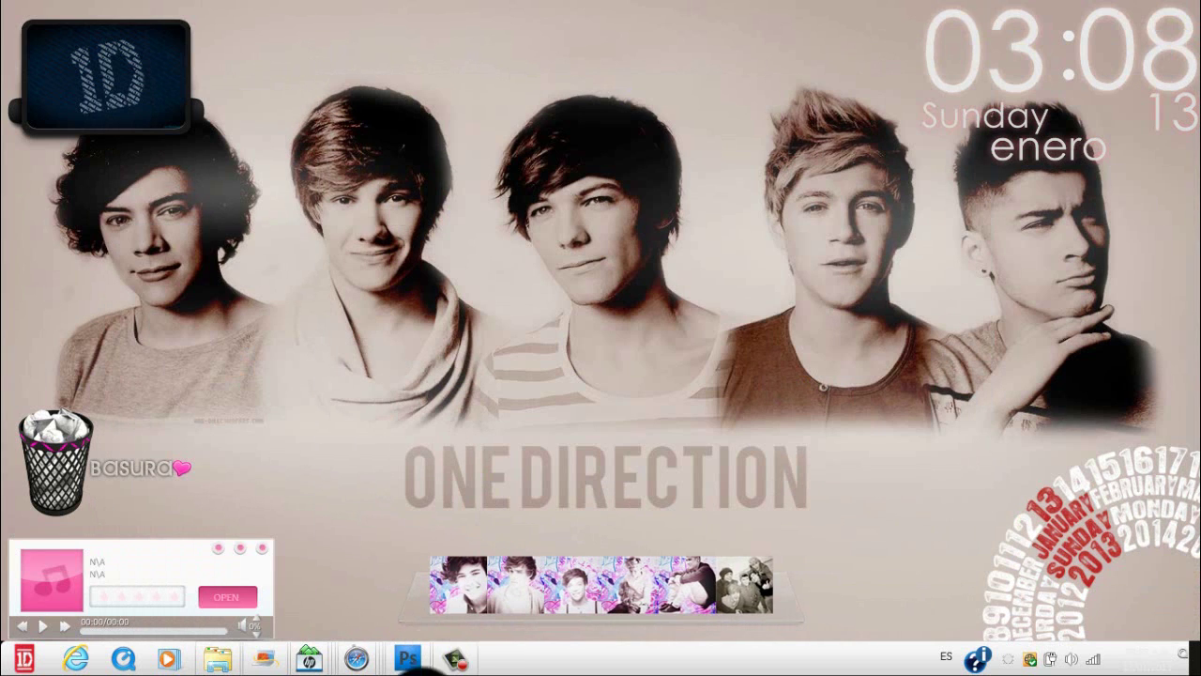
{"action": "left_click", "coordinate": [216, 657]}
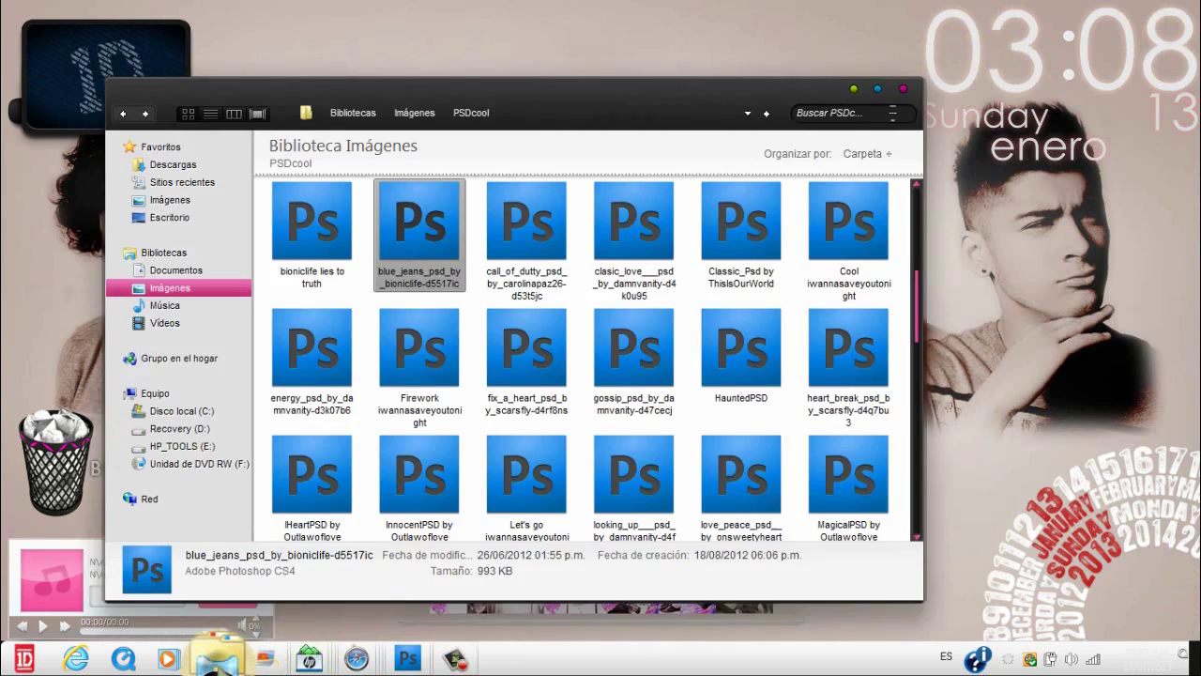
{"action": "left_click", "coordinate": [217, 657]}
{"action": "left_click", "coordinate": [217, 657]}
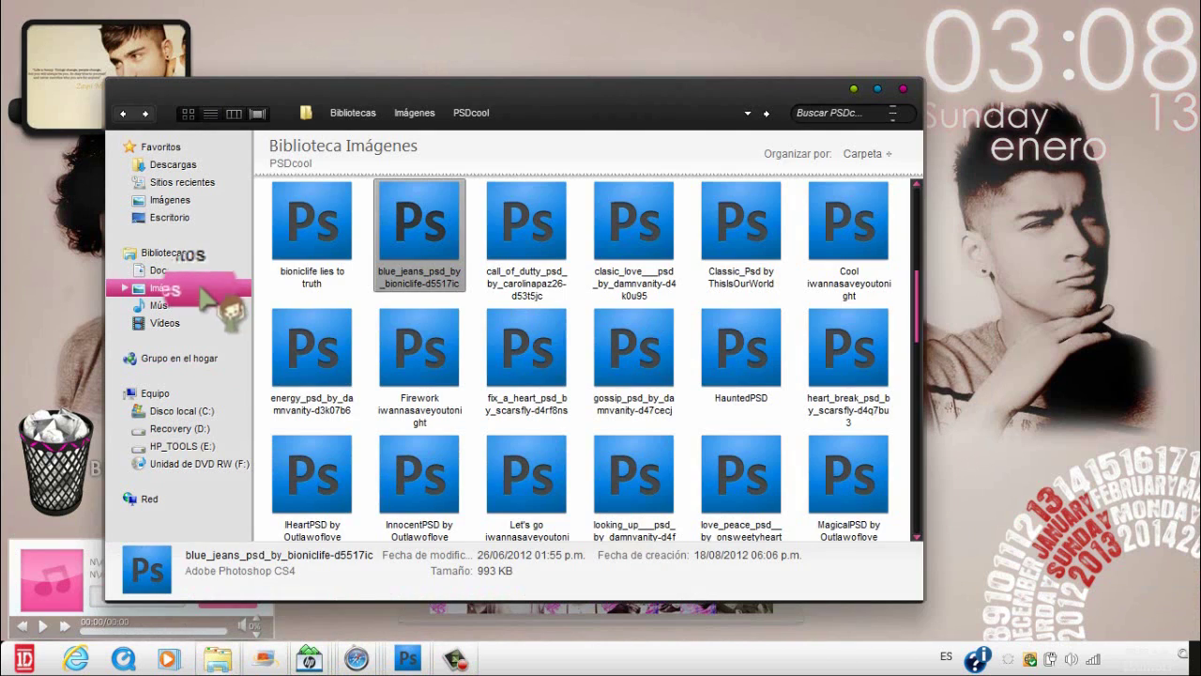
{"action": "left_click", "coordinate": [183, 287]}
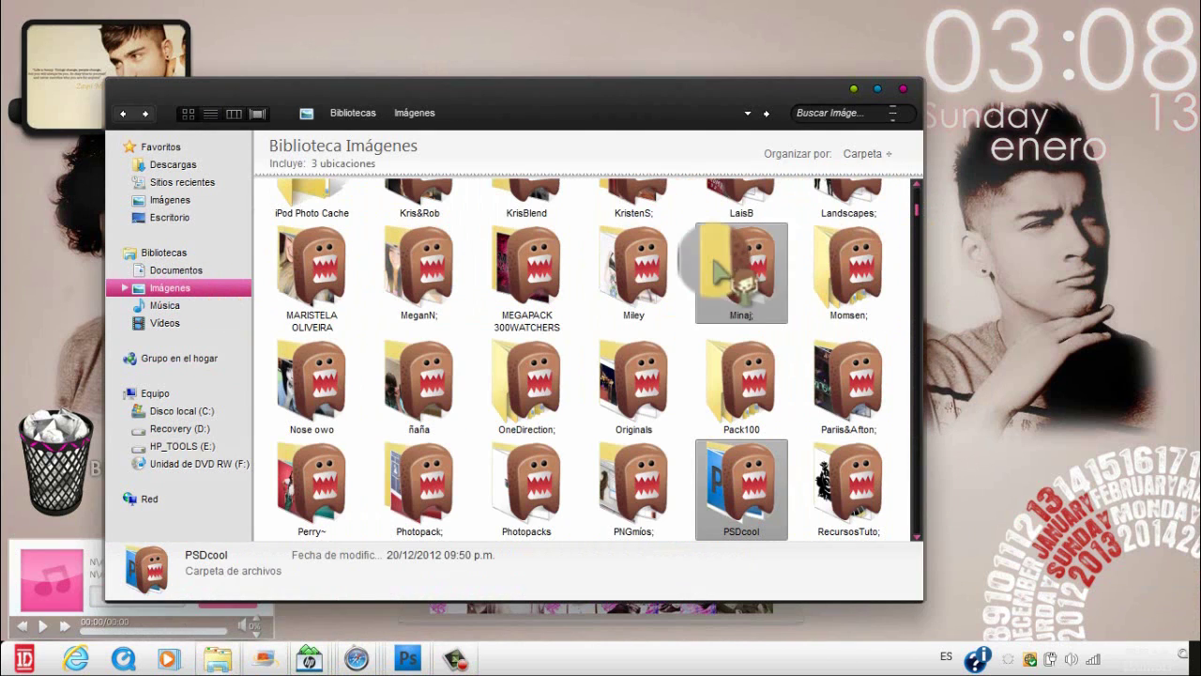
{"action": "double_click", "coordinate": [561, 278]}
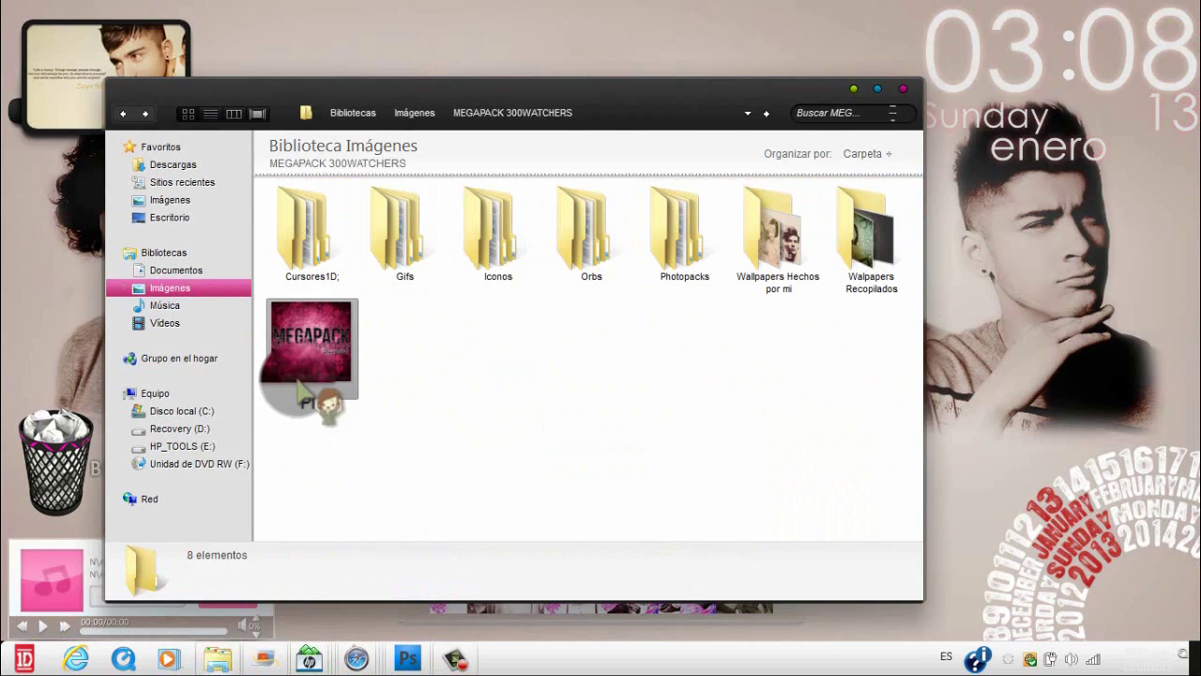
- View the megapack's Previa image in the image viewer and close the preview
{"action": "double_click", "coordinate": [307, 392]}
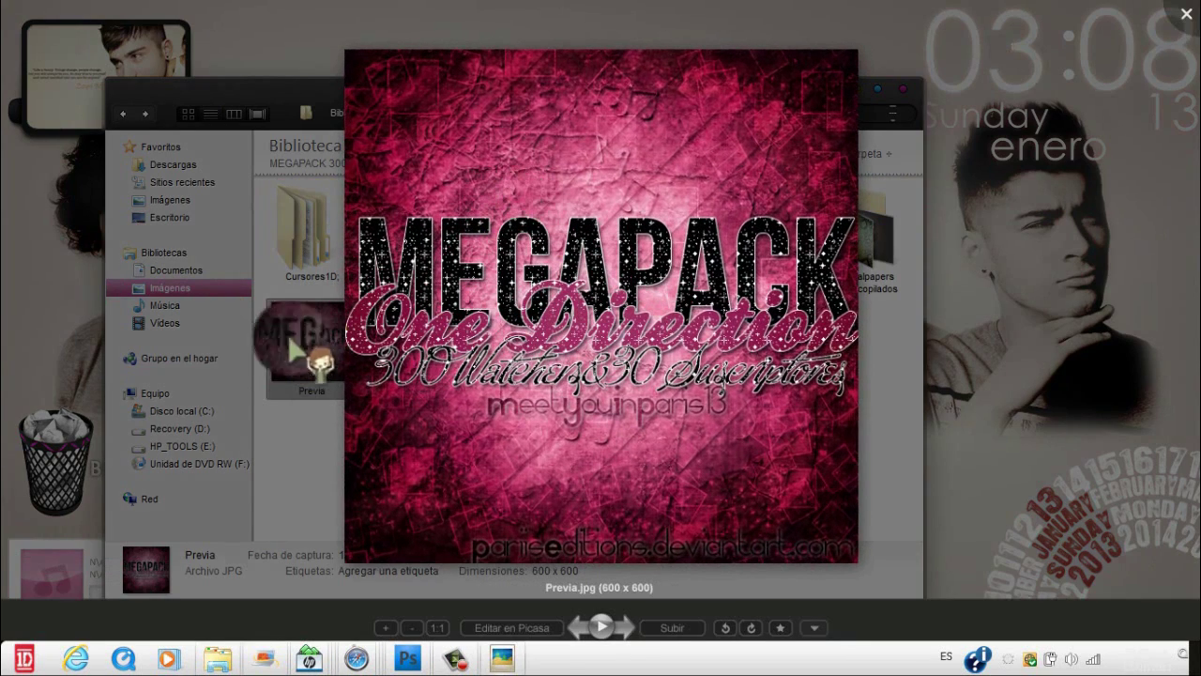
{"action": "left_click", "coordinate": [316, 368]}
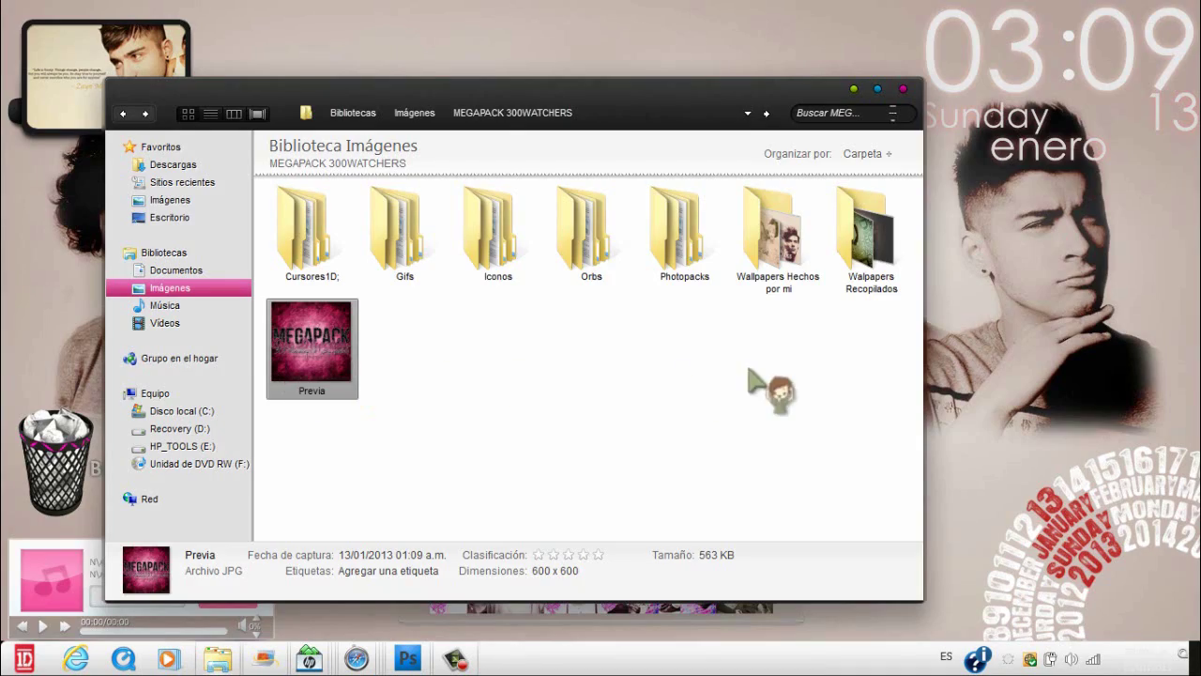
{"action": "left_click_drag", "start_coordinate": [876, 379], "coordinate": [184, 195]}
{"action": "double_click", "coordinate": [305, 339]}
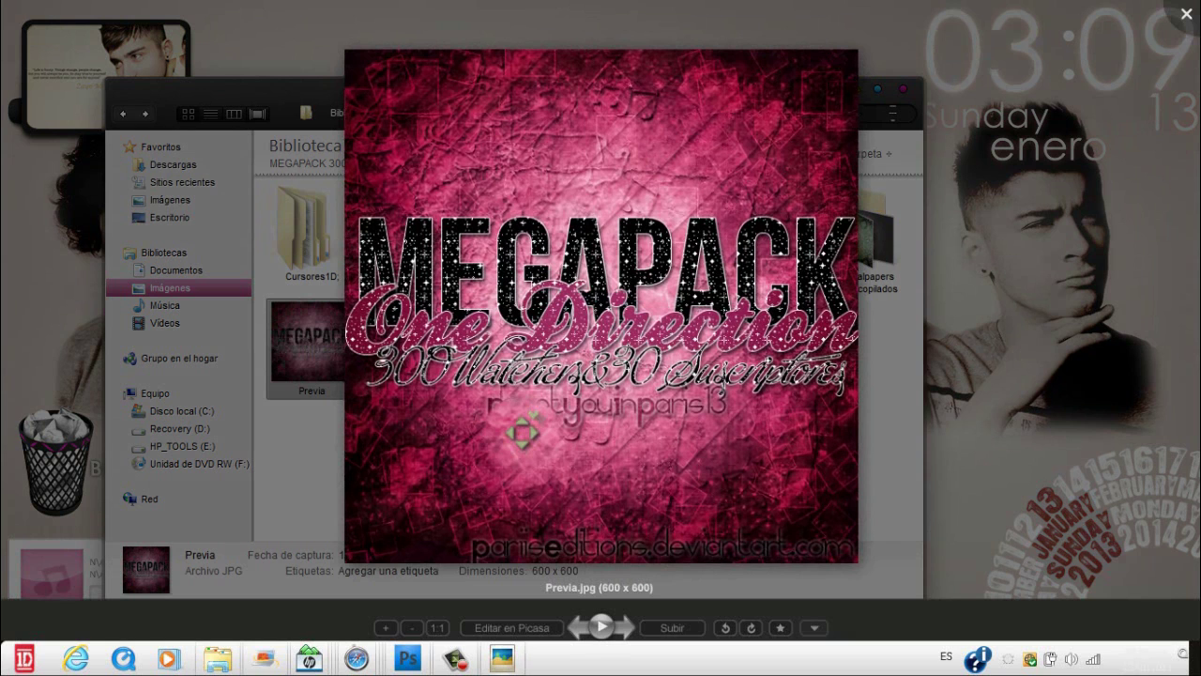
{"action": "key", "text": "Escape"}
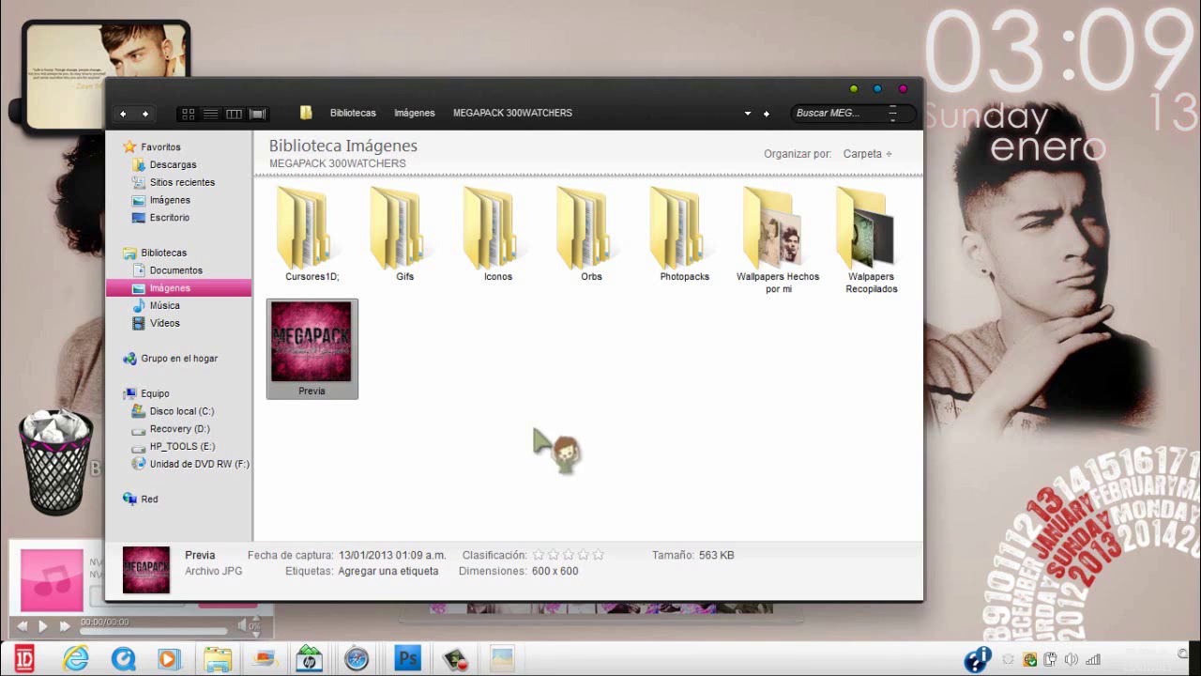
- Clear the file selection in the MEGAPACK 300WATCHERS folder and minimise the file explorer to the desktop
{"action": "left_click_drag", "start_coordinate": [893, 360], "coordinate": [477, 209]}
{"action": "left_click_drag", "start_coordinate": [701, 375], "coordinate": [804, 370]}
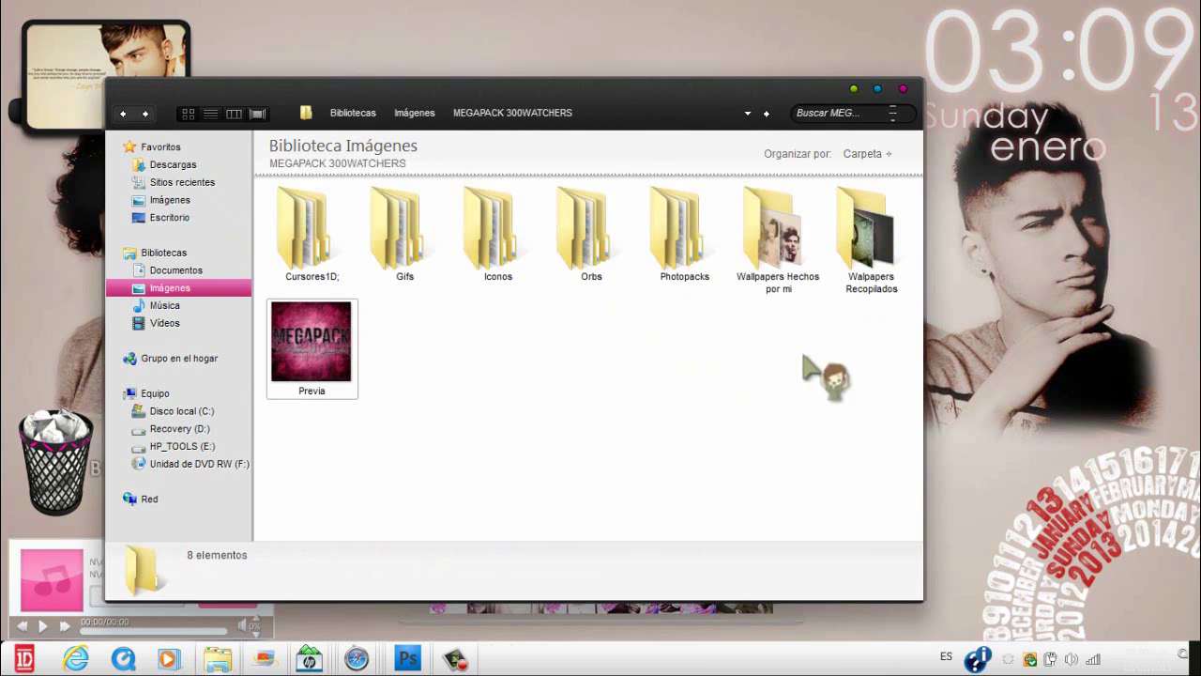
{"action": "left_click_drag", "start_coordinate": [902, 389], "coordinate": [260, 199]}
{"action": "left_click", "coordinate": [495, 371]}
{"action": "left_click", "coordinate": [853, 89]}
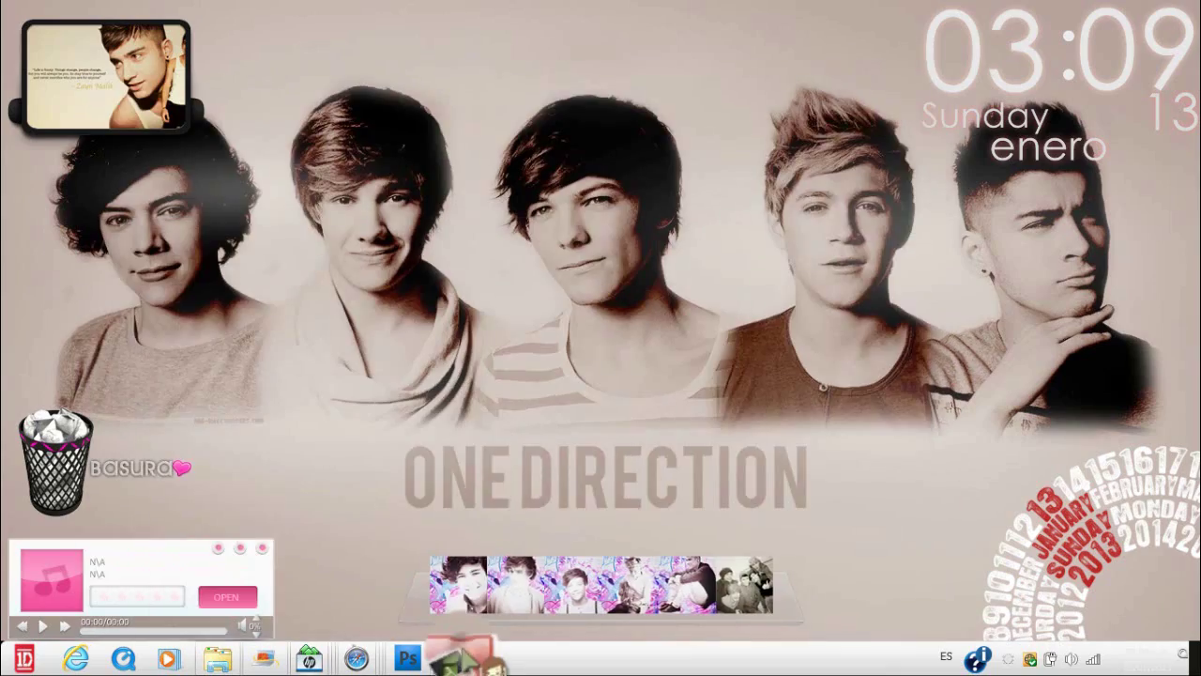